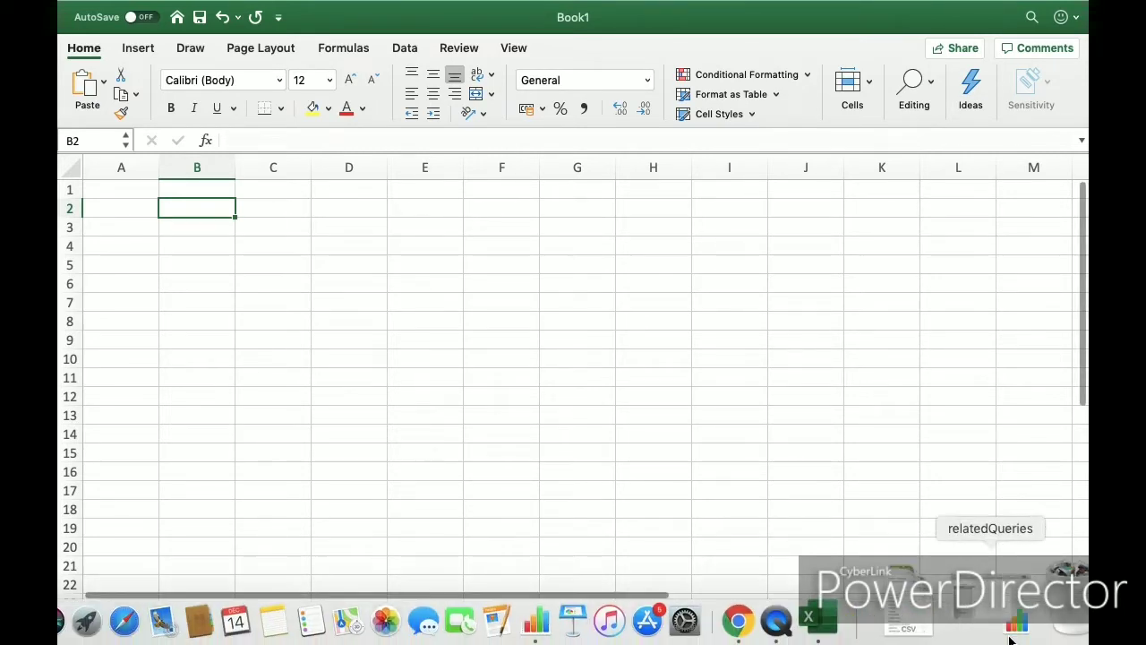
Set the worksheet zoom to 150%.
{"action": "left_click", "coordinate": [1021, 634]}
{"action": "left_click", "coordinate": [1021, 634]}
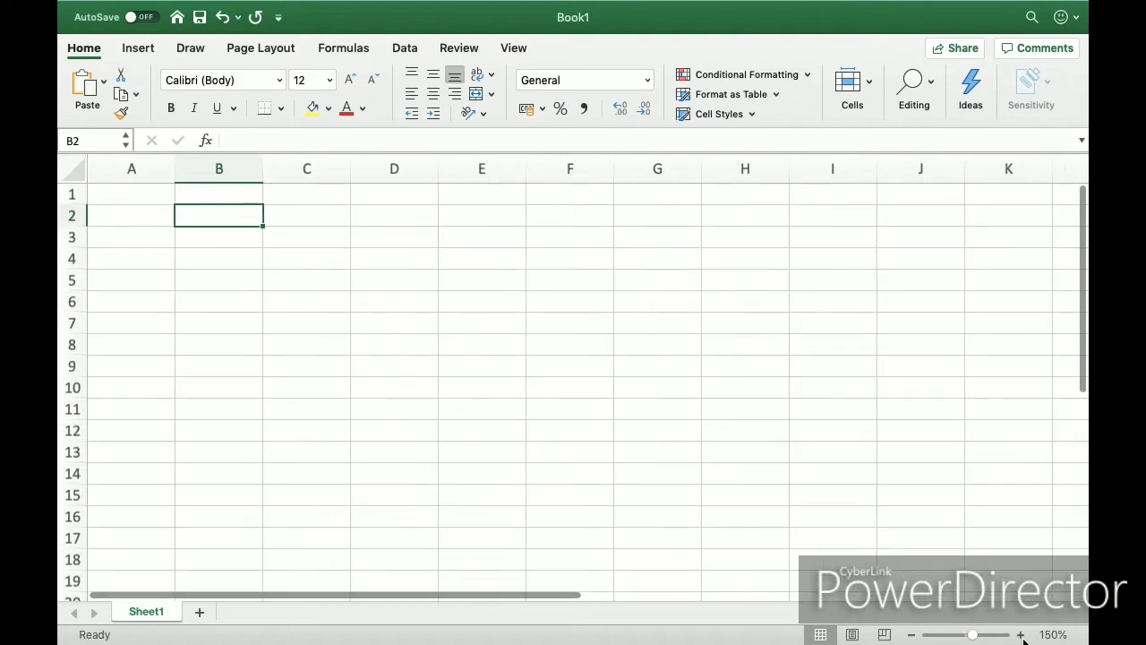
{"action": "left_click", "coordinate": [136, 218]}
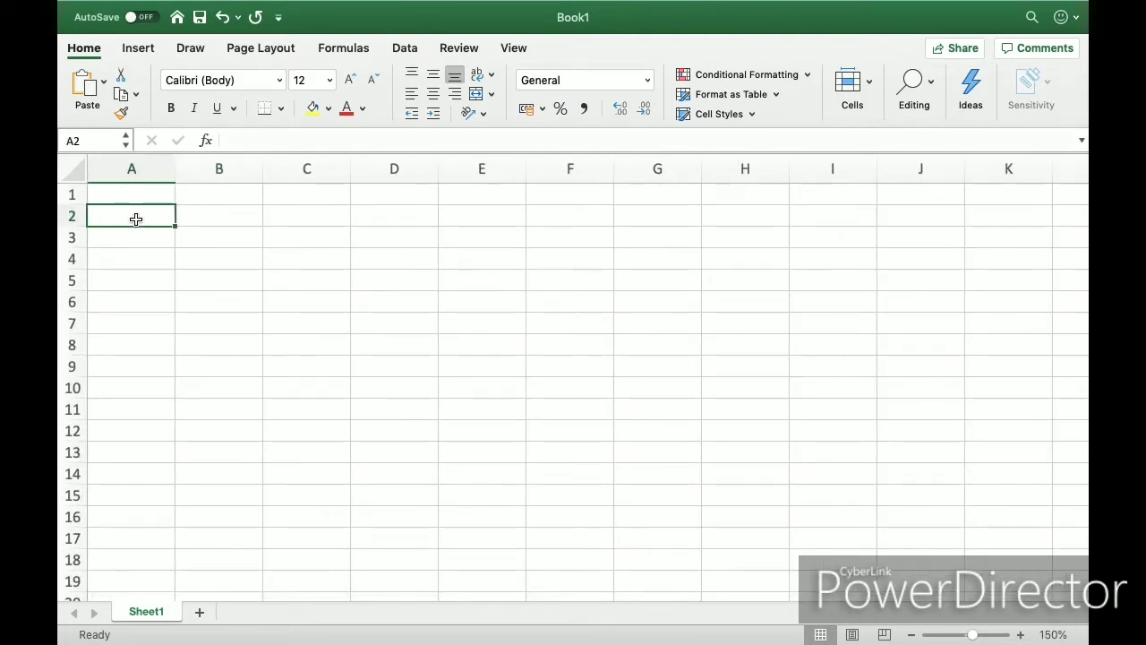
{"action": "key", "text": "Down"}
{"action": "key", "text": "Up"}
{"action": "key", "text": "Up"}
{"action": "key", "text": "Right"}
{"action": "key", "text": "Right"}
{"action": "key", "text": "Left"}
{"action": "key", "text": "Left"}
{"action": "key", "text": "Down"}
{"action": "key", "text": "Down"}
{"action": "key", "text": "Up"}
{"action": "key", "text": "Up"}
{"action": "key", "text": "Right"}
{"action": "key", "text": "Left"}
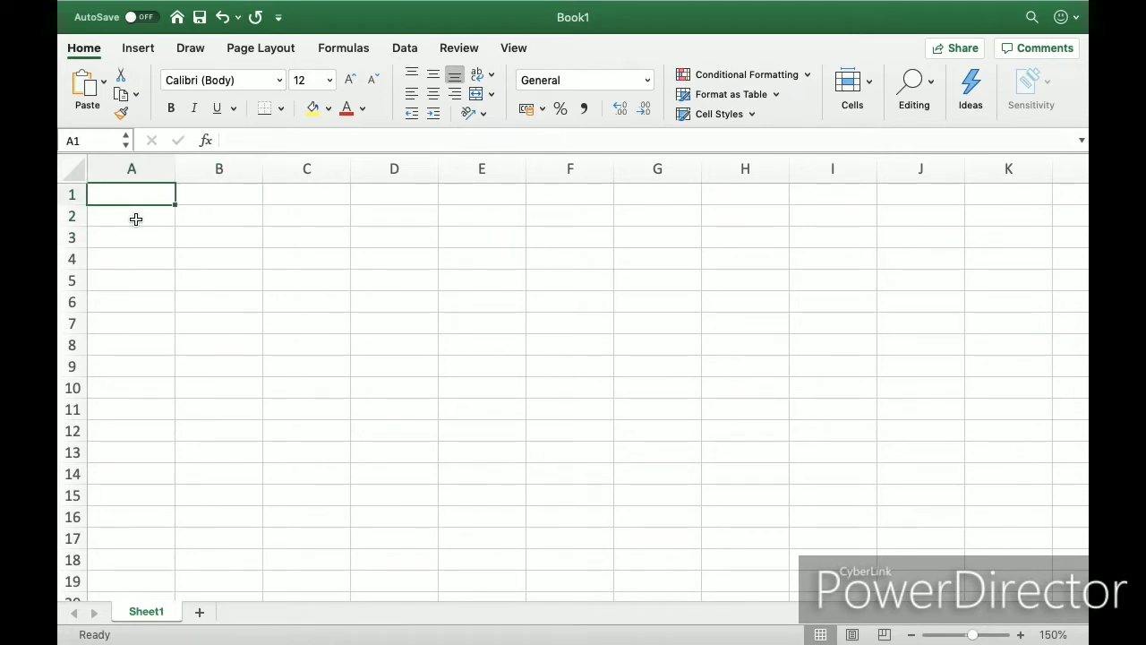
{"action": "key", "text": "Down"}
{"action": "key", "text": "Up"}
{"action": "key", "text": "Right"}
{"action": "key", "text": "Left"}
Enter the title "ATTENDANCE SHEET - DECEMBER 2019" in cell A1.
{"action": "type", "text": "ATT"}
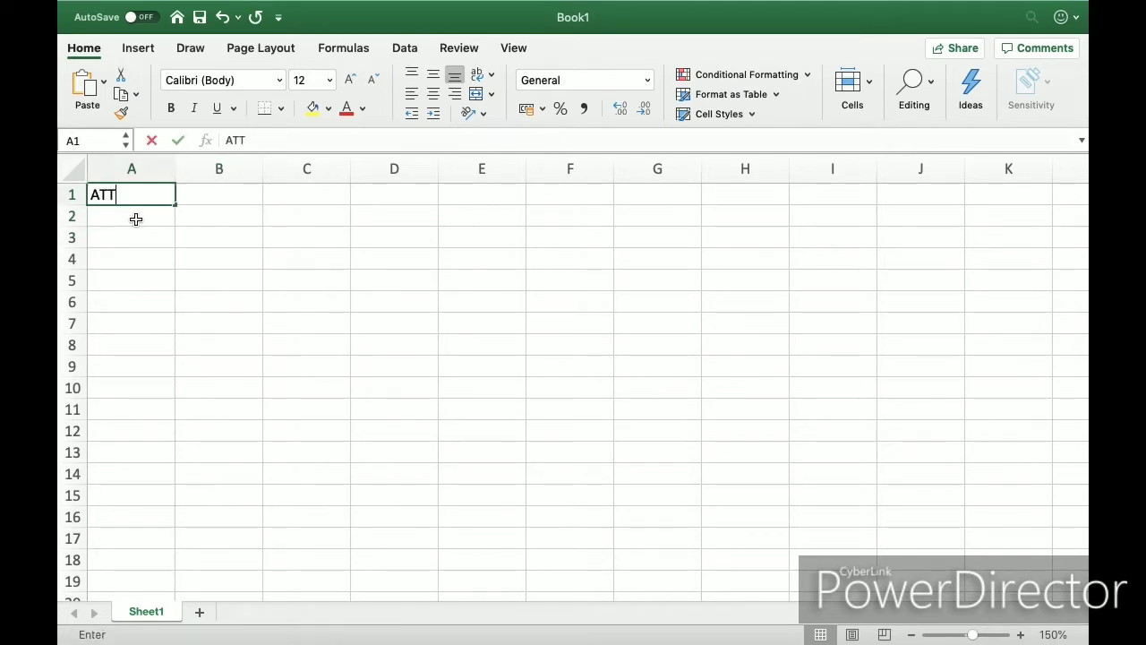
{"action": "type", "text": "ENDANCE"}
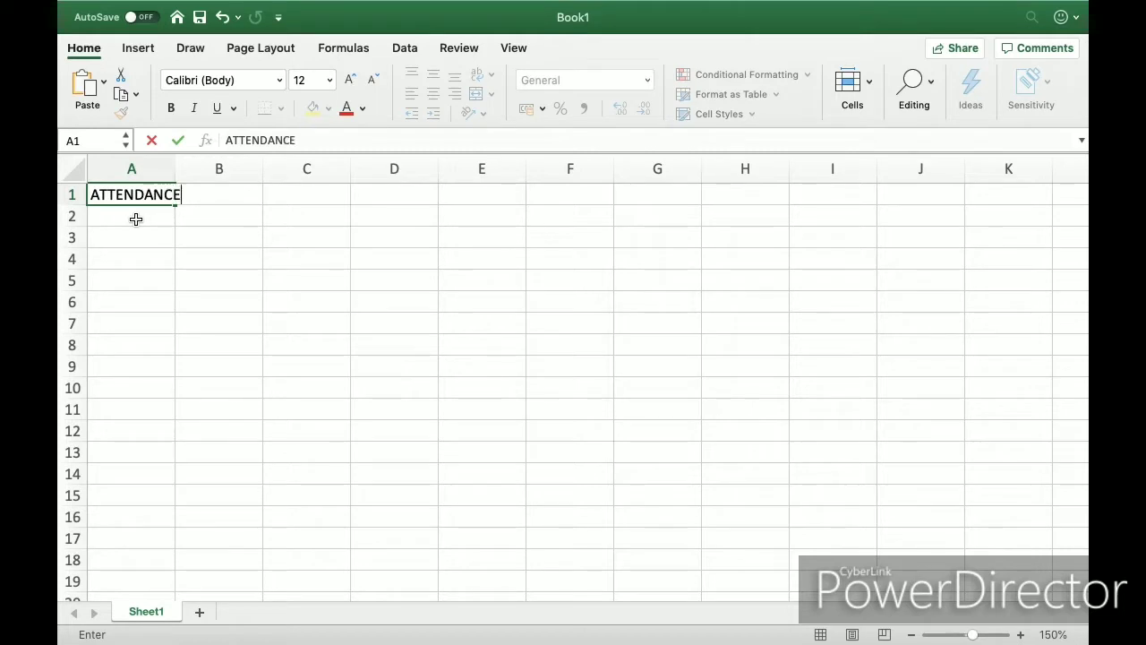
{"action": "type", "text": " SHEET - DEC"}
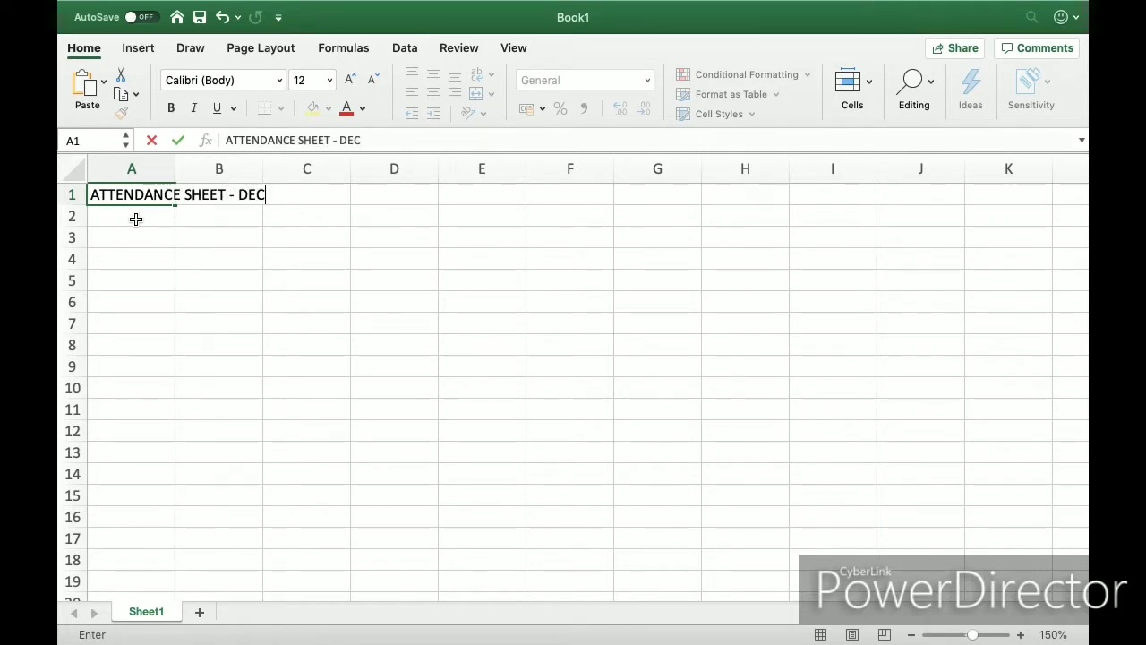
{"action": "type", "text": "EMBER @"}
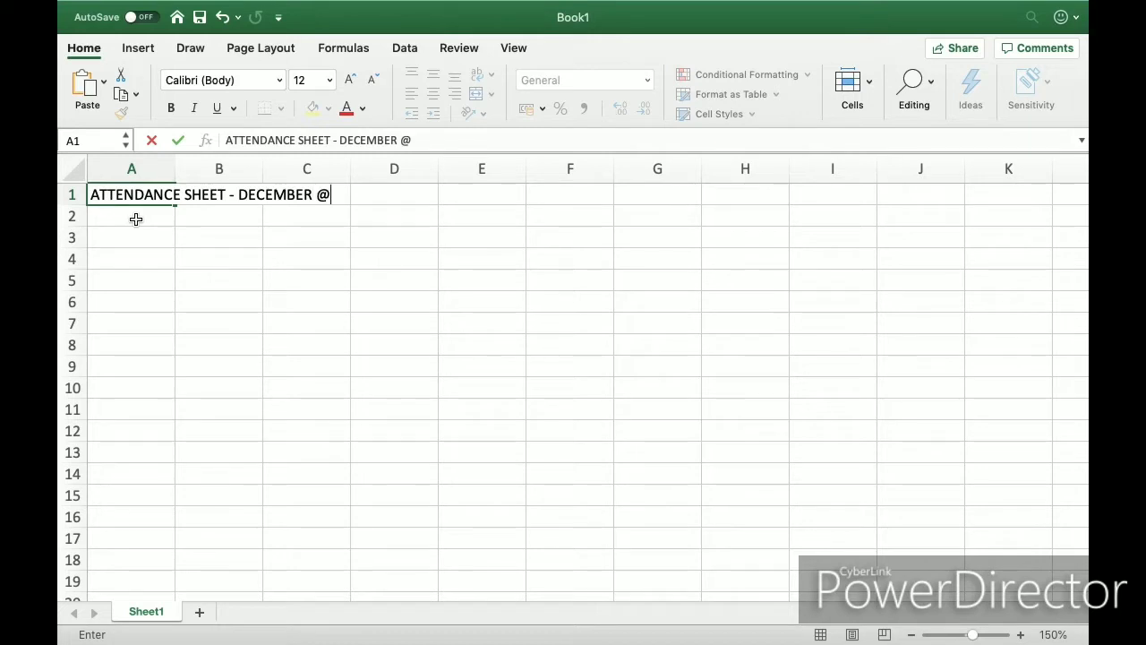
{"action": "key", "text": "BackSpace"}
{"action": "type", "text": "2019"}
{"action": "key", "text": "Return"}
{"action": "key", "text": "Return"}
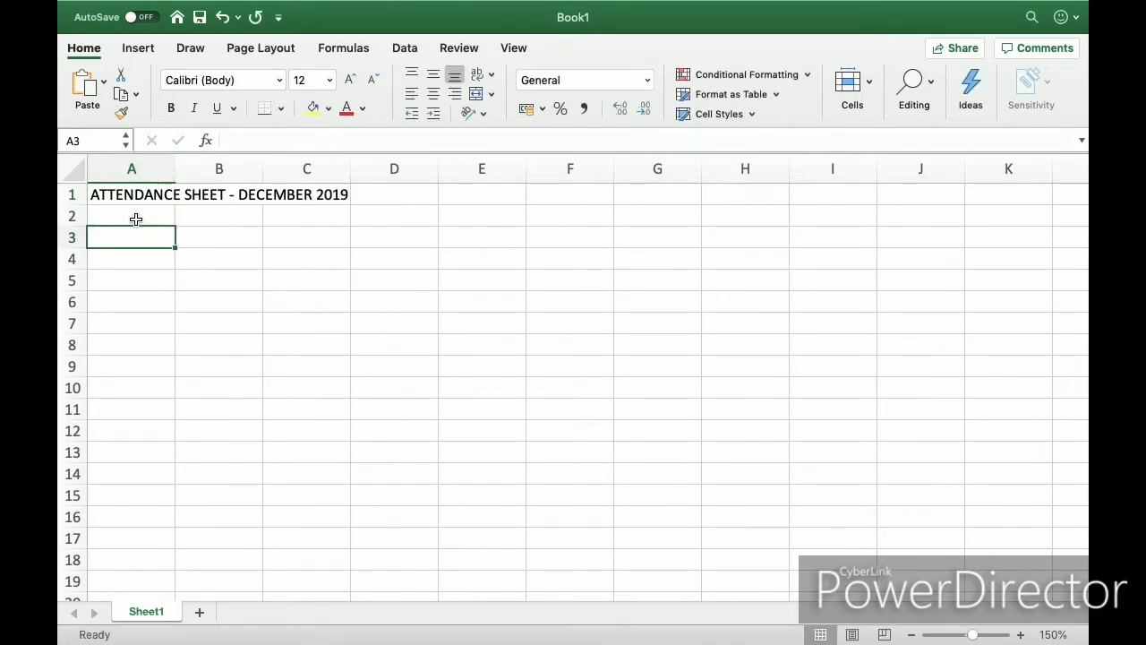
Enter the column headers EMPLOYEE NAME in A3 and EMP ID in B3.
{"action": "type", "text": "EMPLO"}
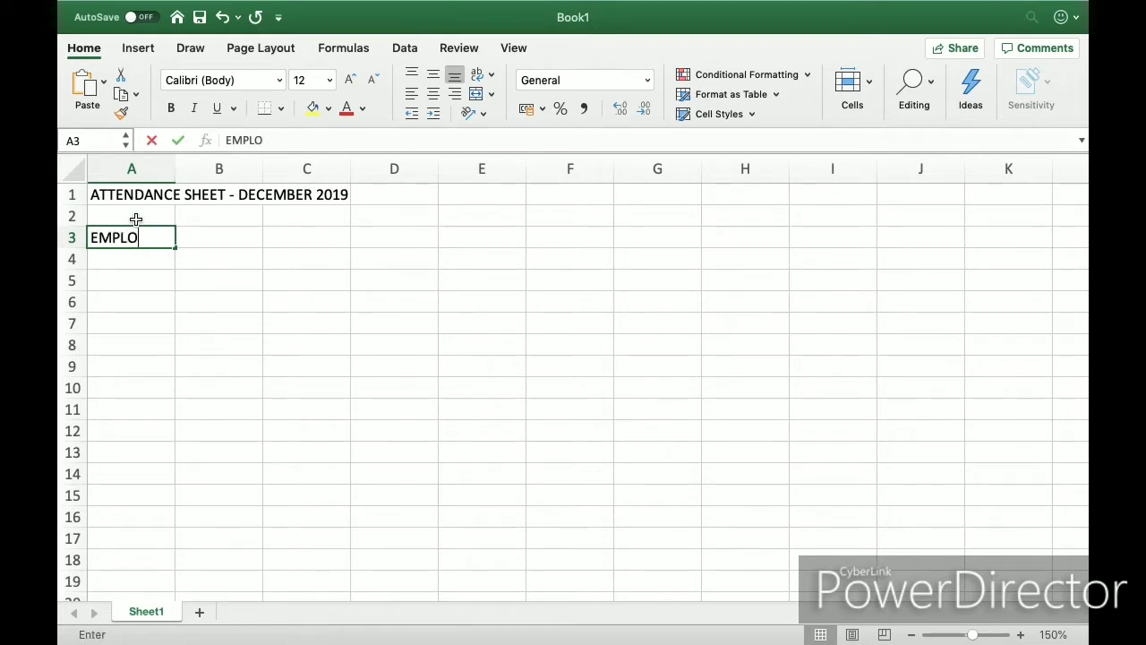
{"action": "type", "text": "YEE NAME"}
{"action": "key", "text": "Return"}
{"action": "key", "text": "Up"}
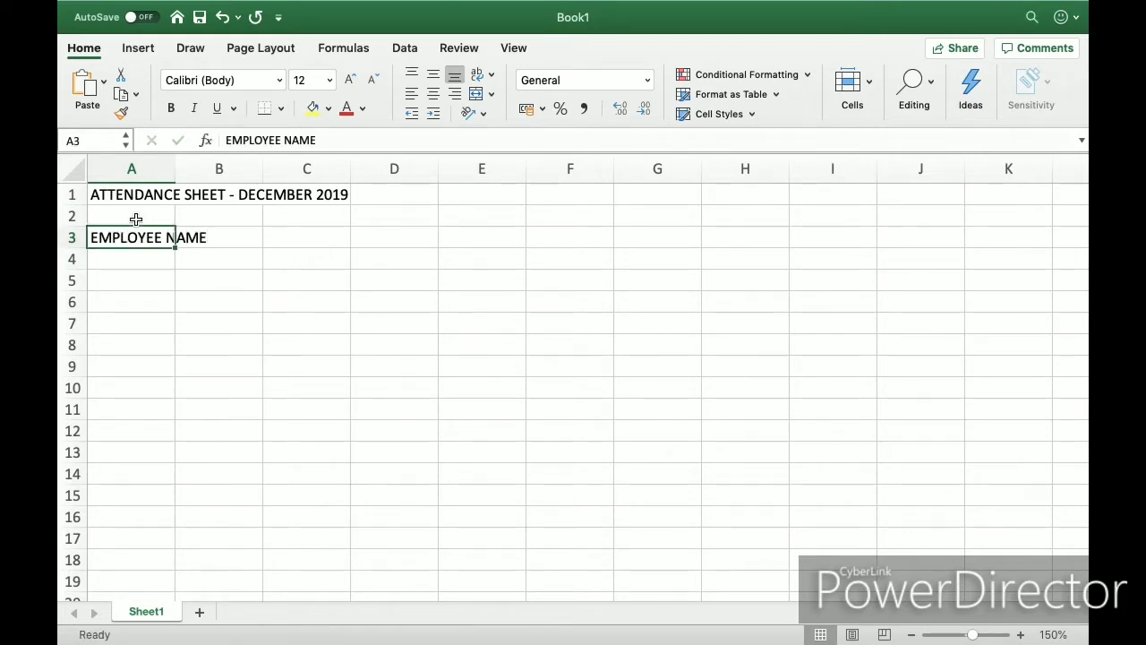
{"action": "key", "text": "Right"}
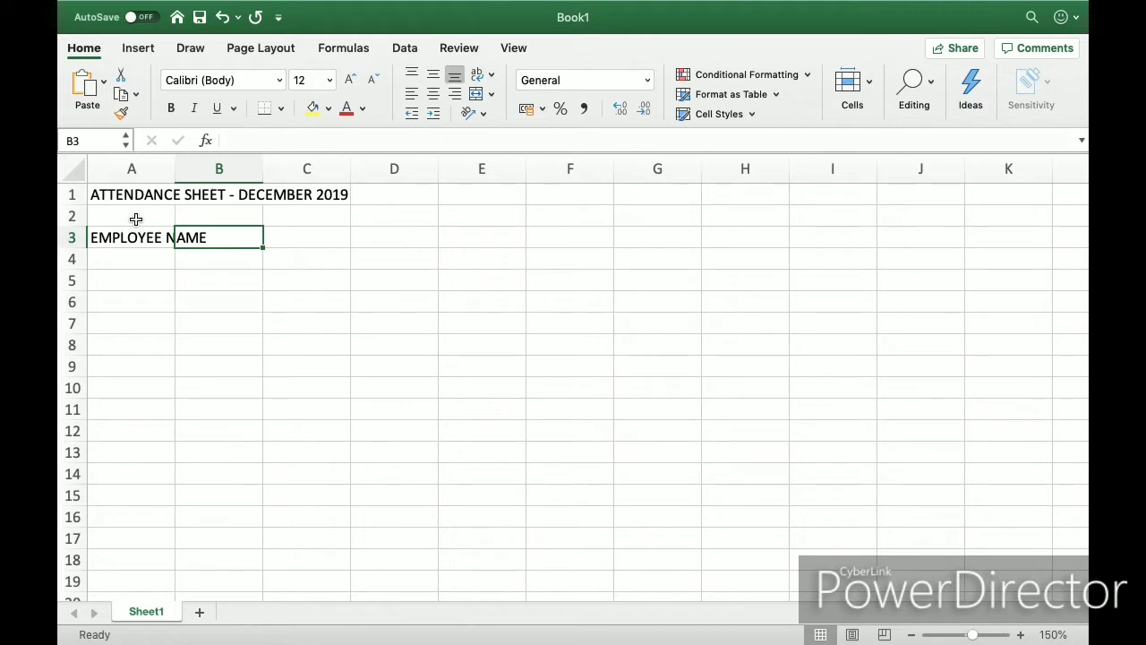
{"action": "type", "text": "EMP ID"}
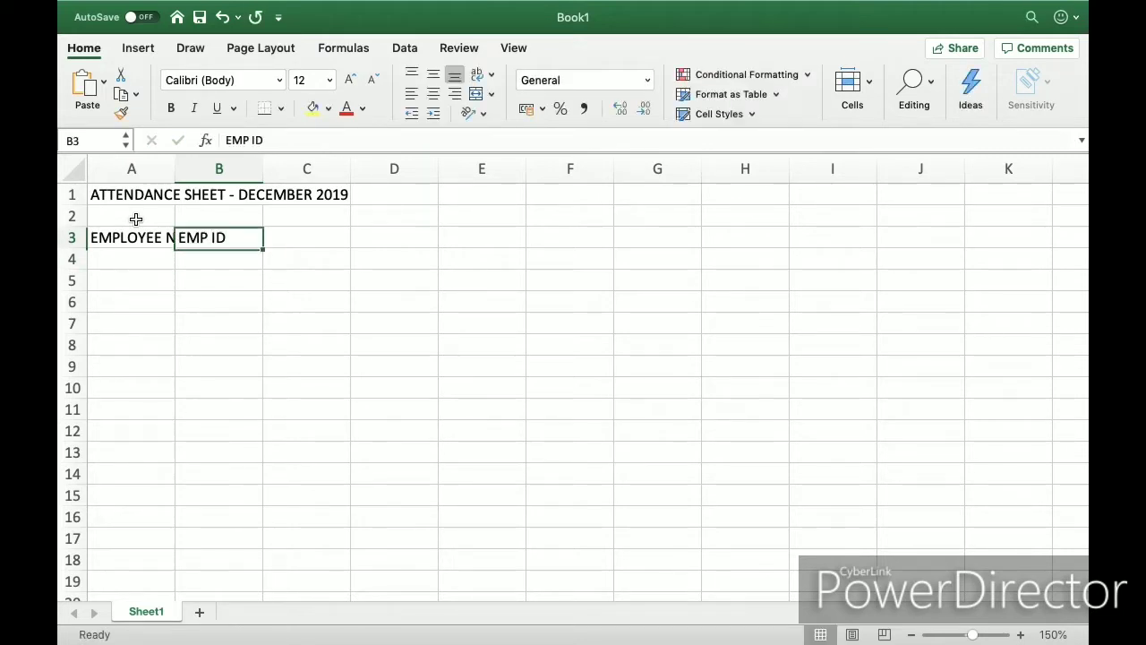
{"action": "key", "text": "Tab"}
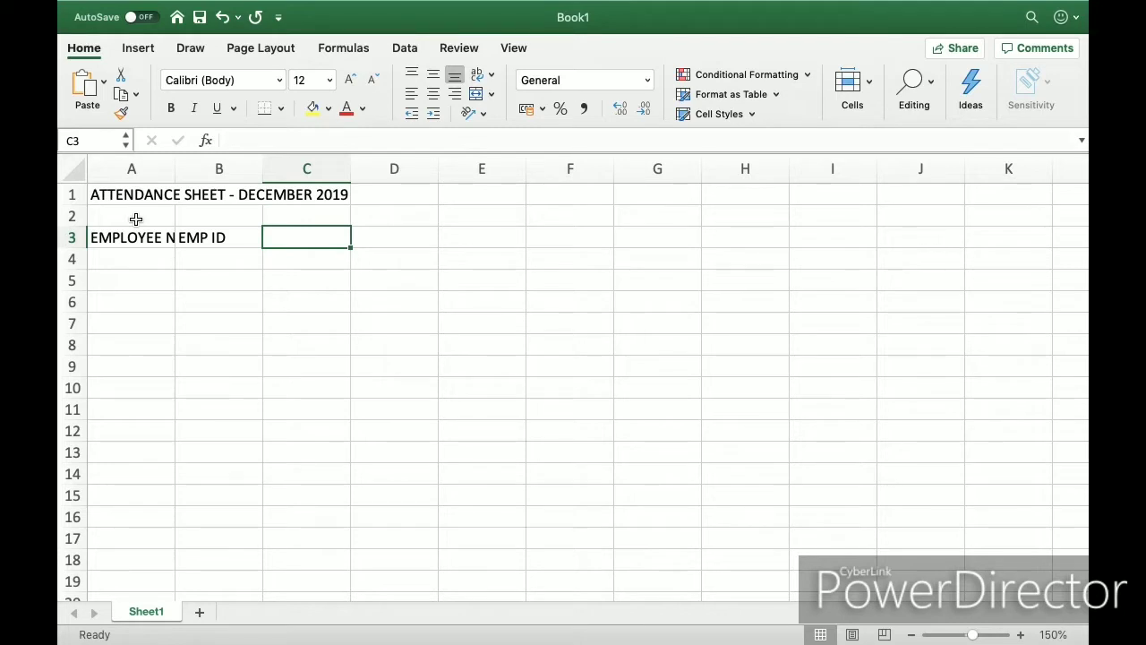
Enter the first two dates as headers, 01-12-2019 in C3 and 02-12-2019 in D3.
{"action": "type", "text": "01-"}
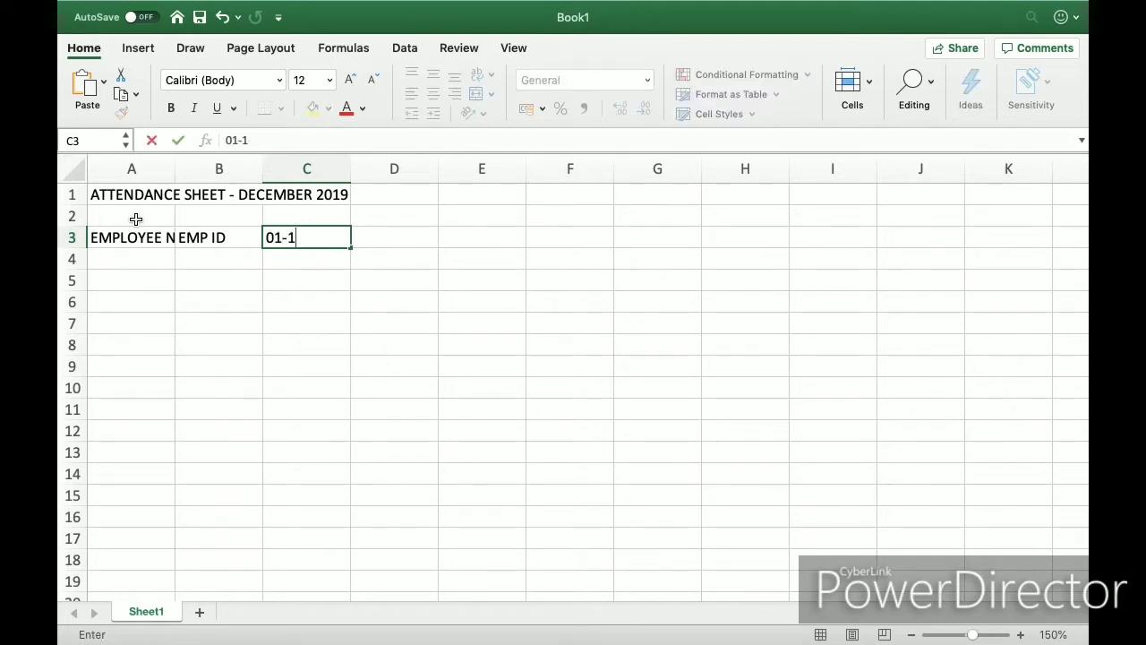
{"action": "type", "text": "12-2019"}
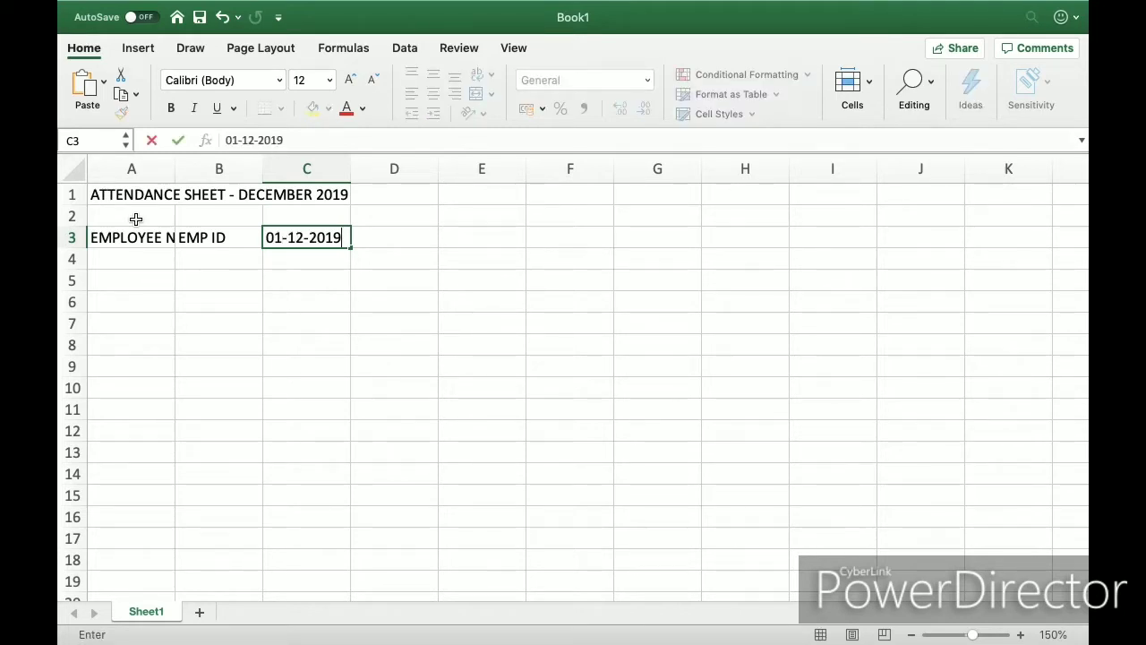
{"action": "key", "text": "Return"}
{"action": "key", "text": "Up"}
{"action": "key", "text": "Right"}
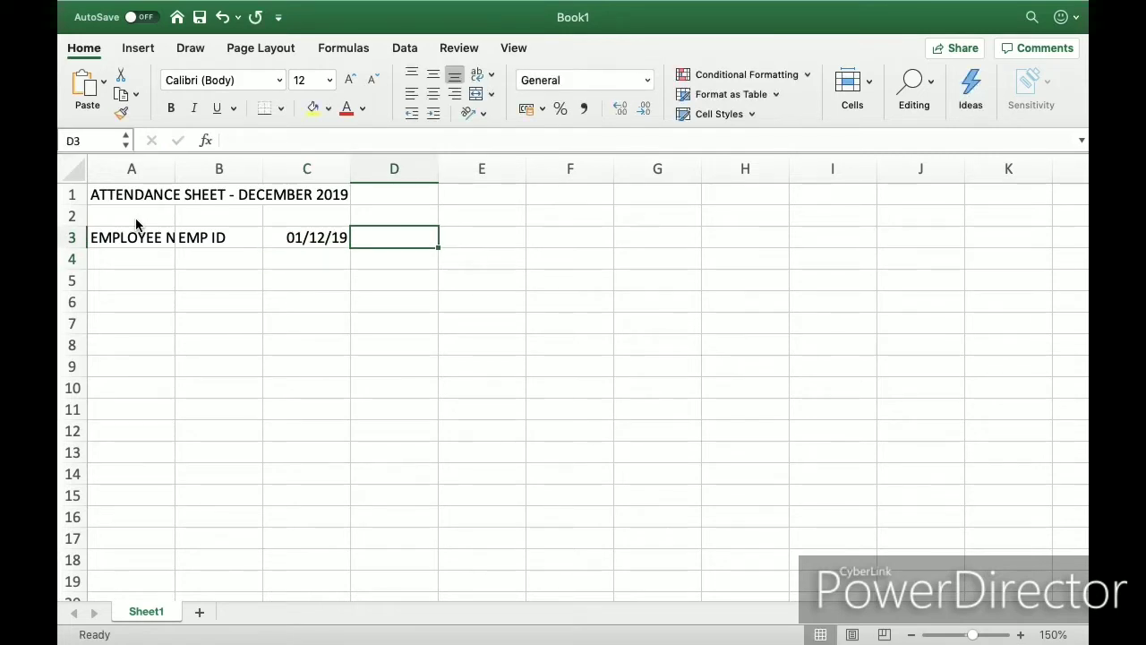
{"action": "type", "text": "02-12-2"}
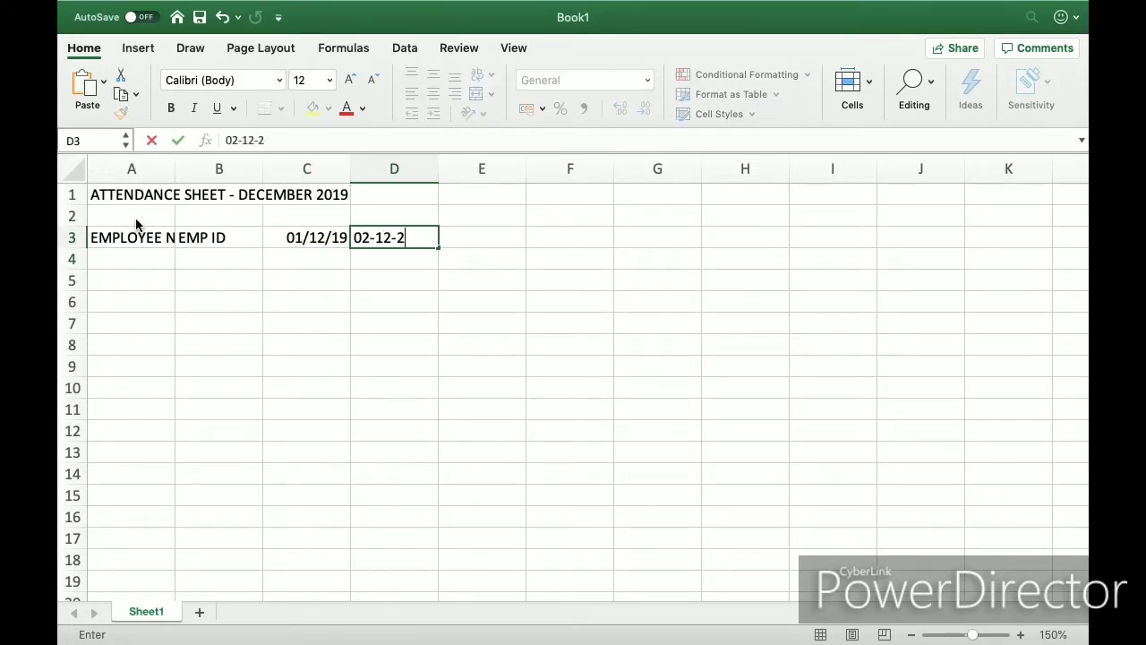
{"action": "type", "text": "019"}
{"action": "key", "text": "Return"}
Extend the date series from C3:D3 across row 3 through 31/12/19 in column AG.
{"action": "key", "text": "Up"}
{"action": "key", "text": "Left"}
{"action": "key", "text": "shift+Right"}
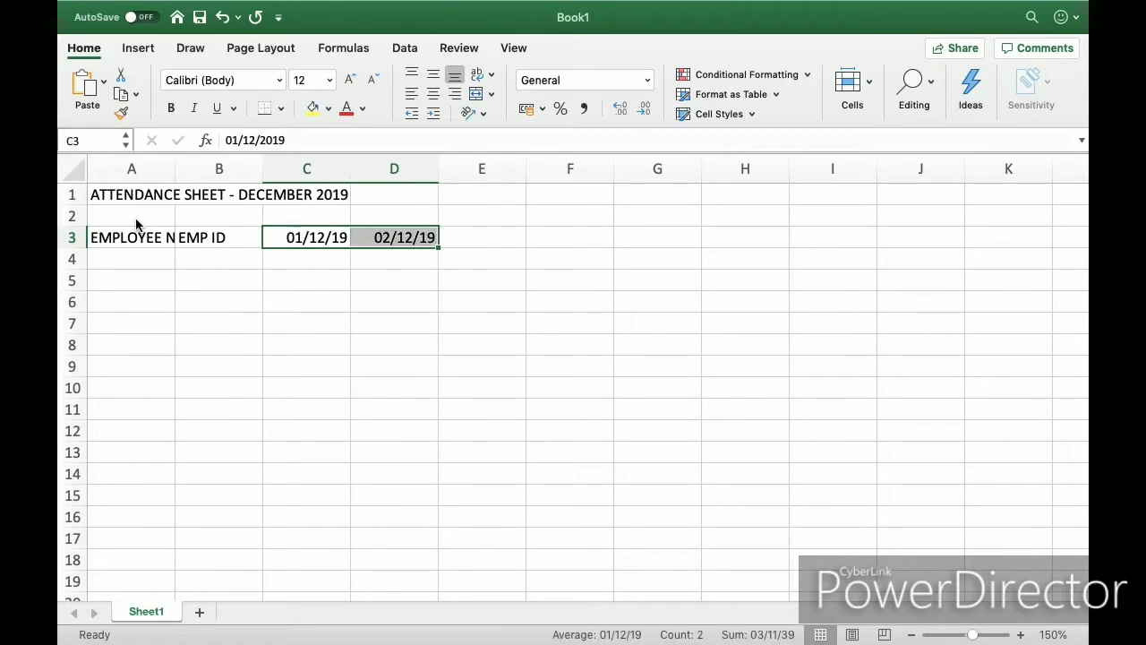
{"action": "left_click_drag", "start_coordinate": [438, 247], "coordinate": [374, 246]}
{"action": "key", "text": "Left"}
{"action": "key", "text": "Left"}
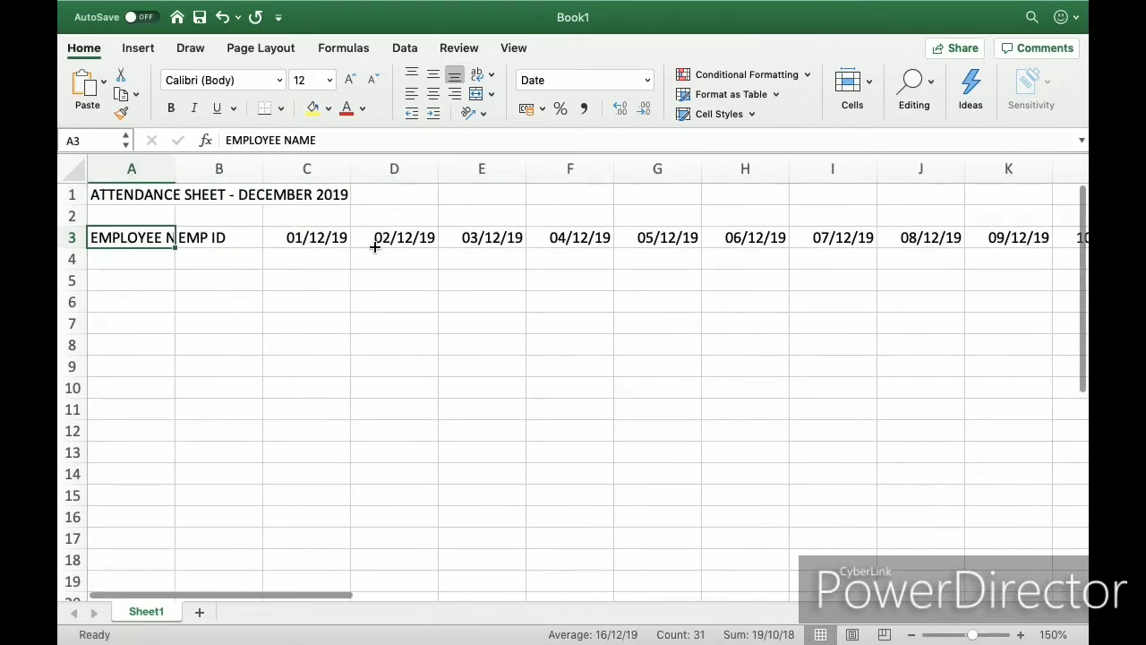
Insert a blank row at row 2, between the title and the header row.
{"action": "key", "text": "Right"}
{"action": "key", "text": "Right"}
{"action": "key", "text": "Up"}
{"action": "key", "text": "Left"}
{"action": "key", "text": "Left"}
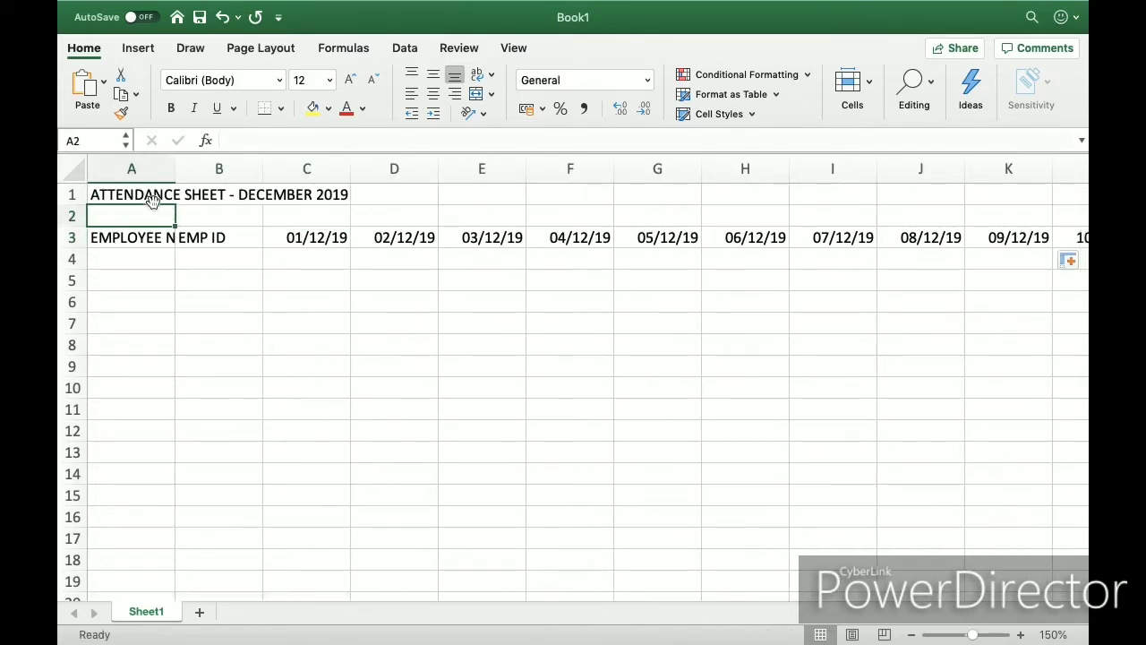
{"action": "left_click", "coordinate": [72, 215]}
{"action": "right_click", "coordinate": [72, 215]}
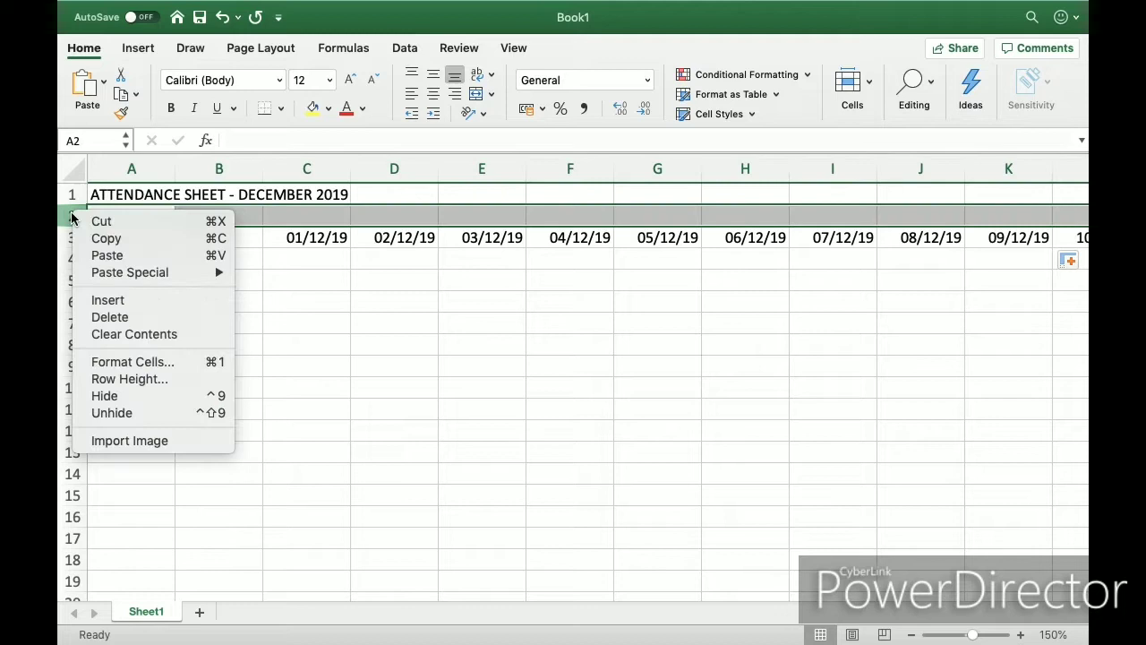
{"action": "left_click", "coordinate": [122, 299]}
Enter the weekday names above the first two dates, SUNDAY in C3 and MONDAY in D3.
{"action": "left_click", "coordinate": [287, 241]}
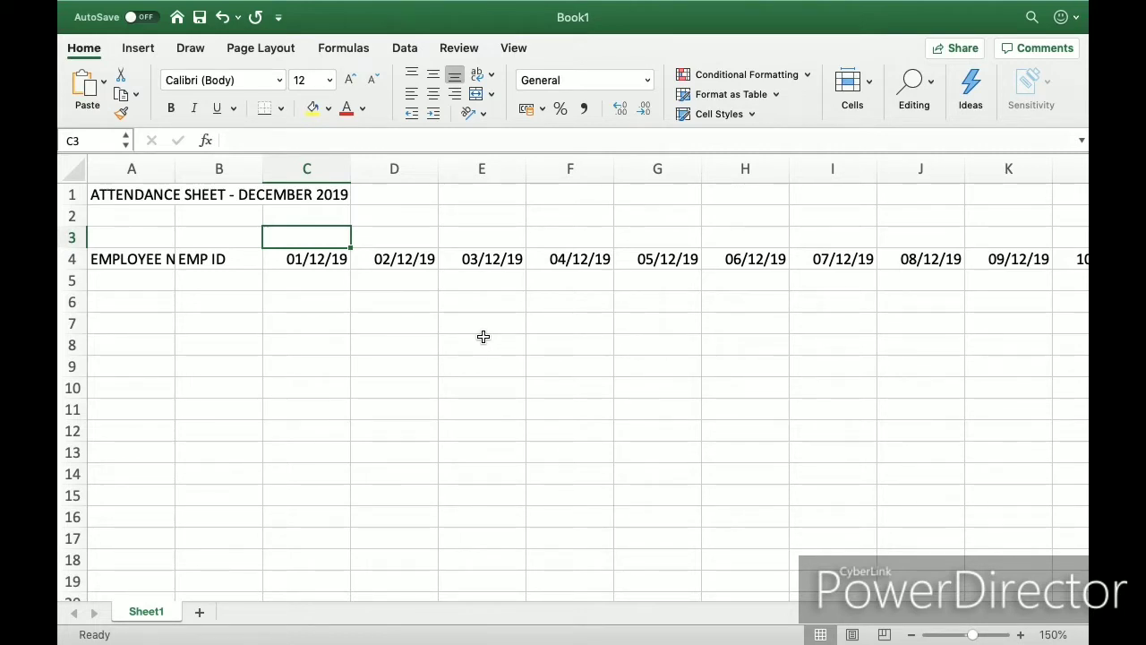
{"action": "type", "text": "SUND"}
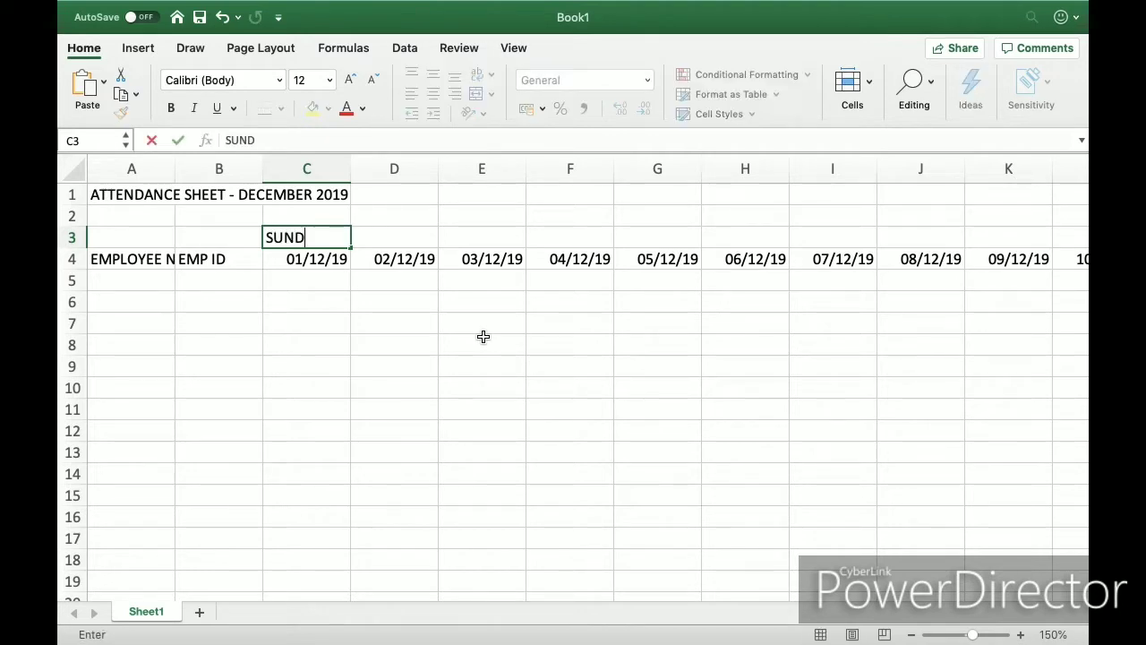
{"action": "type", "text": "AY"}
{"action": "key", "text": "Return"}
{"action": "type", "text": "'"}
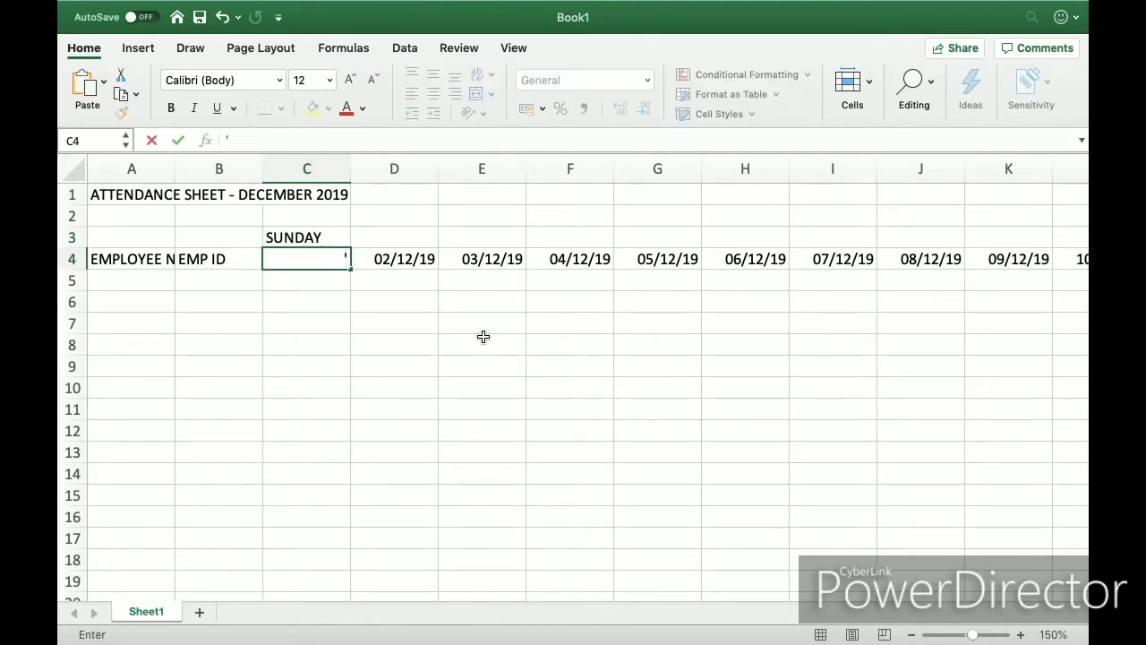
{"action": "key", "text": "Escape"}
{"action": "key", "text": "Up"}
{"action": "key", "text": "Right"}
{"action": "type", "text": "MOND"}
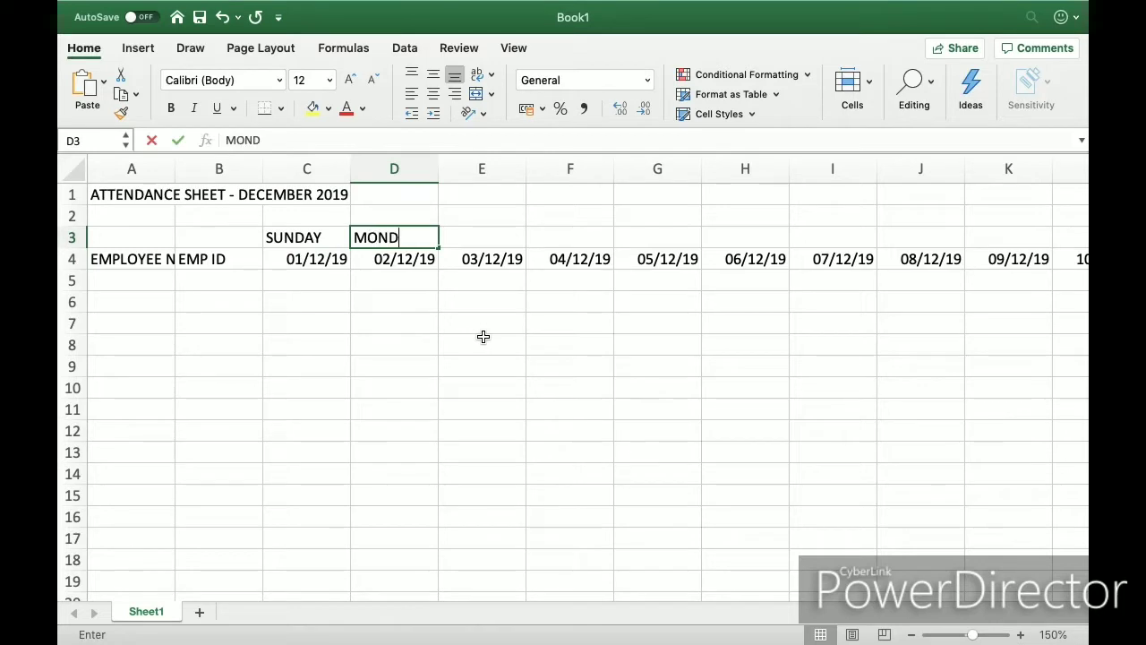
{"action": "type", "text": "AY"}
{"action": "key", "text": "Return"}
Extend the weekday series from C3:D3 across row 3 to AG3, above the 31/12/19 date.
{"action": "key", "text": "Up"}
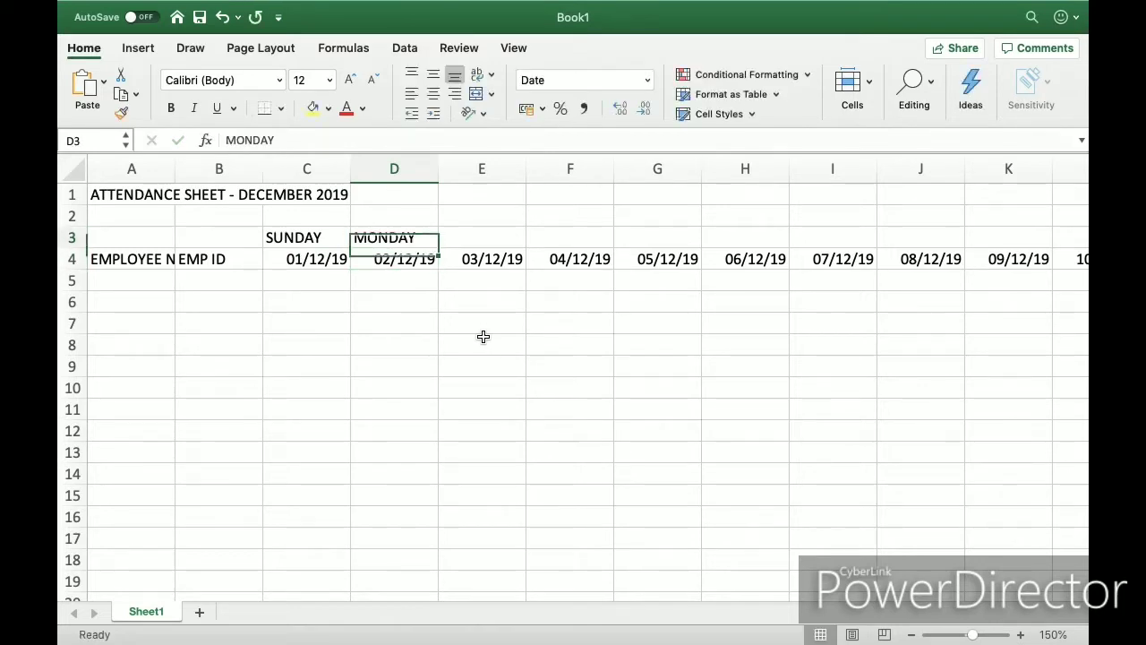
{"action": "key", "text": "Left"}
{"action": "key", "text": "shift+Right"}
{"action": "left_click_drag", "start_coordinate": [438, 246], "coordinate": [955, 258]}
{"action": "left_click", "coordinate": [943, 236]}
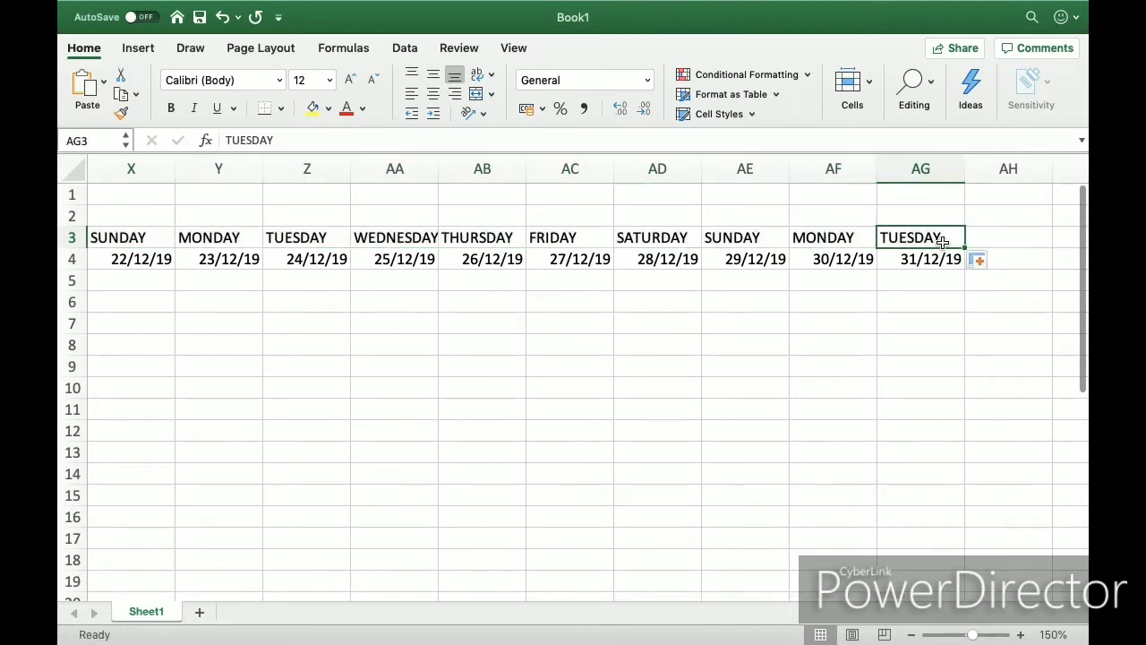
Fill the first SUNDAY cell, C3, with red.
{"action": "key", "text": "Home"}
{"action": "key", "text": "Right"}
{"action": "key", "text": "Right"}
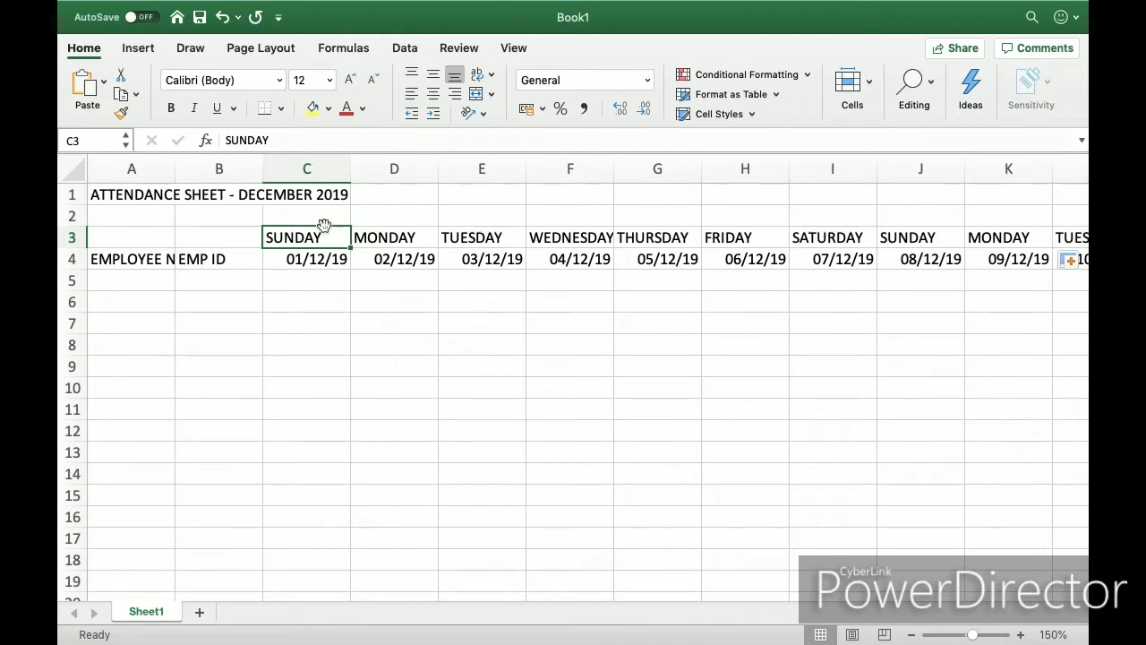
{"action": "left_click", "coordinate": [328, 109]}
{"action": "left_click", "coordinate": [333, 310]}
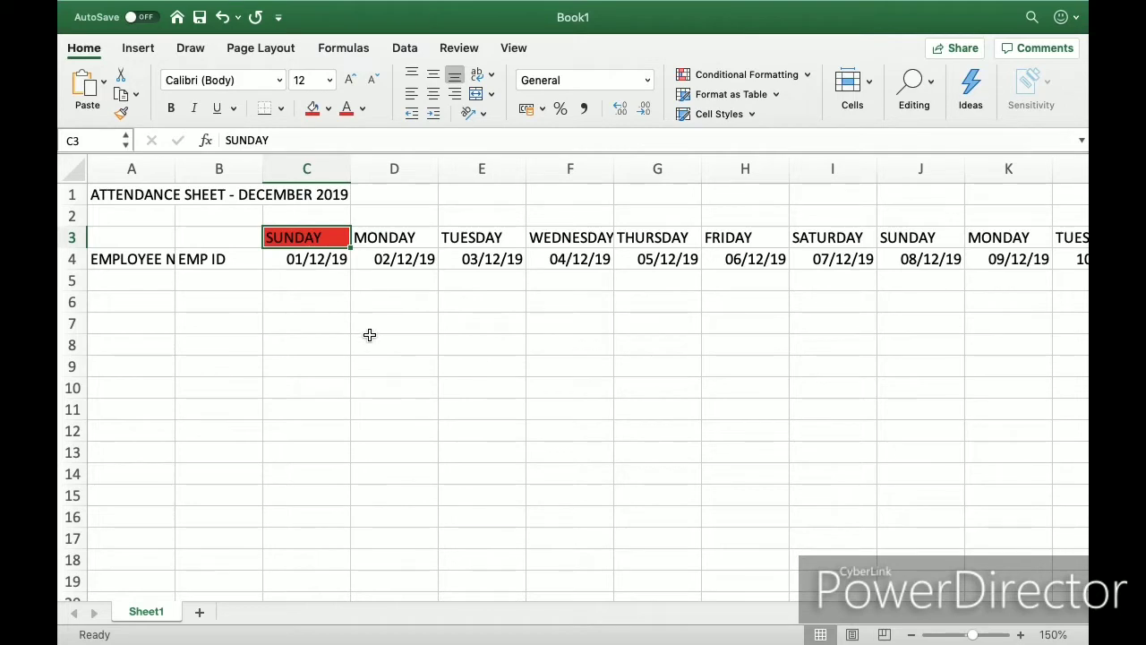
Copy the red SUNDAY cell C3 onto the second Sunday in J3.
{"action": "key", "text": "super+c"}
{"action": "left_click", "coordinate": [890, 237]}
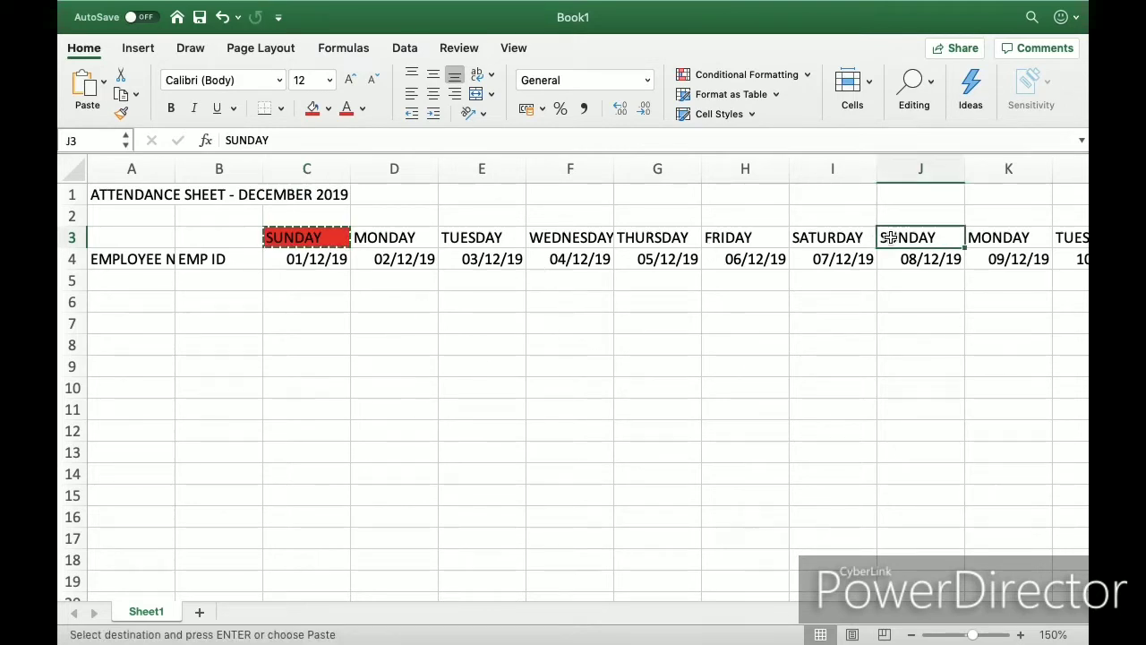
{"action": "key", "text": "super+v"}
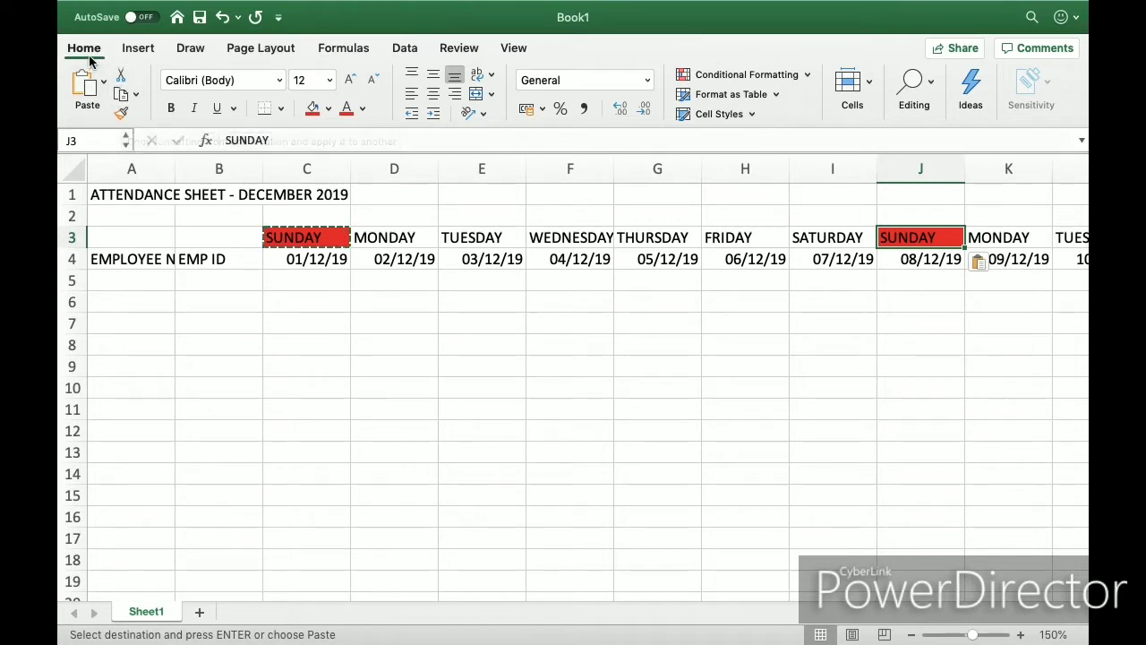
Copy the red formatting from the second Sunday, J3, onto the third Sunday, Q3, above 15/12/19.
{"action": "left_click", "coordinate": [122, 114]}
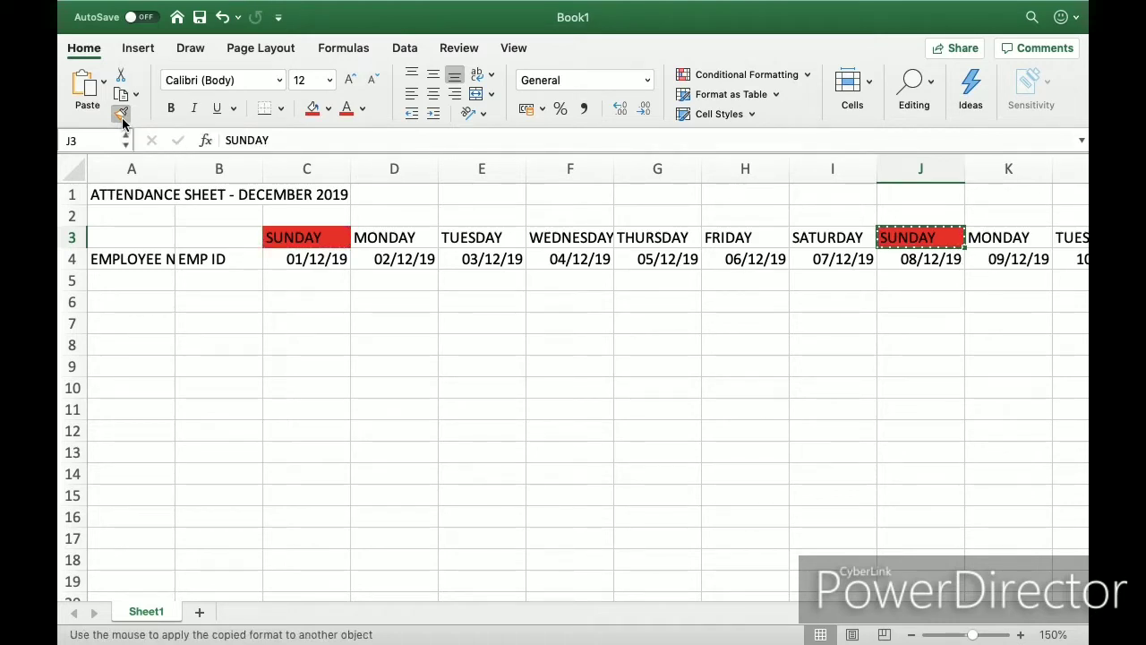
{"action": "key", "text": "ctrl+Right"}
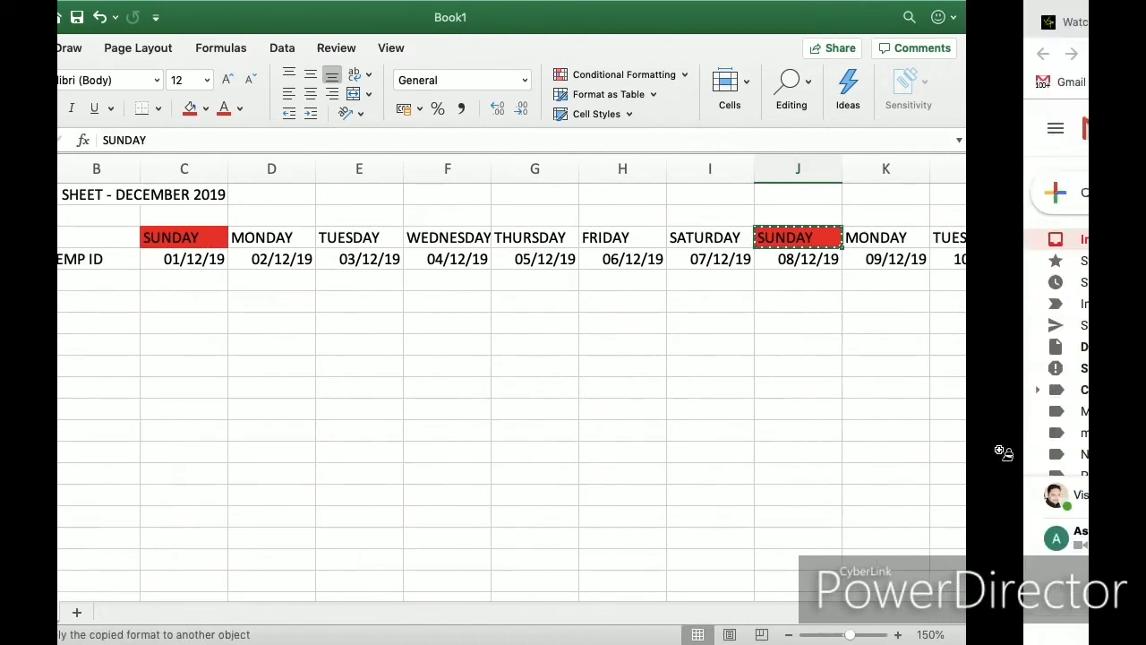
{"action": "key", "text": "ctrl+Left"}
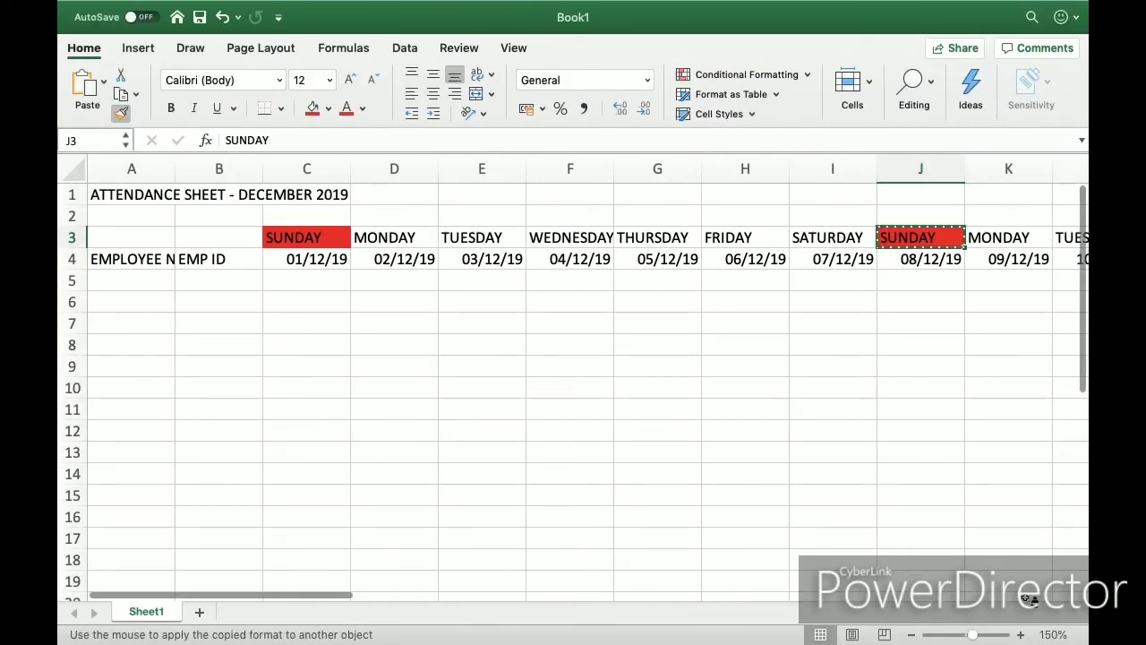
{"action": "left_click_drag", "start_coordinate": [343, 594], "coordinate": [585, 594]}
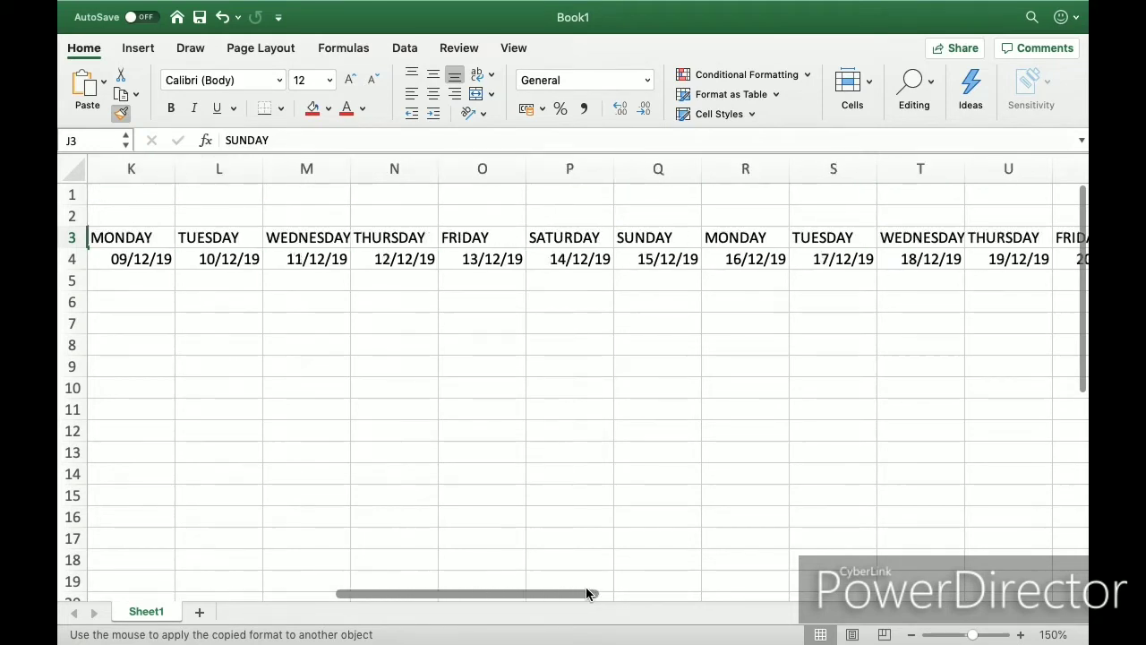
{"action": "left_click", "coordinate": [664, 239]}
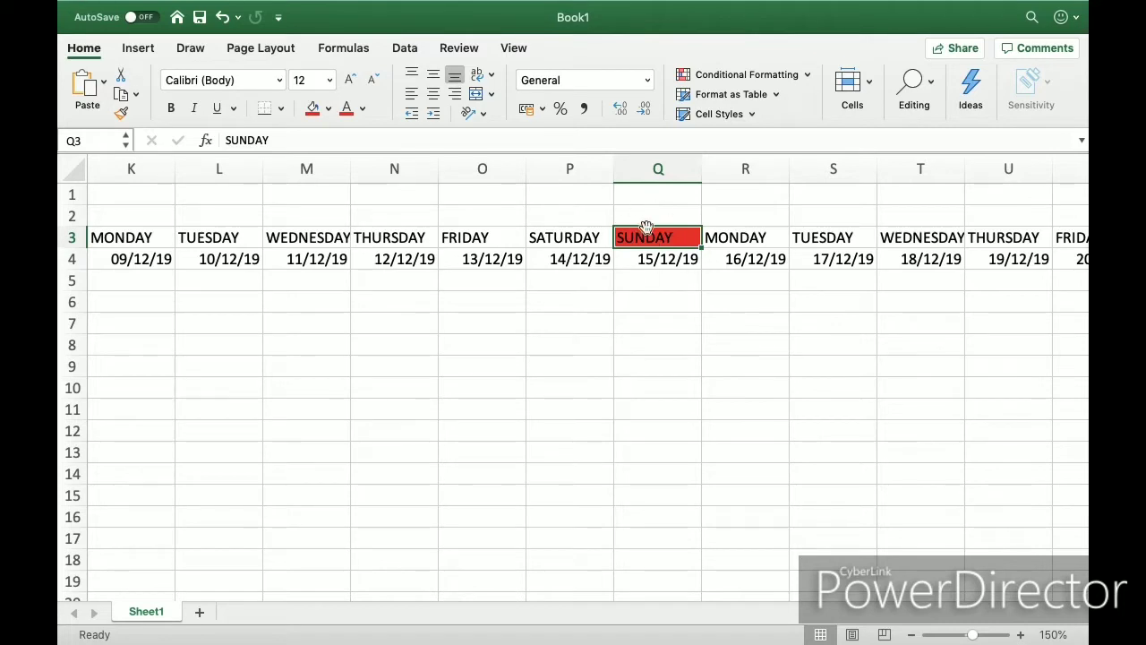
Copy the red formatting from Q3 onto the remaining Sundays, X3 above 22/12/19 and AE3 above 29/12/19.
{"action": "left_click", "coordinate": [122, 115]}
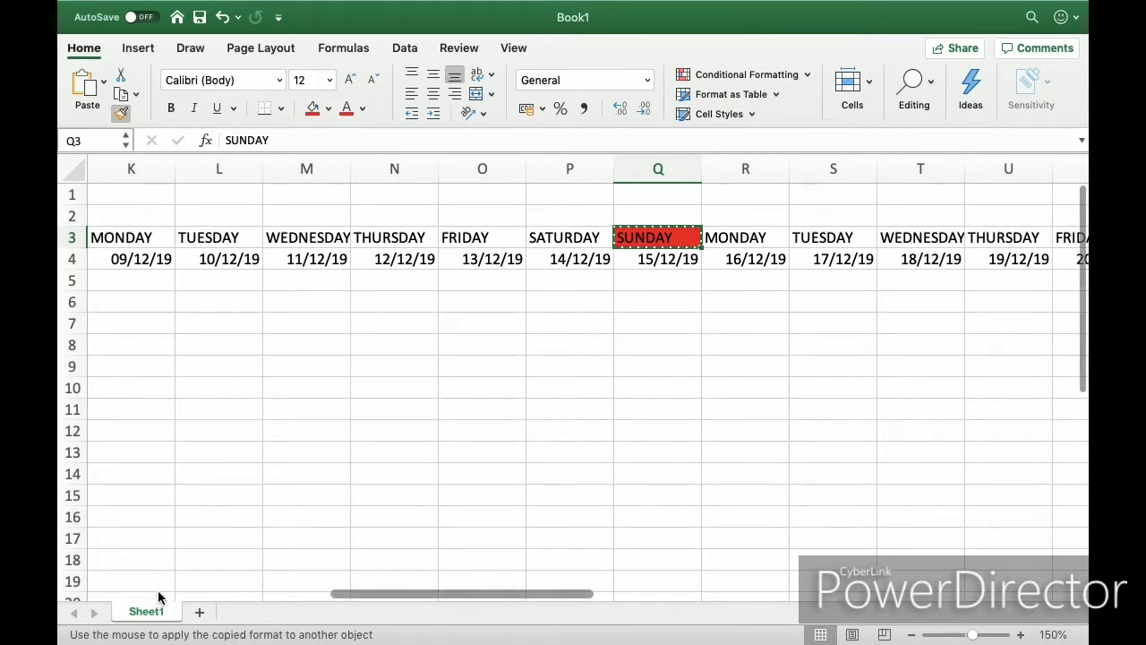
{"action": "left_click_drag", "start_coordinate": [368, 594], "coordinate": [555, 593]}
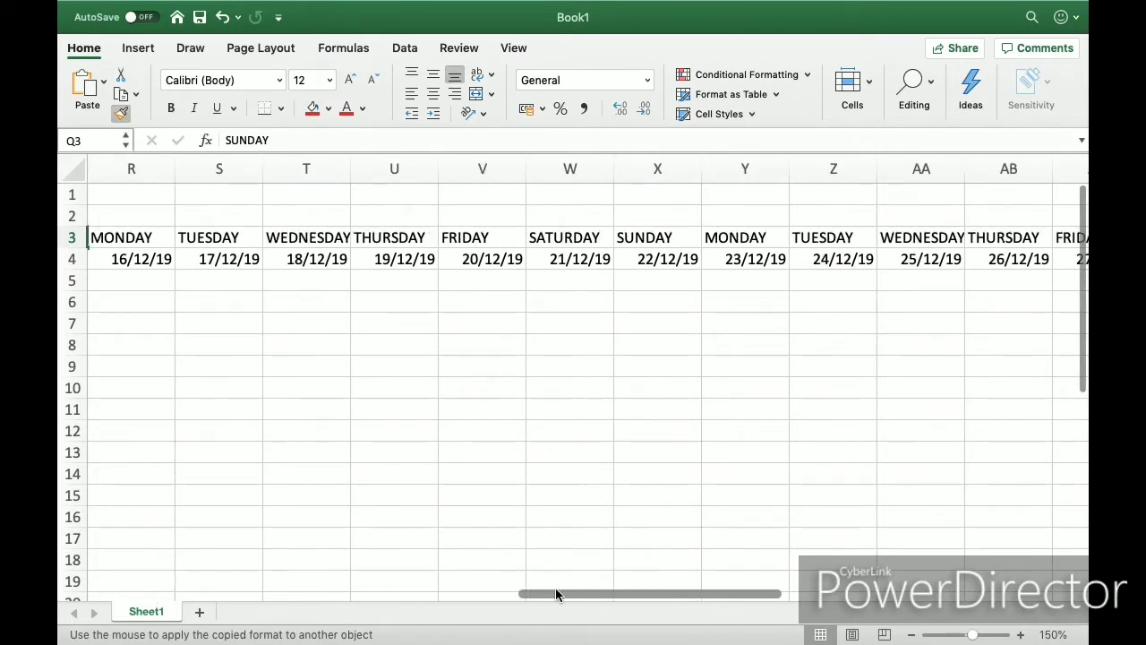
{"action": "left_click", "coordinate": [659, 239]}
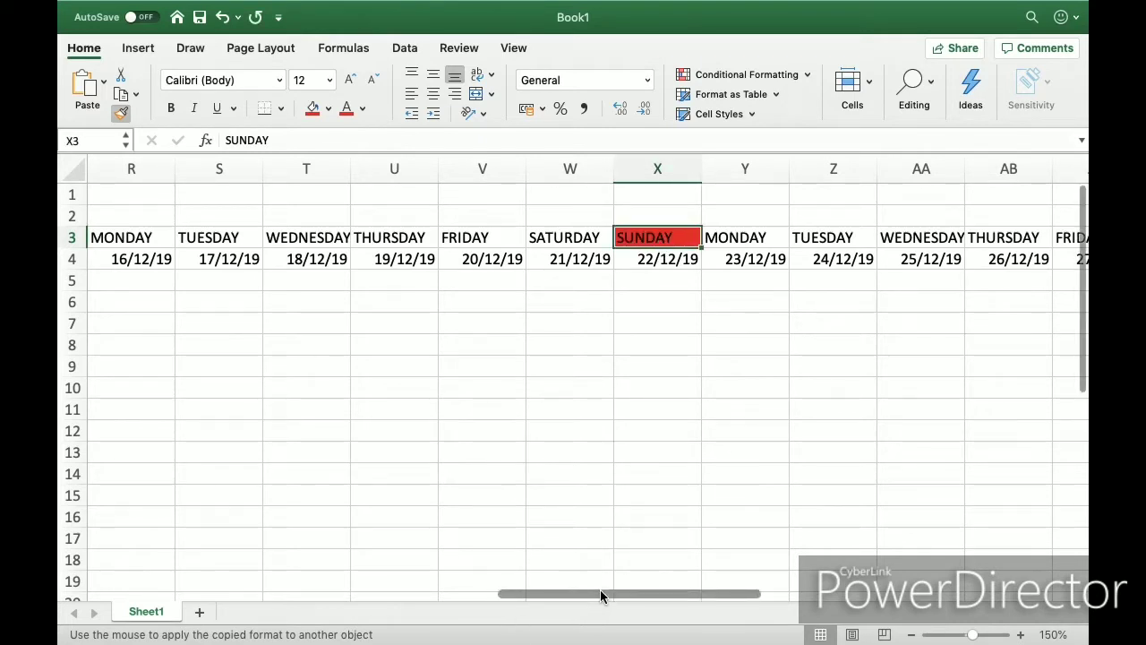
{"action": "left_click_drag", "start_coordinate": [600, 591], "coordinate": [738, 595]}
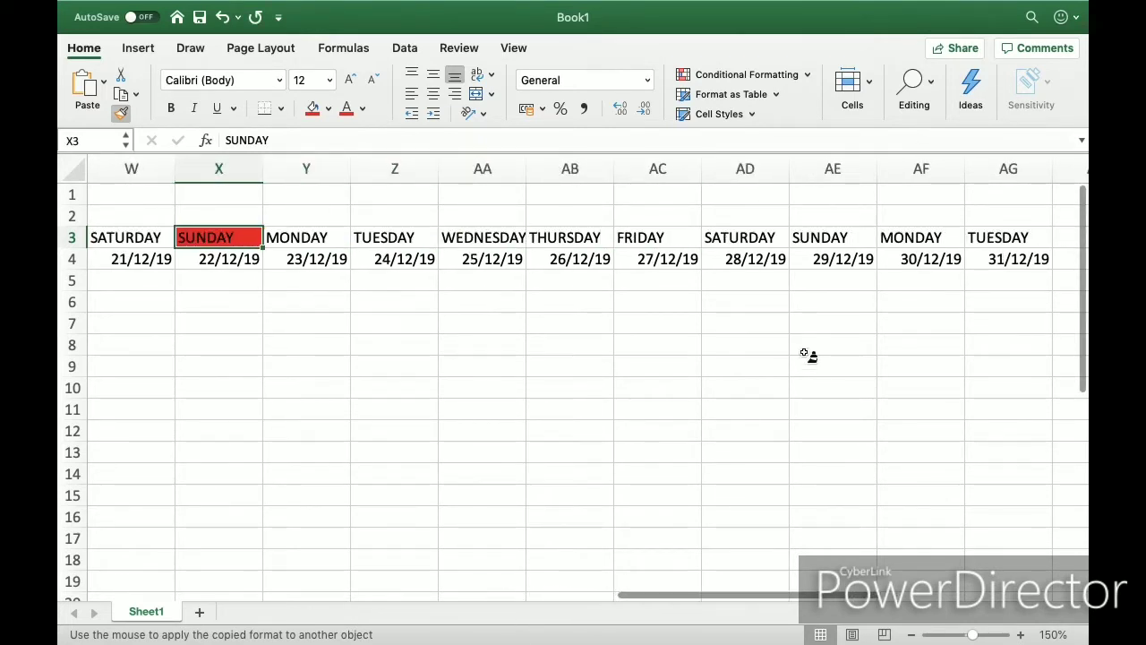
{"action": "left_click", "coordinate": [848, 244]}
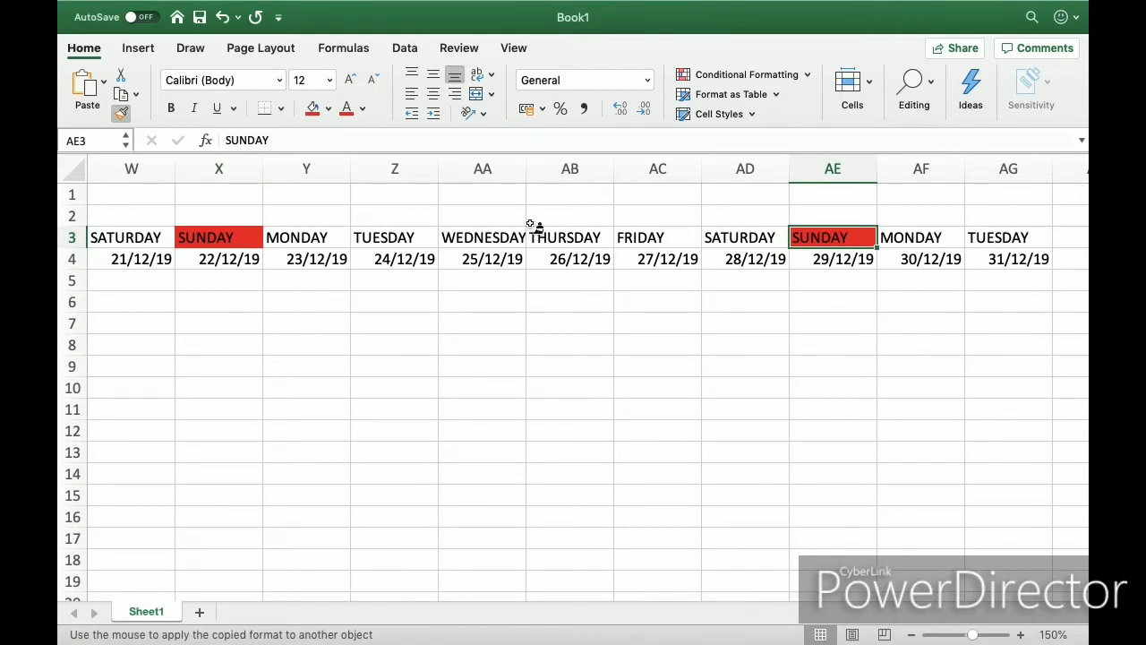
Apply the same red formatting to WEDNESDAY in AA3, above 25/12/19, and stop copying the format.
{"action": "left_click", "coordinate": [481, 240]}
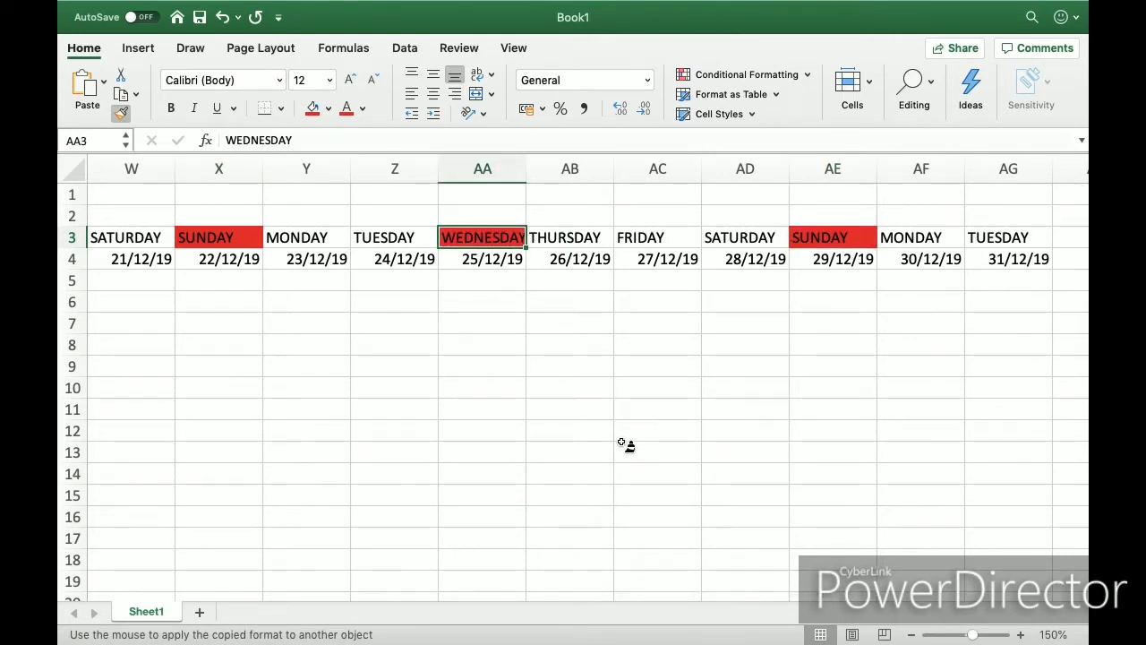
{"action": "key", "text": "Escape"}
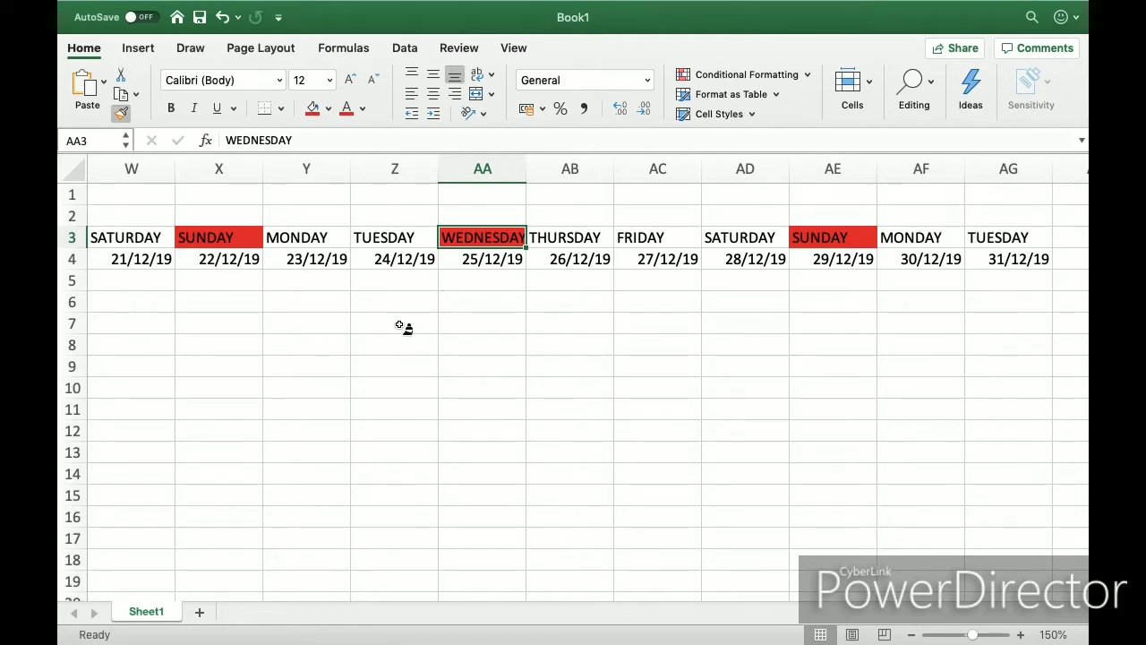
{"action": "left_click", "coordinate": [340, 209]}
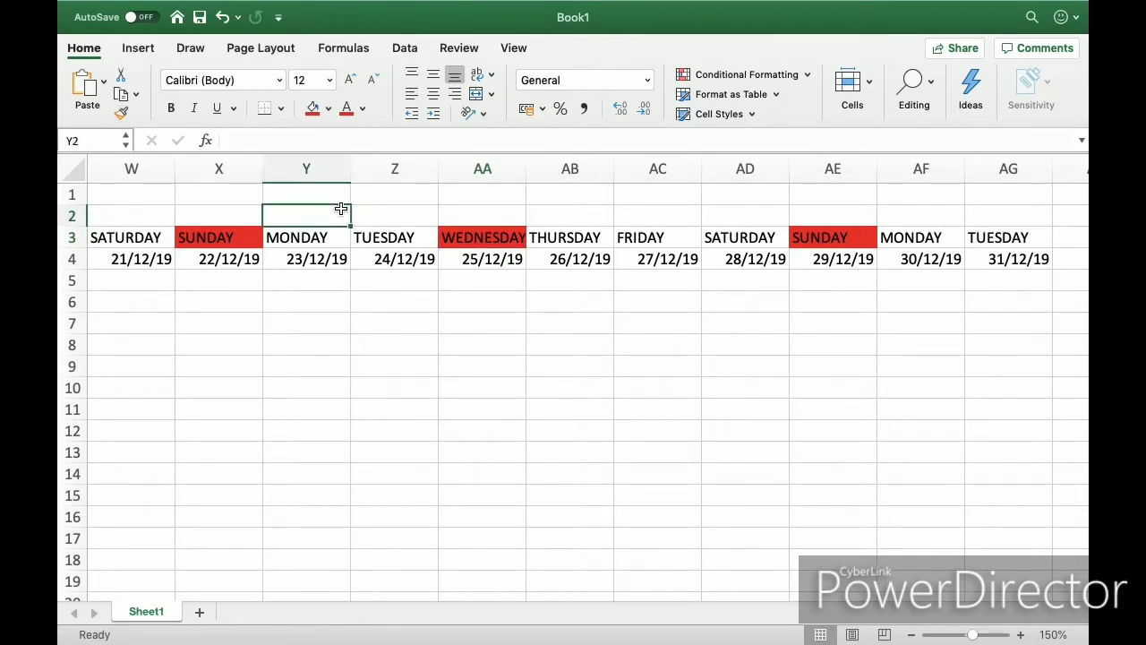
Enter the first three employees' names in A5:A7 under the employee name header.
{"action": "key", "text": "Left"}
{"action": "key", "text": "Left"}
{"action": "key", "text": "Left"}
{"action": "key", "text": "Left"}
{"action": "key", "text": "Left"}
{"action": "key", "text": "Left"}
{"action": "key", "text": "Left"}
{"action": "key", "text": "Left"}
{"action": "key", "text": "Left"}
{"action": "key", "text": "Left"}
{"action": "key", "text": "Left"}
{"action": "key", "text": "Left"}
{"action": "key", "text": "Left"}
{"action": "key", "text": "Left"}
{"action": "key", "text": "Left"}
{"action": "key", "text": "Left"}
{"action": "key", "text": "Left"}
{"action": "key", "text": "Left"}
{"action": "key", "text": "Left"}
{"action": "key", "text": "Left"}
{"action": "key", "text": "Left"}
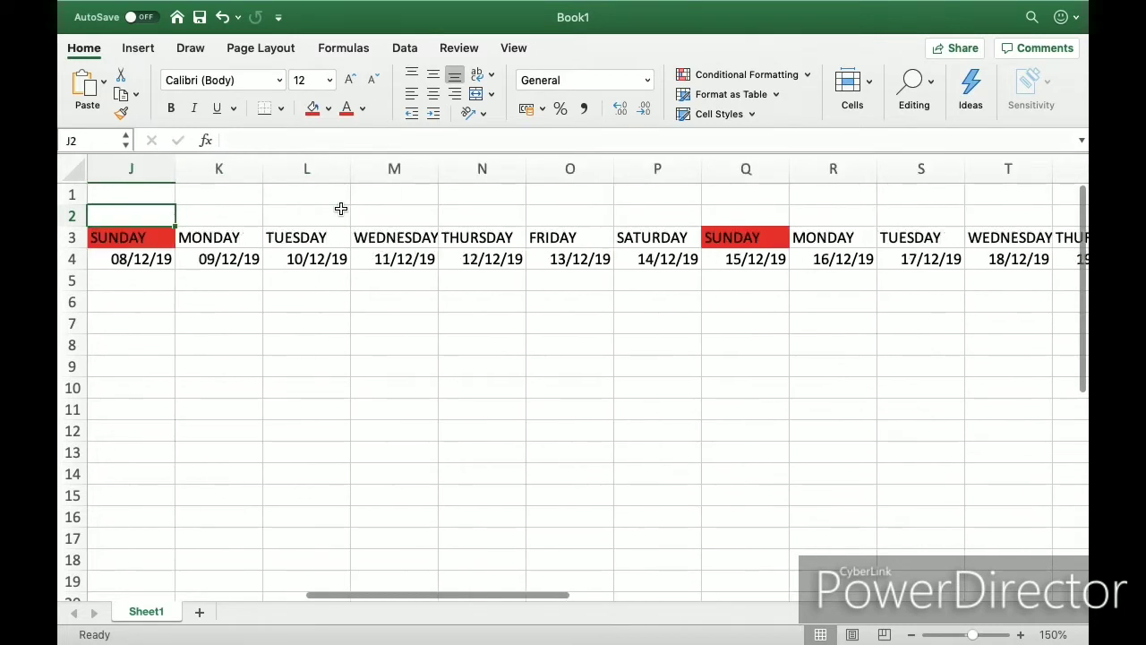
{"action": "key", "text": "Left"}
{"action": "key", "text": "Left"}
{"action": "key", "text": "Left"}
{"action": "key", "text": "Down"}
{"action": "key", "text": "Down"}
{"action": "key", "text": "Down"}
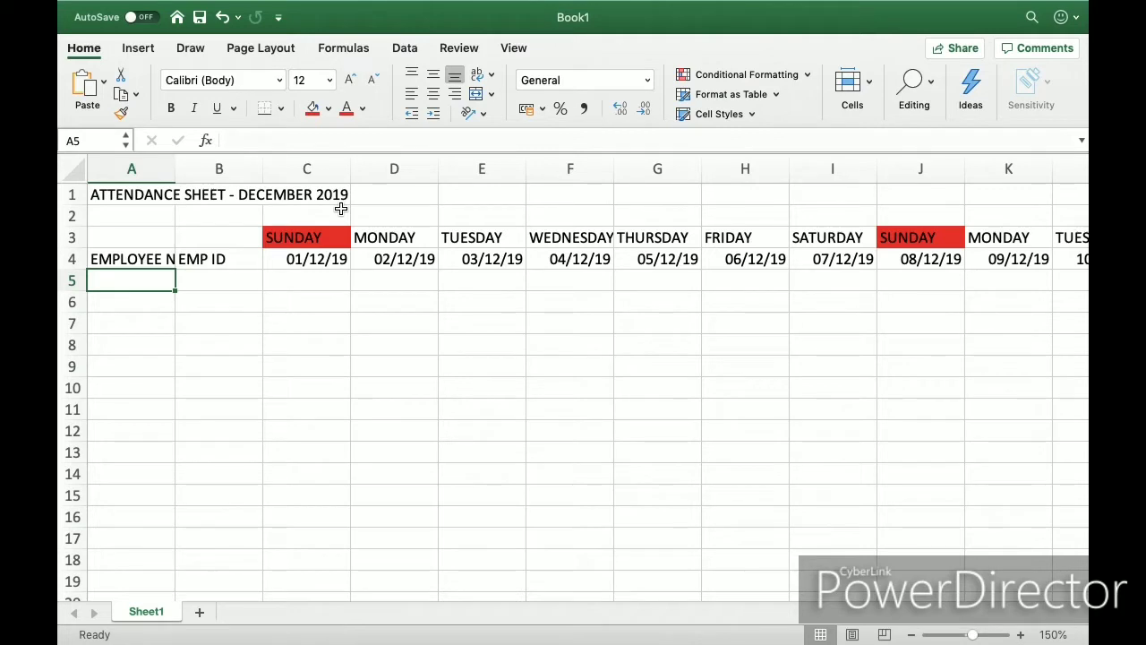
{"action": "type", "text": "MAHESH"}
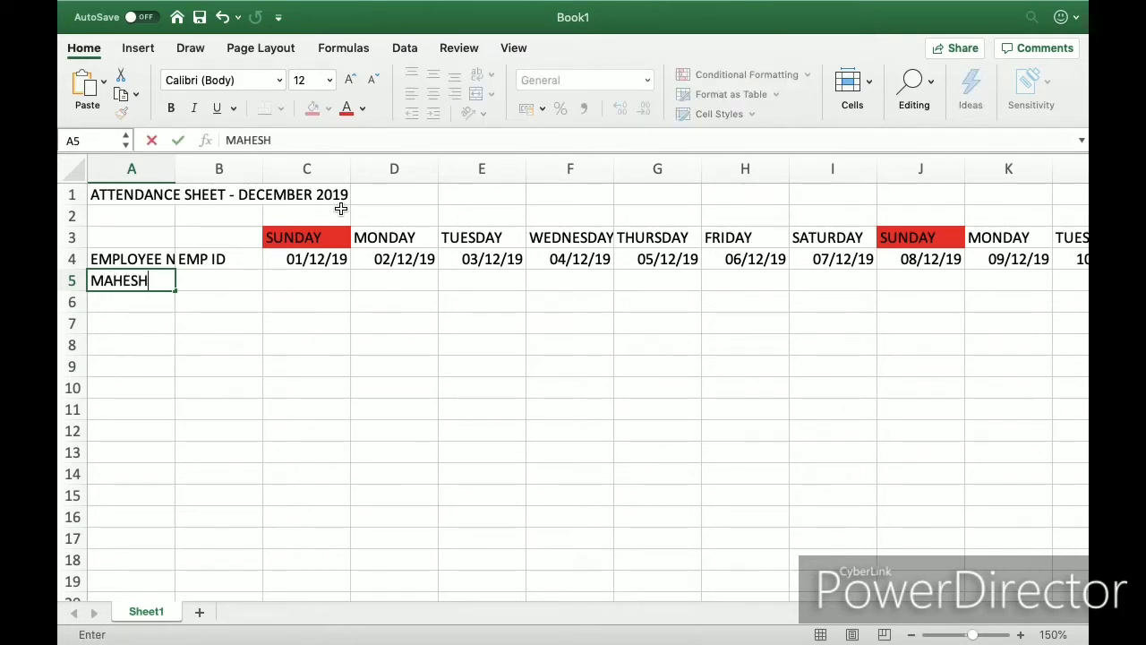
{"action": "key", "text": "Return"}
{"action": "type", "text": "RAMES"}
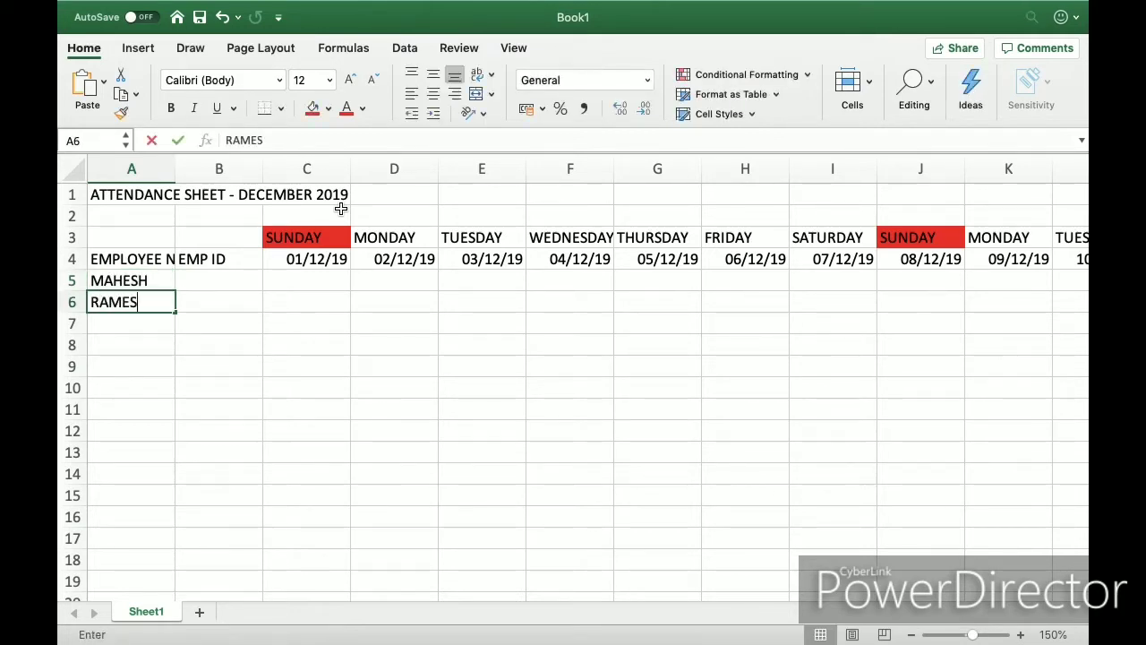
{"action": "type", "text": "H"}
{"action": "key", "text": "Return"}
{"action": "type", "text": "SURESH"}
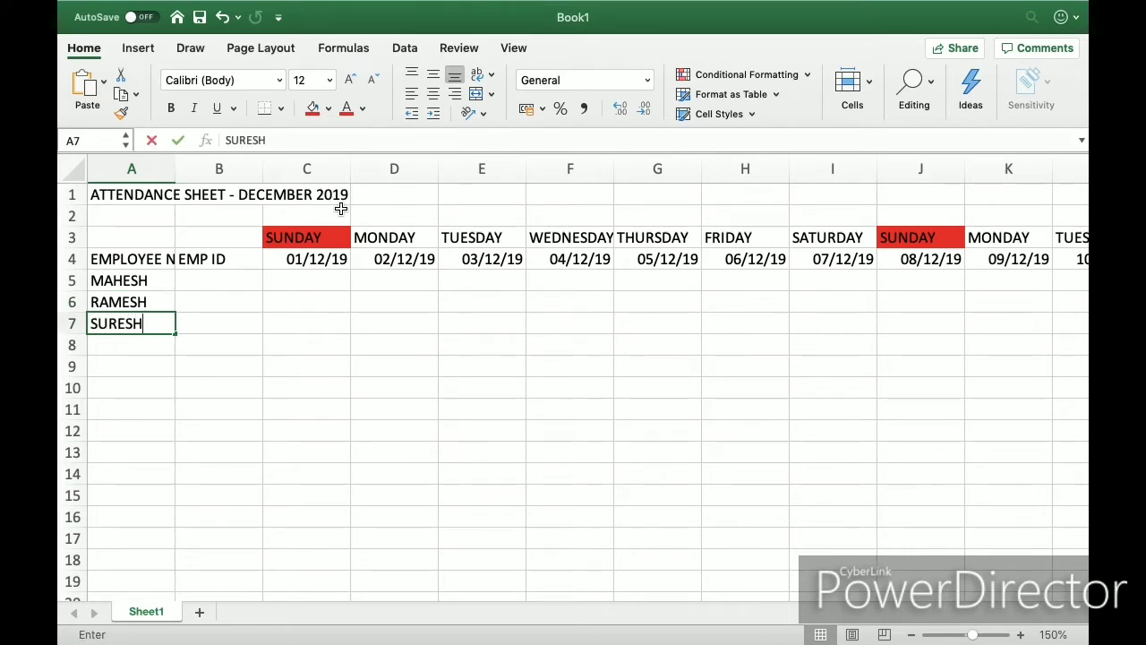
{"action": "key", "text": "Return"}
{"action": "type", "text": "RAM"}
{"action": "key", "text": "Return"}
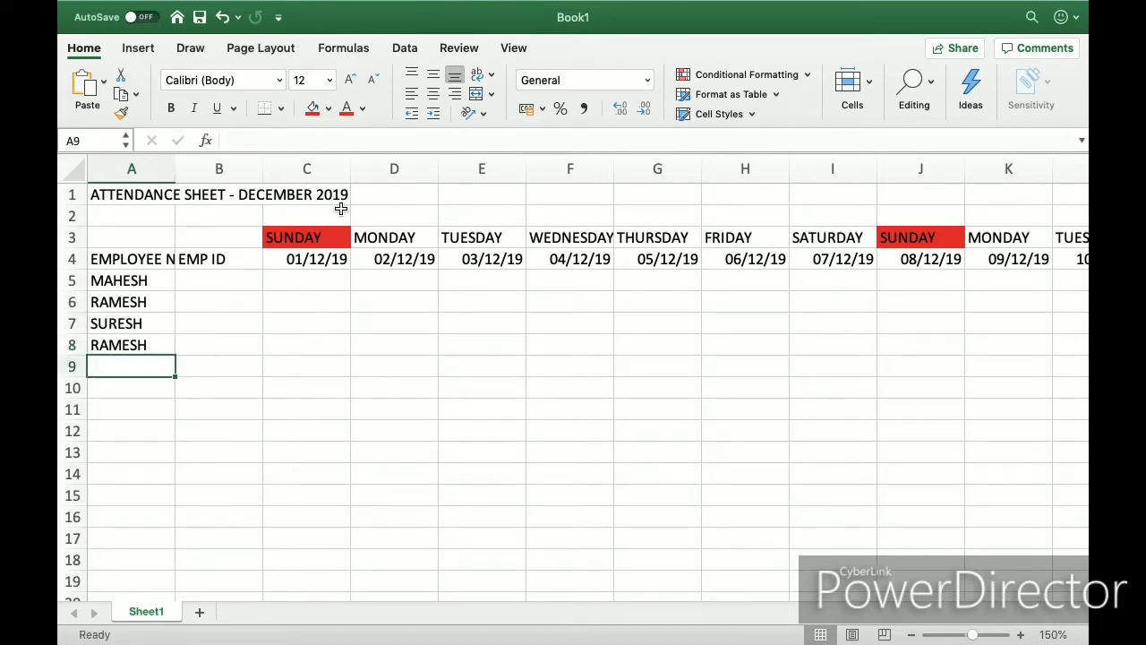
{"action": "key", "text": "Up"}
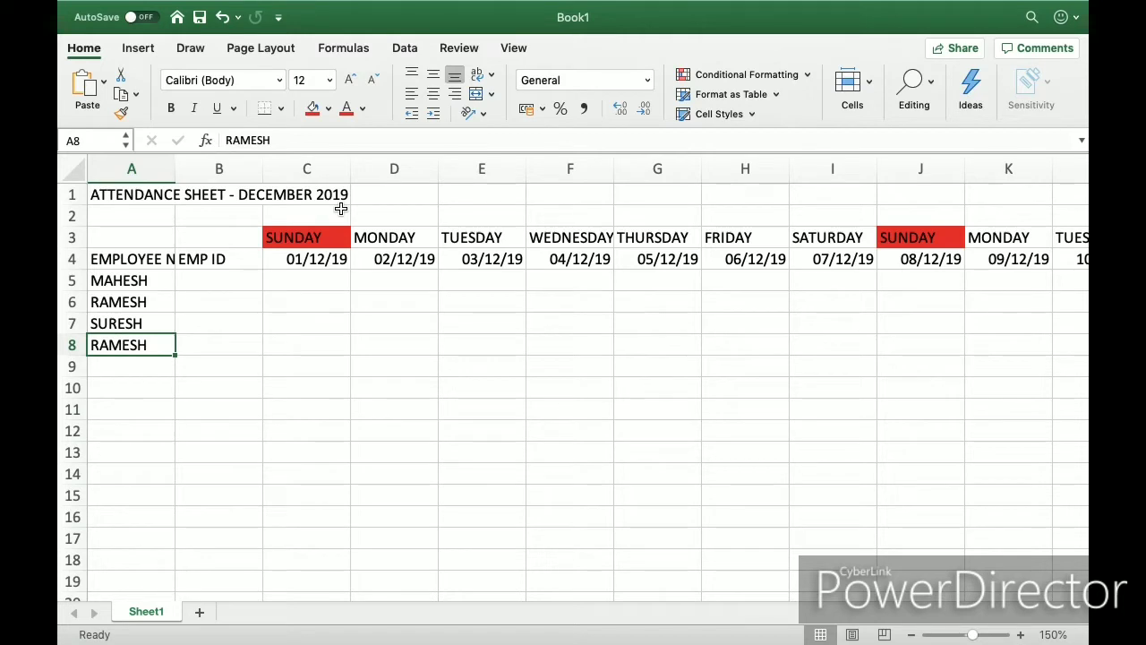
Enter the next five employees' names in A8:A12.
{"action": "type", "text": "NAMI"}
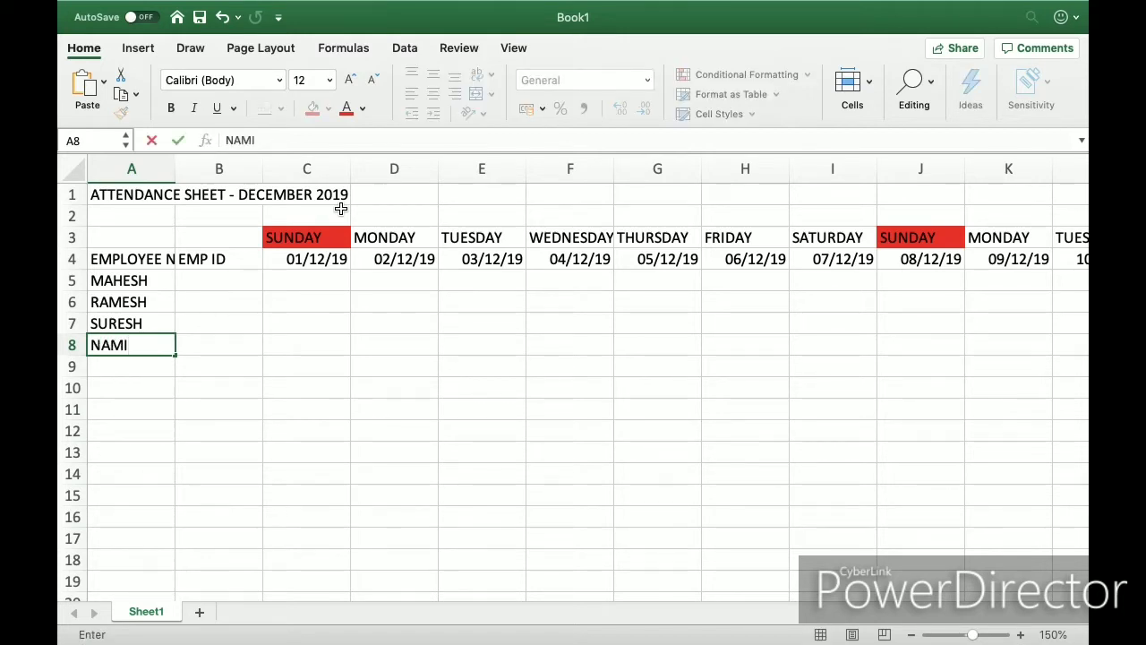
{"action": "type", "text": "TA"}
{"action": "key", "text": "Return"}
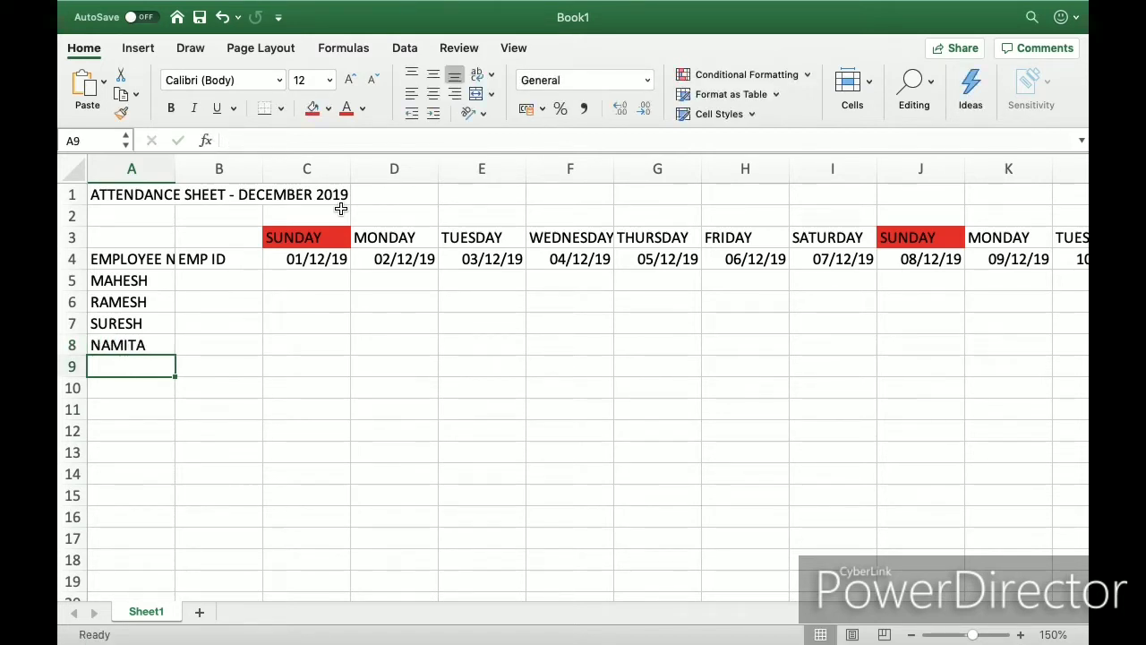
{"action": "type", "text": "ADITI"}
{"action": "key", "text": "Return"}
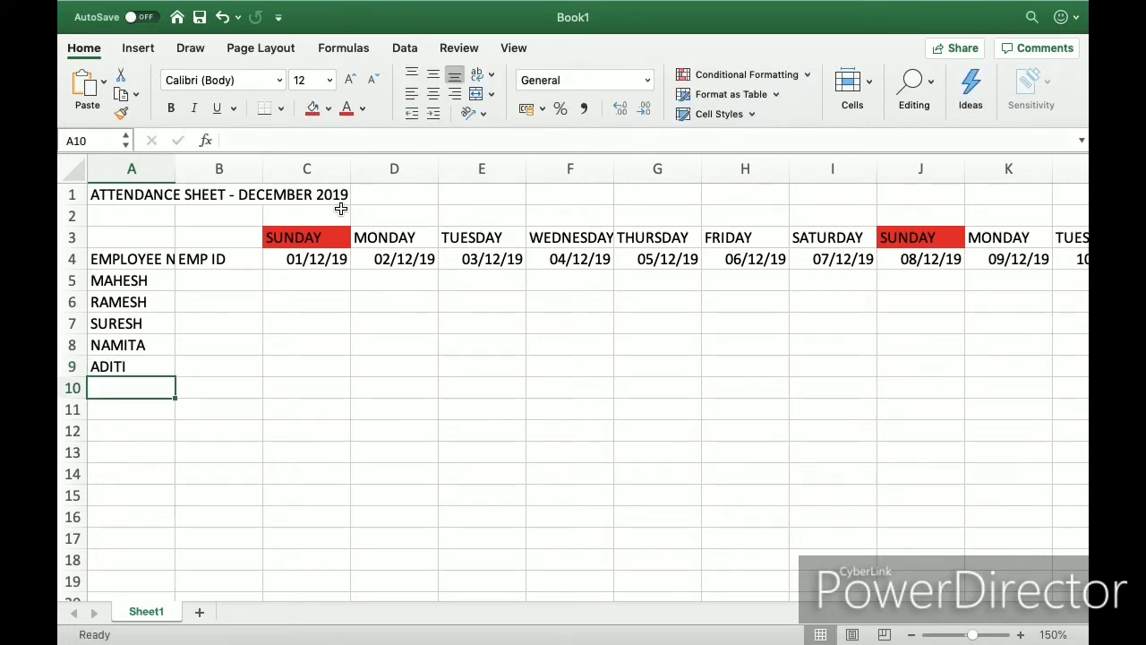
{"action": "type", "text": "VIDULA"}
{"action": "key", "text": "Return"}
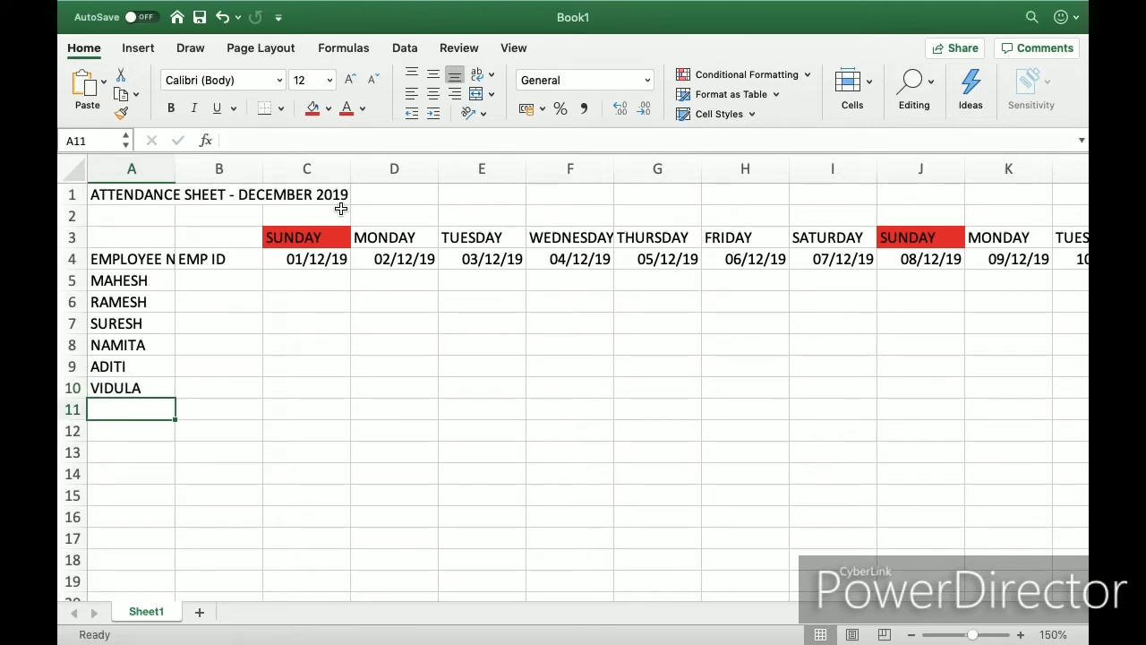
{"action": "type", "text": "ASHWINI"}
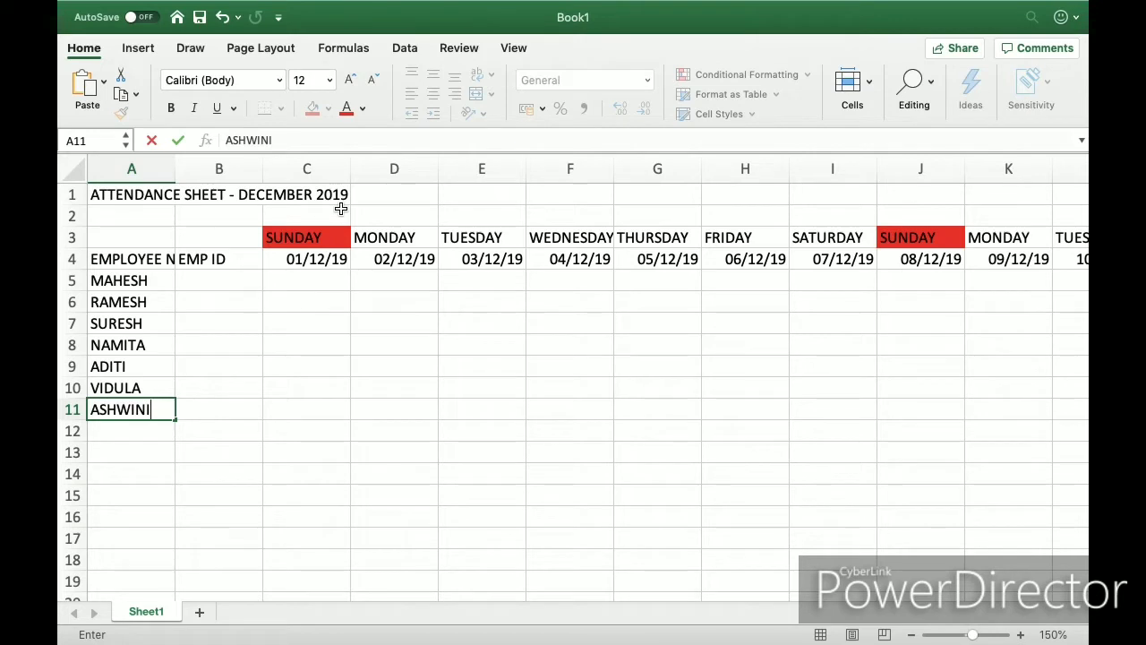
{"action": "key", "text": "Return"}
{"action": "type", "text": "SAN"}
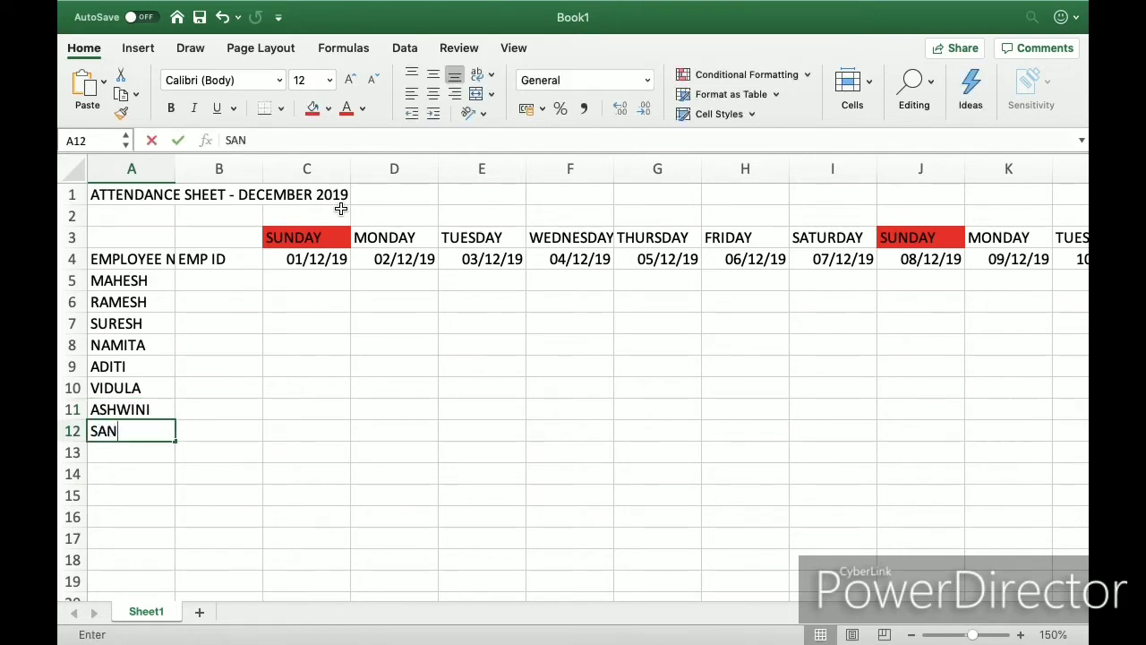
{"action": "type", "text": "DESH"}
Widen column A to fit the full EMPLOYEE NAME header.
{"action": "key", "text": "Up"}
{"action": "key", "text": "Up"}
{"action": "key", "text": "Up"}
{"action": "key", "text": "Up"}
{"action": "key", "text": "Up"}
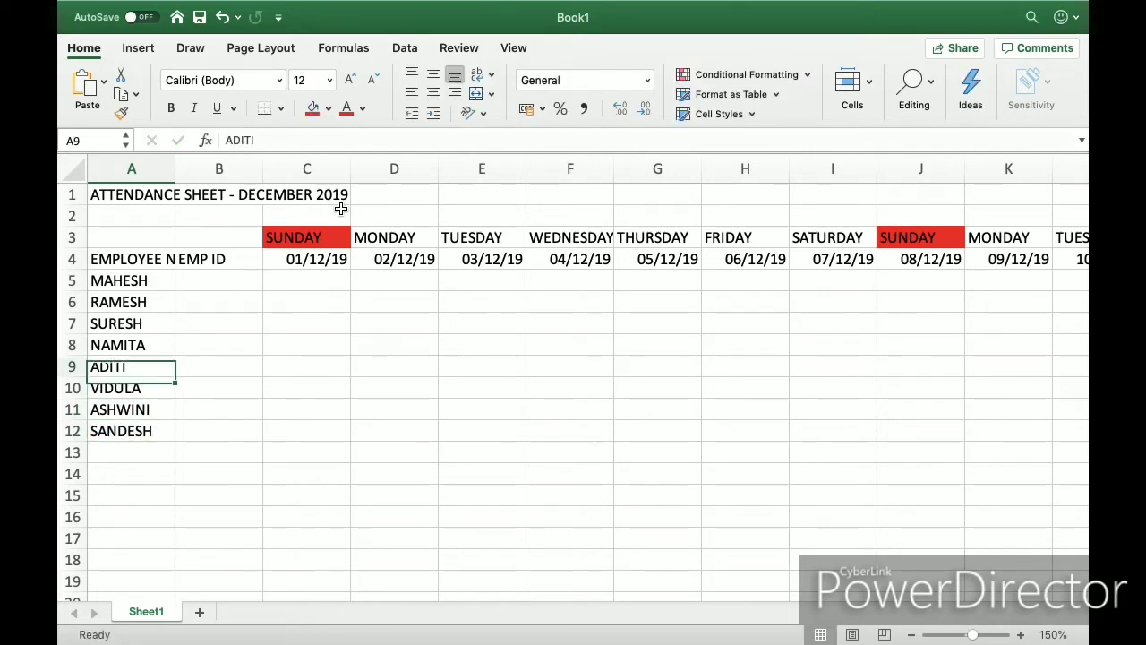
{"action": "key", "text": "Up"}
{"action": "key", "text": "Up"}
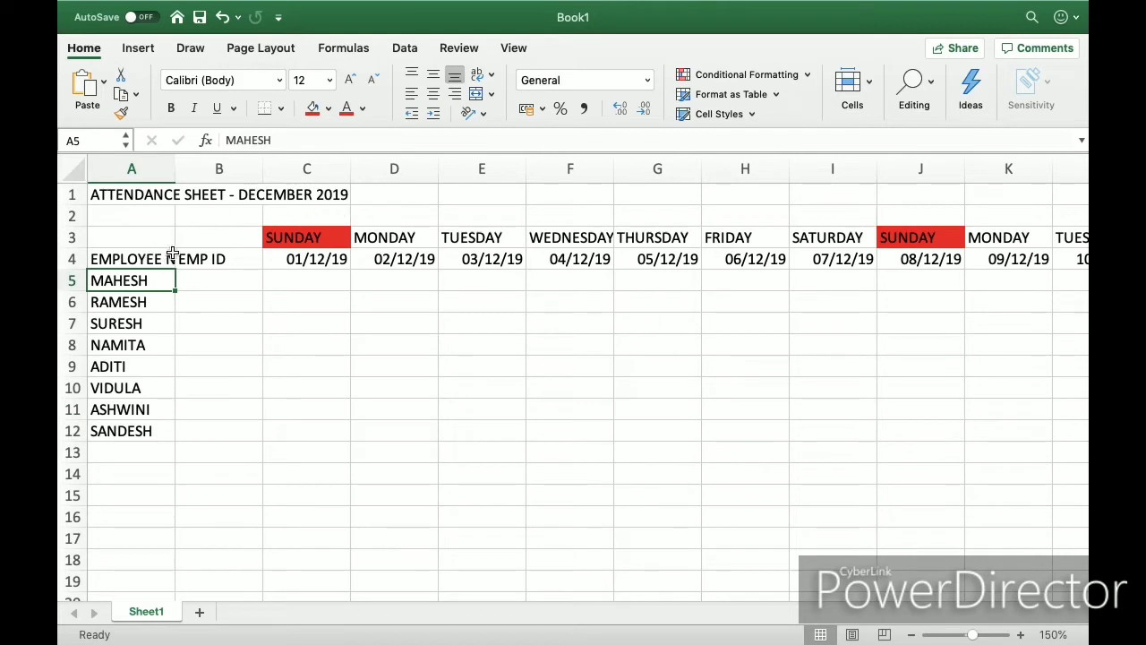
{"action": "left_click_drag", "start_coordinate": [176, 174], "coordinate": [211, 176]}
Enter the employee IDs of the first four employees in B5:B8.
{"action": "left_click", "coordinate": [236, 284]}
{"action": "type", "text": "121"}
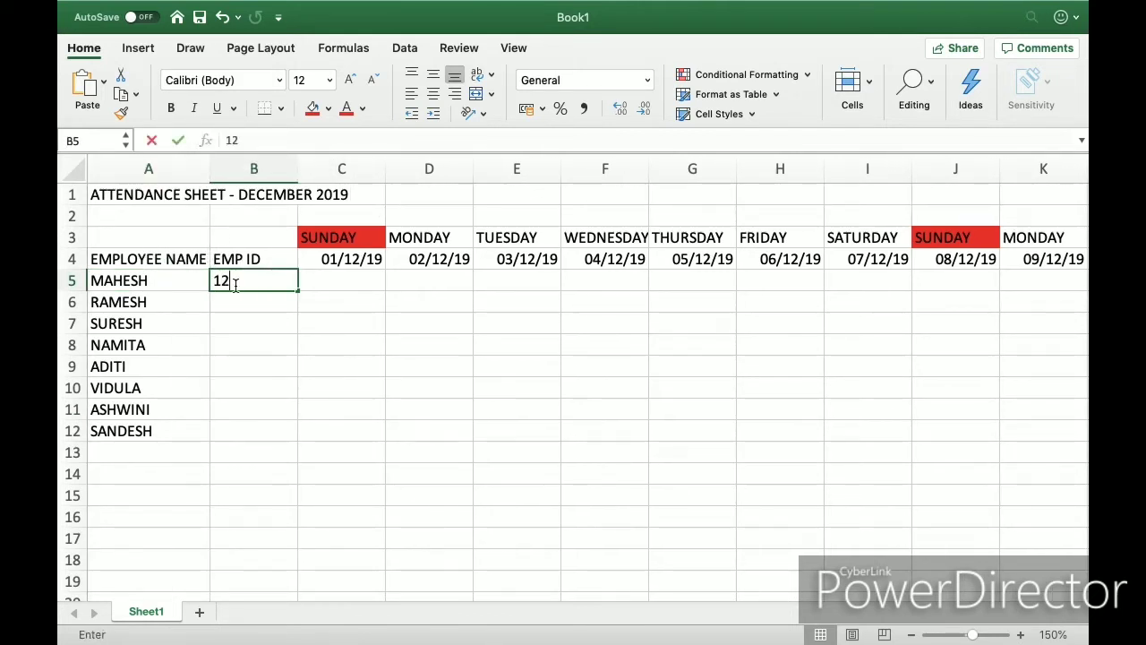
{"action": "key", "text": "Return"}
{"action": "type", "text": "123"}
{"action": "key", "text": "Return"}
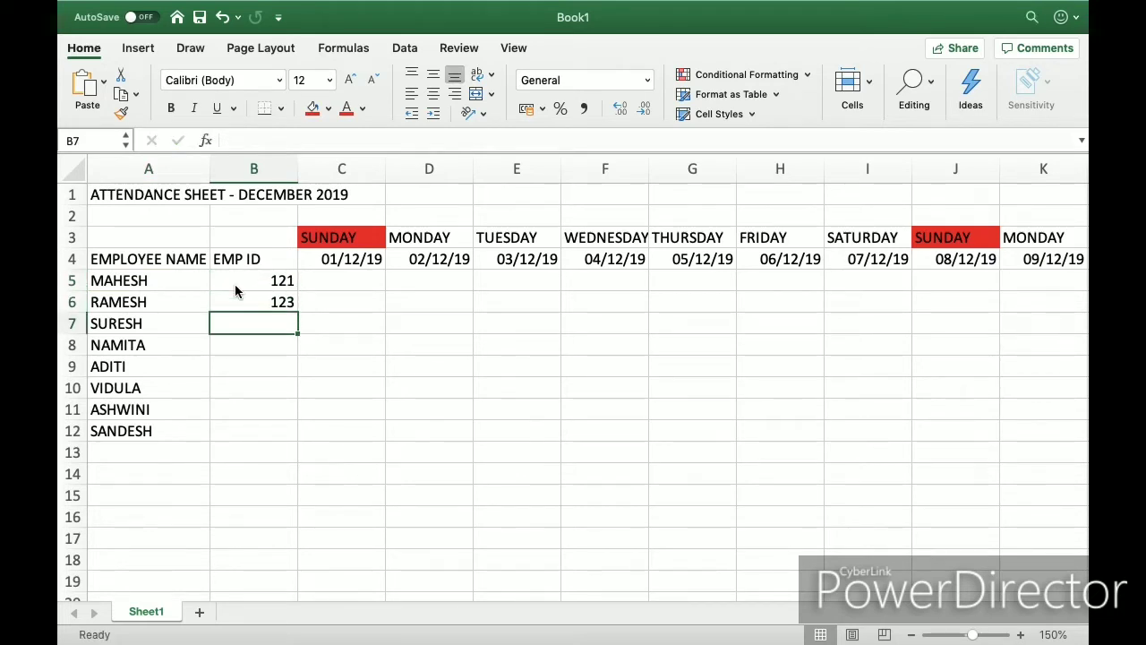
{"action": "type", "text": "122"}
{"action": "key", "text": "Return"}
{"action": "type", "text": "145"}
{"action": "key", "text": "Return"}
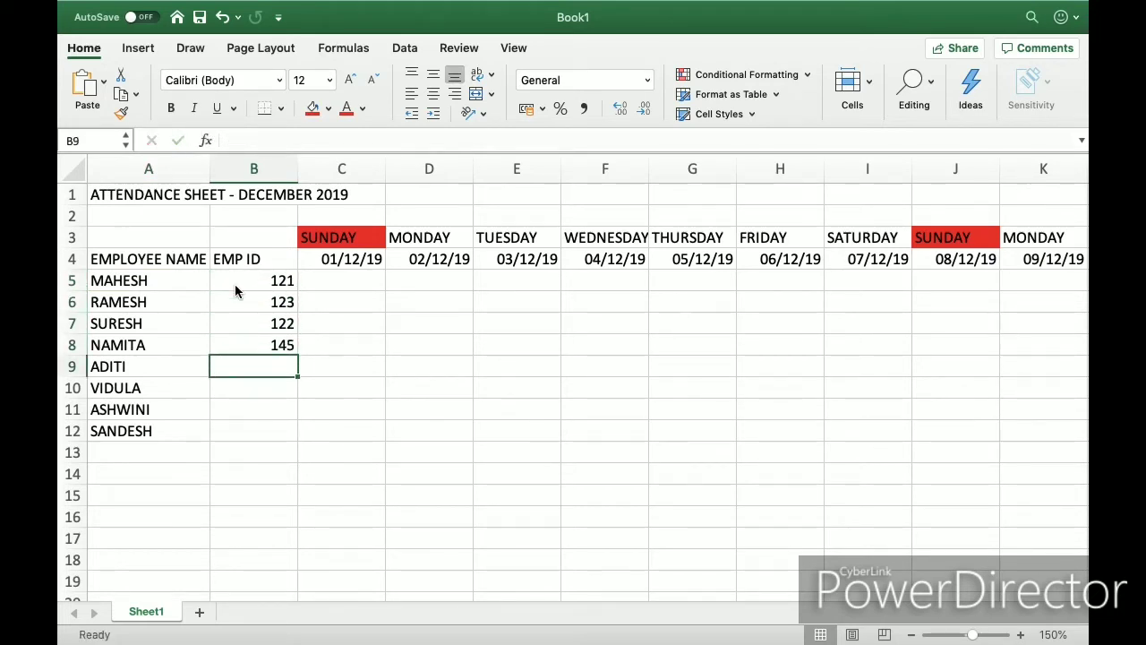
Enter the employee IDs of the last four employees in B9:B12.
{"action": "type", "text": "134"}
{"action": "key", "text": "Return"}
{"action": "type", "text": "1"}
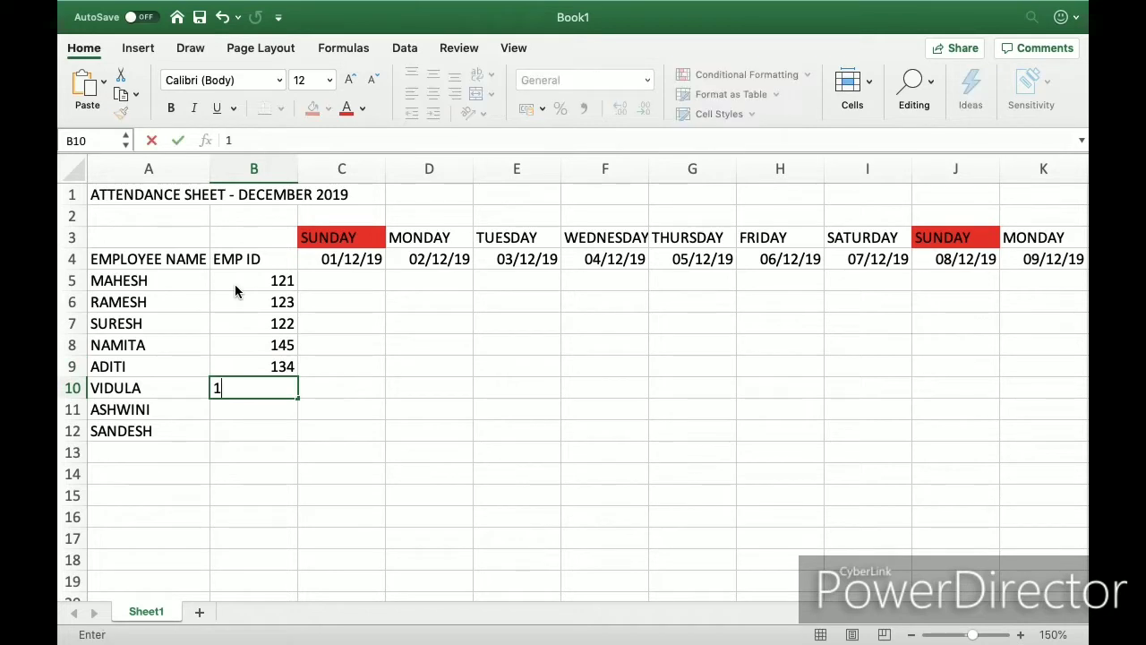
{"action": "type", "text": "54"}
{"action": "key", "text": "Return"}
{"action": "type", "text": "165"}
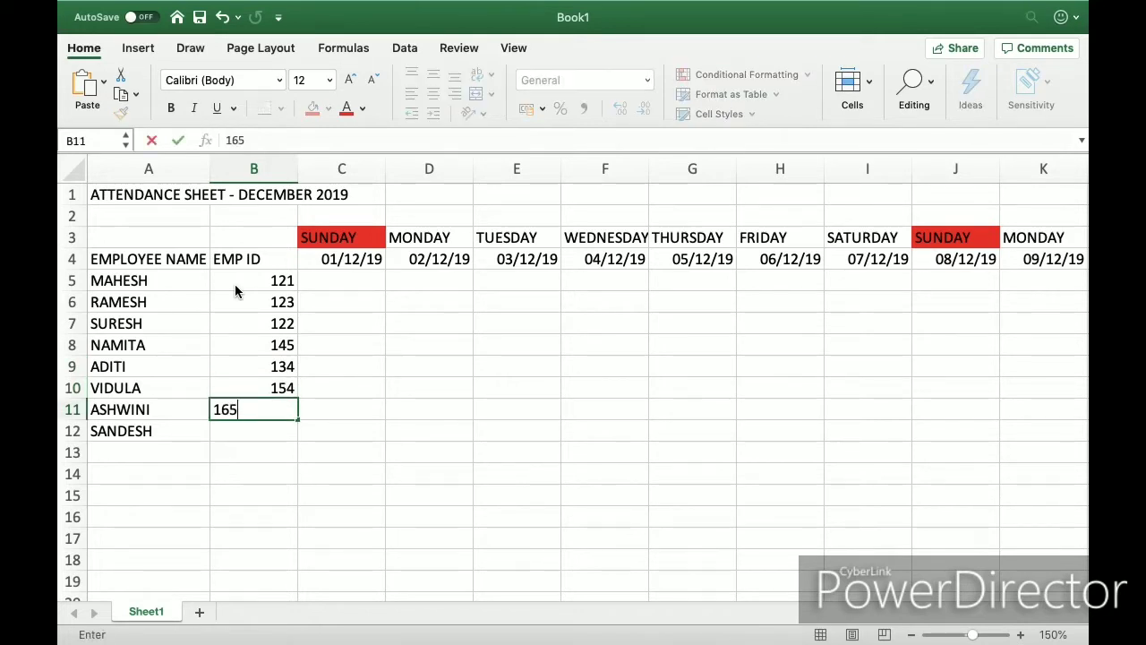
{"action": "key", "text": "Return"}
{"action": "type", "text": "133"}
{"action": "key", "text": "Return"}
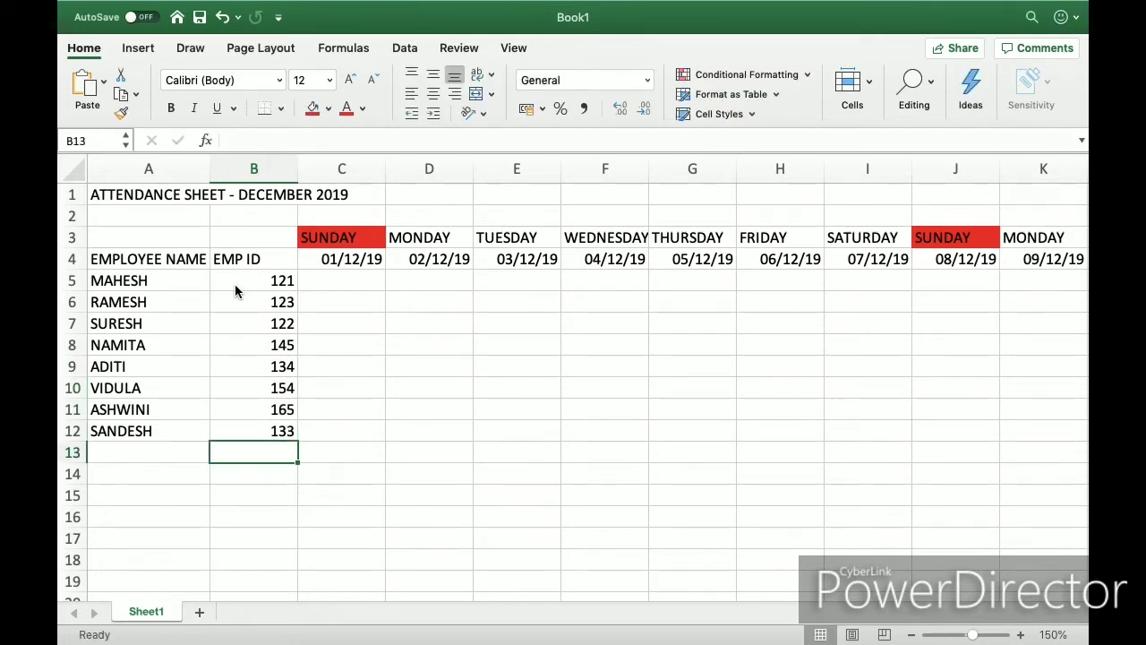
Narrow column B to fit the EMP ID header and the employee IDs.
{"action": "key", "text": "Up"}
{"action": "key", "text": "Up"}
{"action": "key", "text": "Up"}
{"action": "key", "text": "Up"}
{"action": "key", "text": "Up"}
{"action": "key", "text": "Up"}
{"action": "key", "text": "Up"}
{"action": "key", "text": "Up"}
{"action": "left_click", "coordinate": [268, 259]}
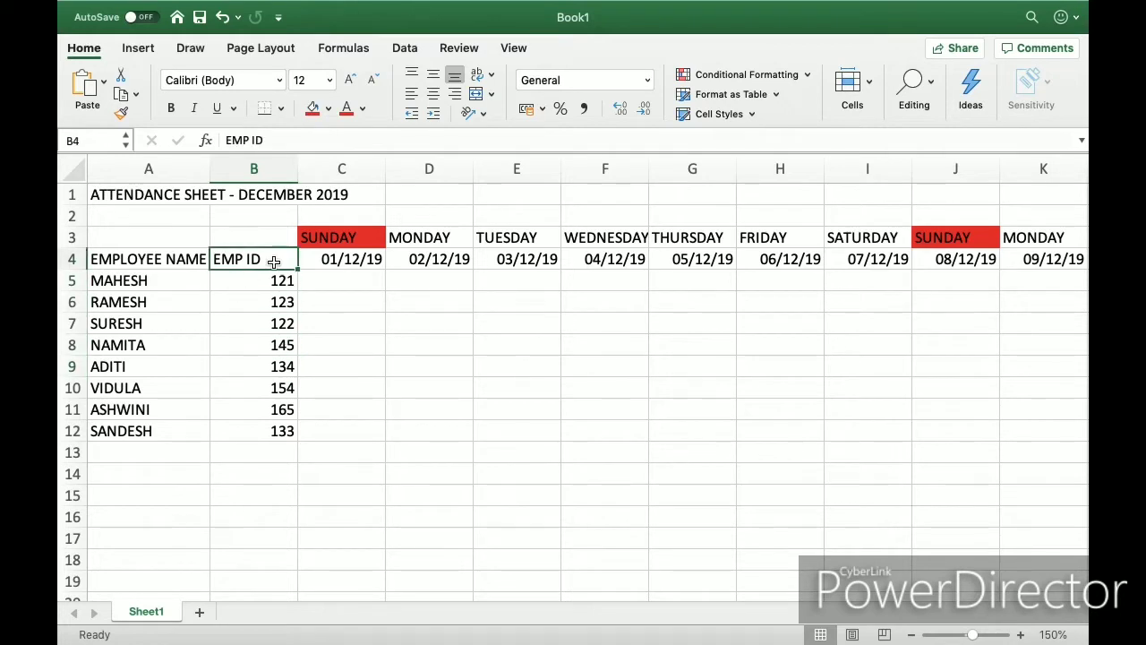
{"action": "double_click", "coordinate": [298, 169]}
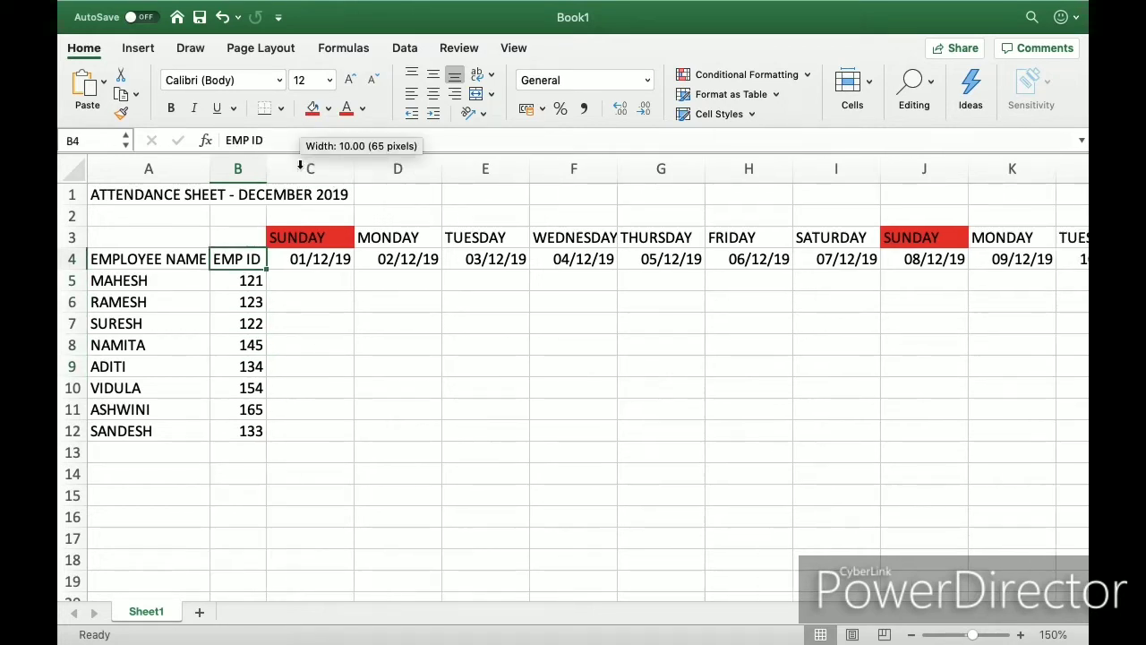
{"action": "left_click", "coordinate": [240, 281]}
{"action": "key", "text": "shift+Down"}
{"action": "key", "text": "shift+Down"}
{"action": "key", "text": "shift+Down"}
{"action": "key", "text": "shift+Down"}
{"action": "key", "text": "shift+Down"}
{"action": "key", "text": "shift+Down"}
{"action": "key", "text": "shift+Down"}
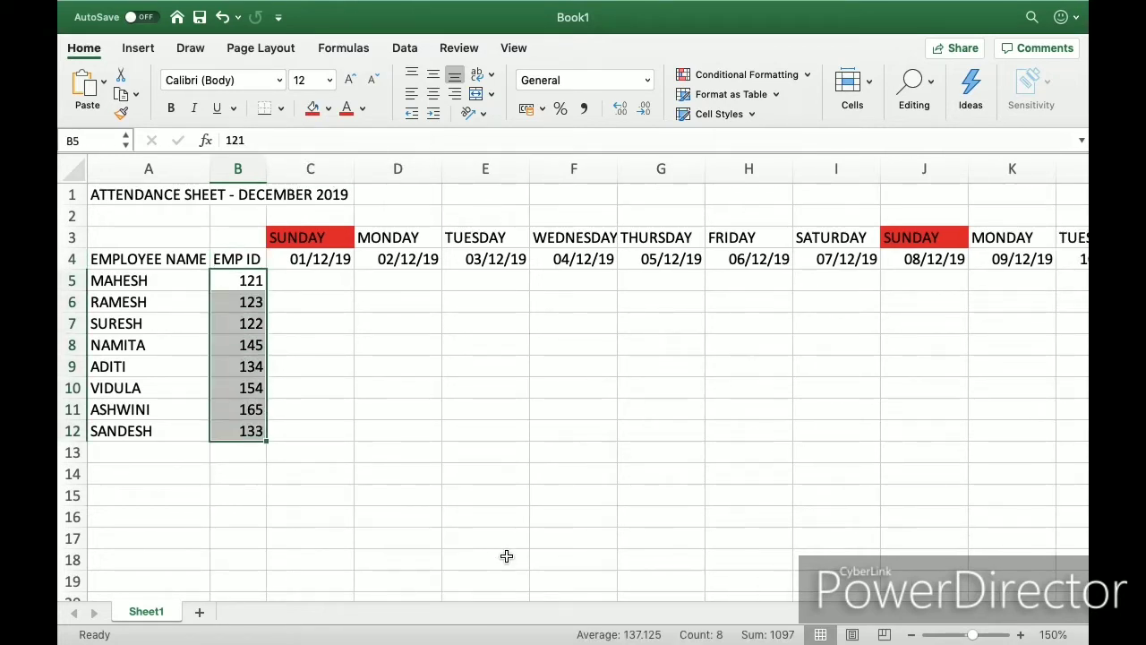
{"action": "key", "text": "shift+Up"}
{"action": "key", "text": "shift+Up"}
{"action": "key", "text": "shift+Up"}
{"action": "key", "text": "shift+Up"}
{"action": "key", "text": "shift+Up"}
{"action": "key", "text": "shift+Up"}
{"action": "key", "text": "shift+Up"}
{"action": "key", "text": "Left"}
{"action": "key", "text": "Right"}
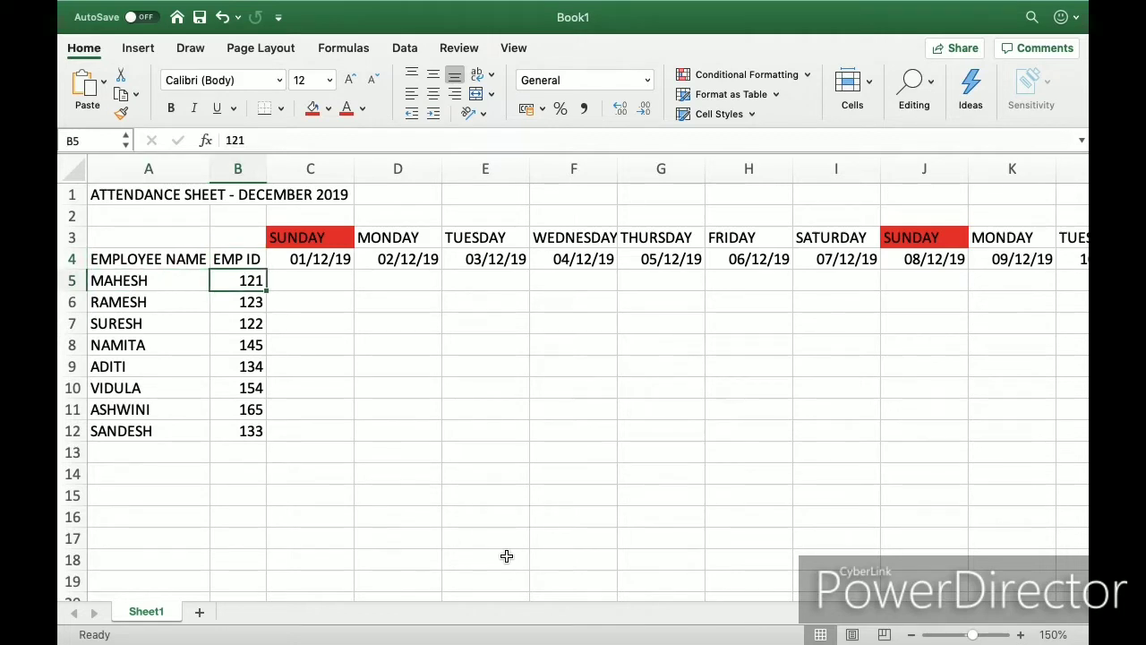
{"action": "key", "text": "Right"}
{"action": "key", "text": "Left"}
{"action": "key", "text": "Left"}
{"action": "key", "text": "Right"}
{"action": "key", "text": "Left"}
Enter WO in C5 for the first employee on Sunday 01/12/19.
{"action": "key", "text": "Right"}
{"action": "key", "text": "Right"}
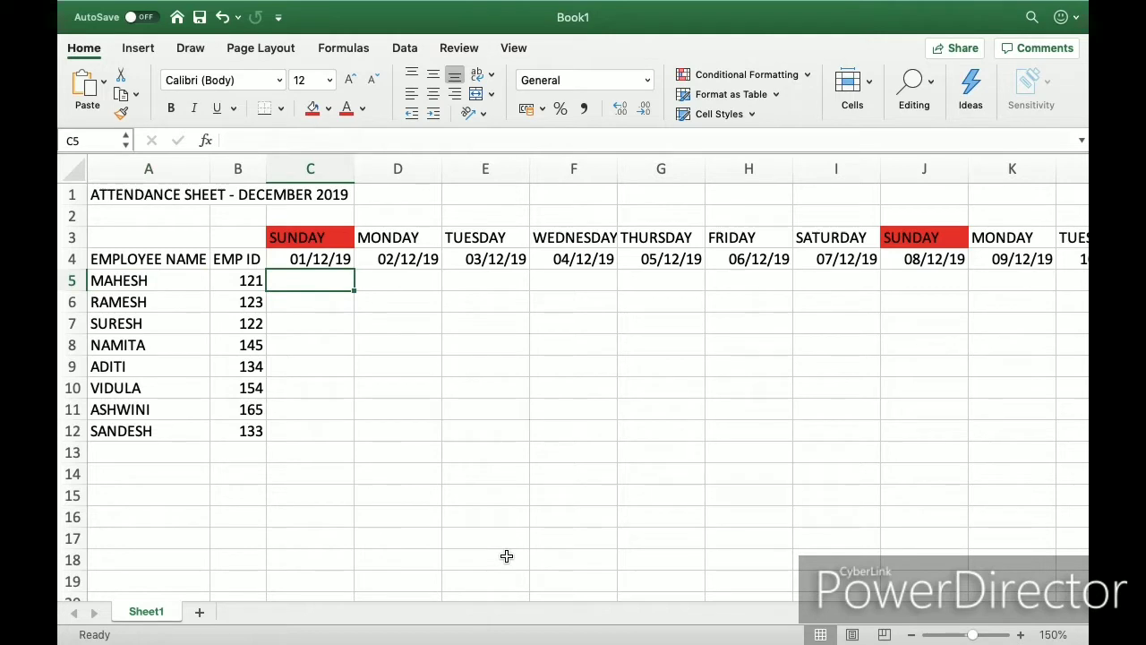
{"action": "key", "text": "Right"}
{"action": "key", "text": "Left"}
{"action": "type", "text": "WO"}
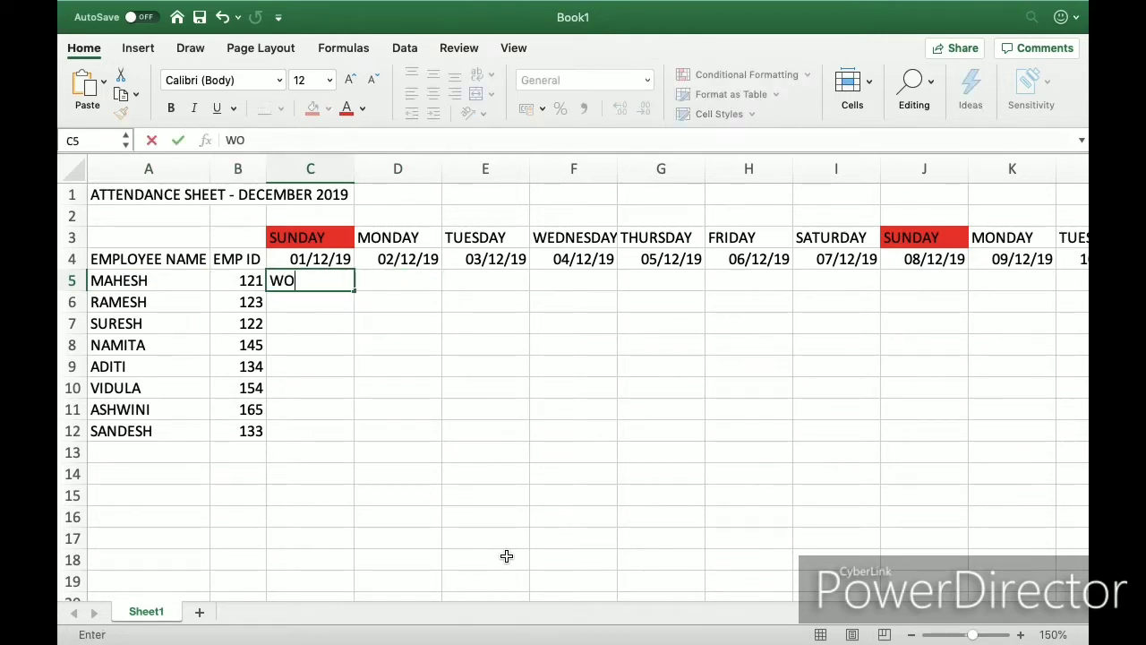
{"action": "key", "text": "Return"}
Copy WO from C5 down through C12 so every employee has it on 01/12/19.
{"action": "key", "text": "Up"}
{"action": "key", "text": "super+c"}
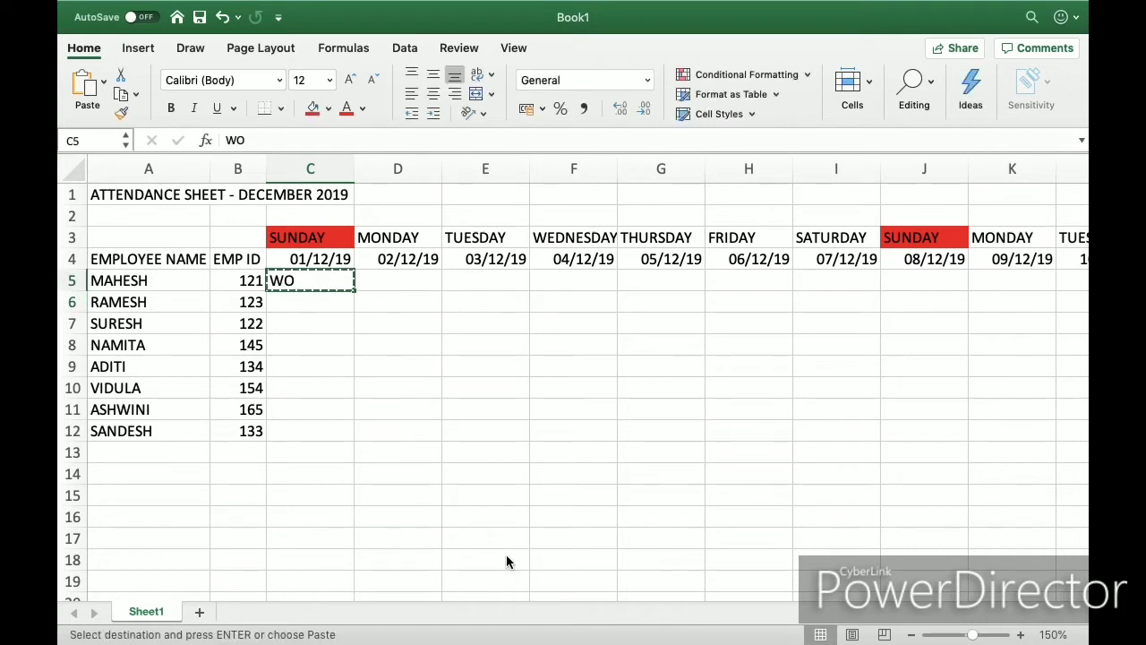
{"action": "key", "text": "shift+Down"}
{"action": "key", "text": "shift+Down"}
{"action": "key", "text": "shift+Down"}
{"action": "key", "text": "shift+Down"}
{"action": "key", "text": "shift+Down"}
{"action": "key", "text": "shift+Down"}
{"action": "key", "text": "shift+Down"}
{"action": "key", "text": "Return"}
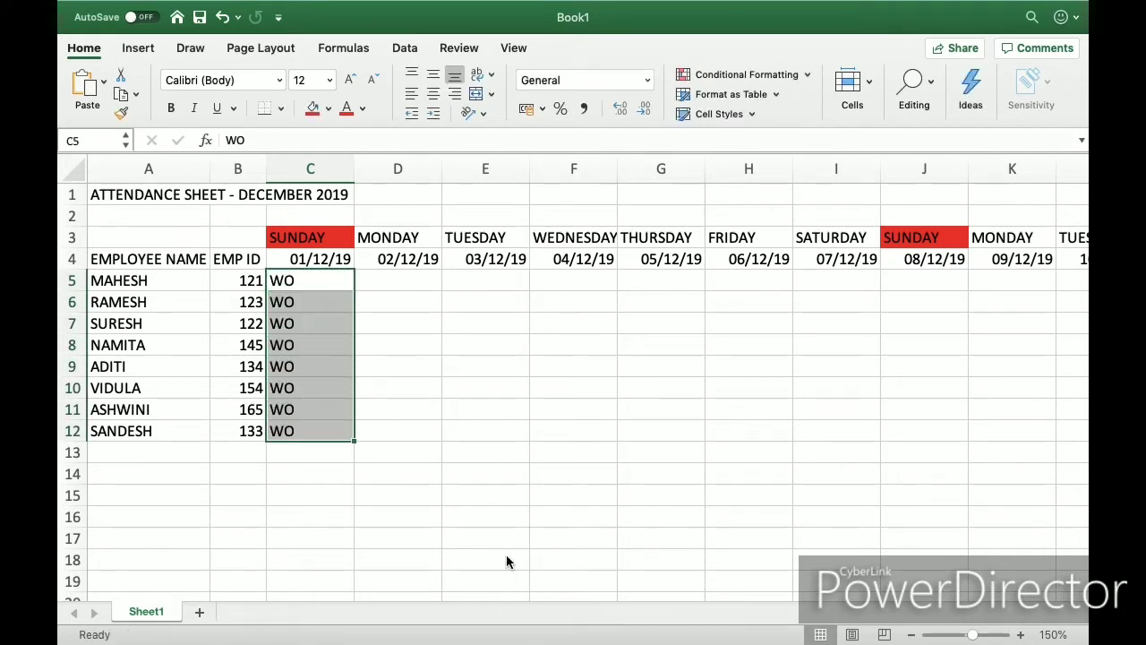
Copy the WO entries in C5:C12 and paste them under Sunday 08/12/19, starting in J5.
{"action": "key", "text": "super+c"}
{"action": "key", "text": "Right"}
{"action": "key", "text": "Right"}
{"action": "key", "text": "Right"}
{"action": "key", "text": "Right"}
{"action": "key", "text": "Right"}
{"action": "key", "text": "Right"}
{"action": "key", "text": "Right"}
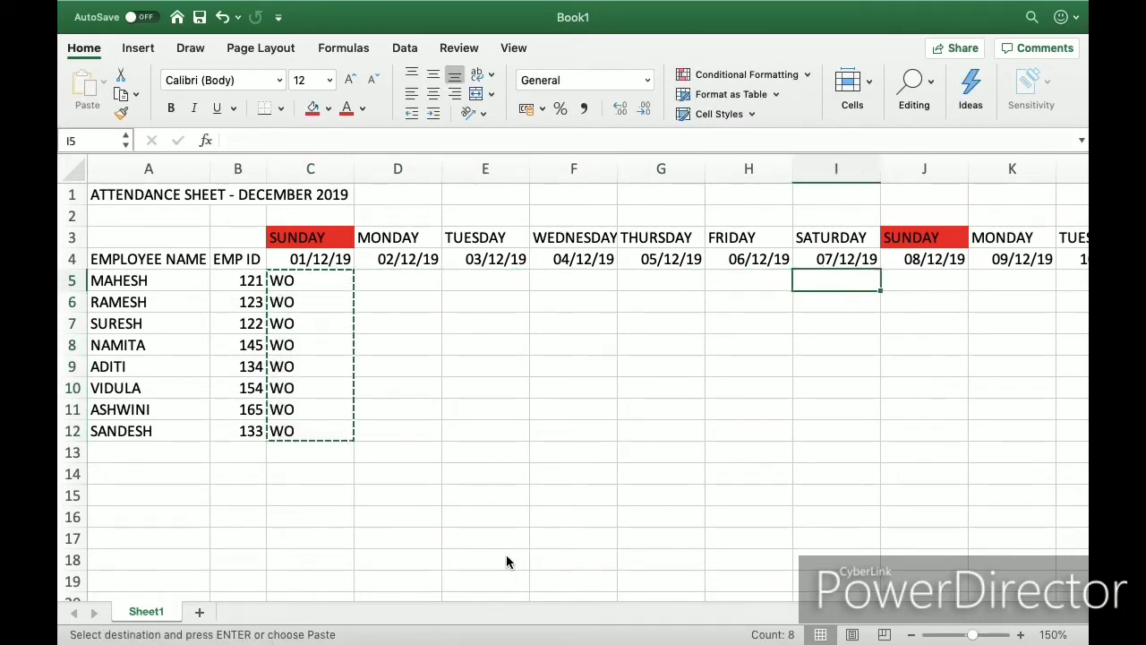
{"action": "key", "text": "super+v"}
Paste the copied WO entries under Sunday 15/12/19, starting in Q5.
{"action": "key", "text": "Right"}
{"action": "key", "text": "Right"}
{"action": "key", "text": "Right"}
{"action": "key", "text": "Right"}
{"action": "key", "text": "Right"}
{"action": "key", "text": "Right"}
{"action": "key", "text": "Right"}
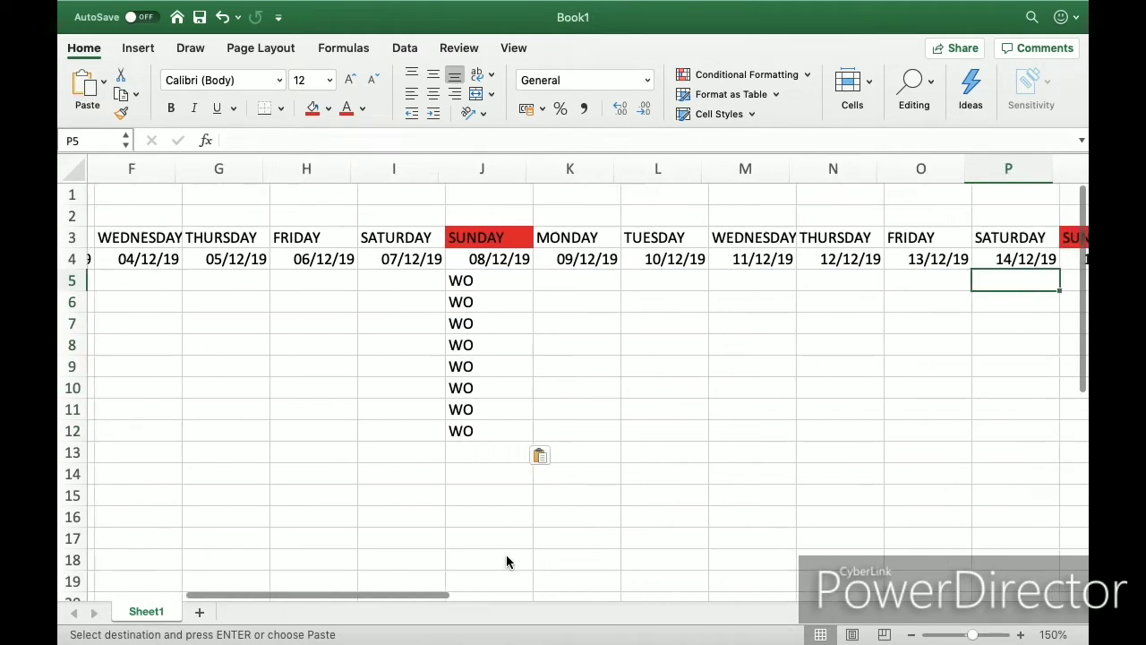
{"action": "key", "text": "super+v"}
Paste the copied WO entries under Sunday 22/12/19, starting in X5.
{"action": "key", "text": "Right"}
{"action": "key", "text": "Right"}
{"action": "key", "text": "Right"}
{"action": "key", "text": "Right"}
{"action": "key", "text": "Right"}
{"action": "key", "text": "Right"}
{"action": "key", "text": "Right"}
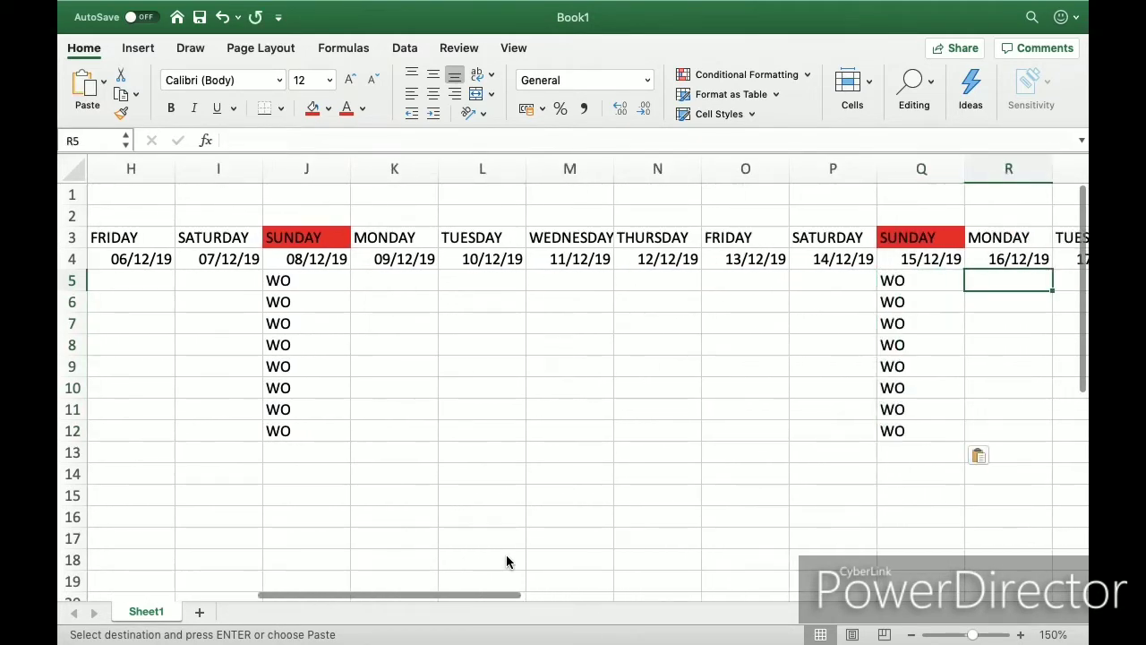
{"action": "key", "text": "super+v"}
Paste the copied WO entries under Sunday 29/12/19, starting in AE5.
{"action": "key", "text": "Right"}
{"action": "key", "text": "Right"}
{"action": "key", "text": "Right"}
{"action": "key", "text": "Right"}
{"action": "key", "text": "Right"}
{"action": "key", "text": "Right"}
{"action": "key", "text": "Right"}
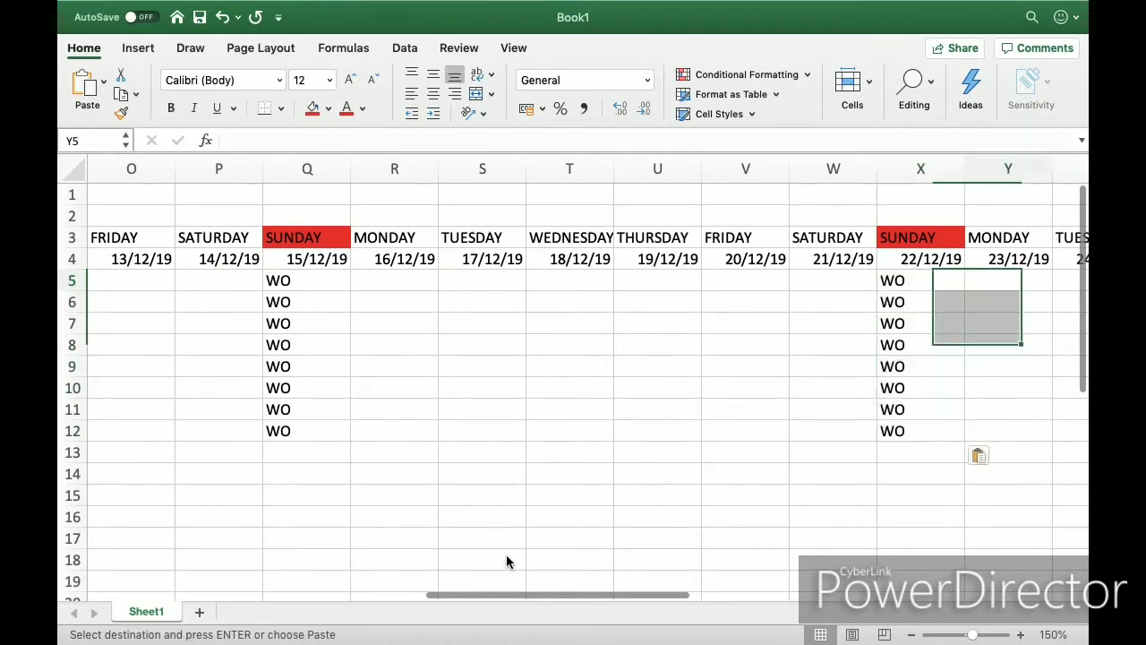
{"action": "key", "text": "super+v"}
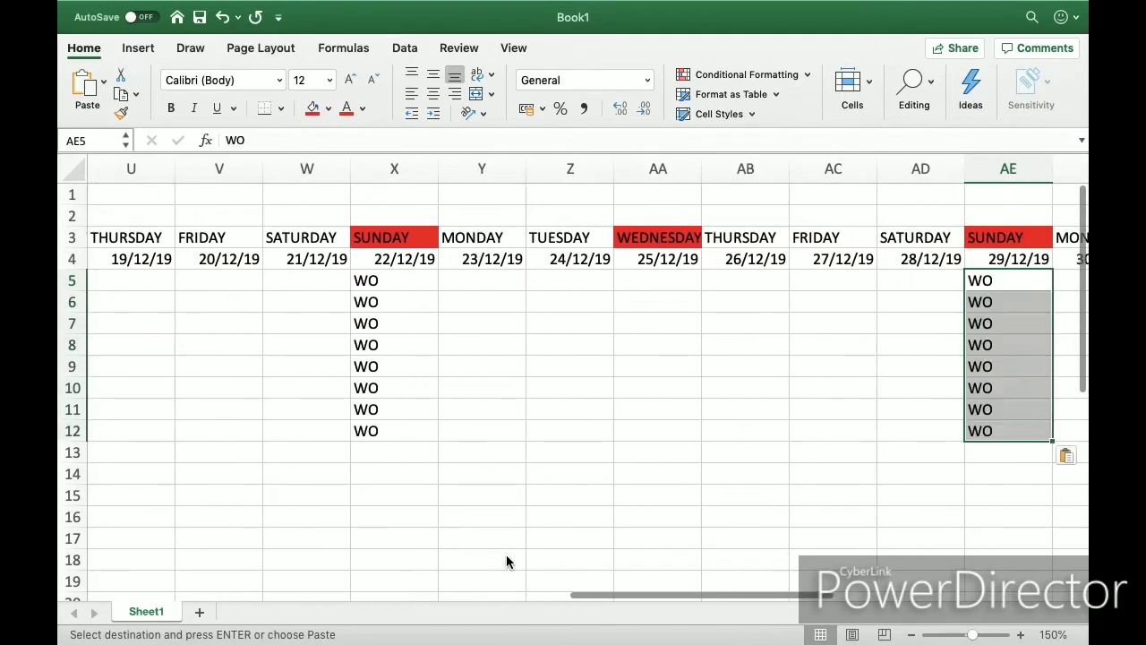
Enter HOLIDAY in AA5 for the first employee on Wednesday 25/12/19.
{"action": "key", "text": "Left"}
{"action": "key", "text": "Left"}
{"action": "key", "text": "Left"}
{"action": "key", "text": "Left"}
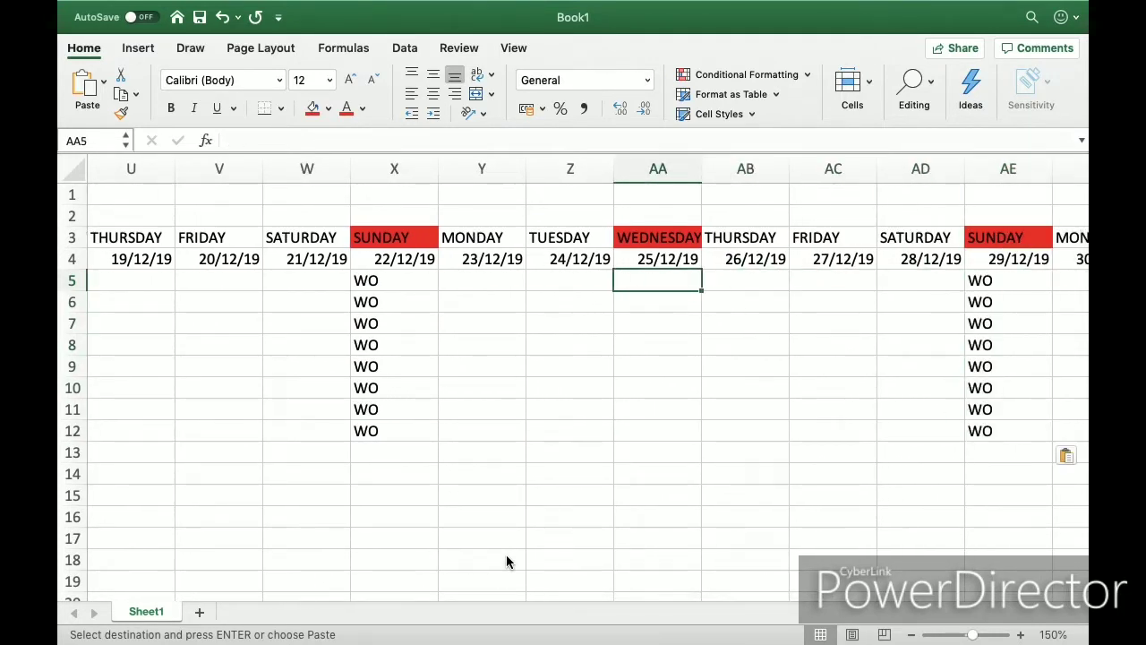
{"action": "type", "text": "HOLIDAY"}
{"action": "key", "text": "Return"}
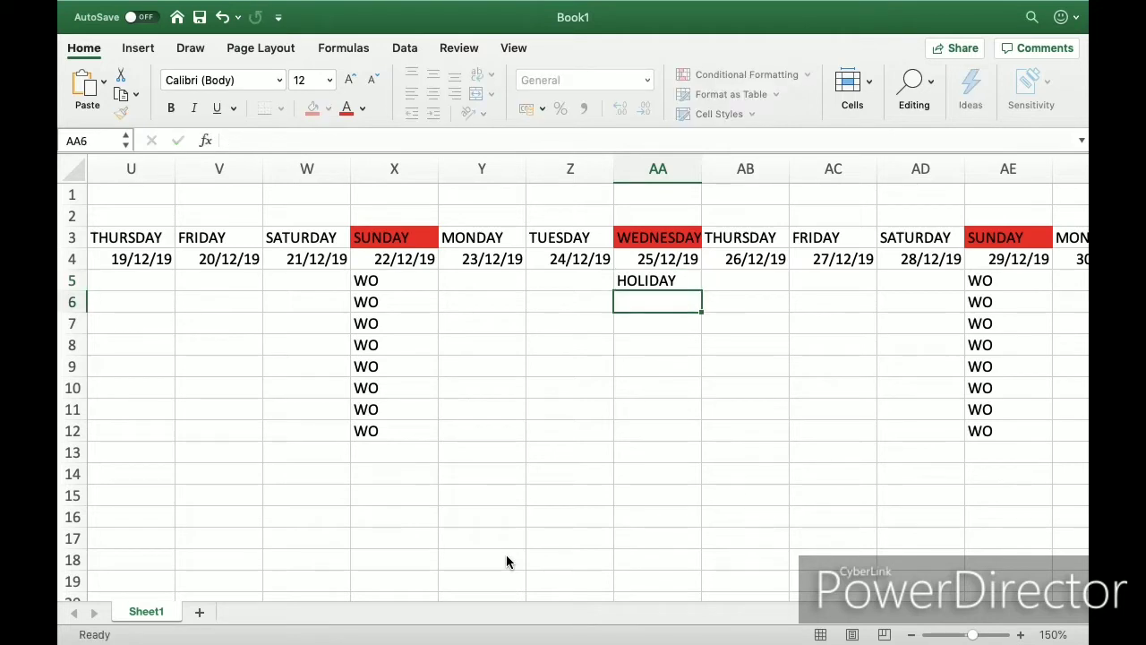
Copy HOLIDAY from AA5 down through AA12 for all employees.
{"action": "key", "text": "Up"}
{"action": "key", "text": "Down"}
{"action": "key", "text": "Up"}
{"action": "key", "text": "super+c"}
{"action": "key", "text": "shift+Down"}
{"action": "key", "text": "shift+Down"}
{"action": "key", "text": "shift+Down"}
{"action": "key", "text": "shift+Down"}
{"action": "key", "text": "shift+Down"}
{"action": "key", "text": "shift+Down"}
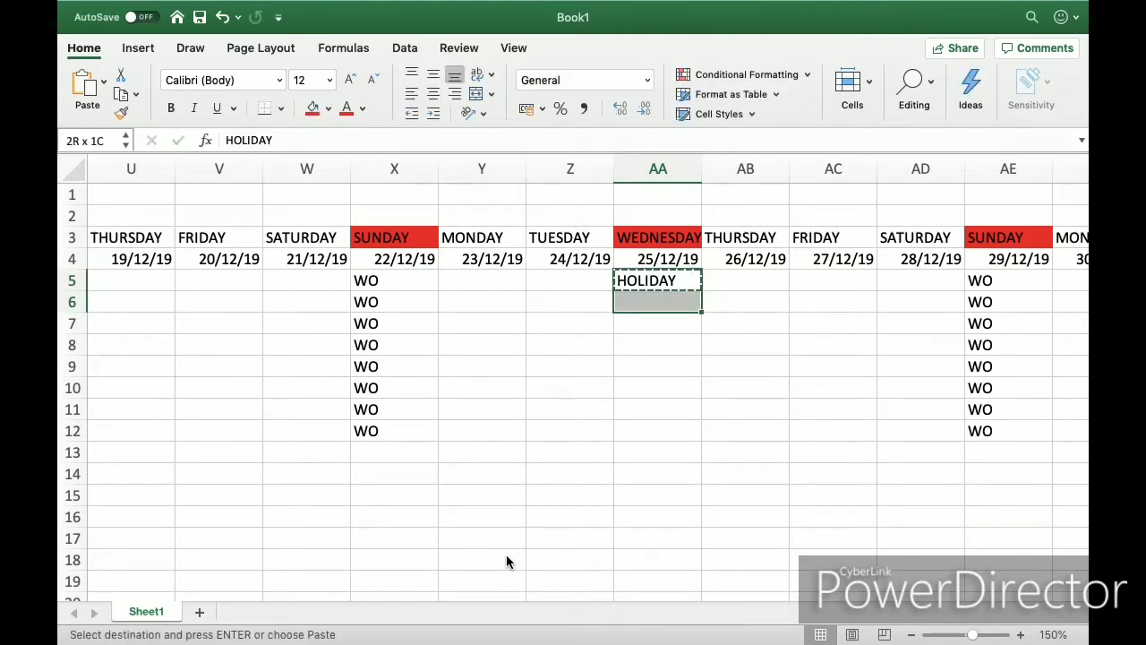
{"action": "key", "text": "shift+Down"}
{"action": "key", "text": "Return"}
Apply all borders to the attendance table A3:AG12, from the employee columns through 31/12/19.
{"action": "key", "text": "Left"}
{"action": "key", "text": "Left"}
{"action": "key", "text": "Left"}
{"action": "key", "text": "Left"}
{"action": "key", "text": "Left"}
{"action": "key", "text": "Left"}
{"action": "key", "text": "Left"}
{"action": "key", "text": "Left"}
{"action": "key", "text": "Left"}
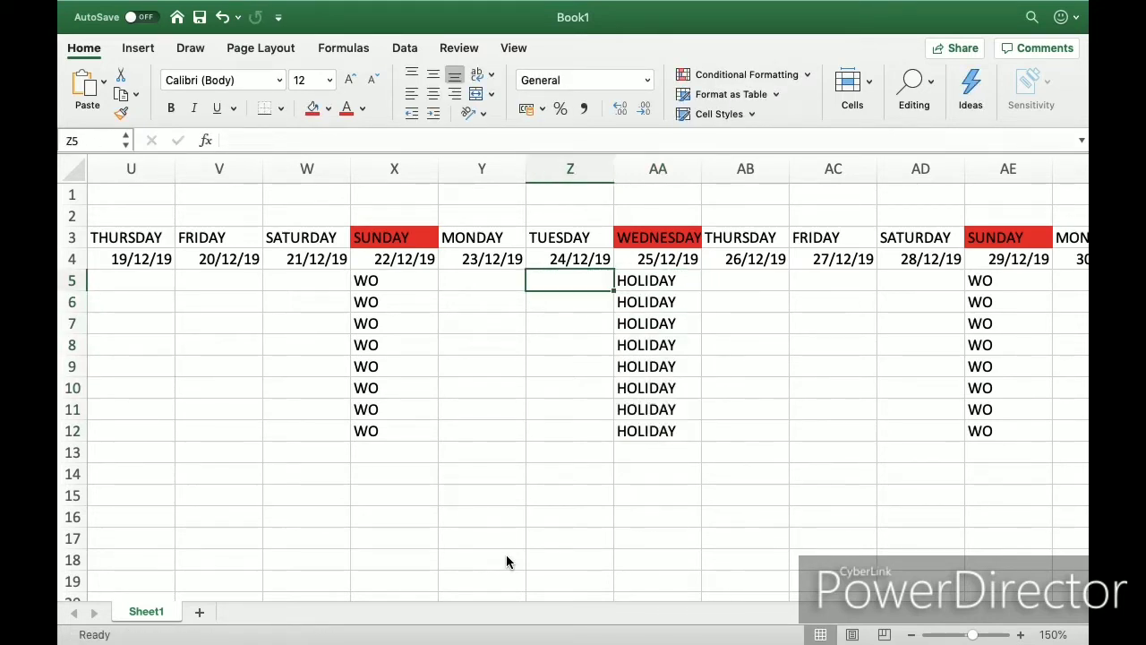
{"action": "key", "text": "Left"}
{"action": "key", "text": "Left"}
{"action": "key", "text": "Left"}
{"action": "key", "text": "Left"}
{"action": "key", "text": "Left"}
{"action": "key", "text": "Left"}
{"action": "key", "text": "Left"}
{"action": "key", "text": "Left"}
{"action": "key", "text": "Left"}
{"action": "key", "text": "Left"}
{"action": "key", "text": "Left"}
{"action": "key", "text": "Left"}
{"action": "key", "text": "Left"}
{"action": "key", "text": "Left"}
{"action": "key", "text": "Left"}
{"action": "key", "text": "Left"}
{"action": "key", "text": "Left"}
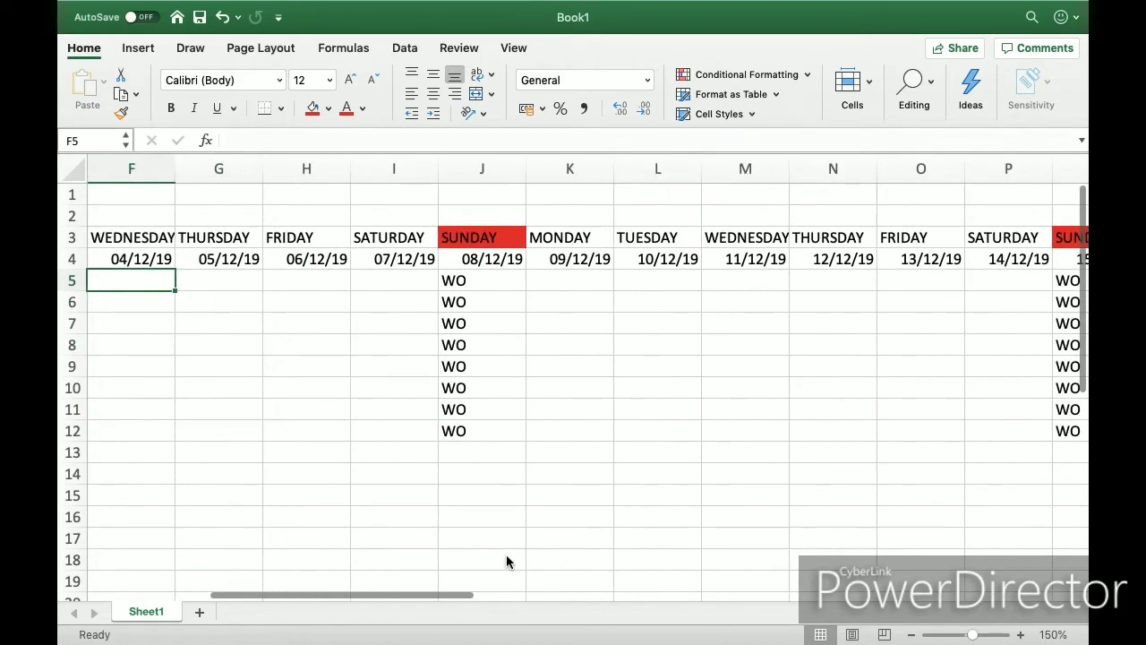
{"action": "key", "text": "Up"}
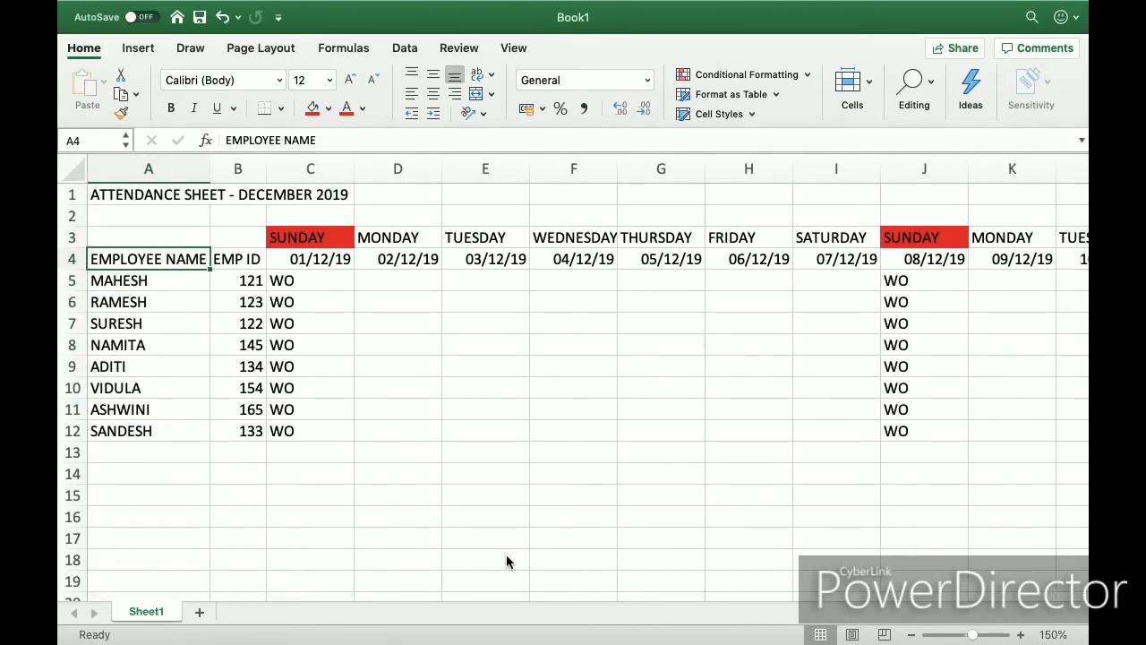
{"action": "key", "text": "Up"}
{"action": "key", "text": "shift+Right"}
{"action": "key", "text": "shift+Right"}
{"action": "key", "text": "shift+Right"}
{"action": "key", "text": "shift+Right"}
{"action": "key", "text": "shift+Right"}
{"action": "key", "text": "shift+Right"}
{"action": "key", "text": "shift+Right"}
{"action": "key", "text": "shift+Right"}
{"action": "key", "text": "shift+Right"}
{"action": "key", "text": "shift+Right"}
{"action": "key", "text": "shift+Right"}
{"action": "key", "text": "shift+Right"}
{"action": "key", "text": "shift+Right"}
{"action": "key", "text": "shift+Right"}
{"action": "key", "text": "shift+Right"}
{"action": "key", "text": "shift+Right"}
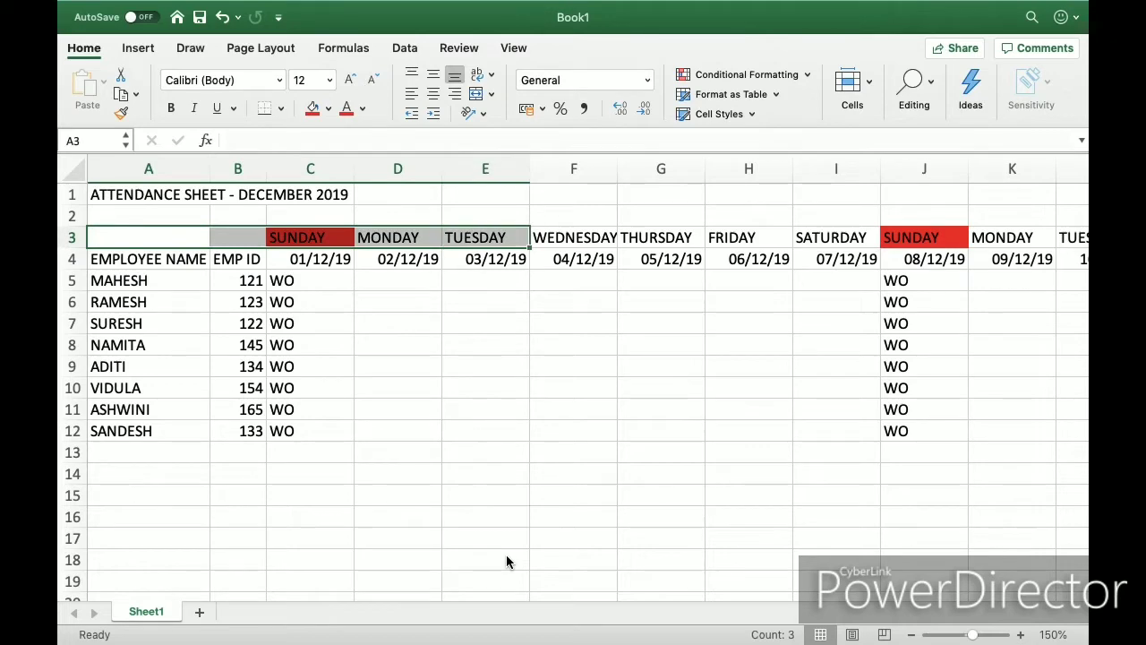
{"action": "key", "text": "shift+Right"}
{"action": "key", "text": "shift+Right"}
{"action": "key", "text": "shift+Right"}
{"action": "key", "text": "shift+Right"}
{"action": "key", "text": "shift+Right"}
{"action": "key", "text": "shift+Right"}
{"action": "key", "text": "shift+Right"}
{"action": "key", "text": "shift+Right"}
{"action": "key", "text": "shift+Right"}
{"action": "key", "text": "shift+Right"}
{"action": "key", "text": "shift+Right"}
{"action": "key", "text": "shift+Right"}
{"action": "key", "text": "shift+Right"}
{"action": "key", "text": "shift+Right"}
{"action": "key", "text": "shift+Right"}
{"action": "key", "text": "shift+Right"}
{"action": "key", "text": "shift+Right"}
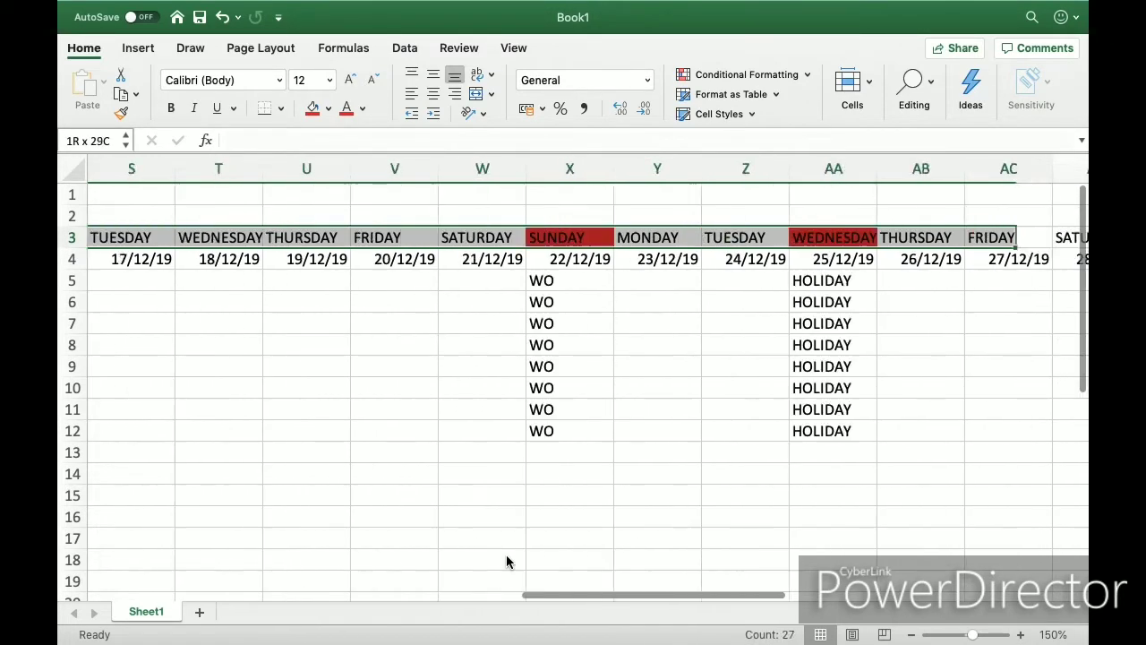
{"action": "key", "text": "shift+Right"}
{"action": "key", "text": "shift+Right"}
{"action": "key", "text": "shift+Left"}
{"action": "key", "text": "shift+Left"}
{"action": "key", "text": "shift+Left"}
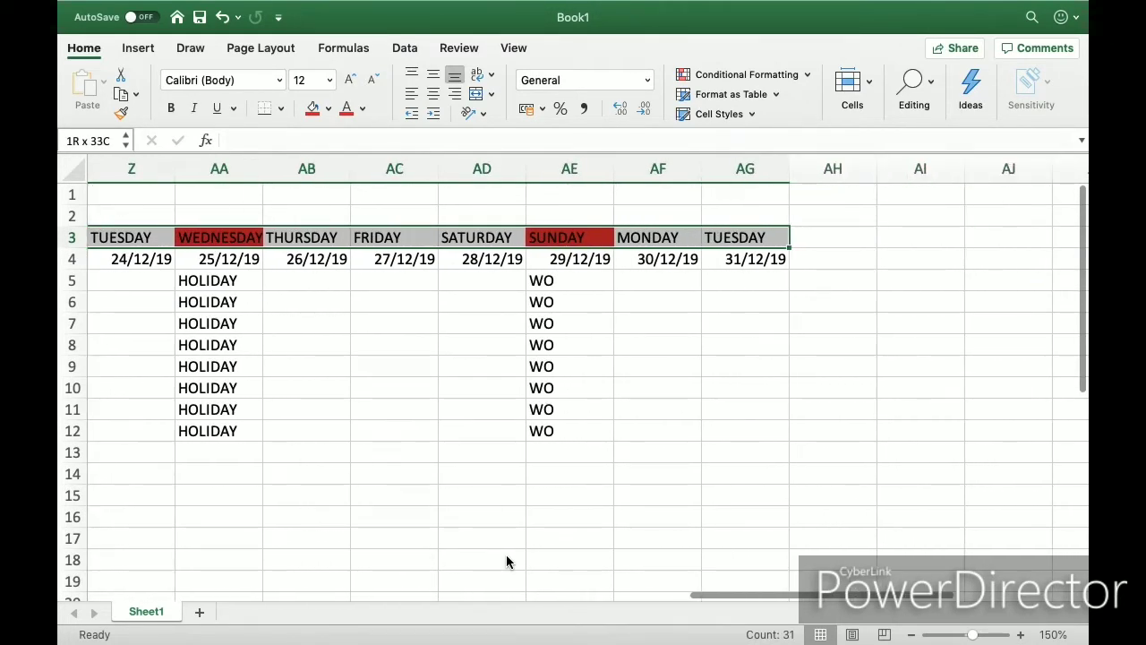
{"action": "key", "text": "shift+Left"}
{"action": "key", "text": "shift+Right"}
{"action": "key", "text": "shift+Down"}
{"action": "key", "text": "shift+Down"}
{"action": "key", "text": "shift+Down"}
{"action": "key", "text": "shift+Down"}
{"action": "key", "text": "shift+Down"}
{"action": "key", "text": "shift+Down"}
{"action": "key", "text": "shift+Down"}
{"action": "key", "text": "shift+Down"}
{"action": "key", "text": "shift+Down"}
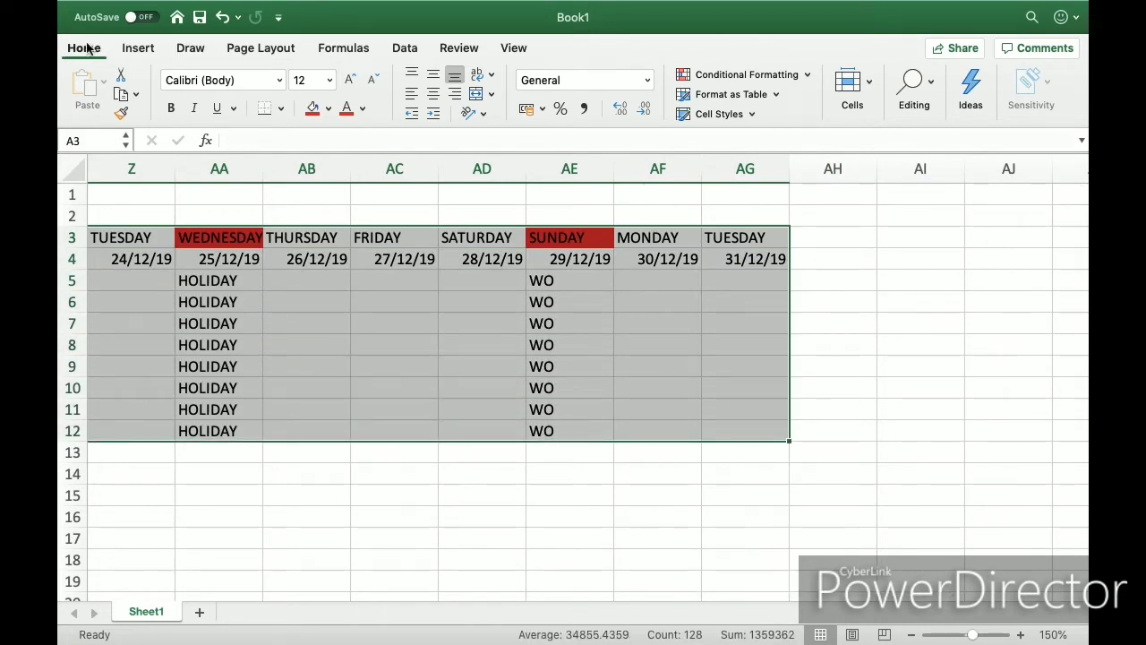
{"action": "left_click", "coordinate": [281, 108]}
{"action": "left_click", "coordinate": [309, 283]}
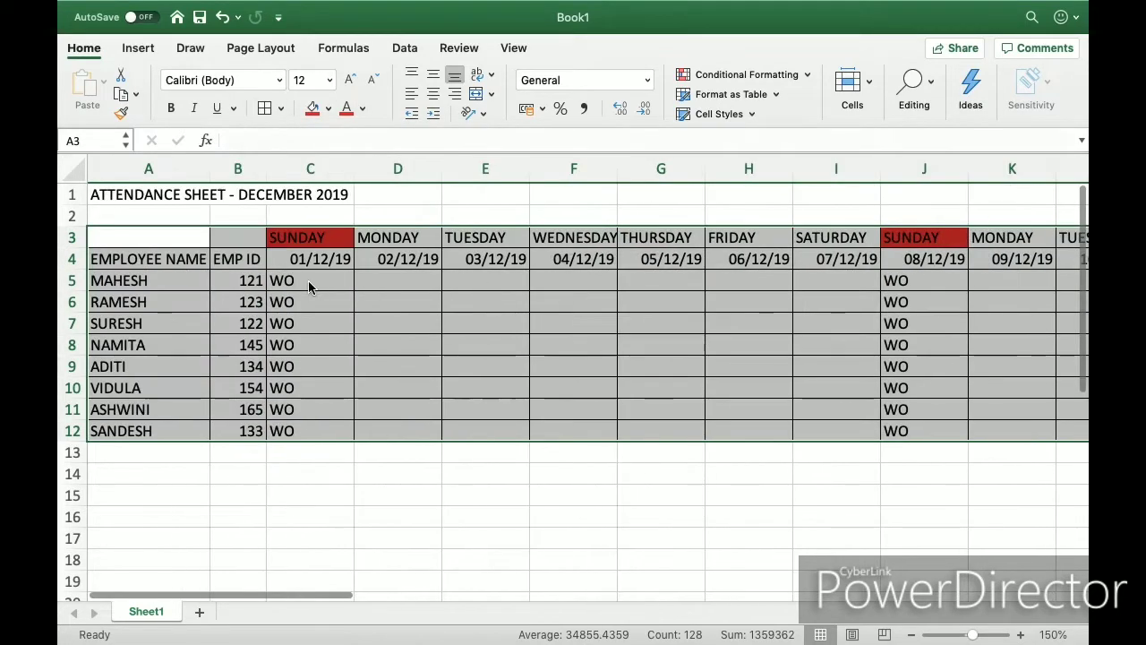
Make the whole of row 4, with the employee headings and dates, bold.
{"action": "key", "text": "Down"}
{"action": "key", "text": "Right"}
{"action": "key", "text": "Right"}
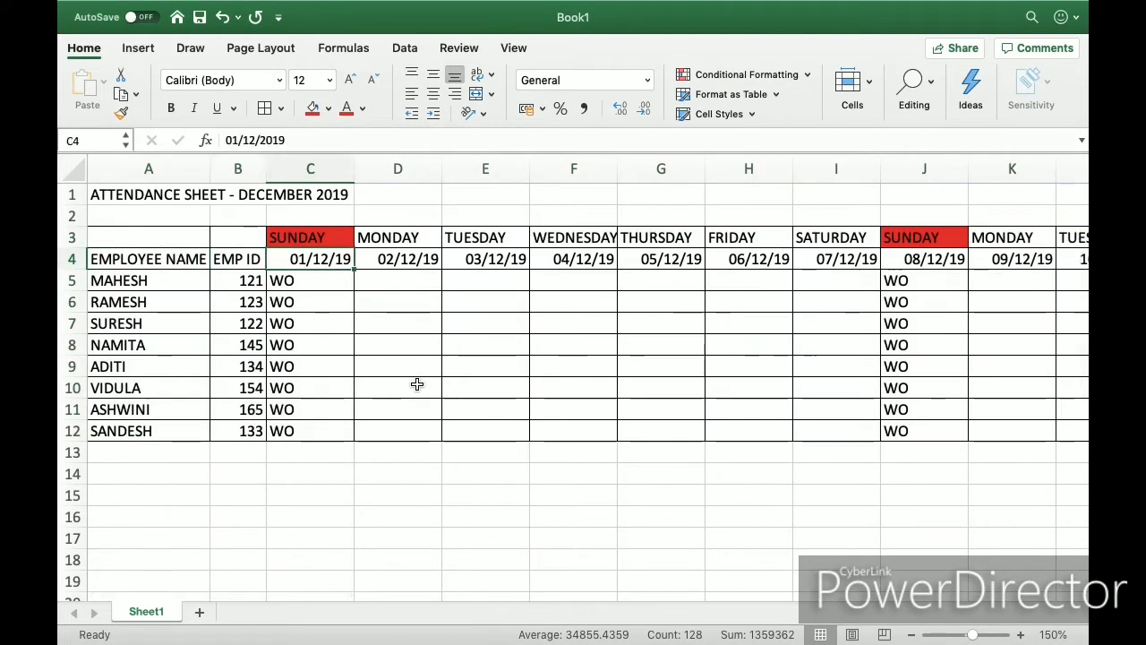
{"action": "key", "text": "Left"}
{"action": "key", "text": "Left"}
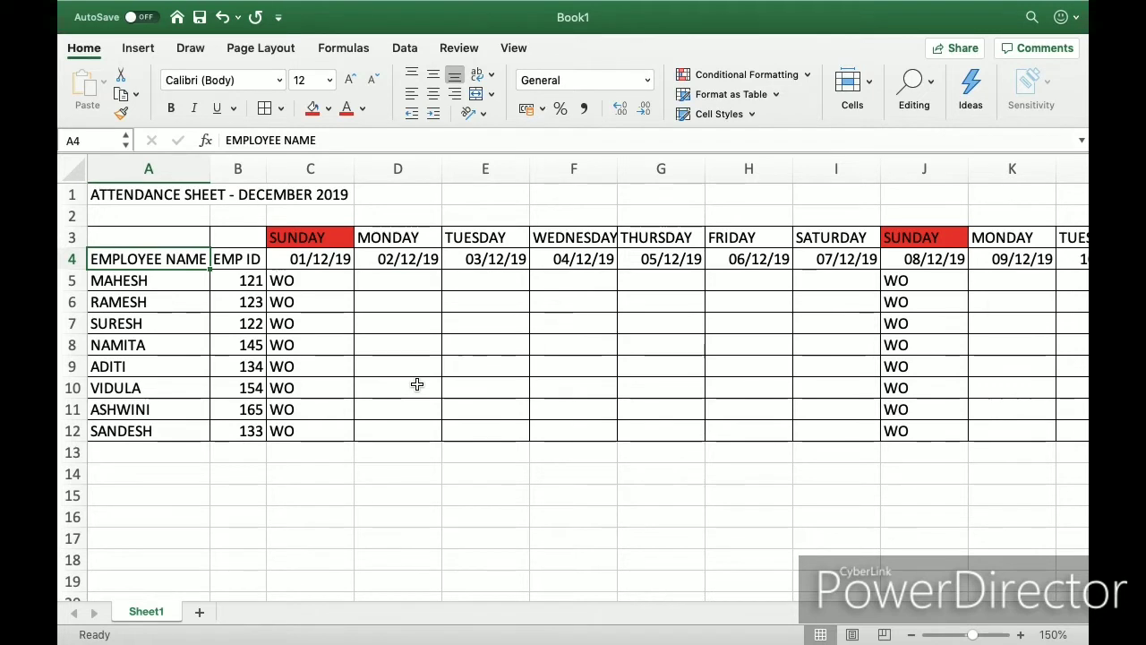
{"action": "key", "text": "Right"}
{"action": "key", "text": "Left"}
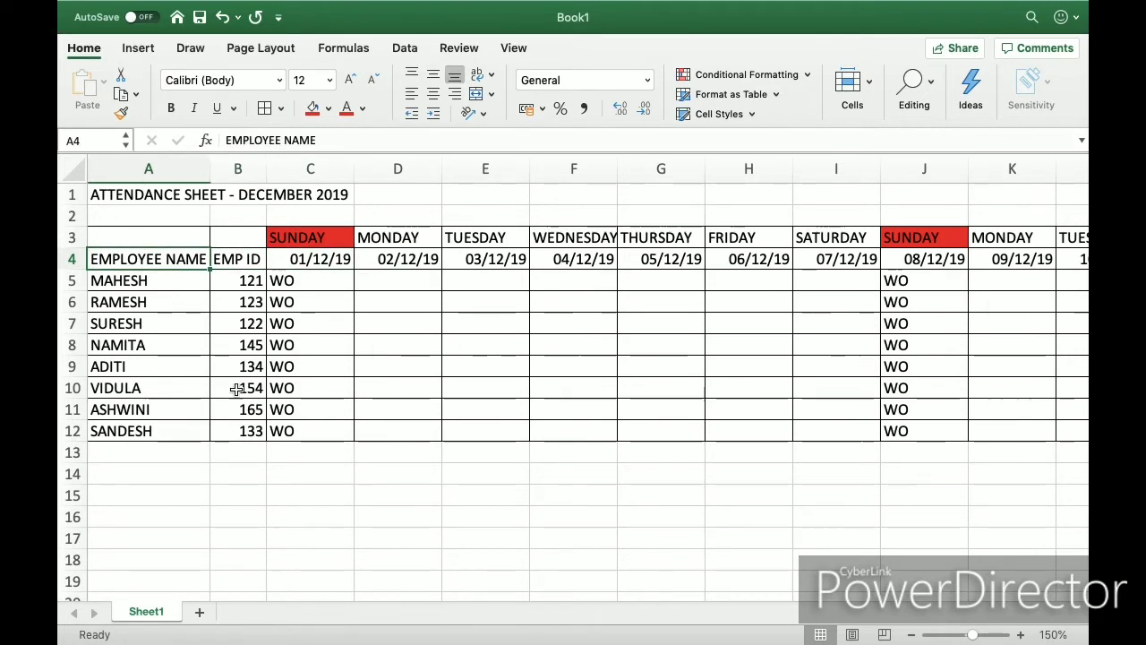
{"action": "left_click", "coordinate": [74, 258]}
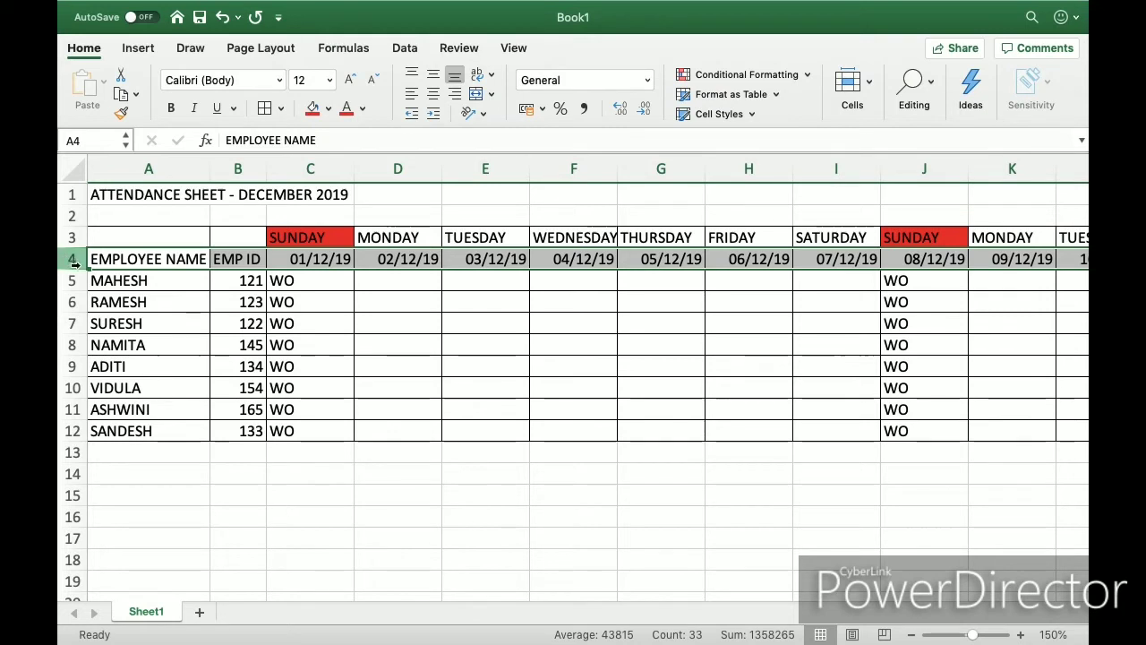
{"action": "left_click", "coordinate": [172, 108]}
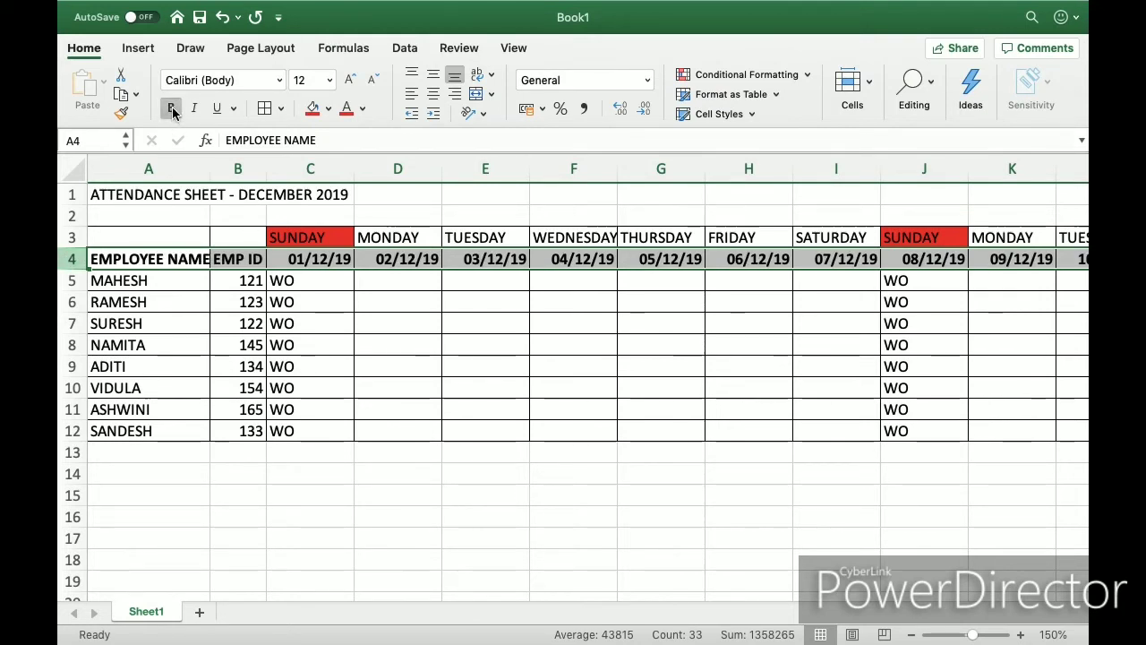
Resize column A so it is just wide enough for the bold EMPLOYEE NAME heading.
{"action": "left_click", "coordinate": [202, 259]}
{"action": "double_click", "coordinate": [210, 167]}
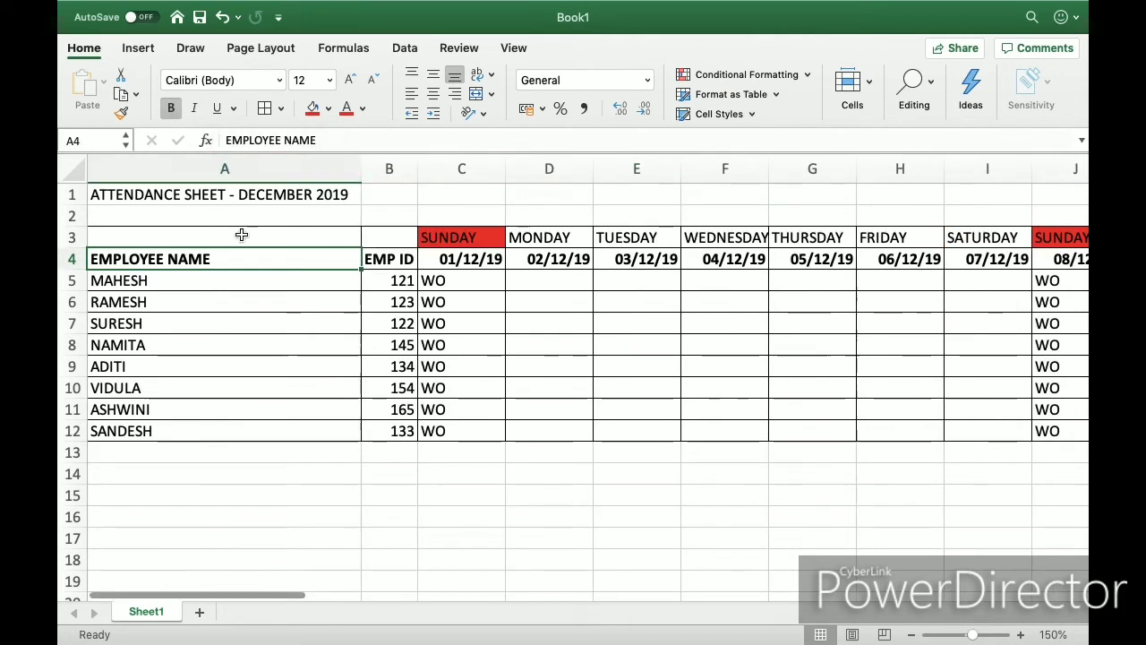
{"action": "left_click_drag", "start_coordinate": [362, 168], "coordinate": [218, 170]}
{"action": "left_click", "coordinate": [266, 259]}
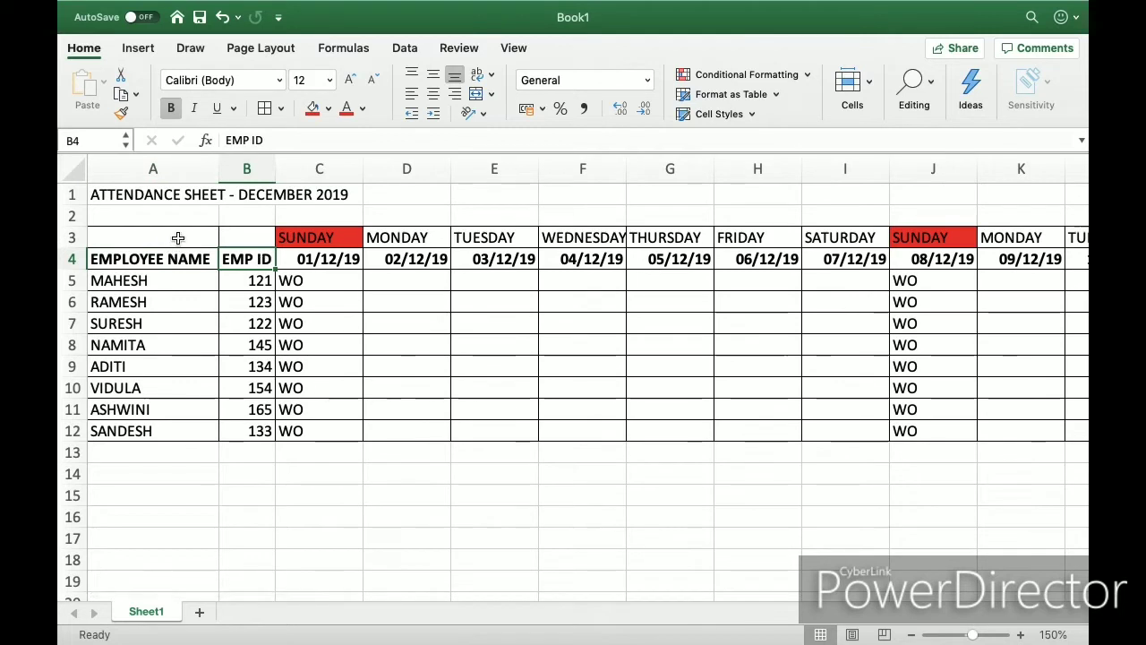
Merge and center A3:A4 for EMPLOYEE NAME and B3:B4 for EMP ID.
{"action": "mouse_move", "coordinate": [175, 260]}
{"action": "left_mouse_down"}
{"action": "mouse_move", "coordinate": [174, 238]}
{"action": "mouse_move", "coordinate": [174, 260]}
{"action": "left_mouse_up"}
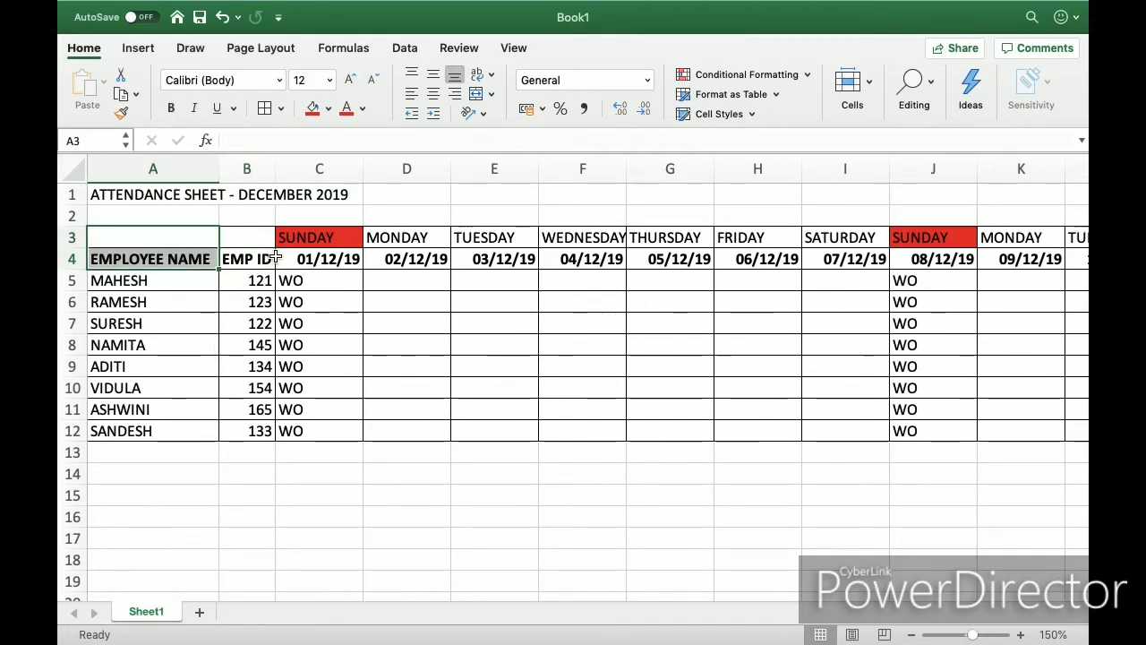
{"action": "left_click", "coordinate": [476, 95]}
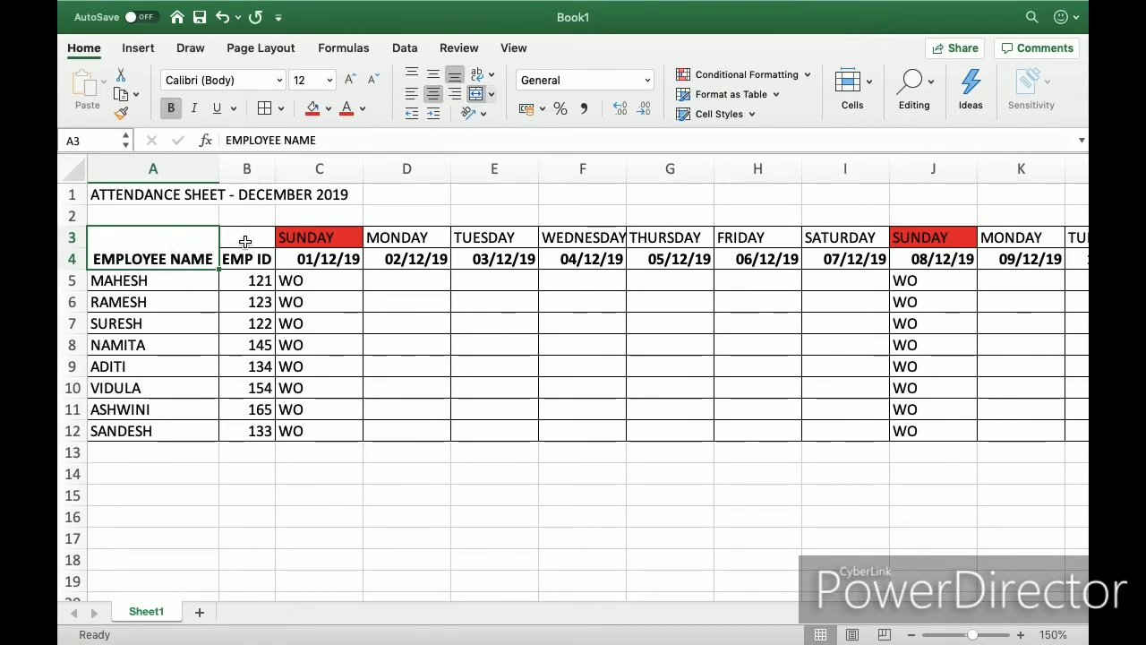
{"action": "left_click_drag", "start_coordinate": [244, 242], "coordinate": [247, 261]}
{"action": "left_click", "coordinate": [479, 98]}
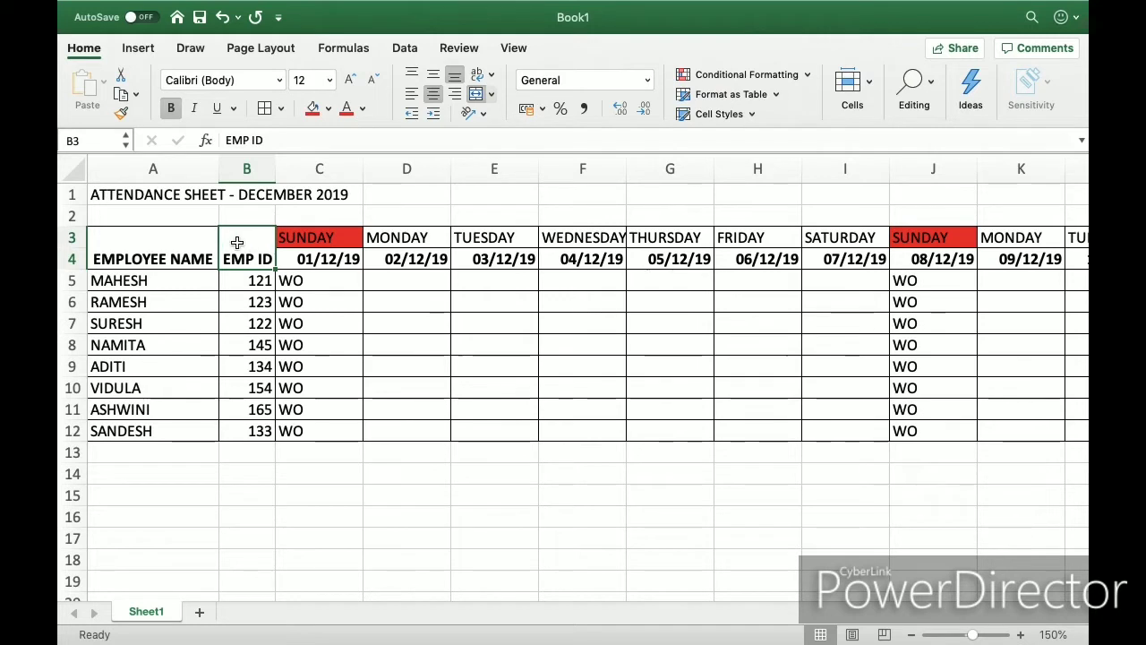
Vertically middle-align the merged EMP ID and EMPLOYEE NAME heading cells.
{"action": "left_click", "coordinate": [435, 81]}
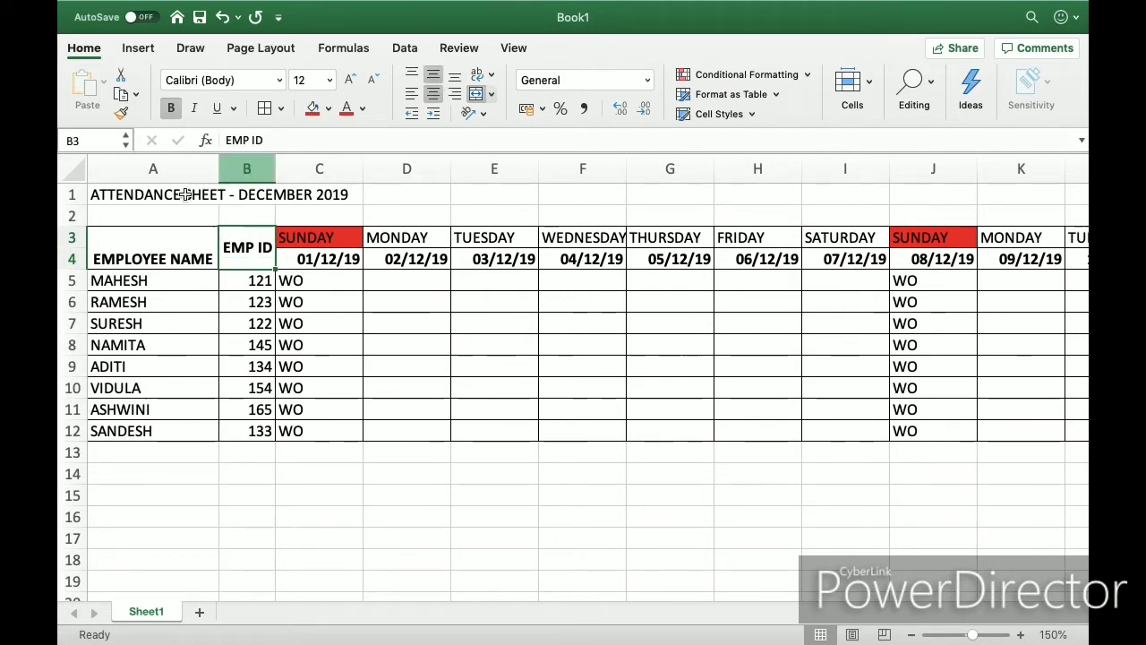
{"action": "left_click", "coordinate": [176, 257]}
{"action": "left_click", "coordinate": [434, 73]}
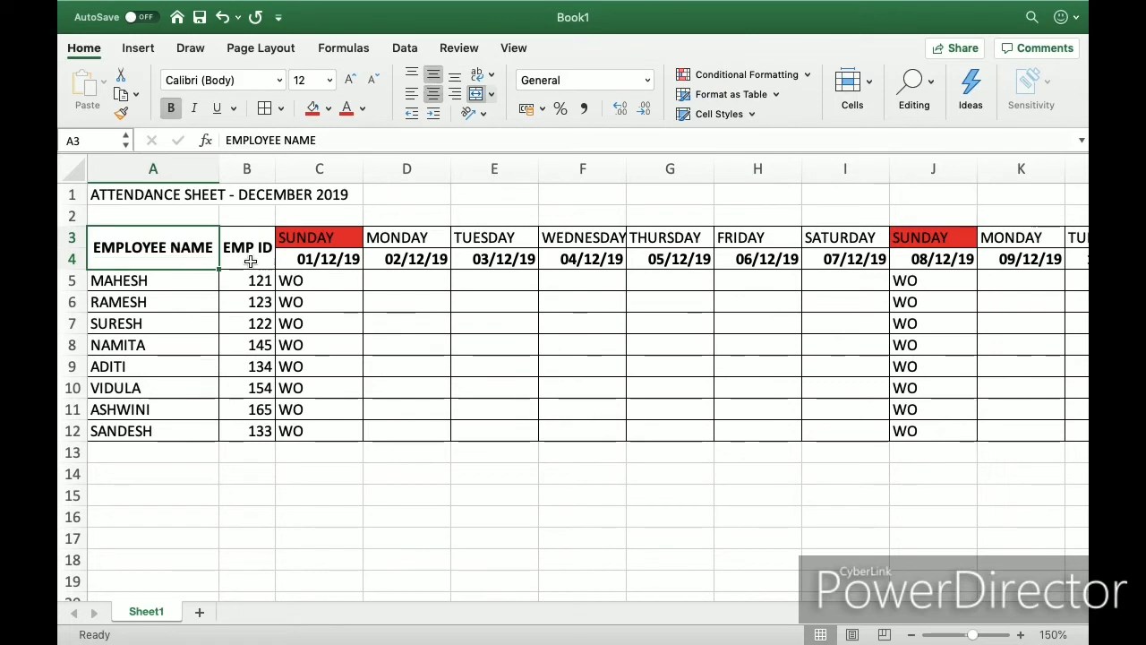
{"action": "left_click", "coordinate": [247, 265]}
Examine the bordered attendance table across all date columns up to 31/12/19.
{"action": "left_click", "coordinate": [257, 288]}
{"action": "key", "text": "Right"}
{"action": "key", "text": "Right"}
{"action": "key", "text": "Right"}
{"action": "key", "text": "Right"}
{"action": "key", "text": "Right"}
{"action": "key", "text": "Right"}
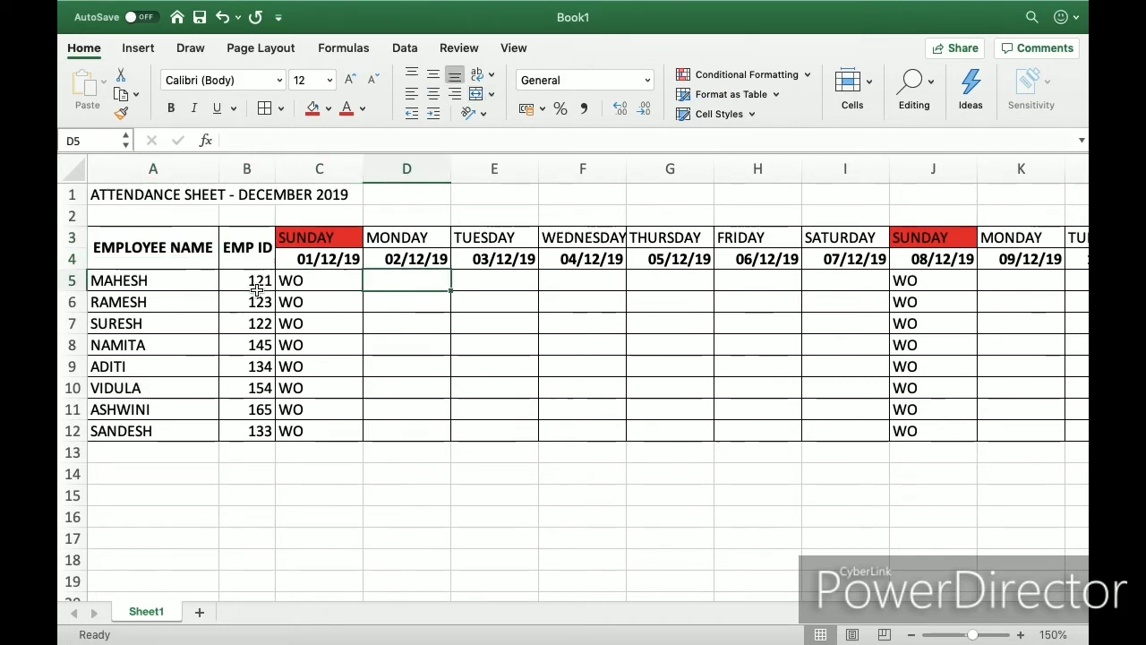
{"action": "key", "text": "Right"}
{"action": "key", "text": "Right"}
{"action": "key", "text": "Right"}
{"action": "key", "text": "Right"}
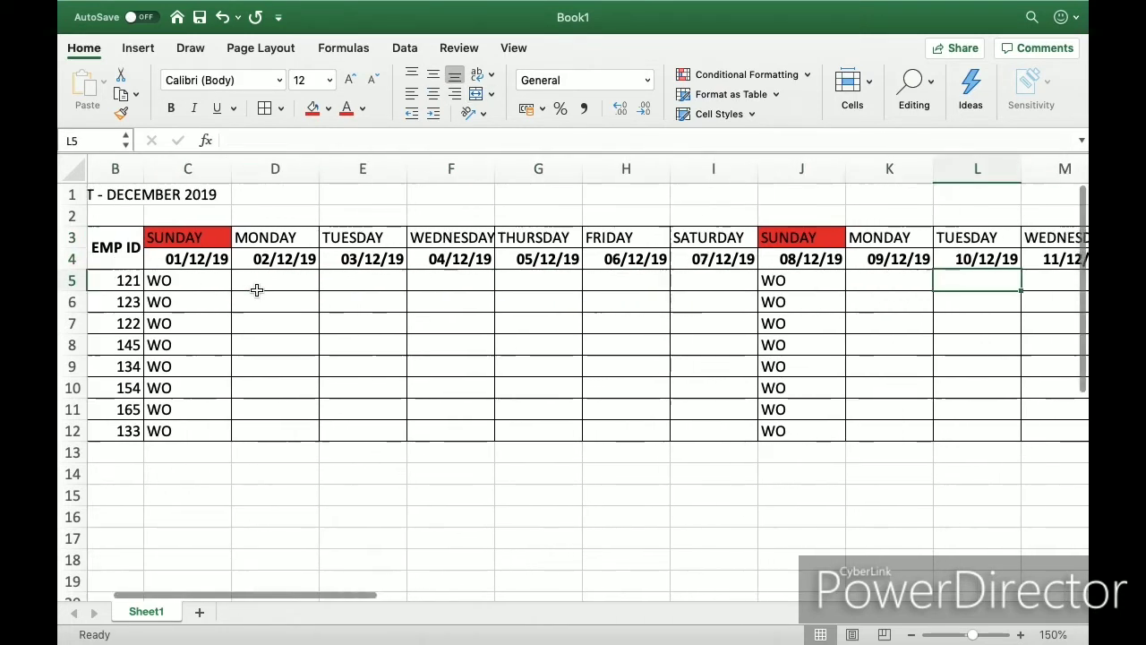
{"action": "key", "text": "Left"}
{"action": "key", "text": "Right"}
{"action": "key", "text": "Right"}
{"action": "key", "text": "Right"}
{"action": "key", "text": "Right"}
{"action": "key", "text": "Right"}
{"action": "key", "text": "Right"}
{"action": "key", "text": "Right"}
{"action": "key", "text": "Right"}
{"action": "key", "text": "Right"}
{"action": "key", "text": "Right"}
{"action": "key", "text": "Right"}
{"action": "key", "text": "Right"}
{"action": "key", "text": "Right"}
{"action": "key", "text": "Right"}
{"action": "key", "text": "Right"}
{"action": "key", "text": "Right"}
{"action": "key", "text": "Right"}
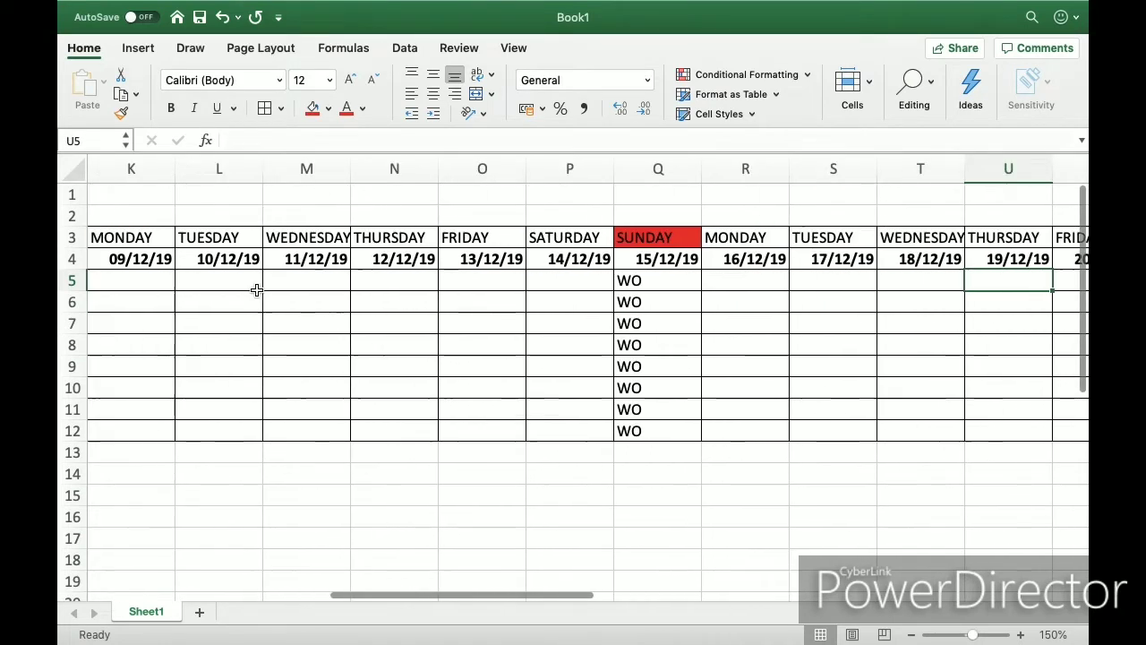
{"action": "key", "text": "Right"}
{"action": "key", "text": "Right"}
{"action": "key", "text": "Right"}
{"action": "key", "text": "Right"}
{"action": "key", "text": "Right"}
{"action": "key", "text": "Right"}
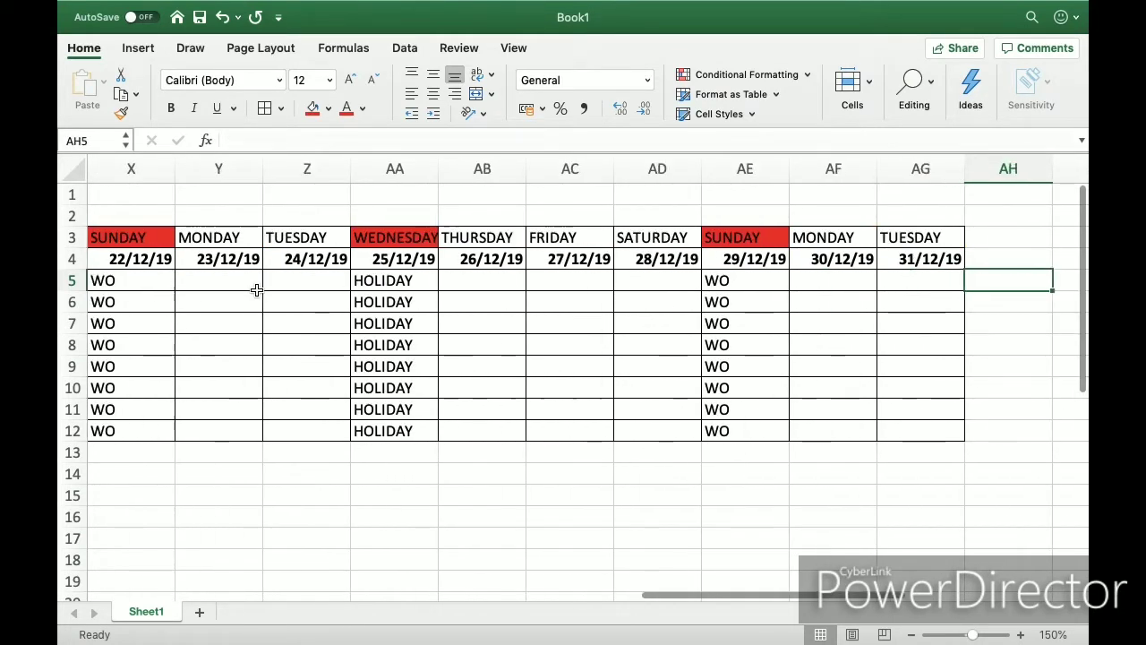
Enter the label Absent in D2, above the Monday 02/12/19 column.
{"action": "key", "text": "Left"}
{"action": "key", "text": "Up"}
{"action": "key", "text": "Up"}
{"action": "key", "text": "Up"}
{"action": "key", "text": "Home"}
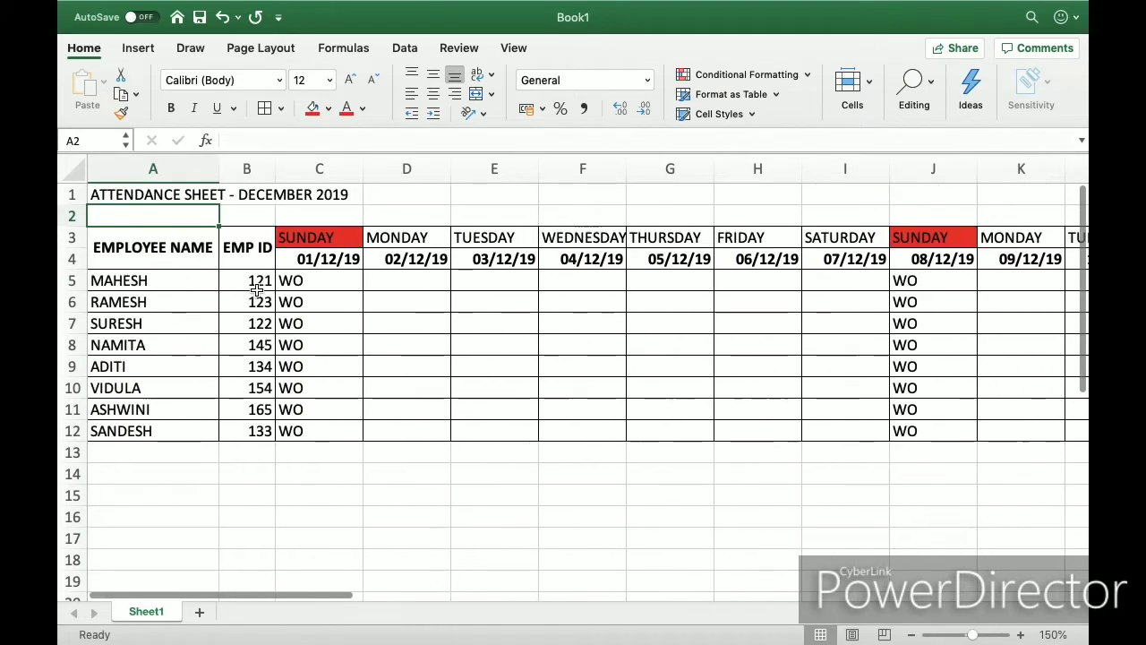
{"action": "key", "text": "Right"}
{"action": "key", "text": "Right"}
{"action": "key", "text": "Right"}
{"action": "key", "text": "Right"}
{"action": "key", "text": "Left"}
{"action": "key", "text": "Left"}
{"action": "key", "text": "Left"}
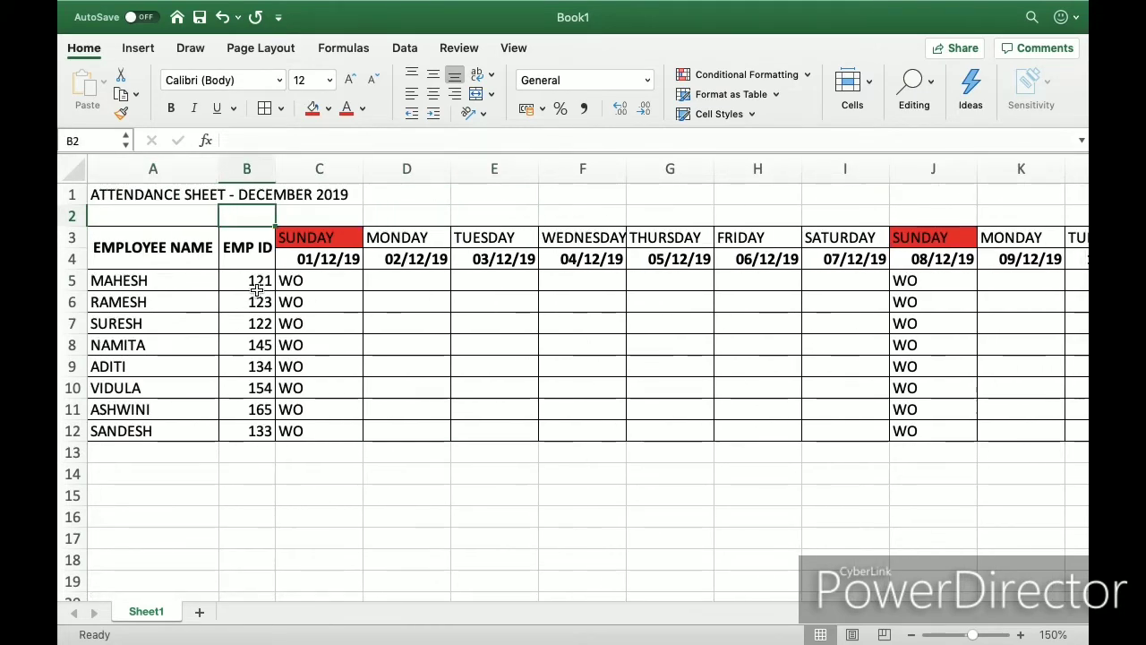
{"action": "key", "text": "Right"}
{"action": "key", "text": "Right"}
{"action": "key", "text": "Right"}
{"action": "key", "text": "Left"}
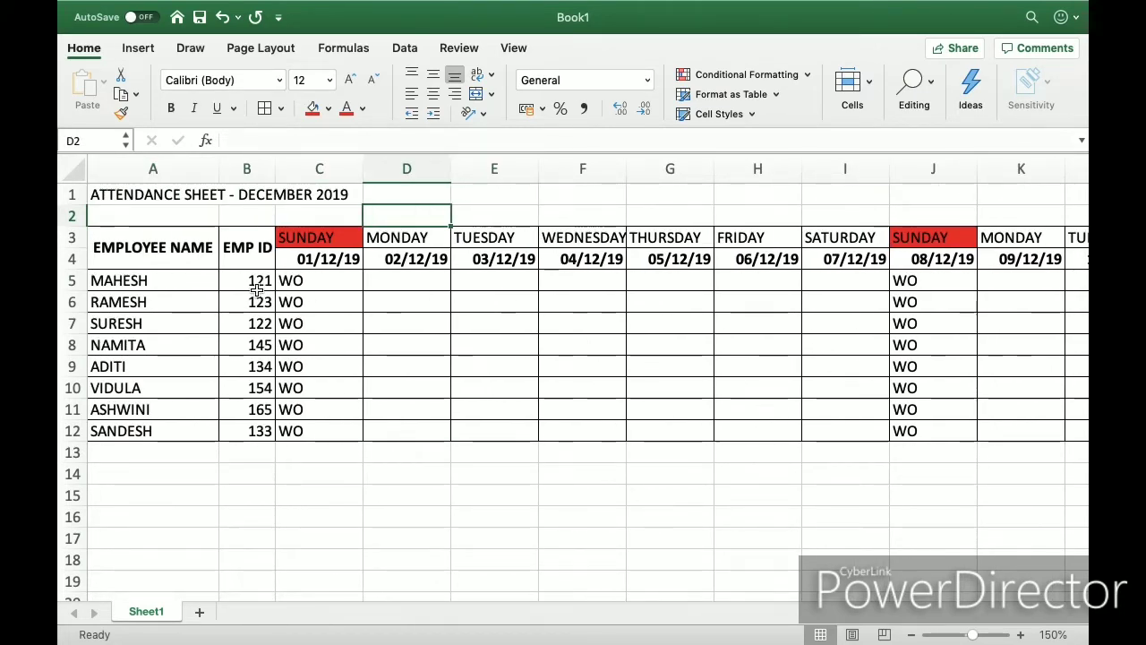
{"action": "key", "text": "Right"}
{"action": "key", "text": "Left"}
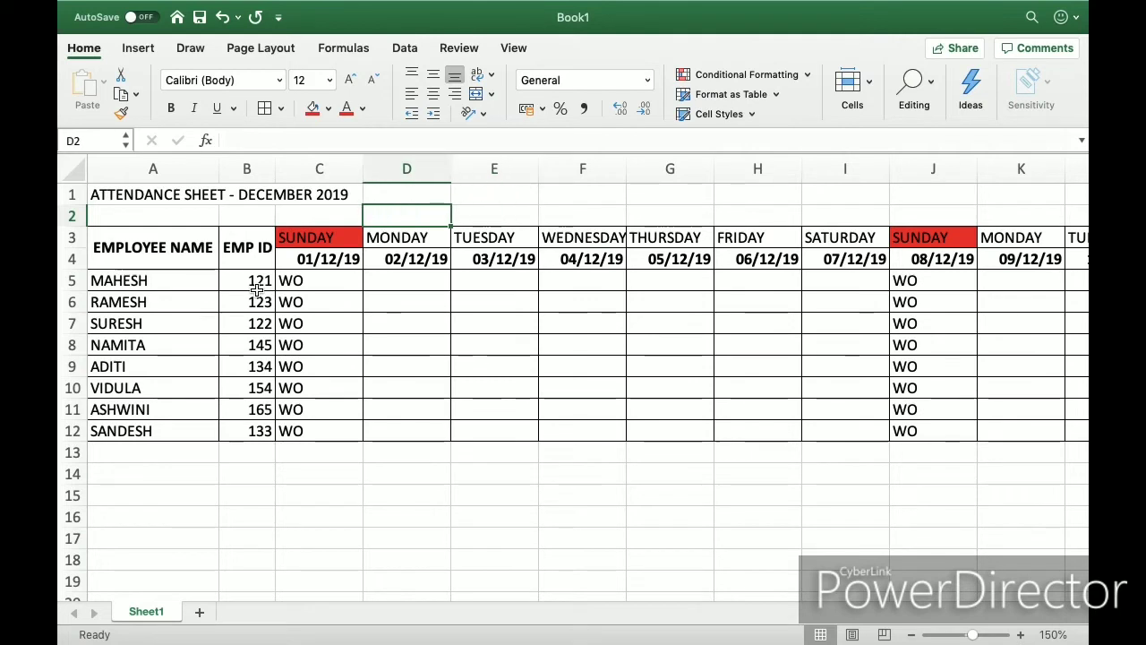
{"action": "type", "text": "Ab"}
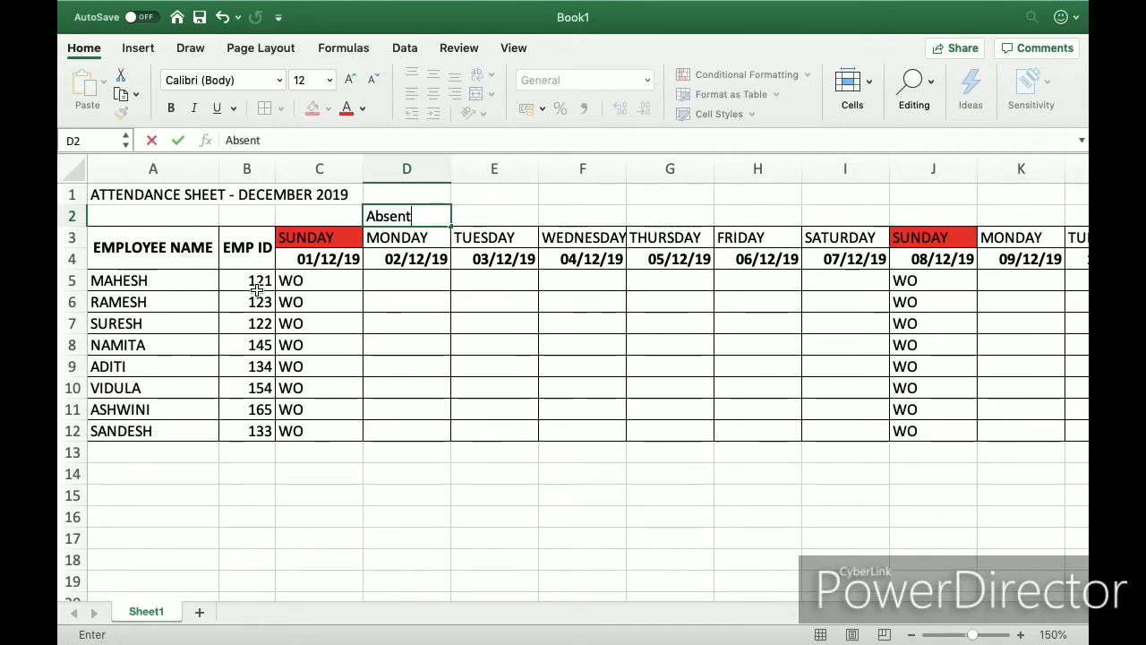
{"action": "type", "text": "sent"}
{"action": "key", "text": "Right"}
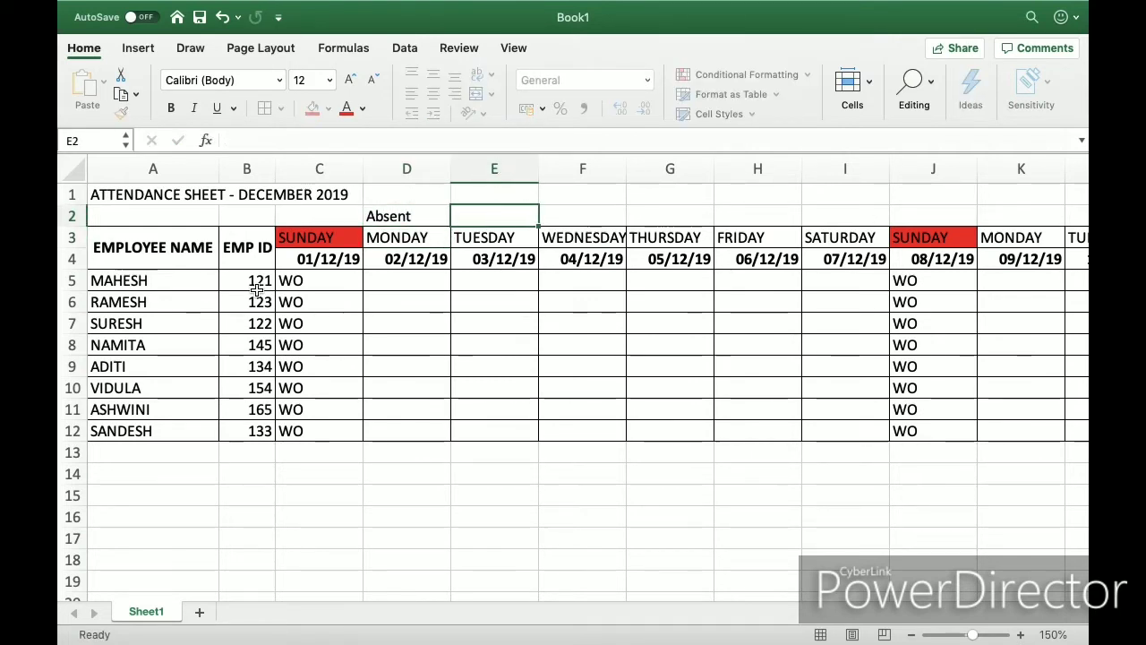
Enter the code A in E2 beside the Absent label and centre it horizontally.
{"action": "type", "text": "A"}
{"action": "key", "text": "Return"}
{"action": "key", "text": "Up"}
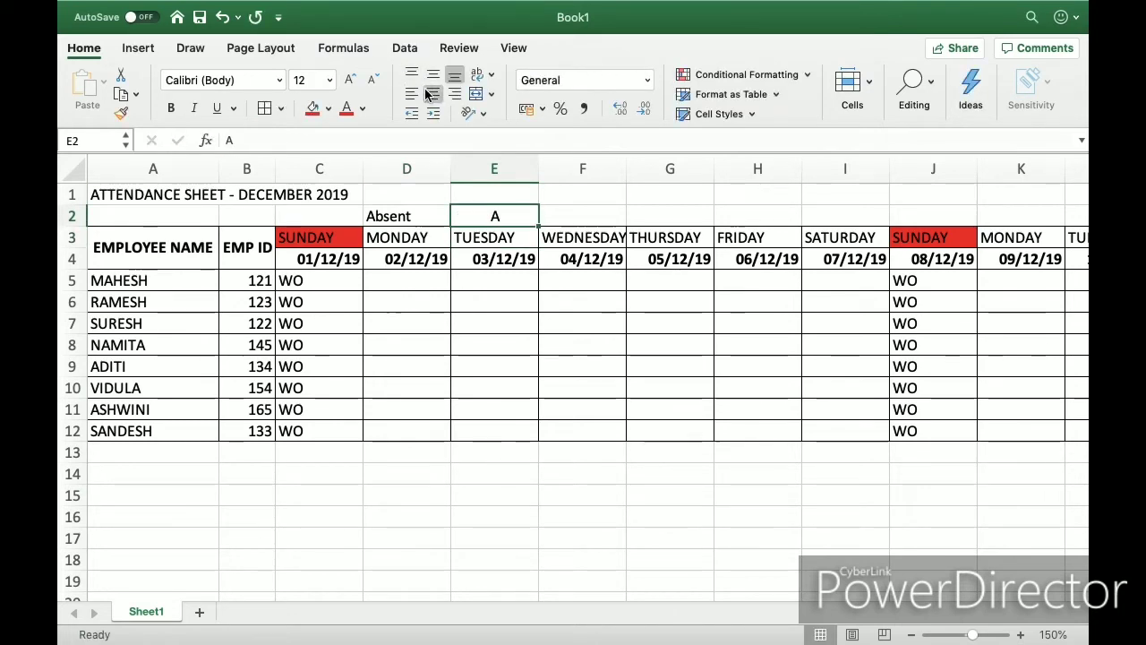
Apply all borders to the Absent and A cells D2:E2 and fill them with red.
{"action": "key", "text": "shift+Left"}
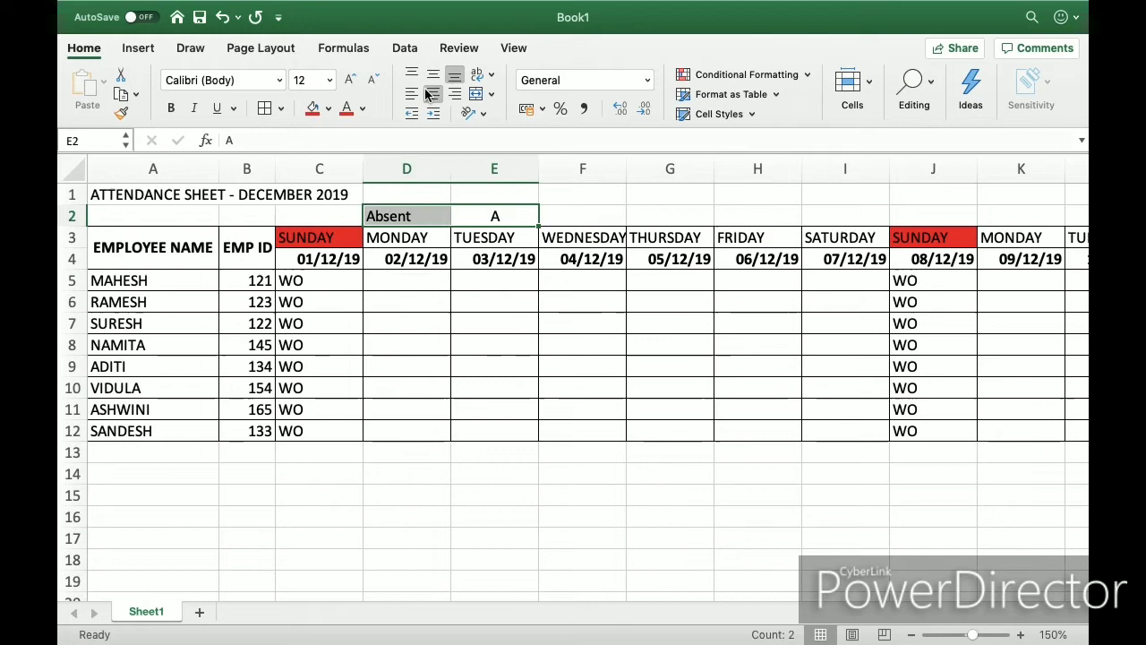
{"action": "left_click", "coordinate": [281, 107]}
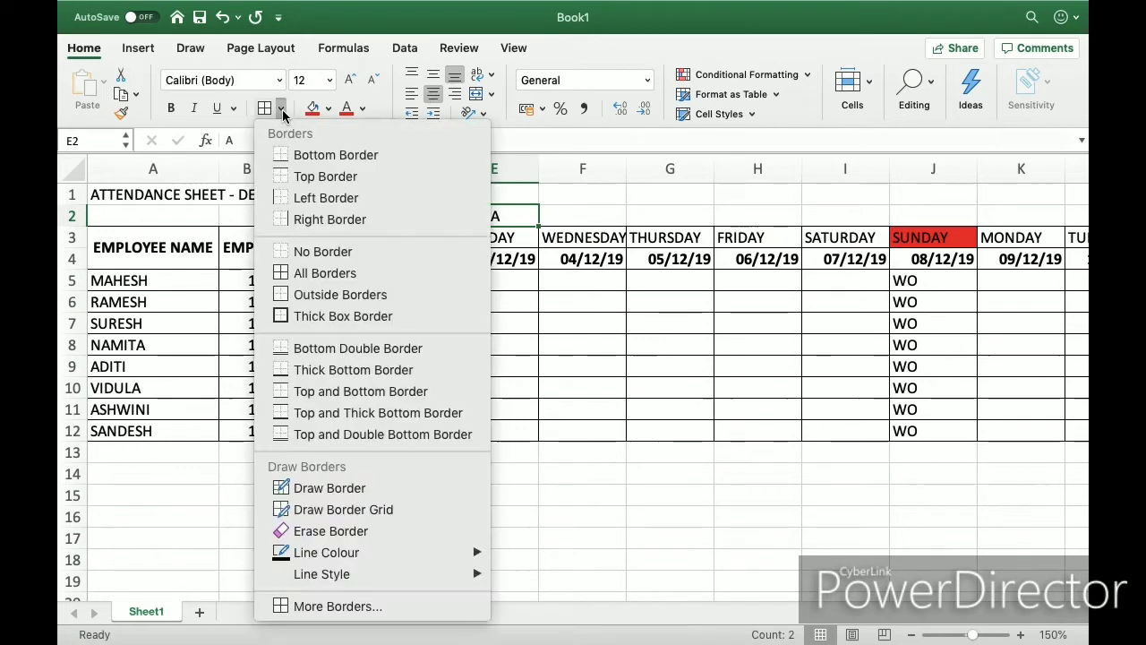
{"action": "left_click", "coordinate": [285, 282]}
{"action": "left_click", "coordinate": [329, 109]}
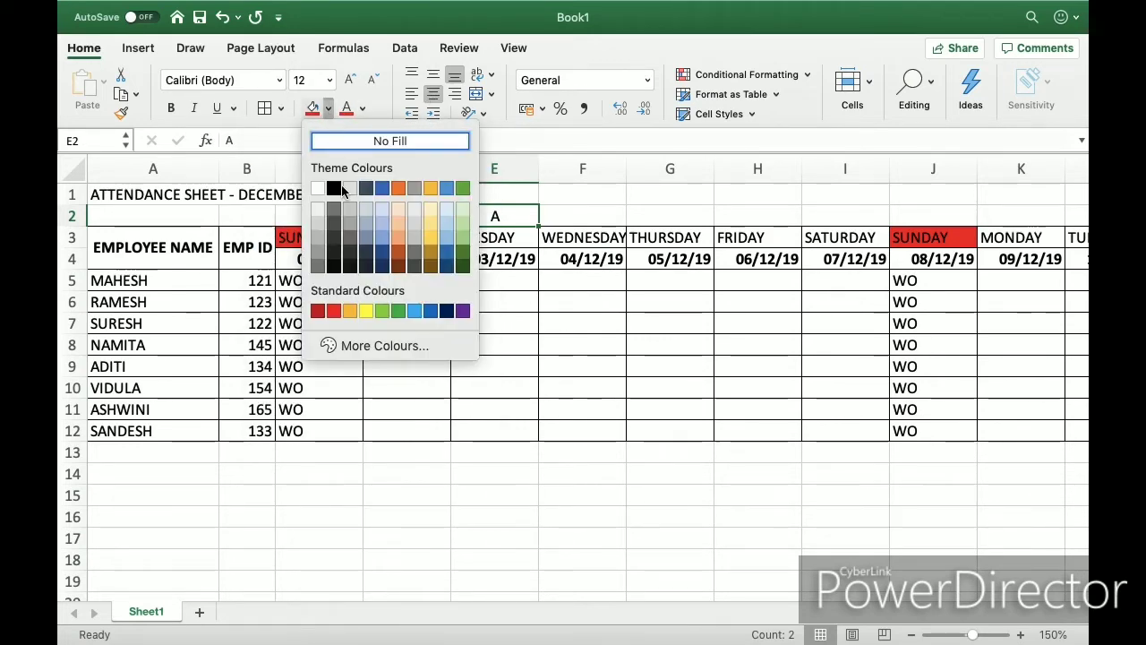
{"action": "left_click", "coordinate": [364, 310]}
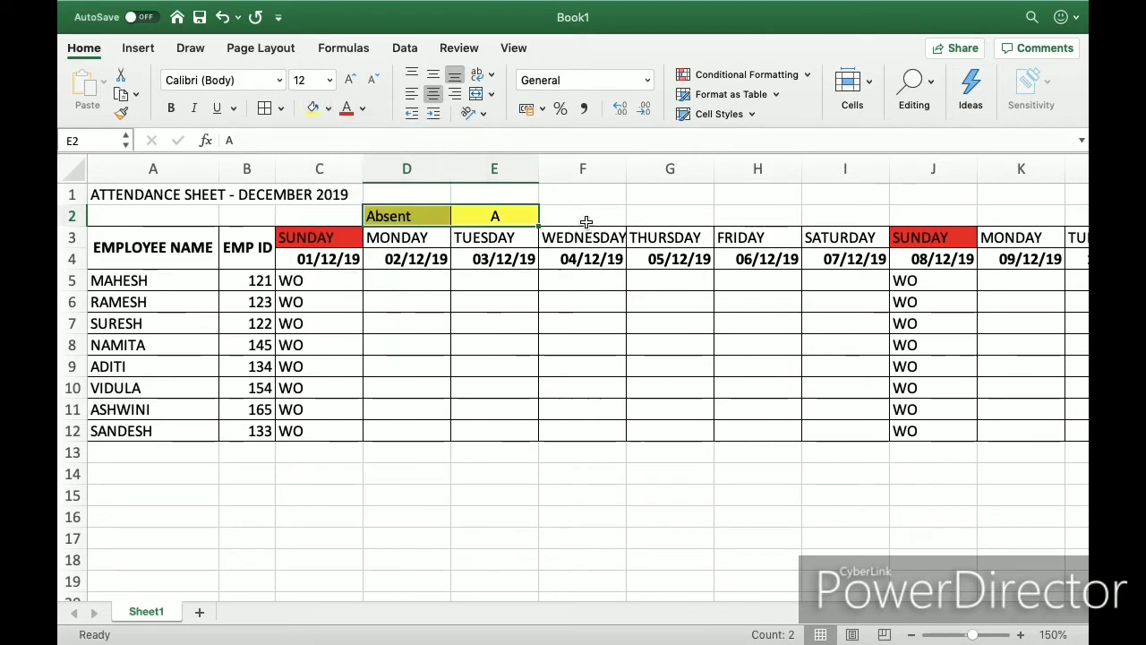
{"action": "left_click", "coordinate": [328, 108]}
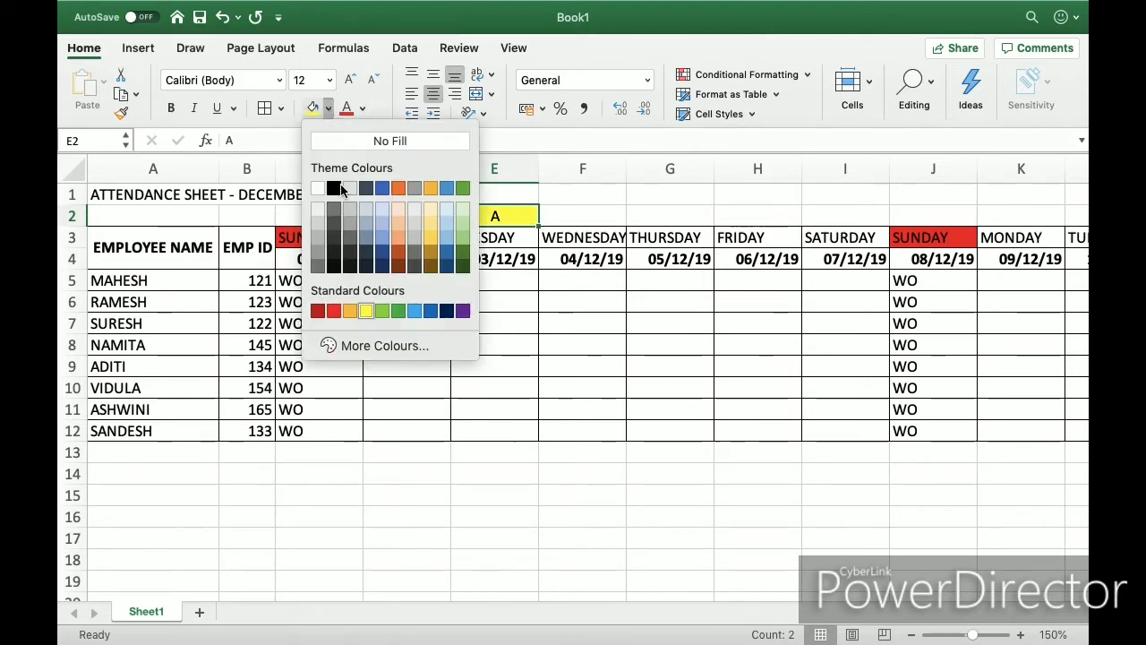
{"action": "left_click", "coordinate": [333, 310]}
Enter the label Present in F2 and a horizontally centred code P in G2.
{"action": "left_click", "coordinate": [578, 219]}
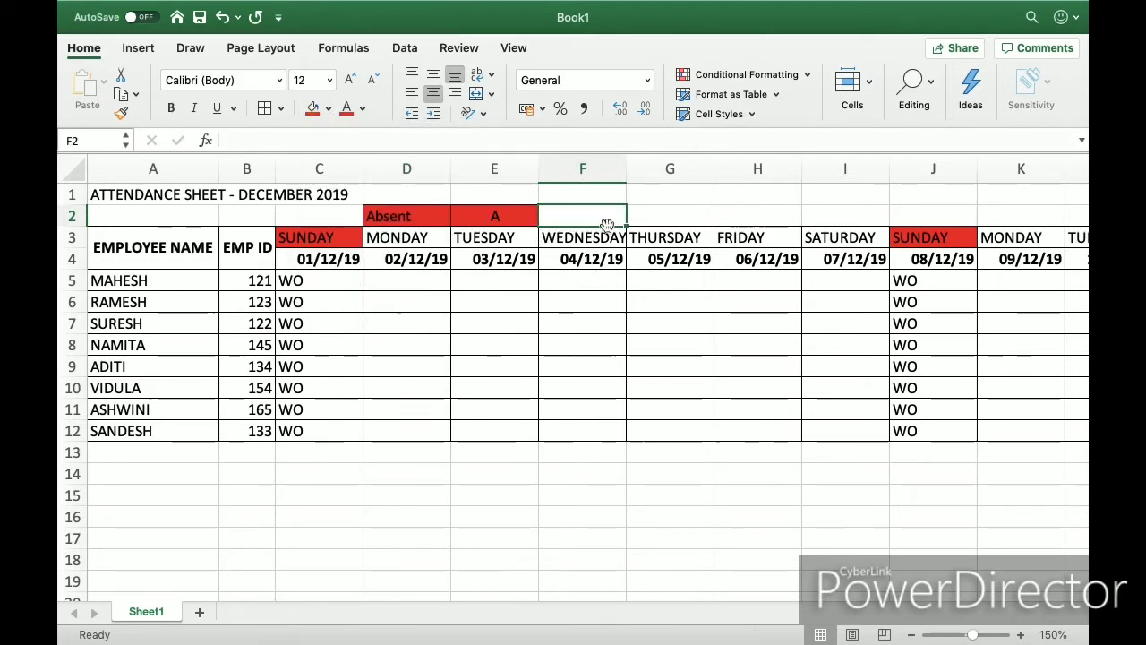
{"action": "type", "text": "Present"}
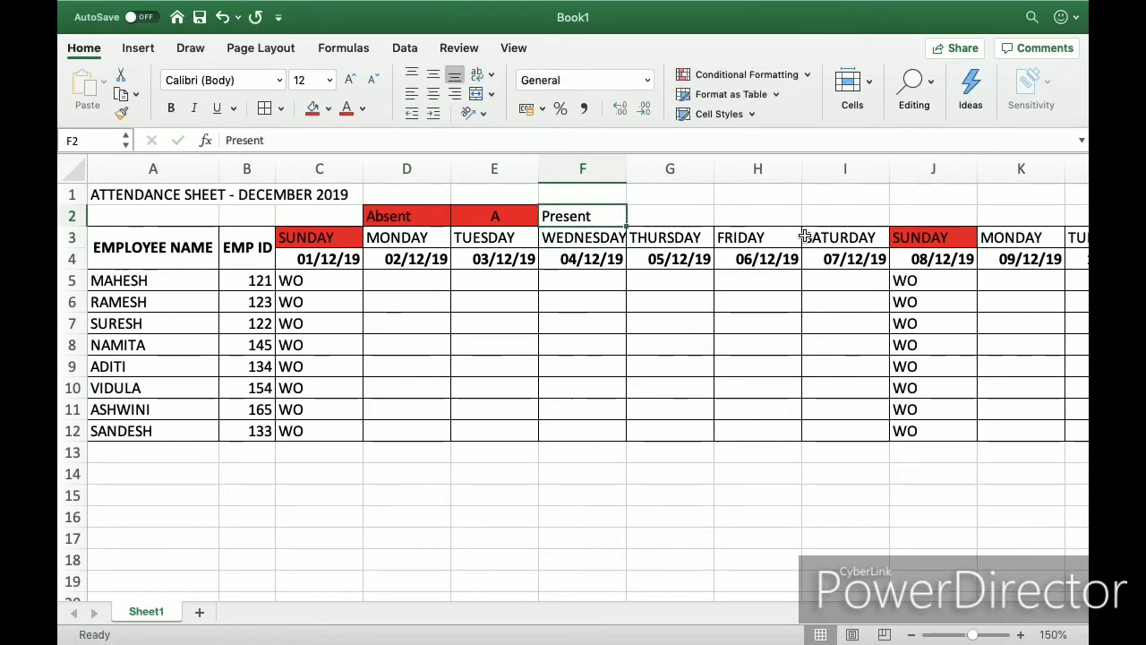
{"action": "key", "text": "Tab"}
{"action": "type", "text": "P"}
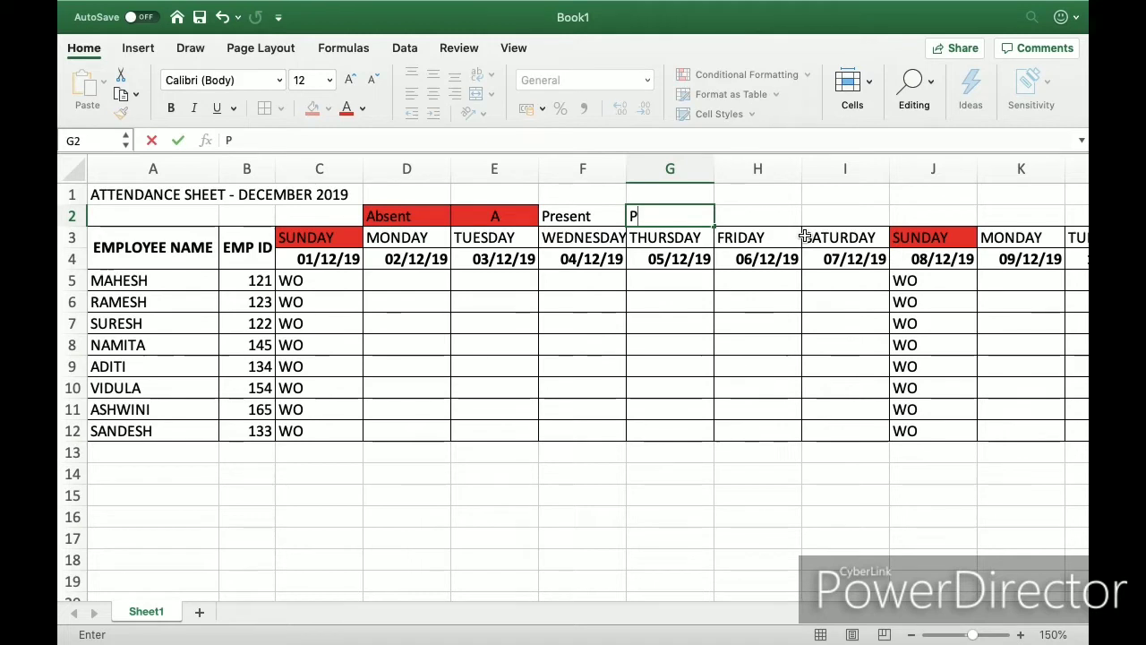
{"action": "key", "text": "Return"}
{"action": "key", "text": "Up"}
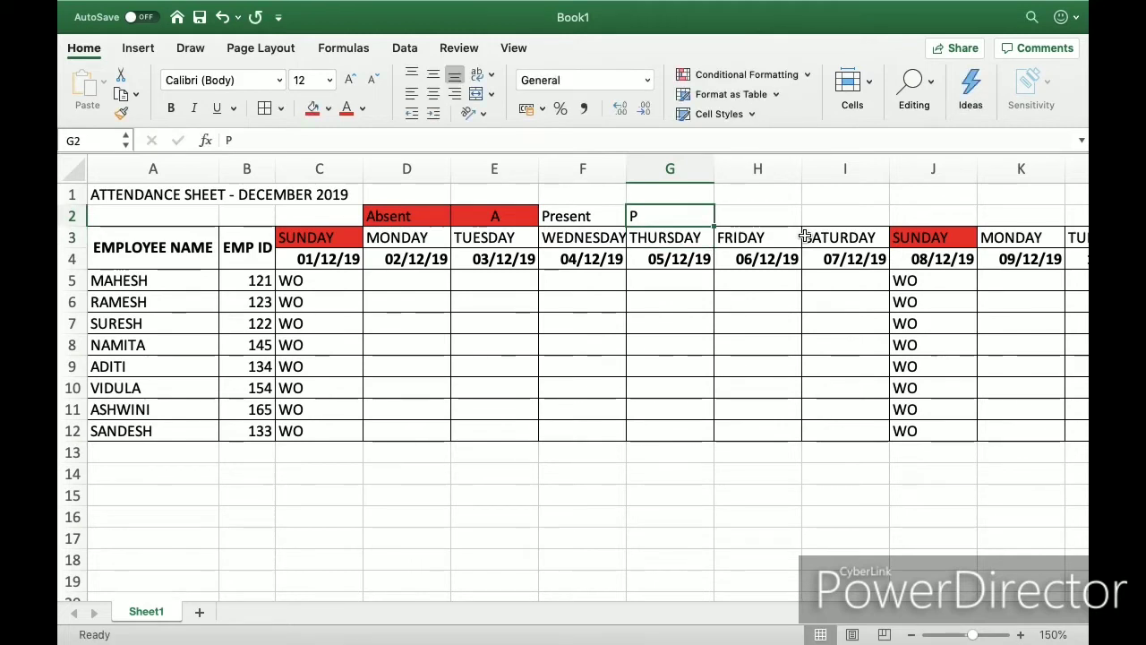
{"action": "left_click", "coordinate": [434, 94]}
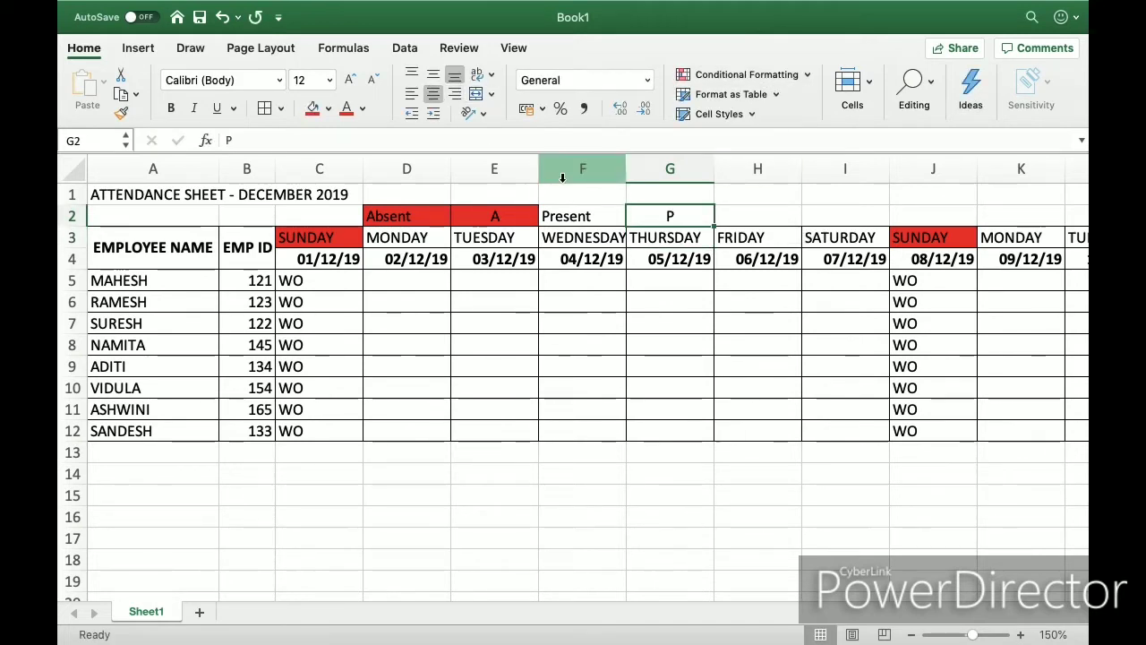
Fill the Present and P cells F2:G2 with light green.
{"action": "left_click_drag", "start_coordinate": [566, 215], "coordinate": [650, 213]}
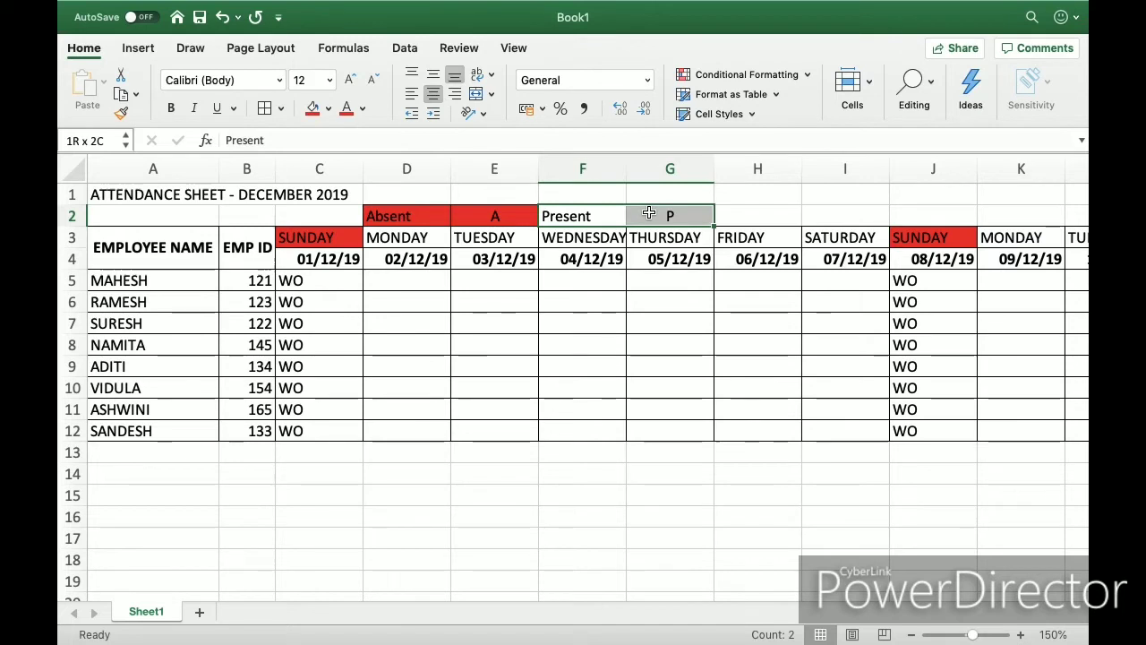
{"action": "left_click", "coordinate": [328, 109]}
{"action": "left_click", "coordinate": [383, 311]}
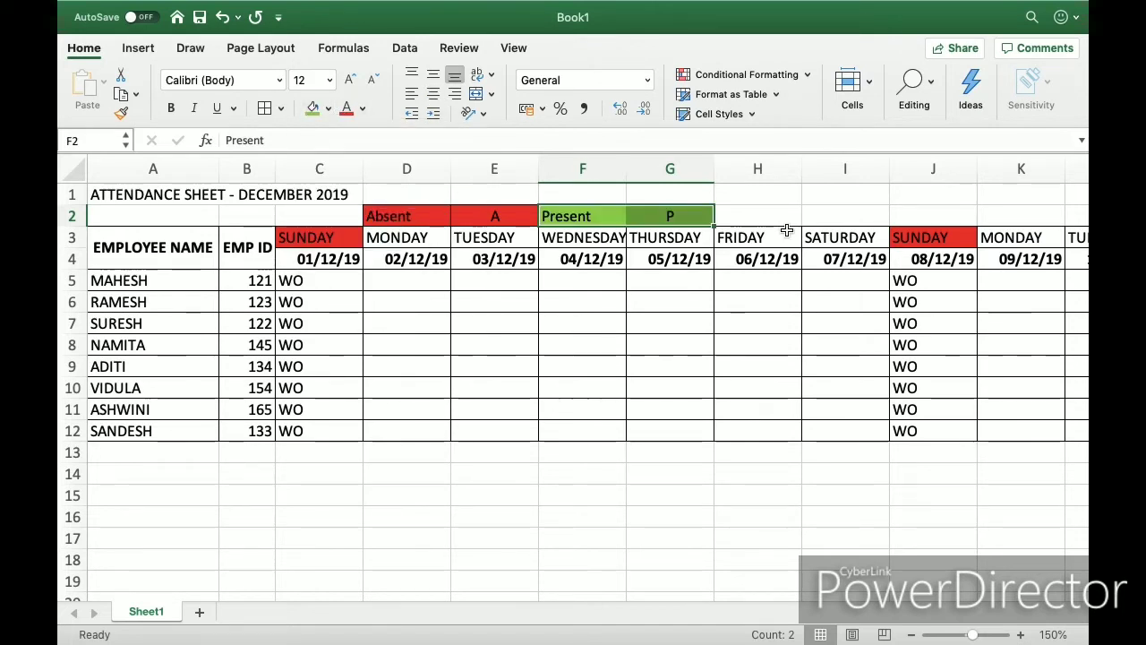
Enter the label Half Day in H2 and a horizontally centred code HD in I2.
{"action": "left_click", "coordinate": [759, 223]}
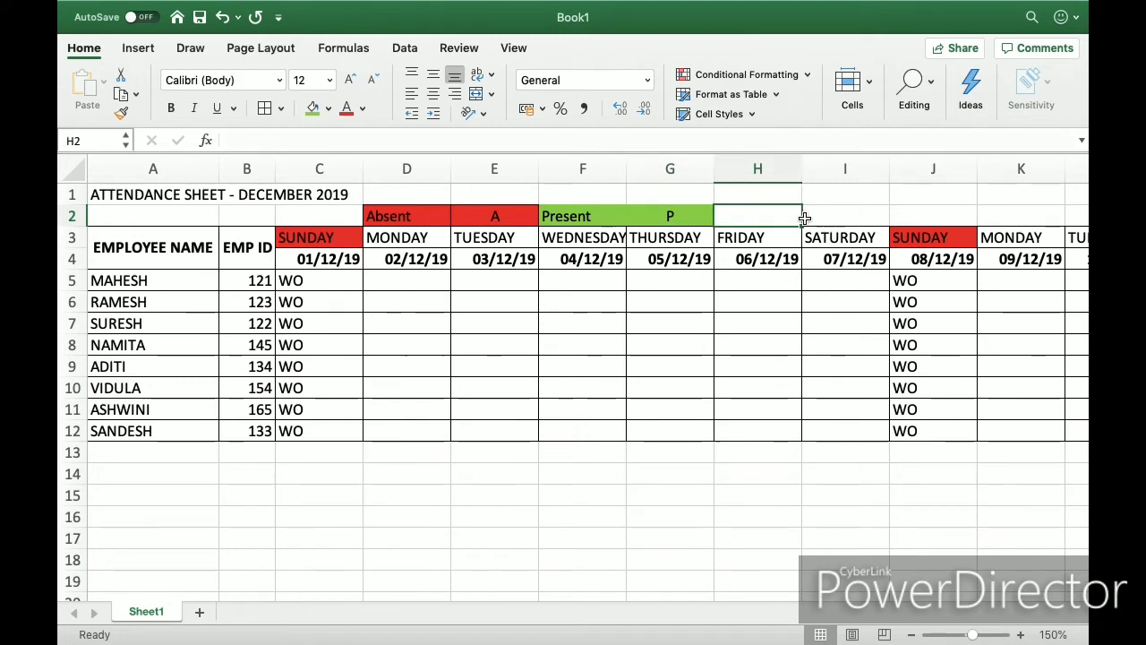
{"action": "type", "text": "Half"}
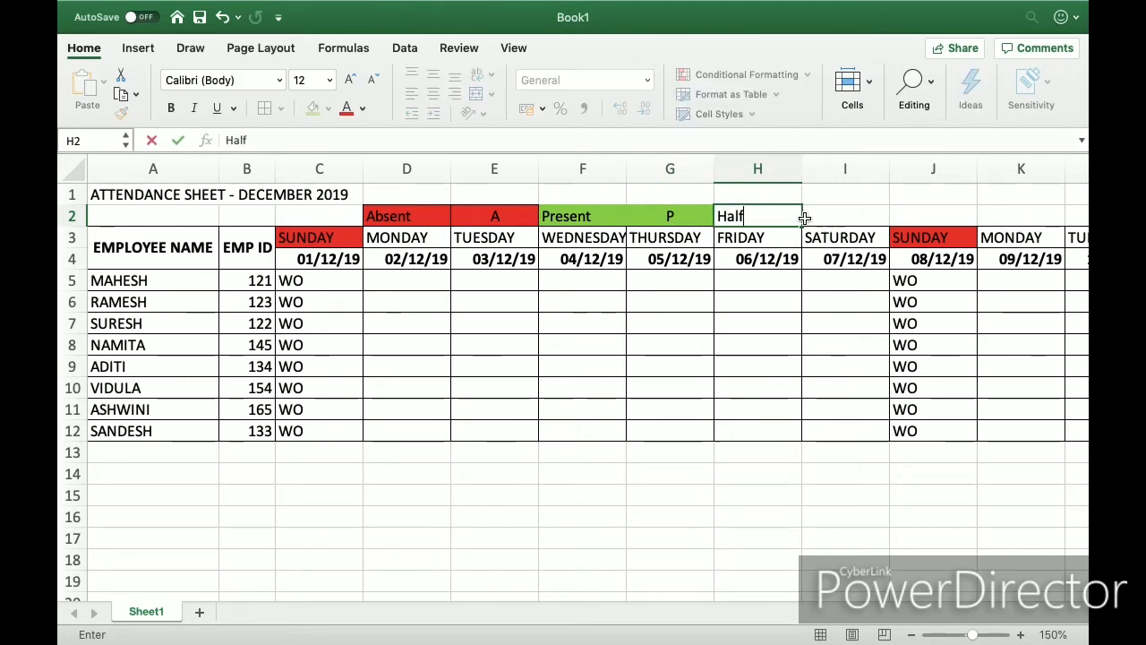
{"action": "key", "text": "BackSpace"}
{"action": "key", "text": "BackSpace"}
{"action": "key", "text": "BackSpace"}
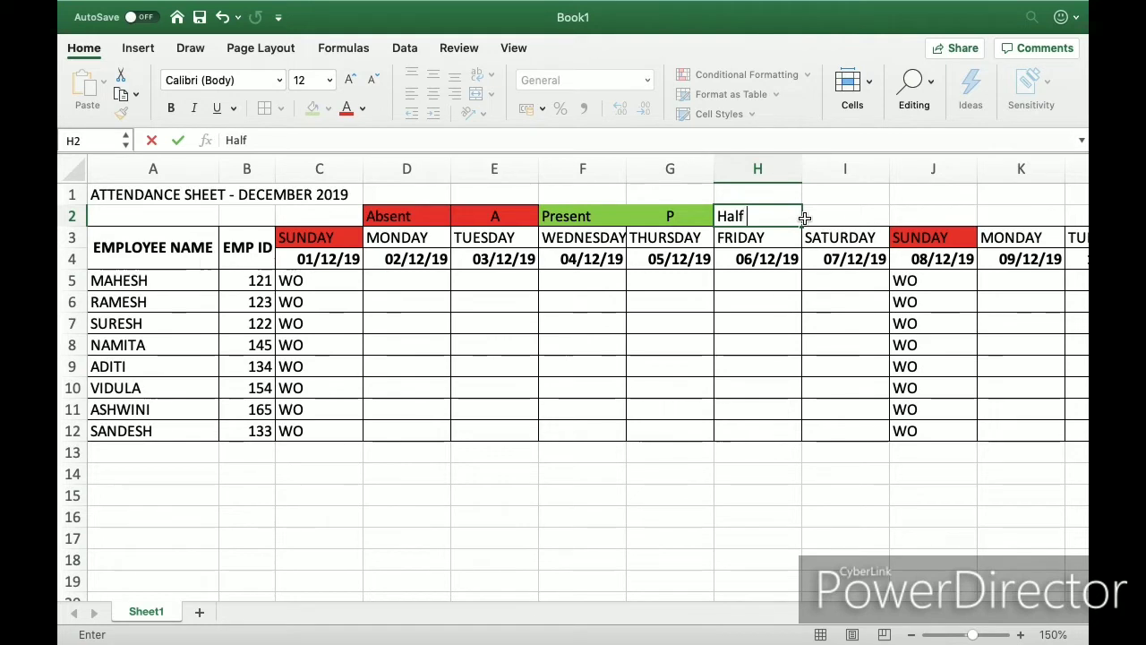
{"action": "key", "text": "Return"}
{"action": "left_click", "coordinate": [805, 218]}
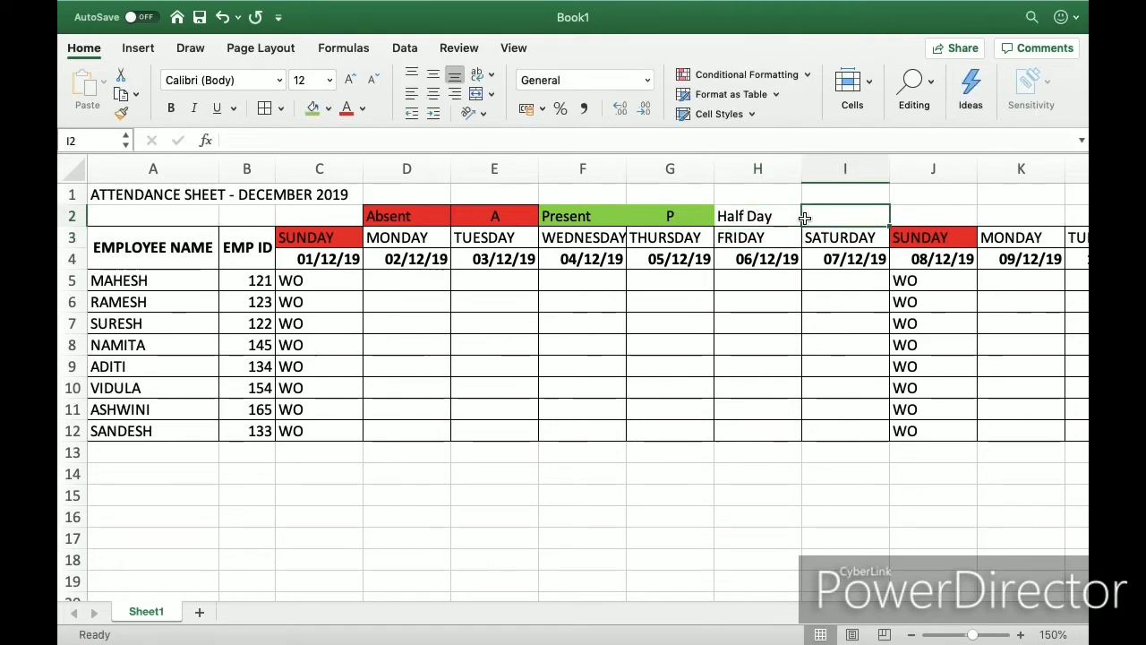
{"action": "type", "text": "HD"}
{"action": "key", "text": "Return"}
{"action": "left_click", "coordinate": [806, 218]}
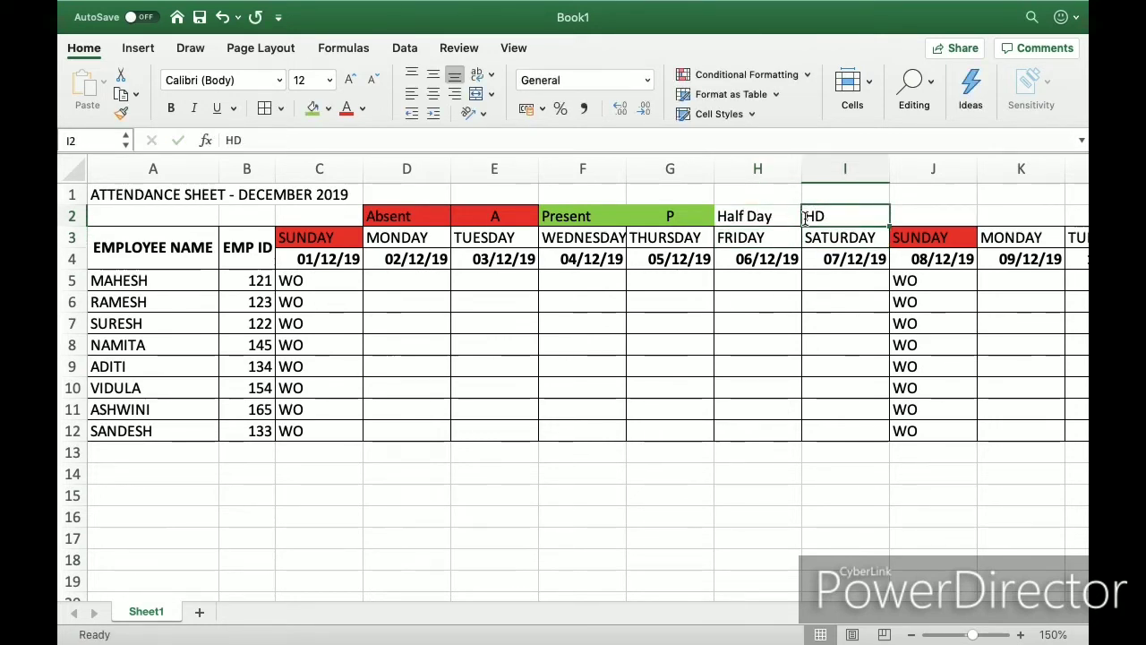
{"action": "left_click", "coordinate": [432, 100]}
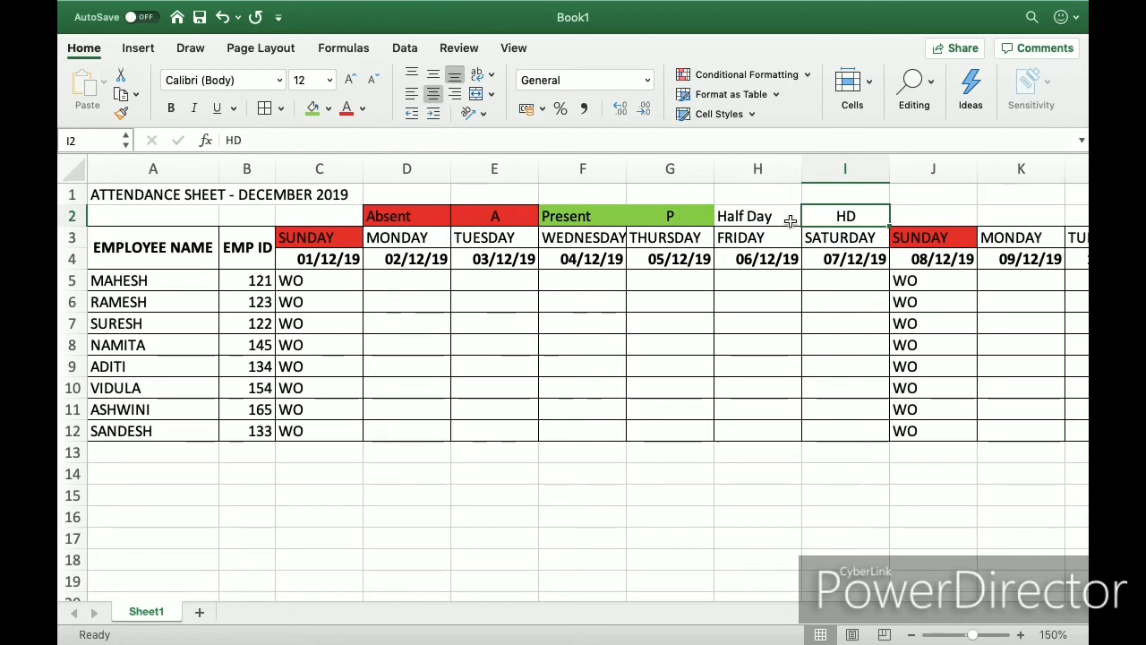
Fill the Half Day and HD cells H2:I2 with the standard orange colour.
{"action": "left_click_drag", "start_coordinate": [780, 220], "coordinate": [829, 218]}
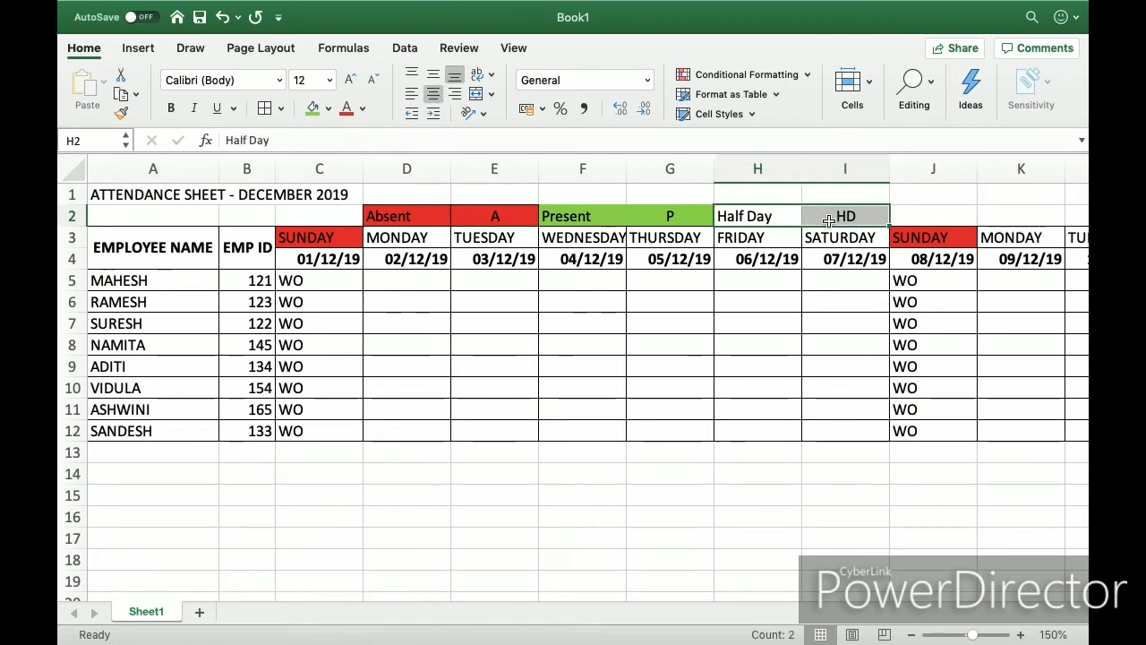
{"action": "left_click", "coordinate": [328, 108]}
{"action": "left_click", "coordinate": [350, 311]}
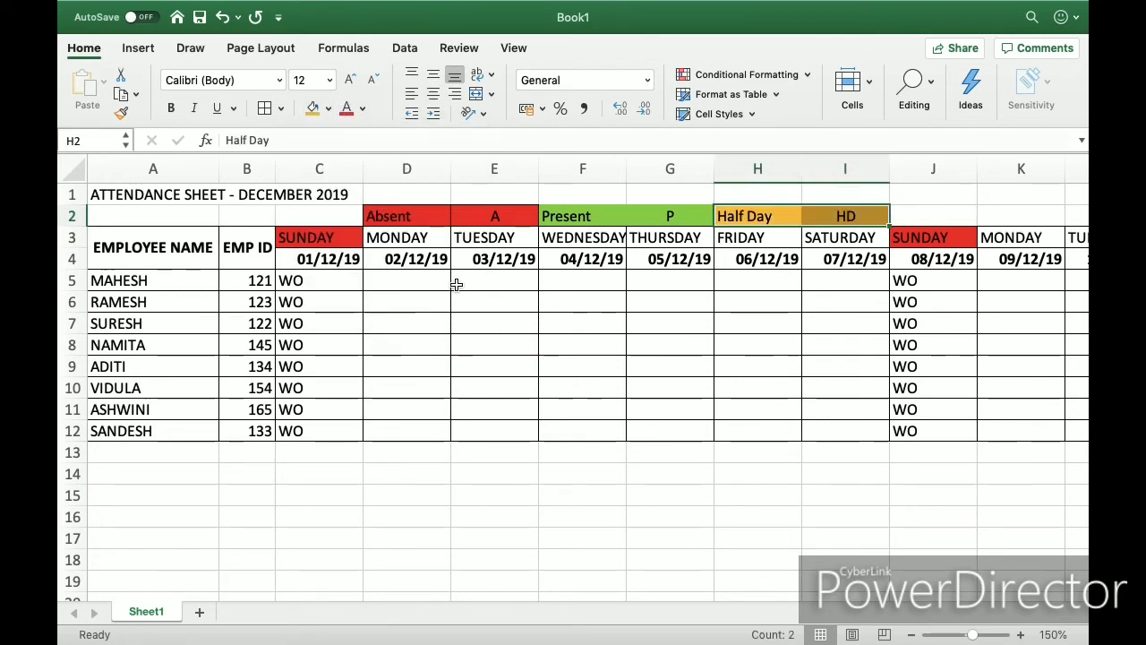
Apply all borders to the Present and Half Day legend cells F2:I2.
{"action": "left_click_drag", "start_coordinate": [608, 217], "coordinate": [830, 214]}
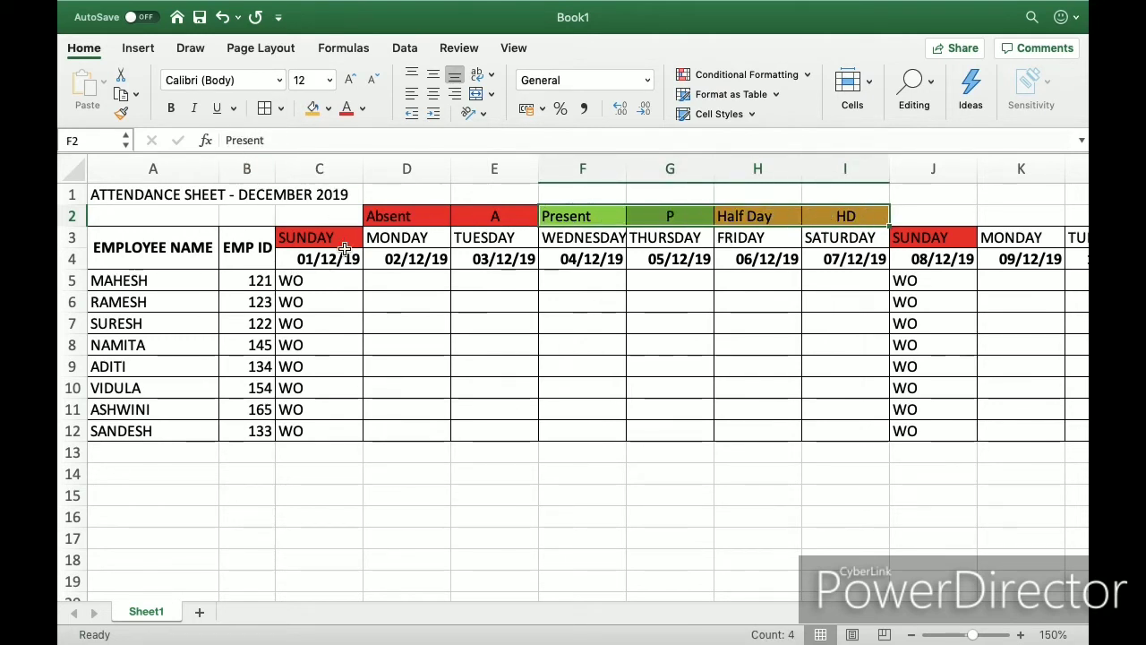
{"action": "left_click", "coordinate": [239, 197]}
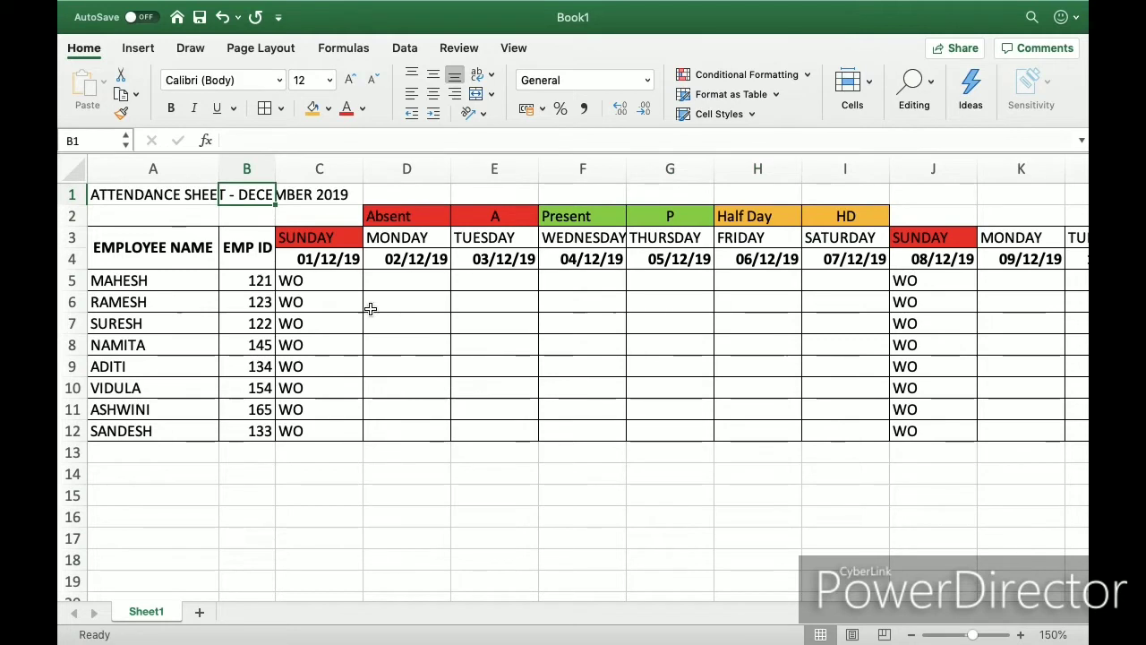
{"action": "left_click", "coordinate": [417, 236]}
{"action": "key", "text": "Right"}
{"action": "key", "text": "Right"}
{"action": "key", "text": "Right"}
{"action": "key", "text": "Right"}
{"action": "key", "text": "Right"}
{"action": "key", "text": "Right"}
{"action": "key", "text": "Right"}
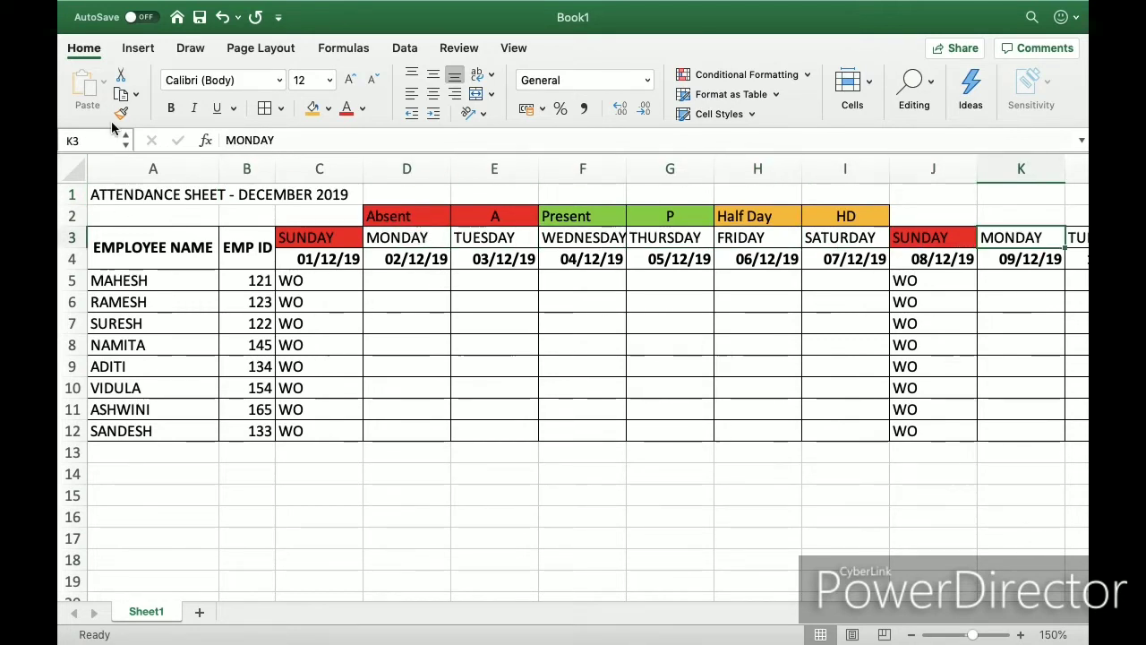
{"action": "left_click", "coordinate": [316, 286]}
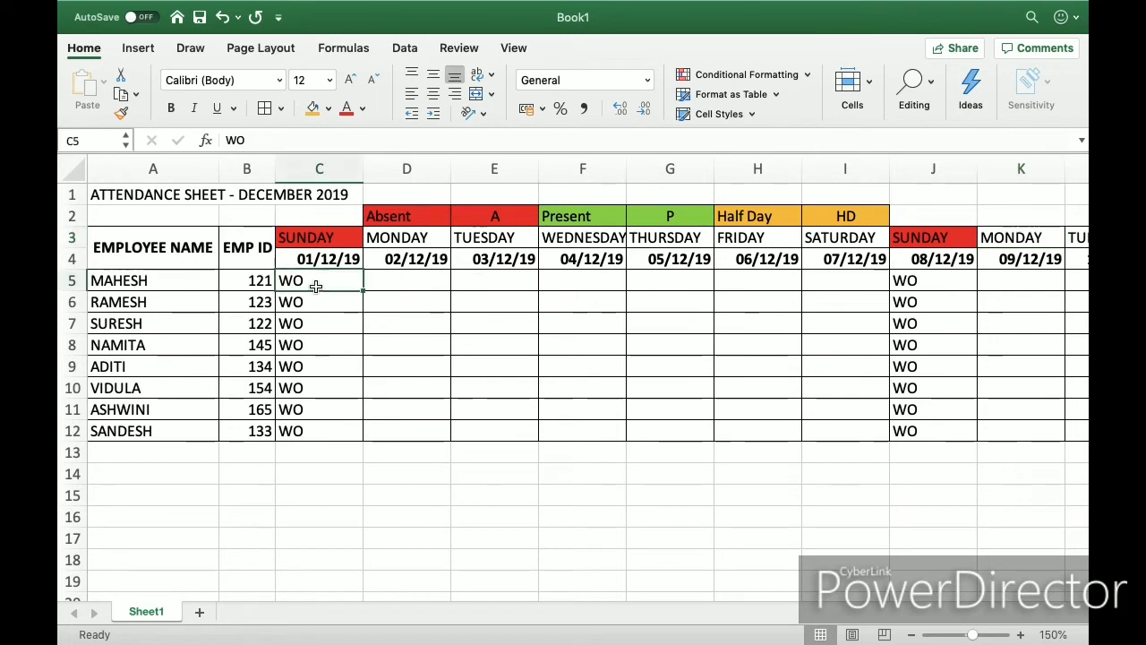
{"action": "left_click", "coordinate": [435, 275]}
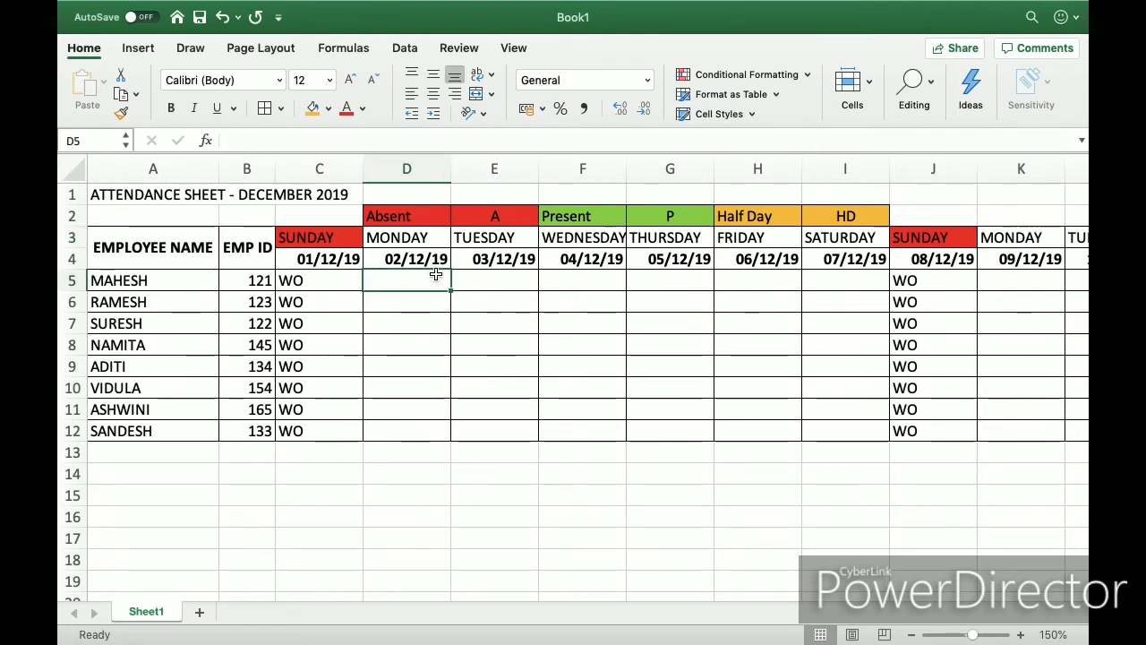
{"action": "type", "text": "P"}
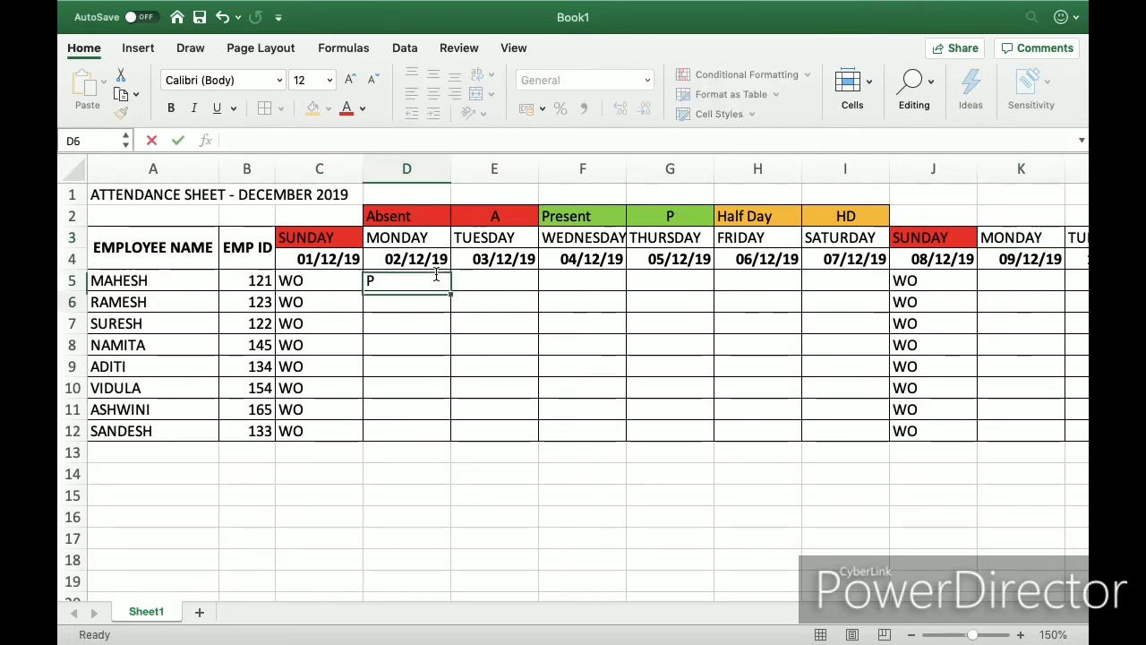
{"action": "key", "text": "Return"}
{"action": "left_click", "coordinate": [643, 223]}
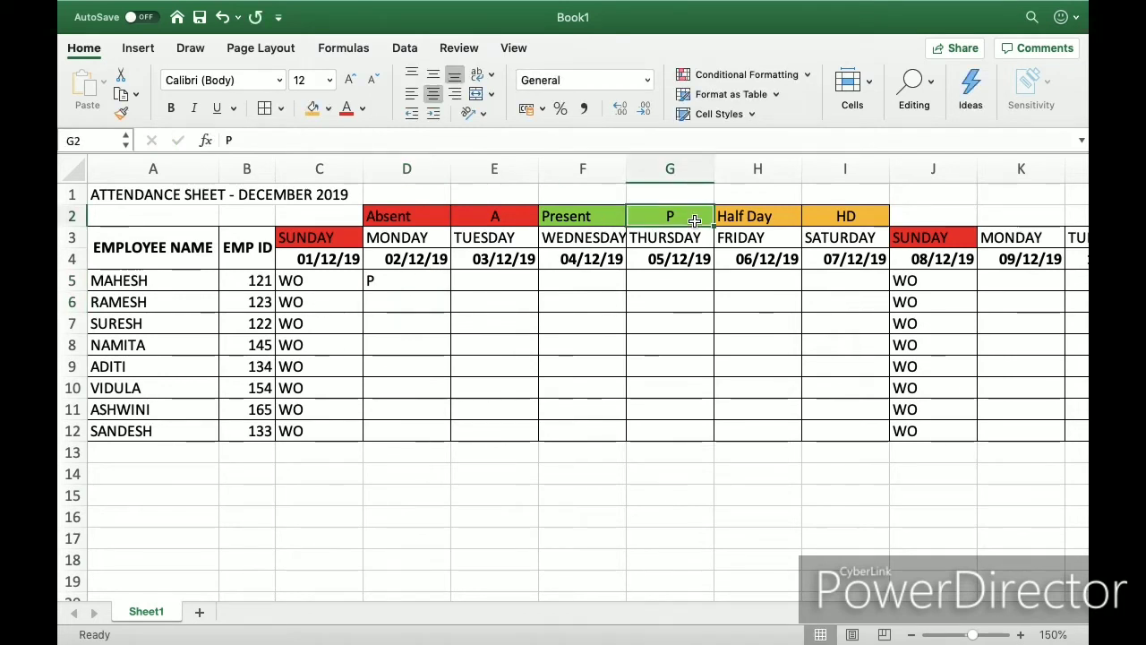
{"action": "left_click", "coordinate": [405, 281]}
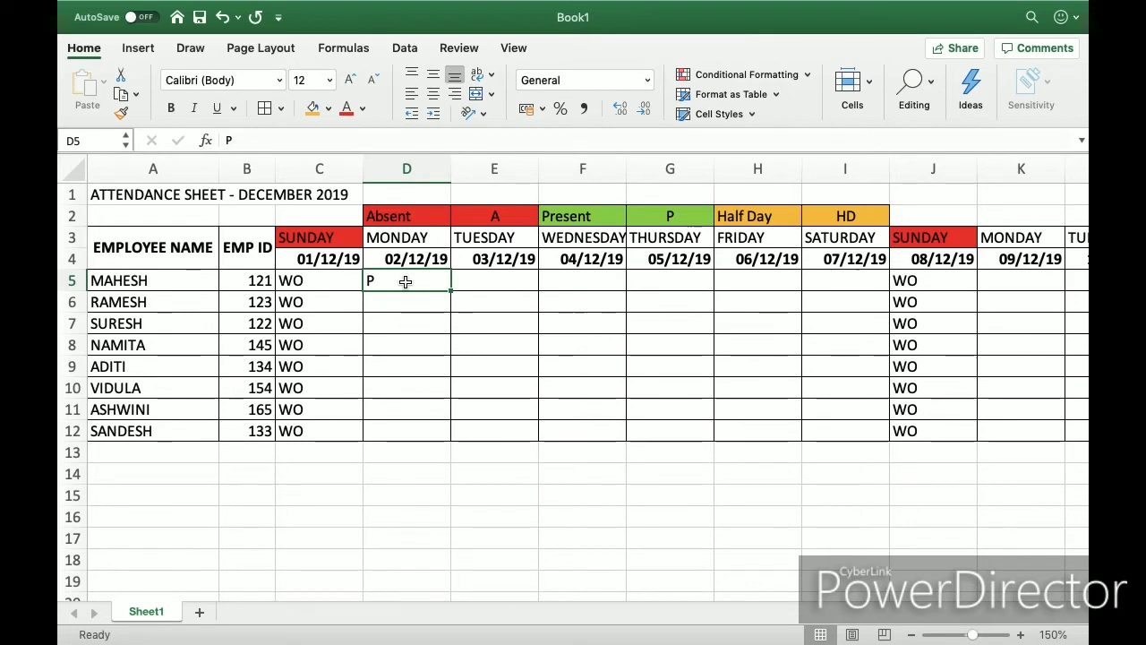
{"action": "key", "text": "Delete"}
Select the attendance entry range C5:AG12, covering all employees and every date from 01/12/19 to 31/12/19.
{"action": "key", "text": "Left"}
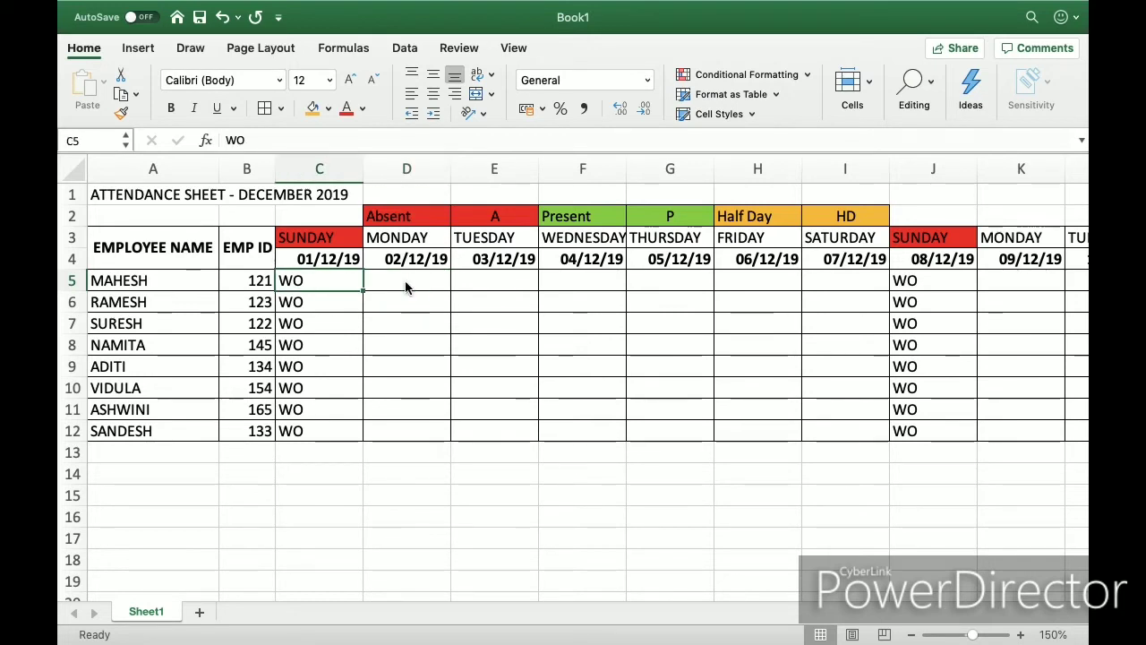
{"action": "key", "text": "shift+Down"}
{"action": "key", "text": "shift+Down"}
{"action": "key", "text": "shift+Down"}
{"action": "key", "text": "shift+Down"}
{"action": "key", "text": "shift+Down"}
{"action": "key", "text": "shift+Down"}
{"action": "key", "text": "Down"}
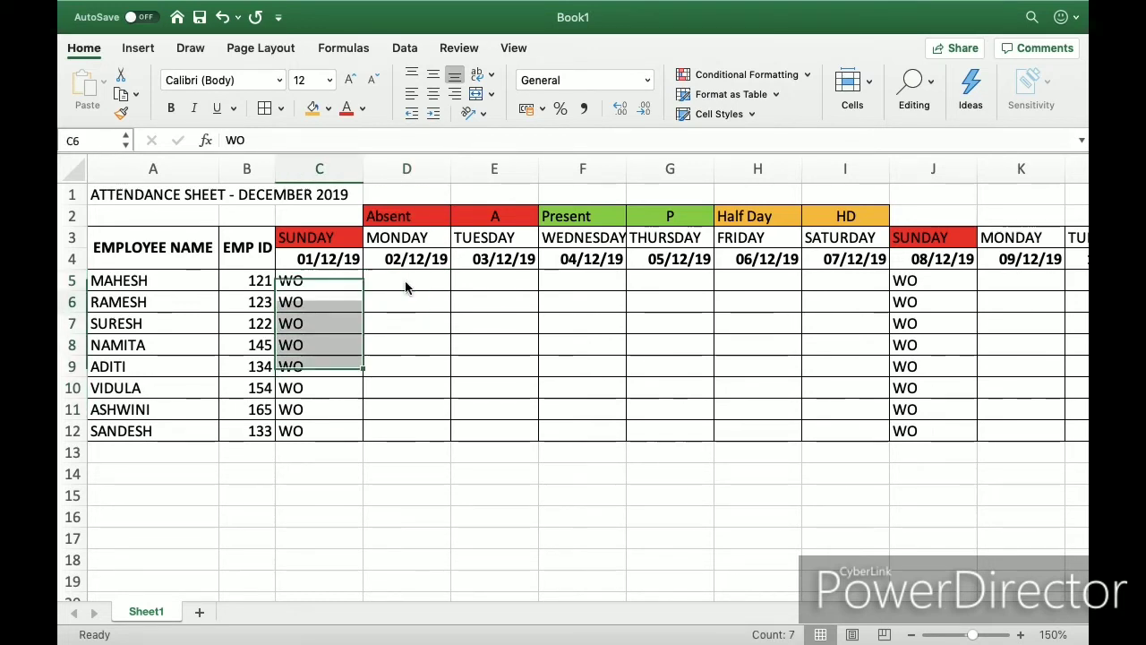
{"action": "key", "text": "Up"}
{"action": "key", "text": "shift+Down"}
{"action": "key", "text": "shift+Down"}
{"action": "key", "text": "shift+Down"}
{"action": "key", "text": "shift+Down"}
{"action": "key", "text": "shift+Down"}
{"action": "key", "text": "shift+Down"}
{"action": "key", "text": "shift+Down"}
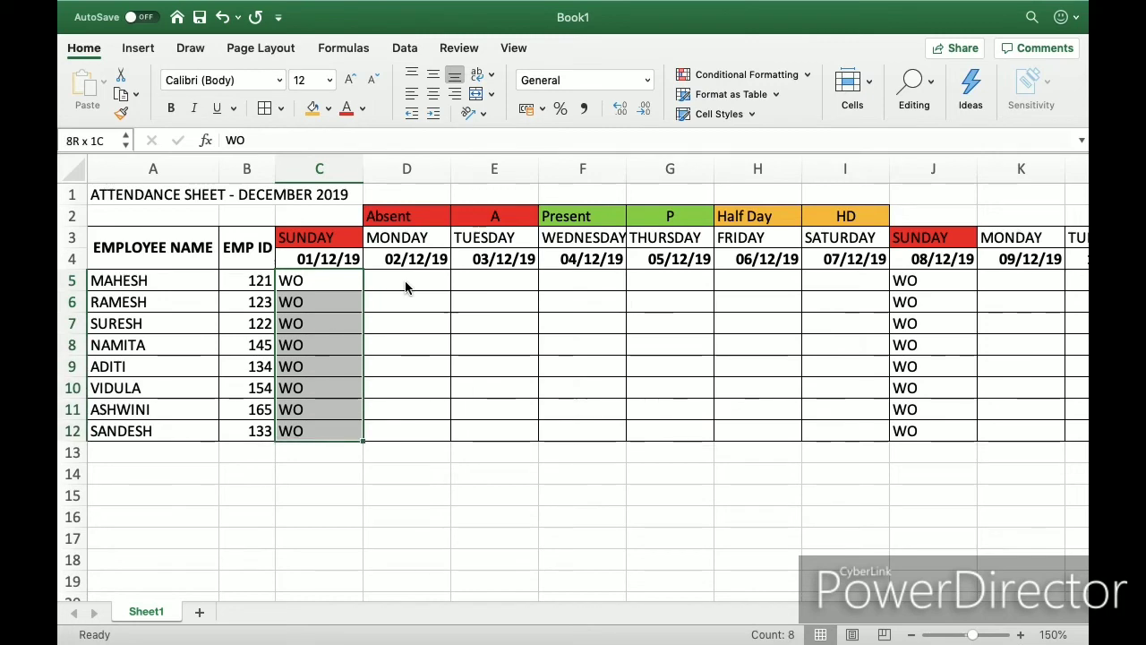
{"action": "key", "text": "shift+Right"}
{"action": "key", "text": "shift+Right"}
{"action": "key", "text": "shift+Right"}
{"action": "key", "text": "shift+Right"}
{"action": "key", "text": "shift+Right"}
{"action": "key", "text": "shift+Right"}
{"action": "key", "text": "shift+Right"}
{"action": "key", "text": "shift+Right"}
{"action": "key", "text": "shift+Right"}
{"action": "key", "text": "shift+Right"}
{"action": "key", "text": "shift+Right"}
{"action": "key", "text": "shift+Right"}
{"action": "key", "text": "shift+Right"}
{"action": "key", "text": "shift+Right"}
{"action": "key", "text": "shift+Right"}
{"action": "key", "text": "shift+Right"}
{"action": "key", "text": "shift+Right"}
{"action": "key", "text": "shift+Right"}
{"action": "key", "text": "shift+Right"}
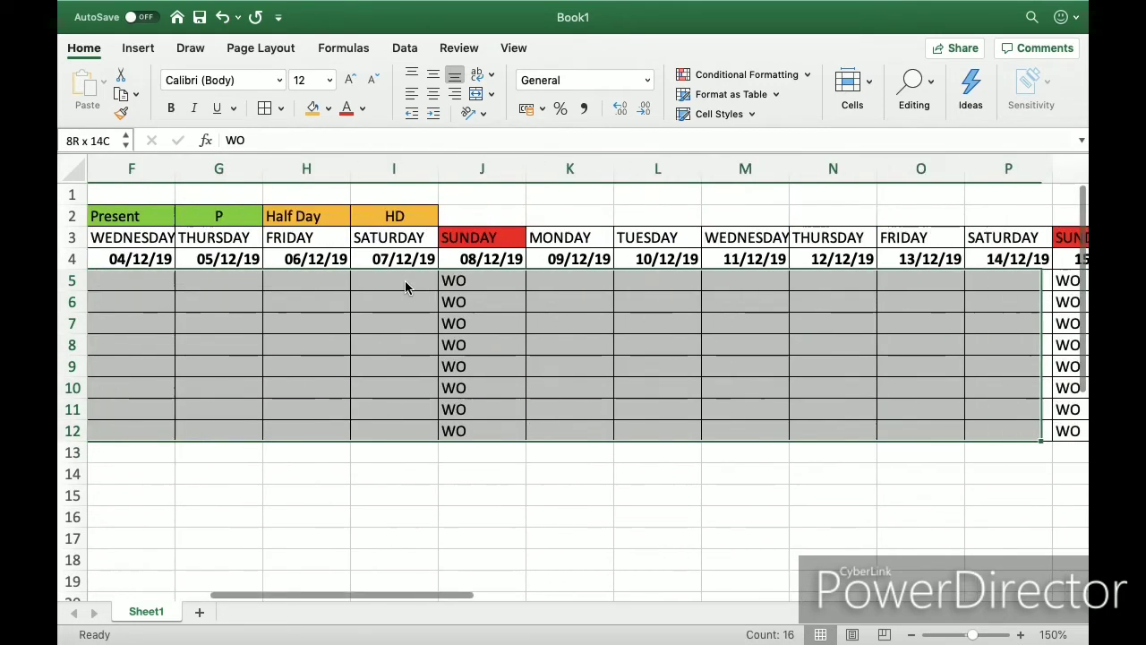
{"action": "key", "text": "shift+Right"}
{"action": "key", "text": "shift+Right"}
{"action": "key", "text": "shift+Right"}
{"action": "key", "text": "shift+Right"}
{"action": "key", "text": "shift+Right"}
{"action": "key", "text": "shift+Right"}
{"action": "key", "text": "shift+Right"}
{"action": "key", "text": "shift+Right"}
{"action": "key", "text": "shift+Right"}
{"action": "key", "text": "shift+Right"}
{"action": "key", "text": "shift+Right"}
{"action": "key", "text": "shift+Right"}
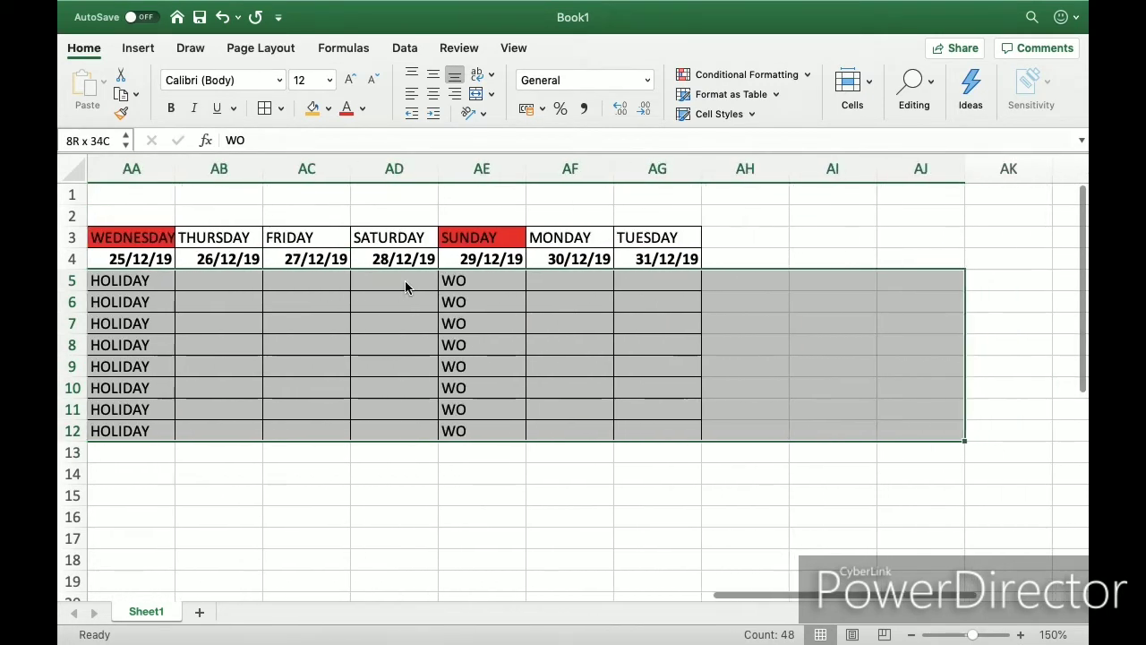
{"action": "key", "text": "shift+Left"}
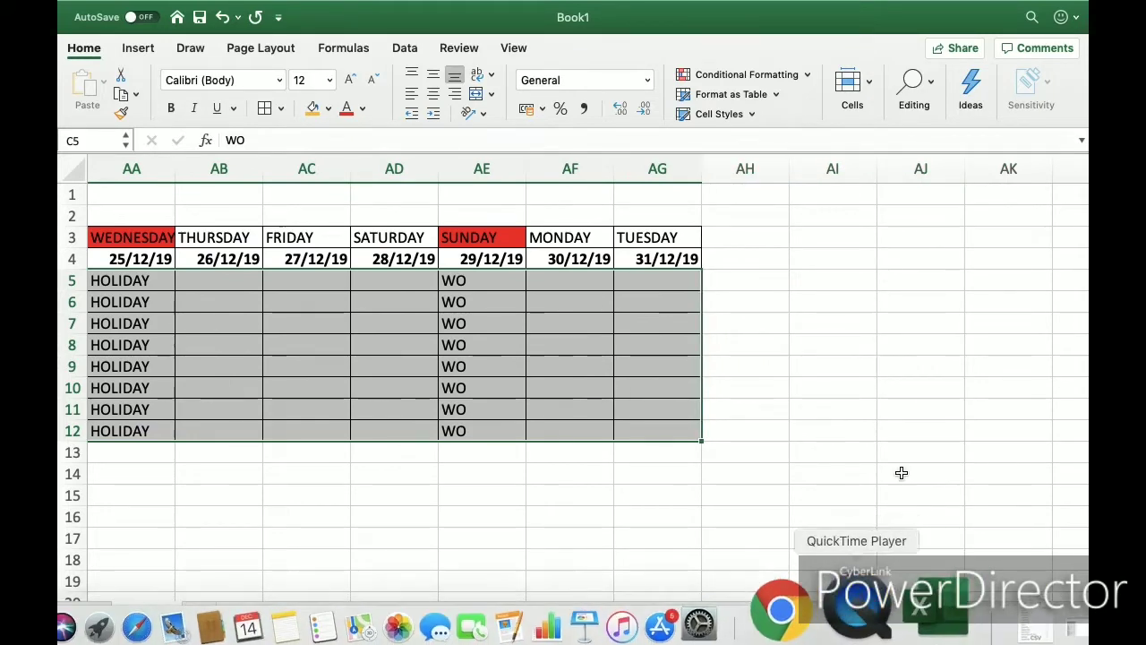
Open the conditional formatting rules manager for the selected attendance range C5:AG12 and move its dialog clear of the legend.
{"action": "left_click_drag", "start_coordinate": [840, 595], "coordinate": [192, 609]}
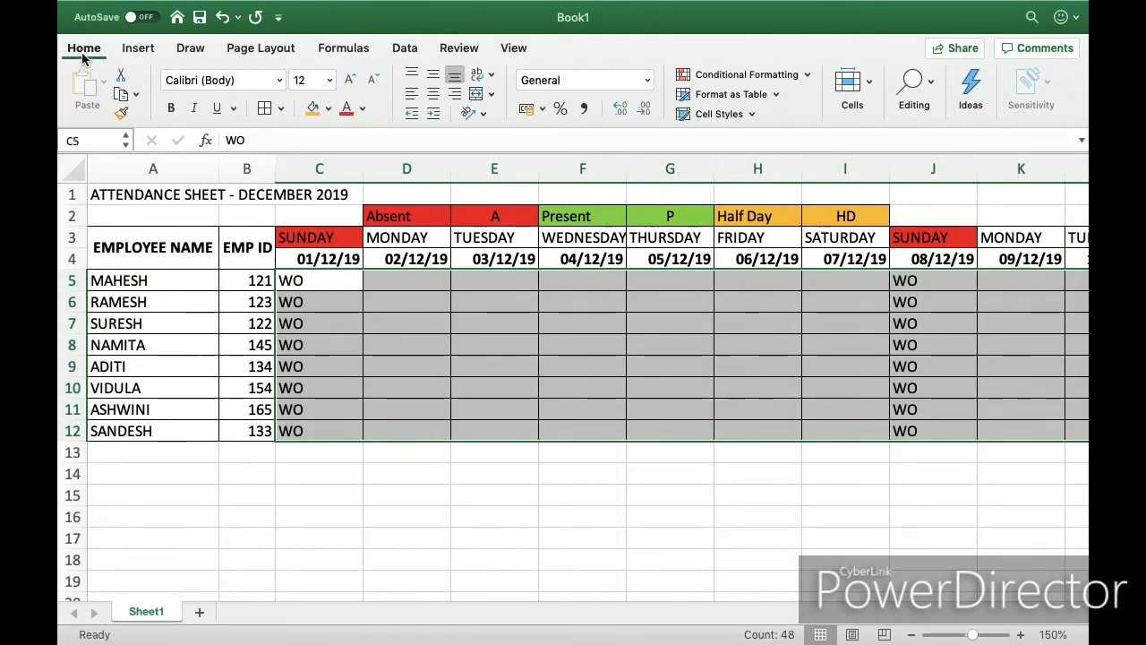
{"action": "left_click", "coordinate": [807, 81]}
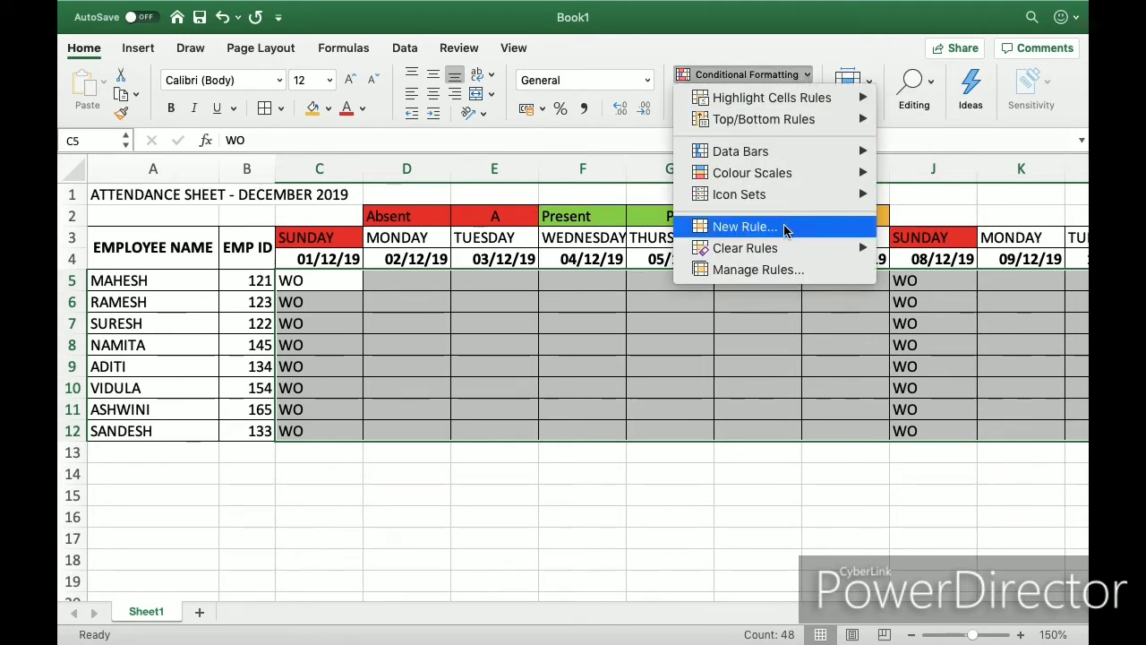
{"action": "left_click", "coordinate": [795, 269]}
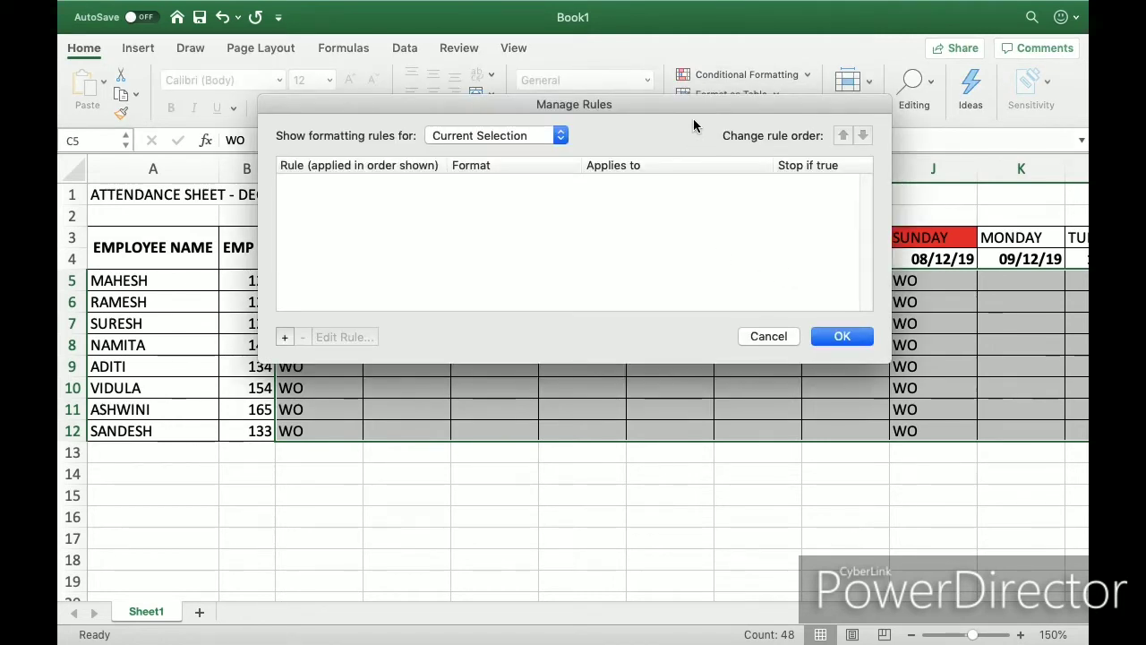
{"action": "left_click_drag", "start_coordinate": [693, 109], "coordinate": [612, 375]}
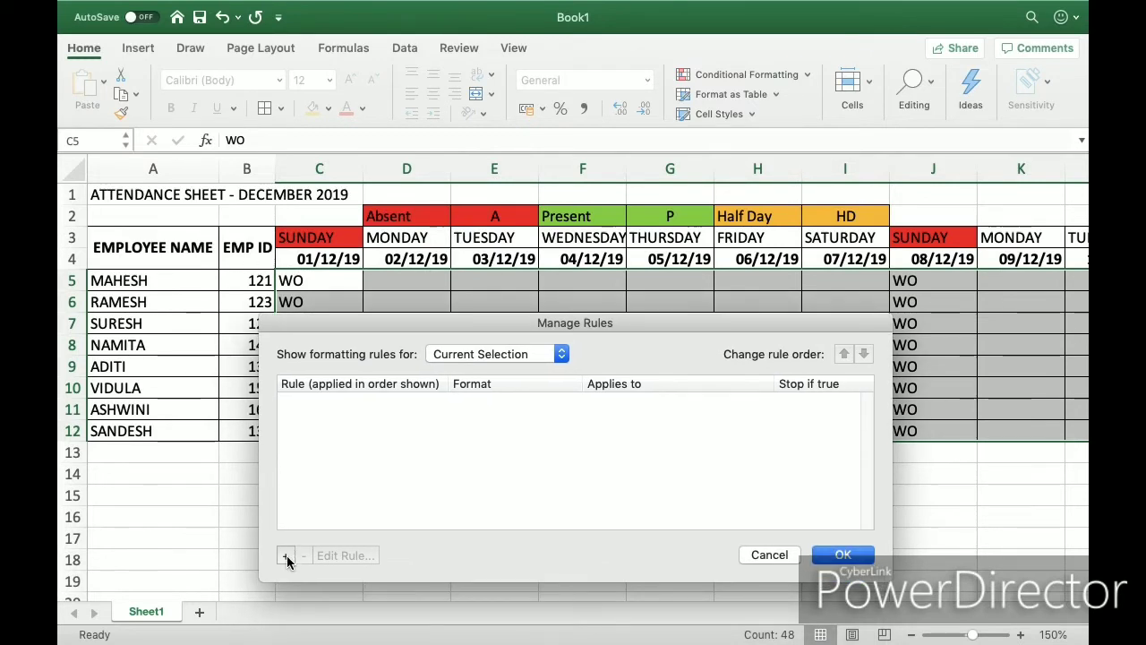
Add a Classic conditional formatting rule that only formats cells containing the specific text A.
{"action": "left_click", "coordinate": [285, 555]}
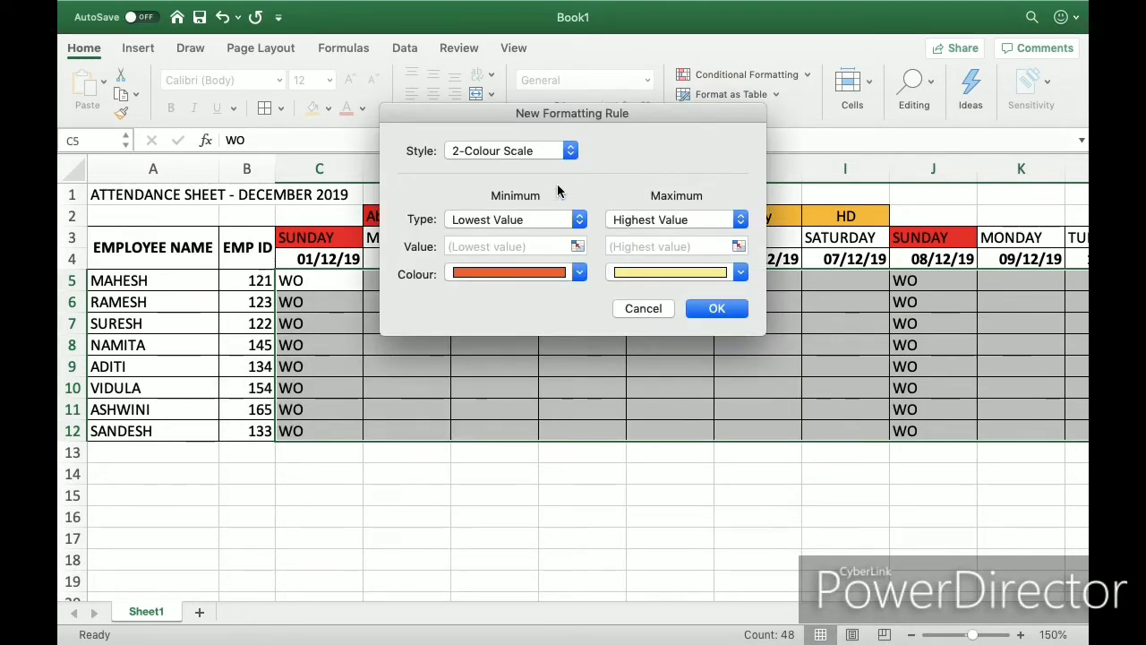
{"action": "left_click", "coordinate": [573, 153]}
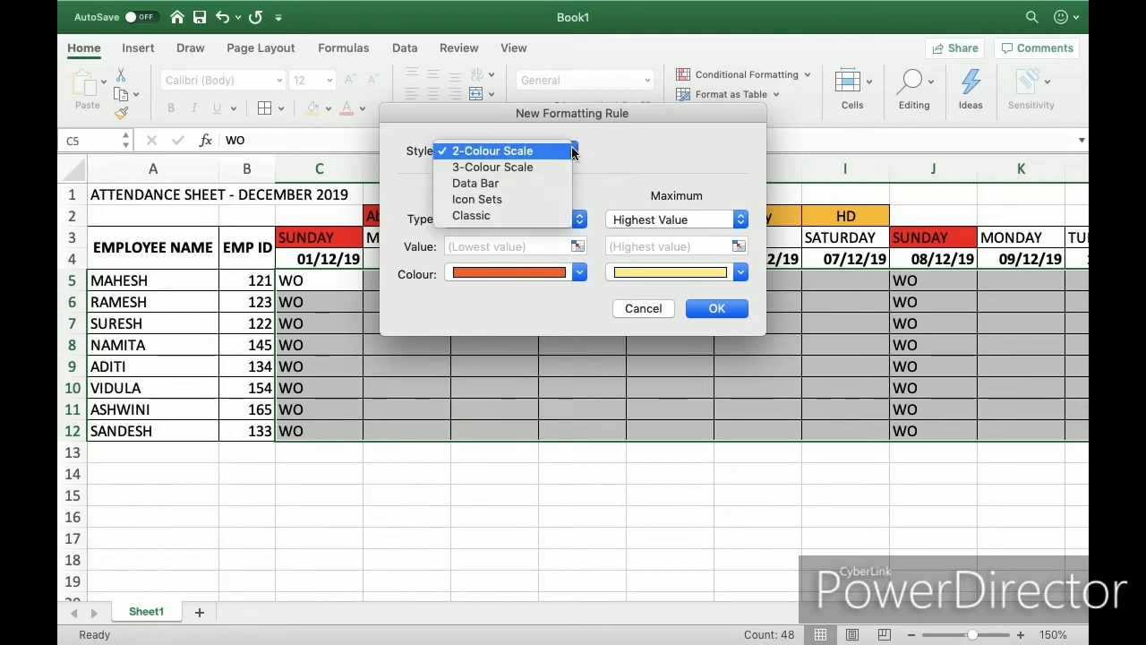
{"action": "left_click", "coordinate": [506, 216]}
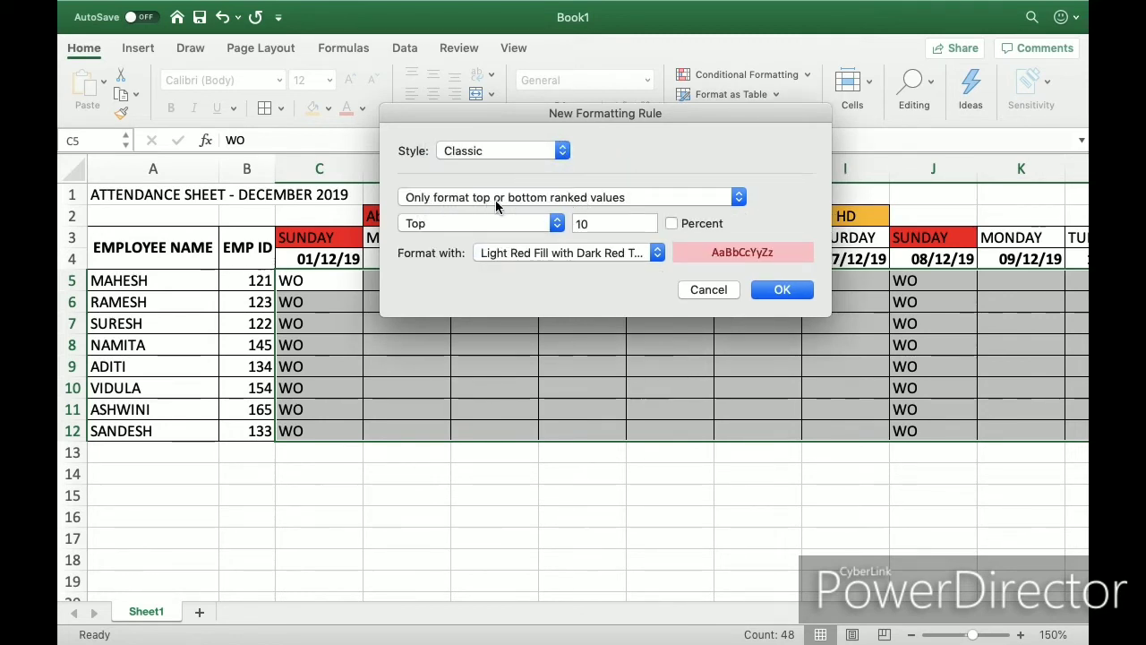
{"action": "left_click", "coordinate": [740, 199]}
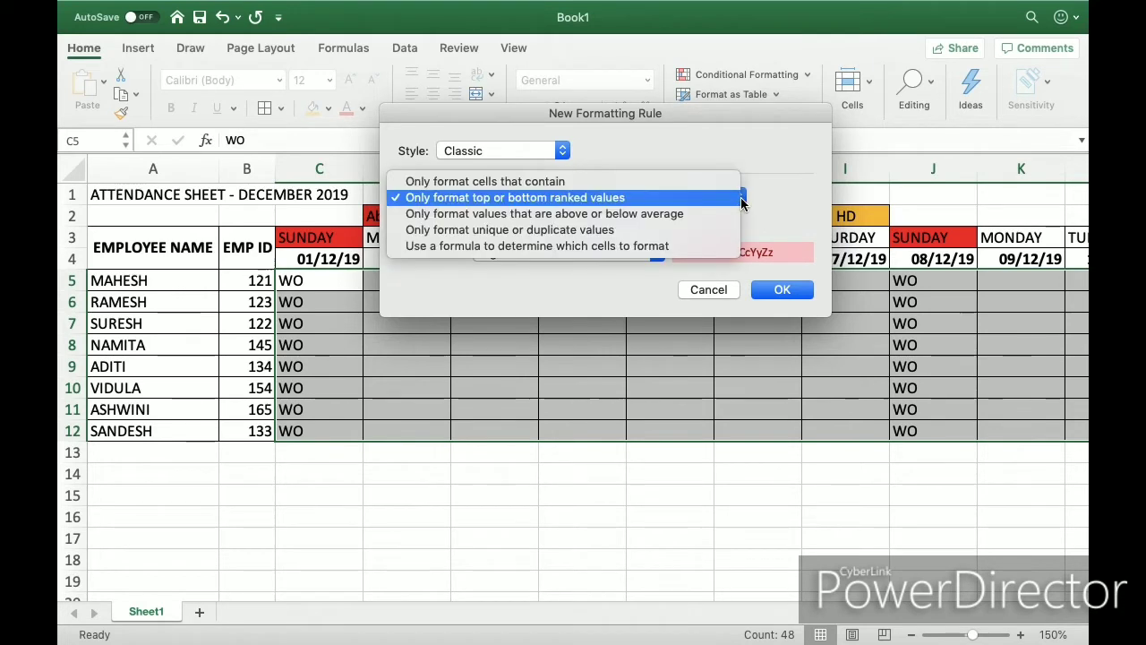
{"action": "left_click", "coordinate": [609, 183]}
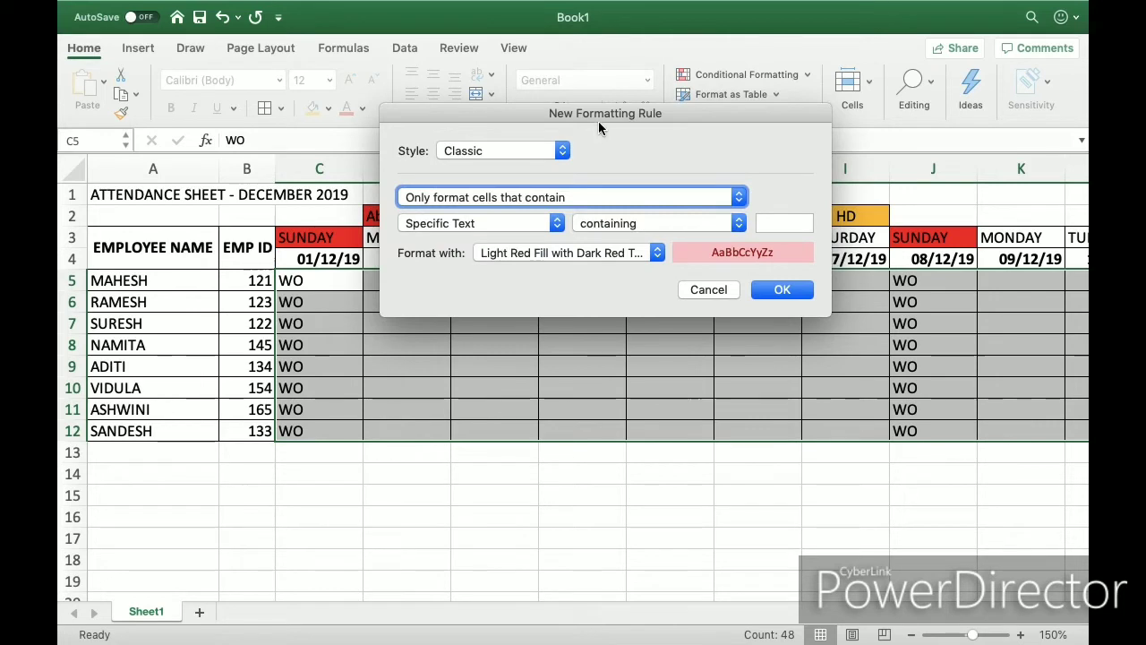
{"action": "left_click_drag", "start_coordinate": [609, 112], "coordinate": [508, 302]}
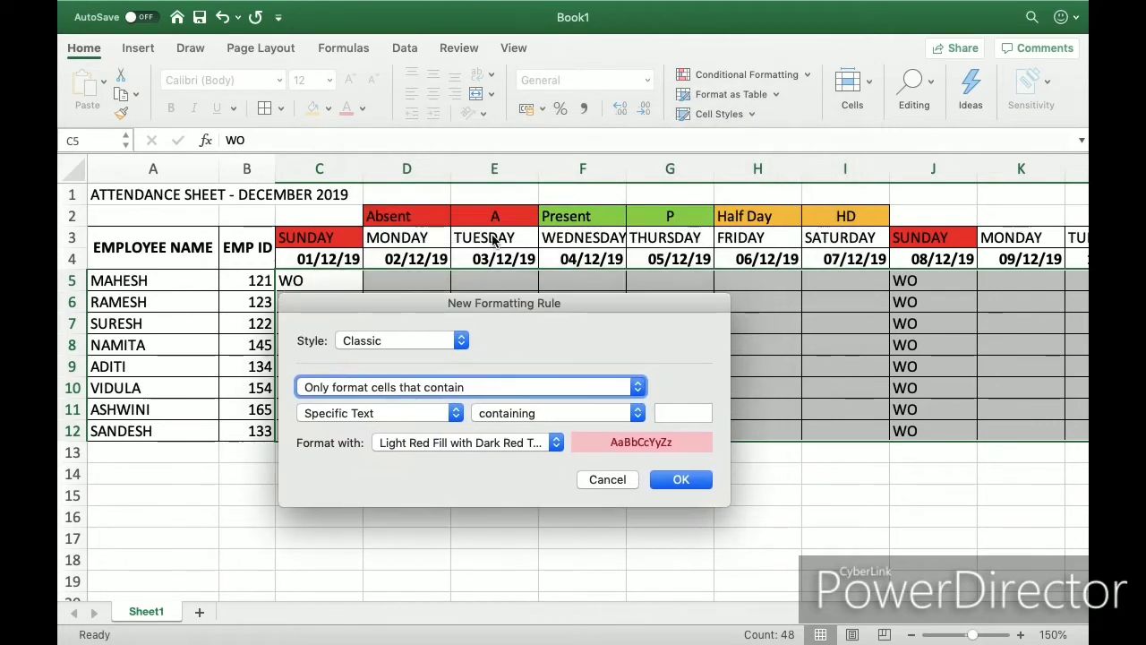
{"action": "left_click", "coordinate": [680, 414]}
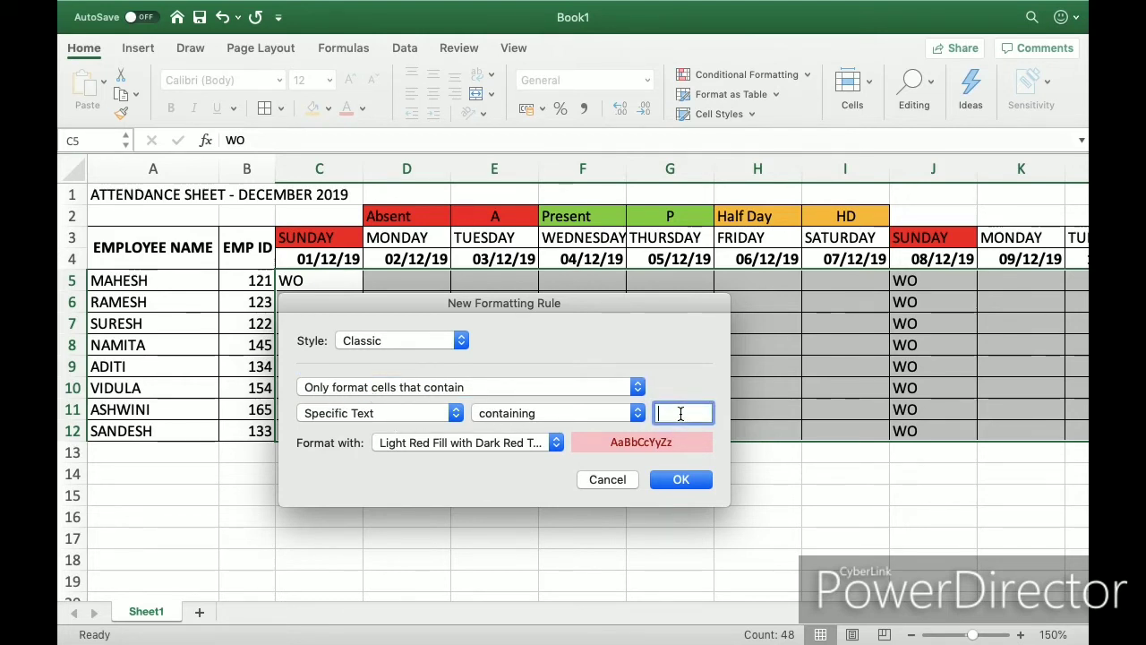
{"action": "type", "text": "A"}
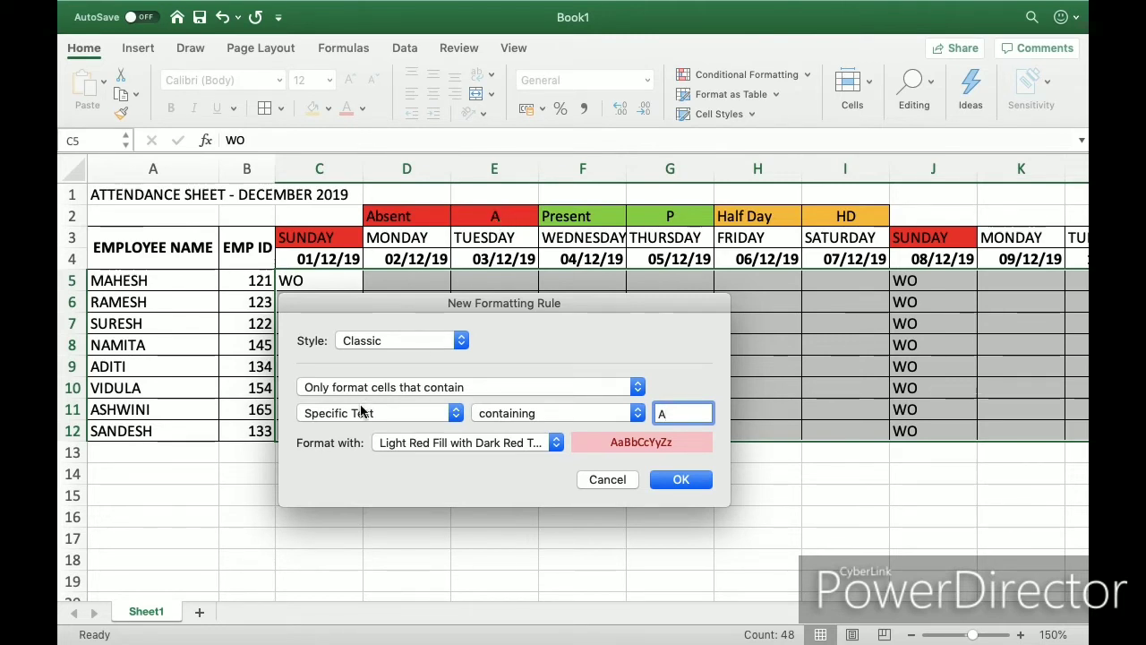
Give the rule for text A a customised format with the standard red background fill and save the rule.
{"action": "left_click", "coordinate": [557, 445]}
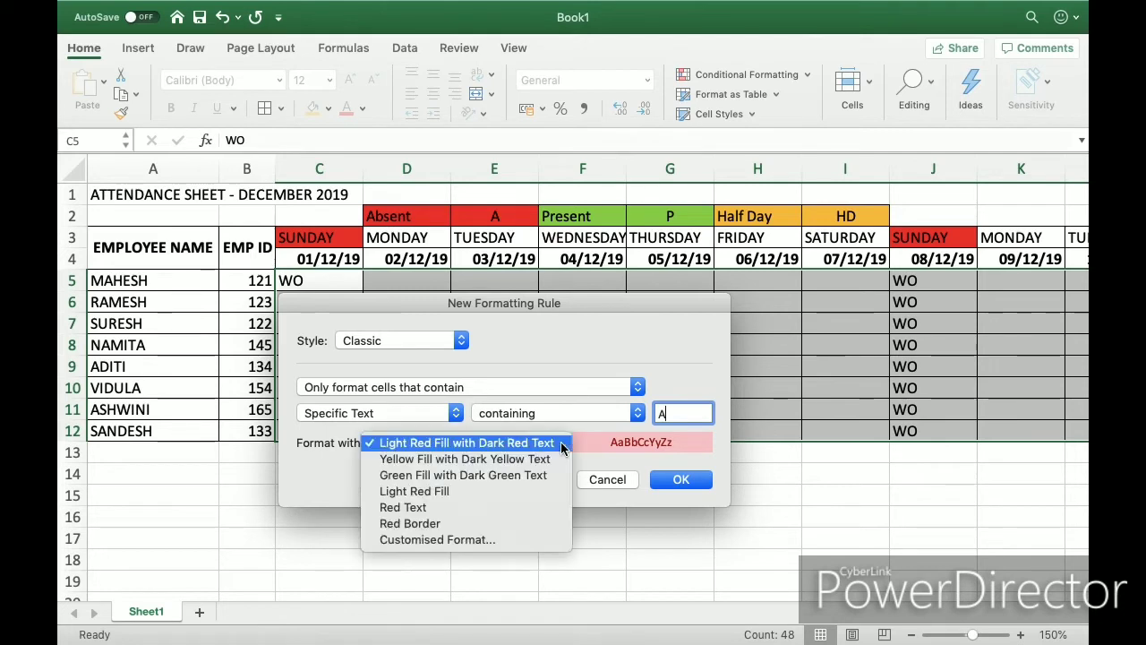
{"action": "left_click", "coordinate": [434, 540]}
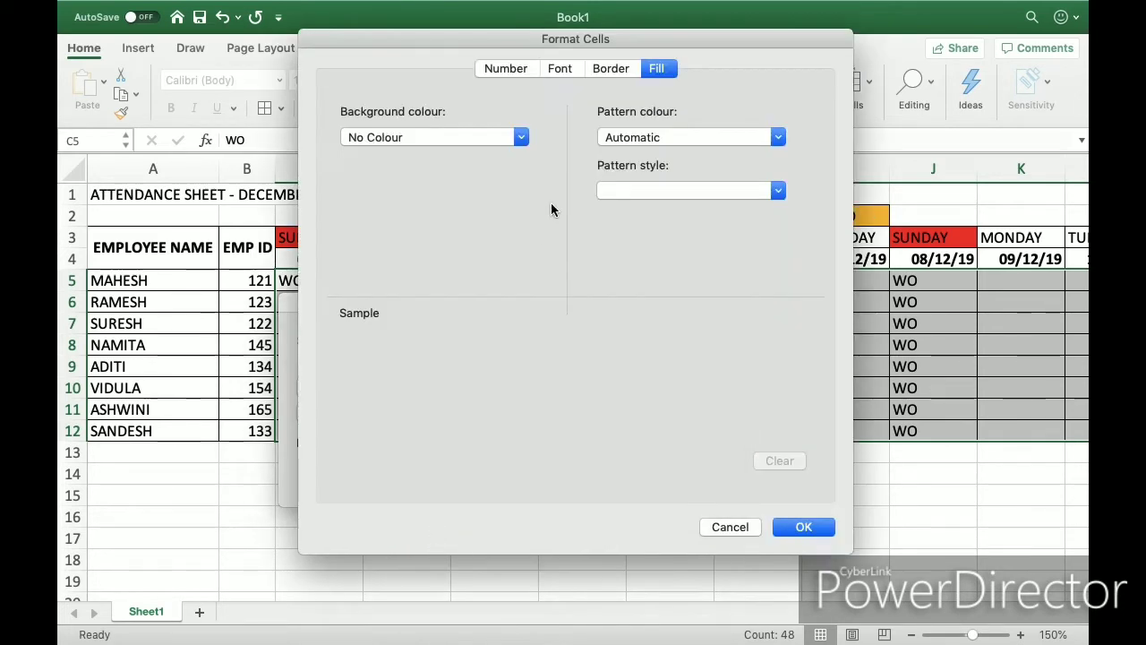
{"action": "left_click", "coordinate": [612, 70]}
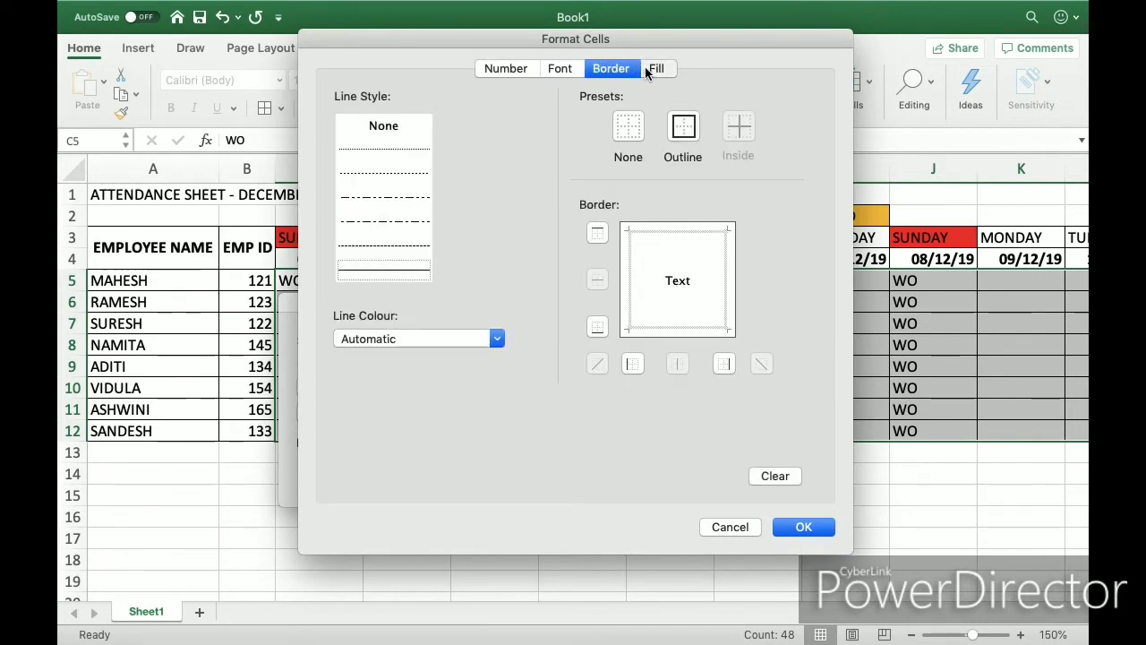
{"action": "left_click", "coordinate": [649, 72]}
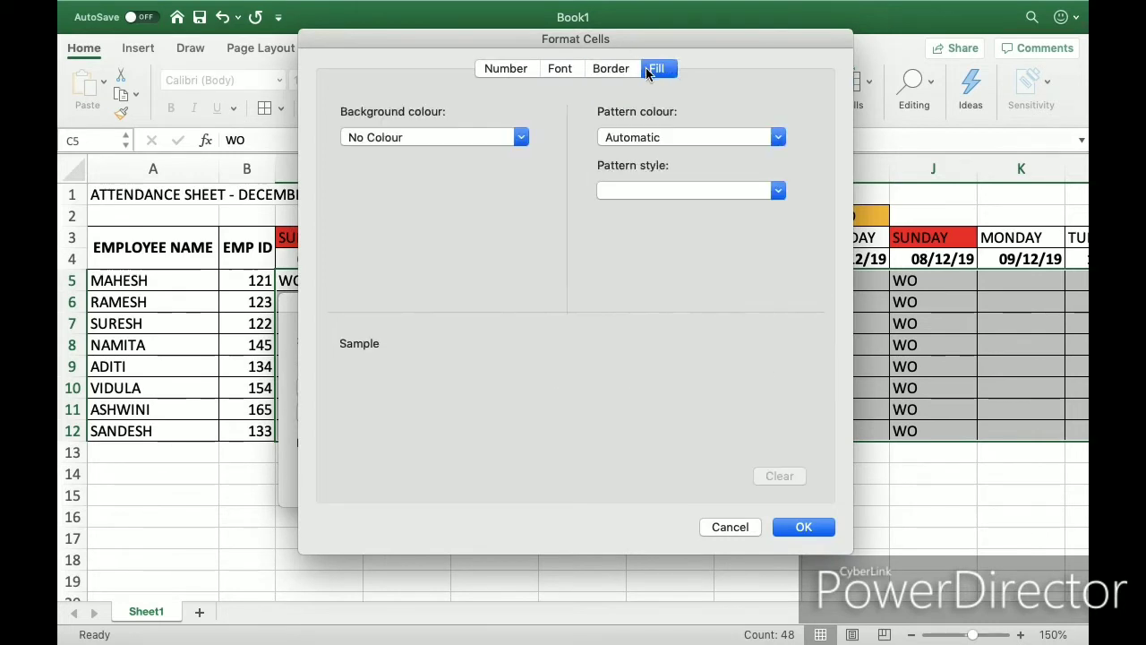
{"action": "left_click", "coordinate": [520, 138]}
{"action": "left_click", "coordinate": [373, 340]}
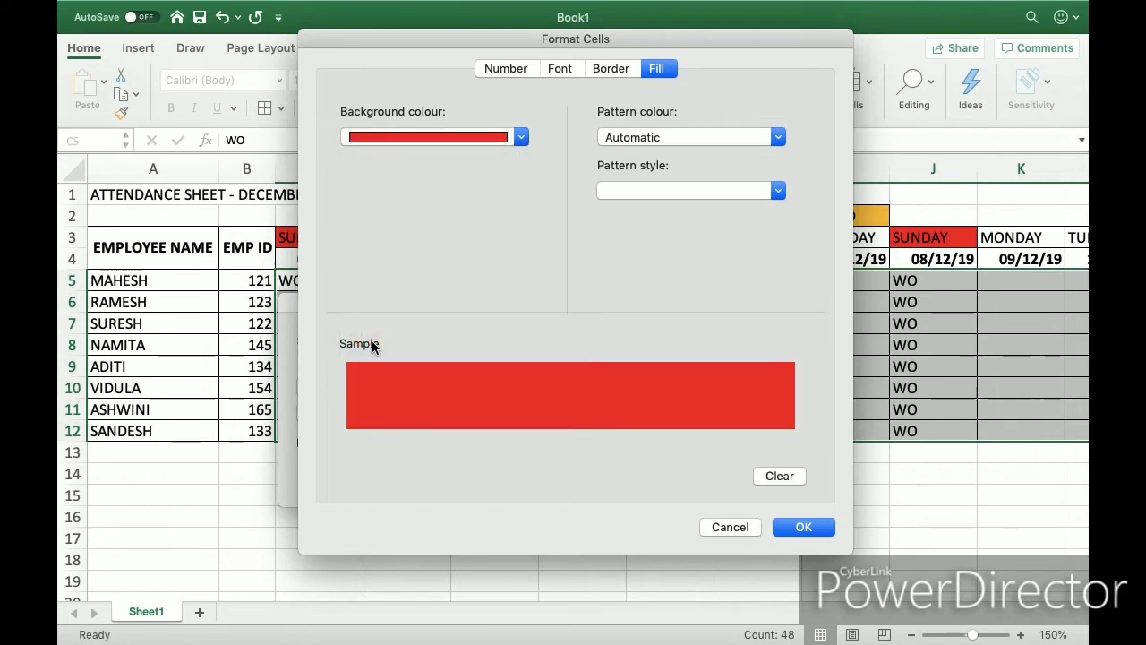
{"action": "left_click", "coordinate": [802, 526]}
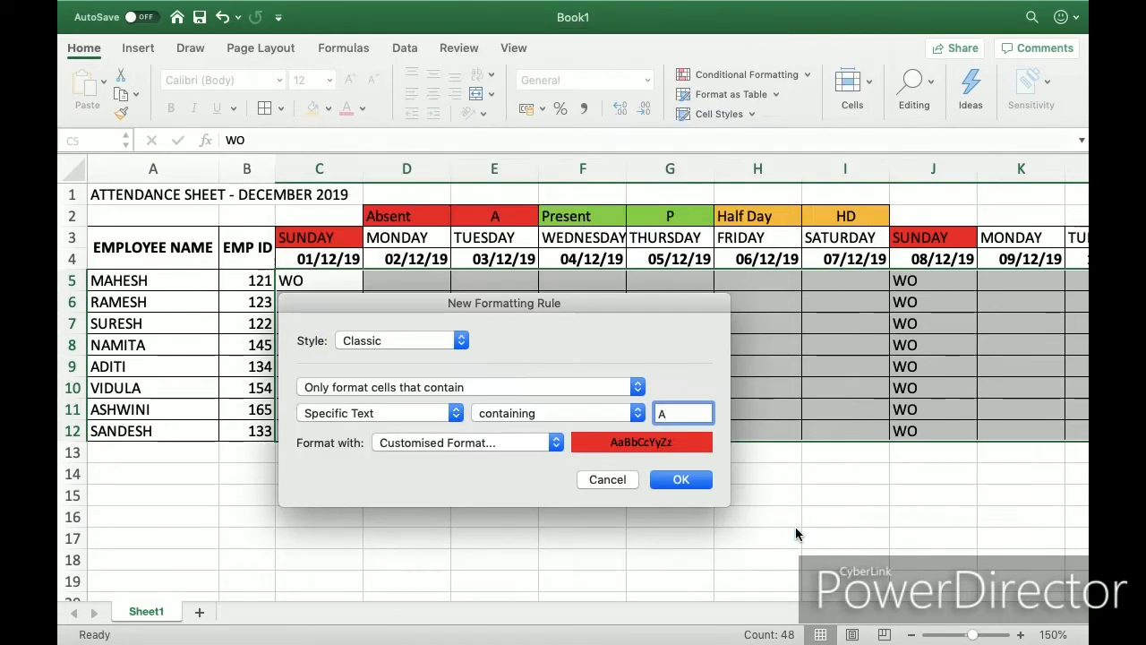
{"action": "left_click", "coordinate": [681, 480]}
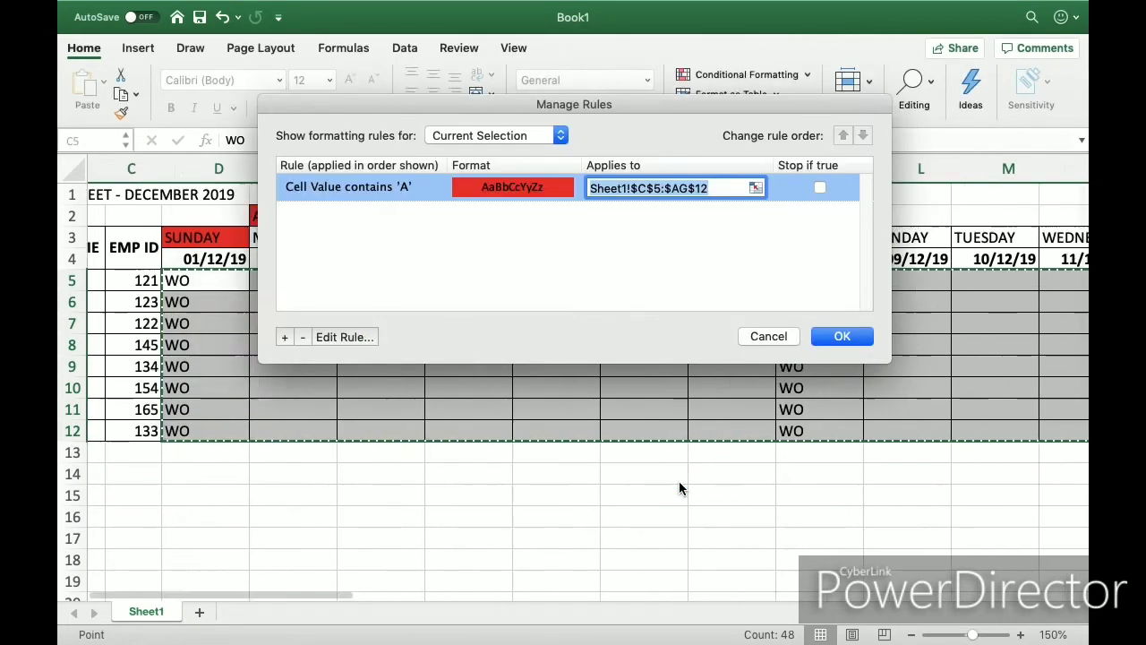
Add a second Classic rule that only formats cells containing the specific text P.
{"action": "left_click", "coordinate": [284, 338]}
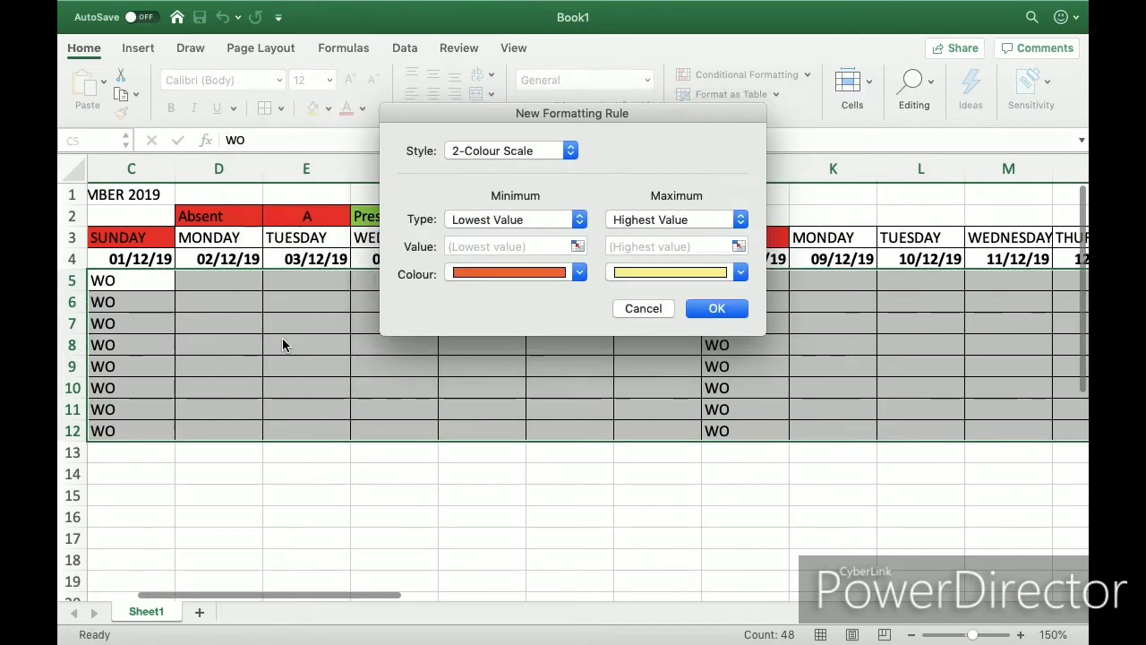
{"action": "left_click", "coordinate": [569, 150]}
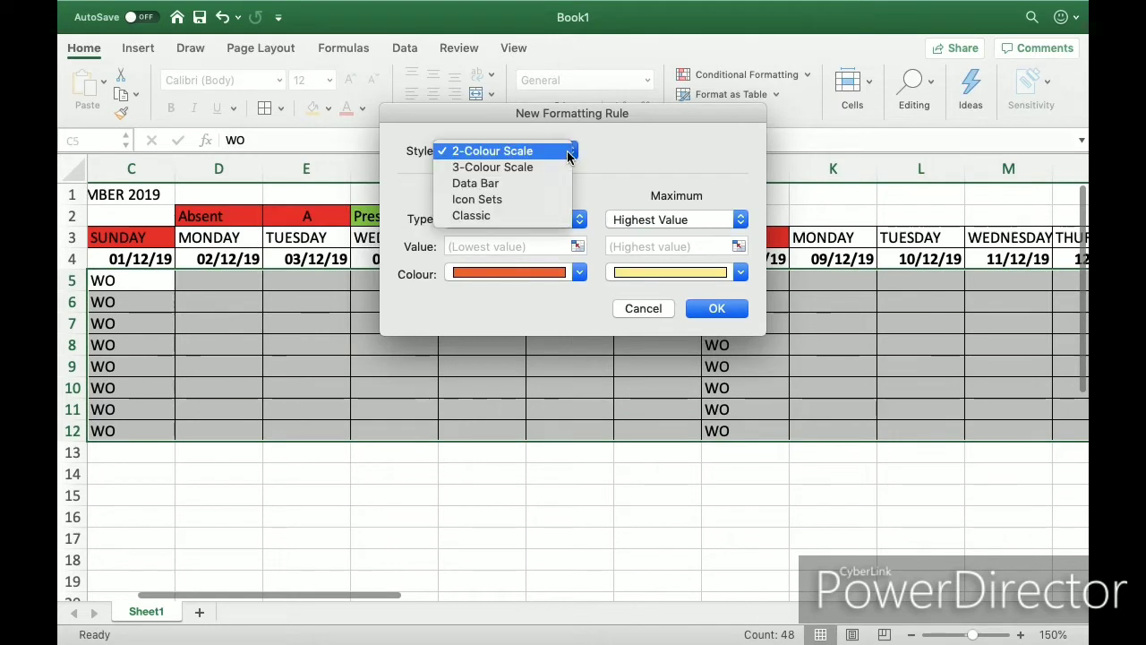
{"action": "left_click", "coordinate": [525, 216]}
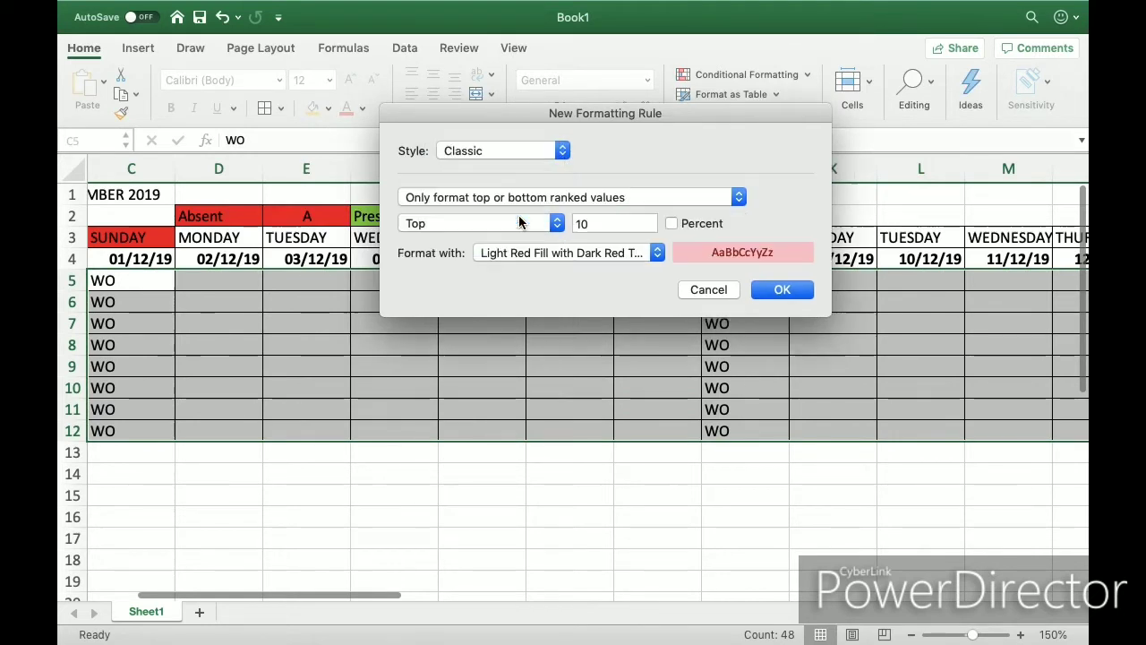
{"action": "left_click", "coordinate": [740, 198]}
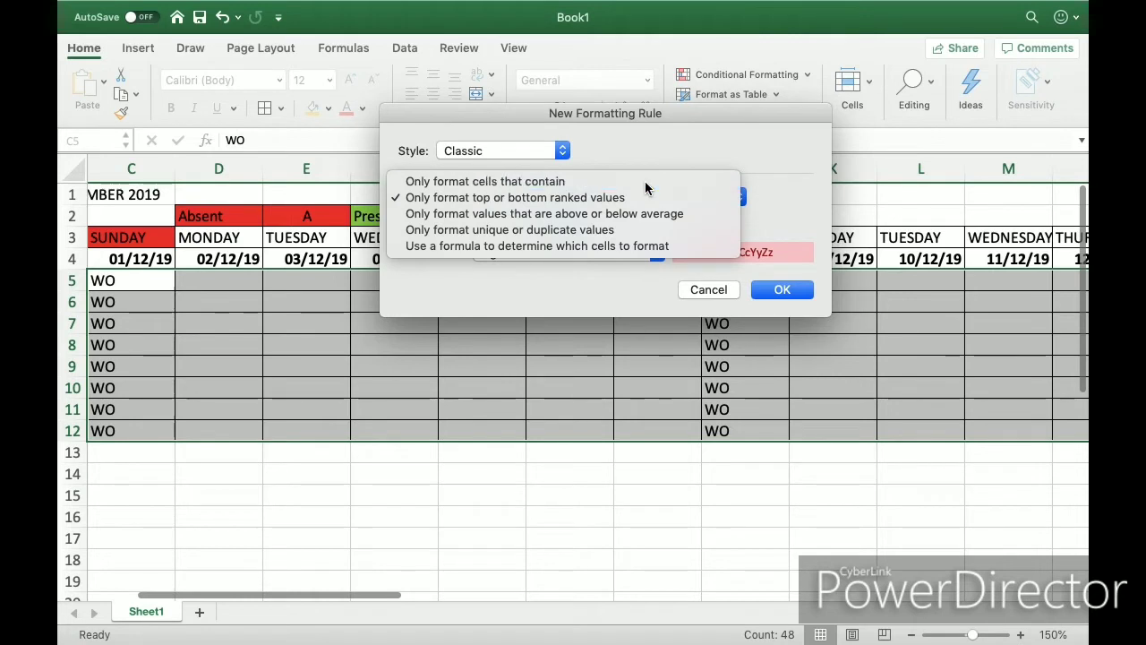
{"action": "left_click", "coordinate": [645, 182]}
{"action": "left_click", "coordinate": [787, 223]}
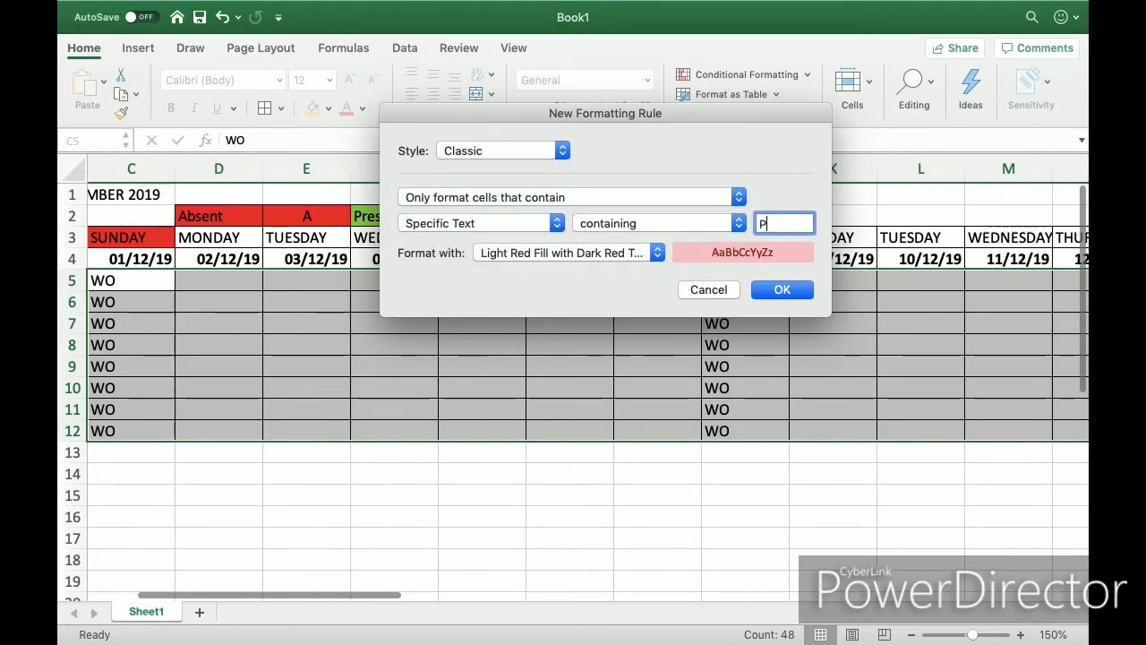
Give the rule for text P a customised format with the standard light green background fill and save the rule.
{"action": "left_click", "coordinate": [647, 260]}
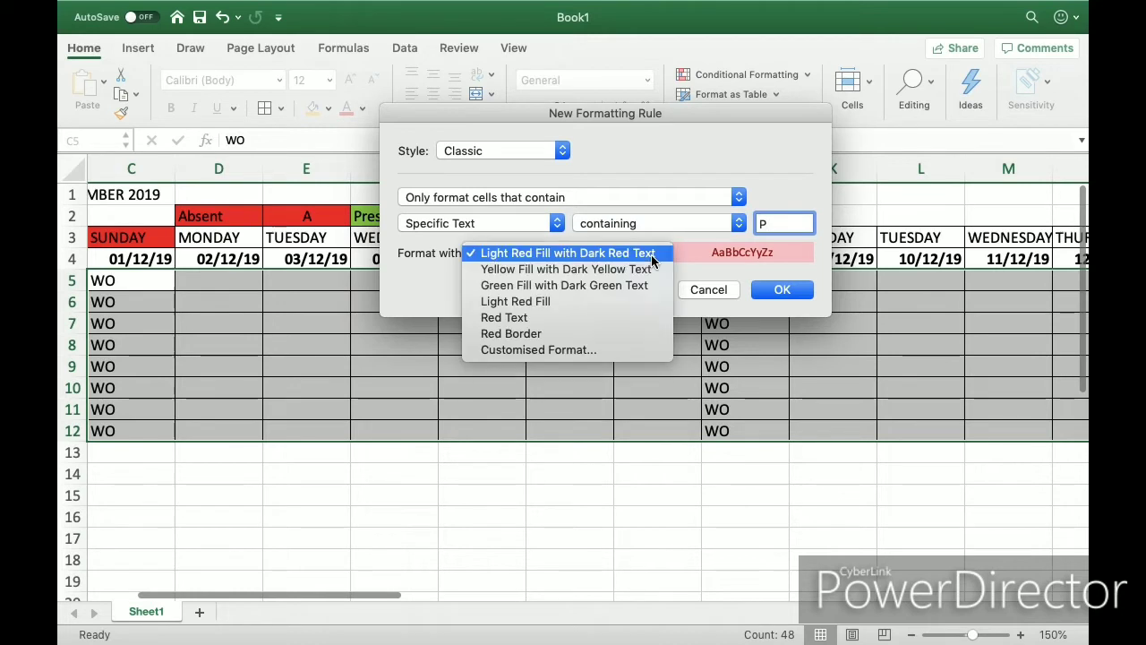
{"action": "left_click", "coordinate": [585, 347]}
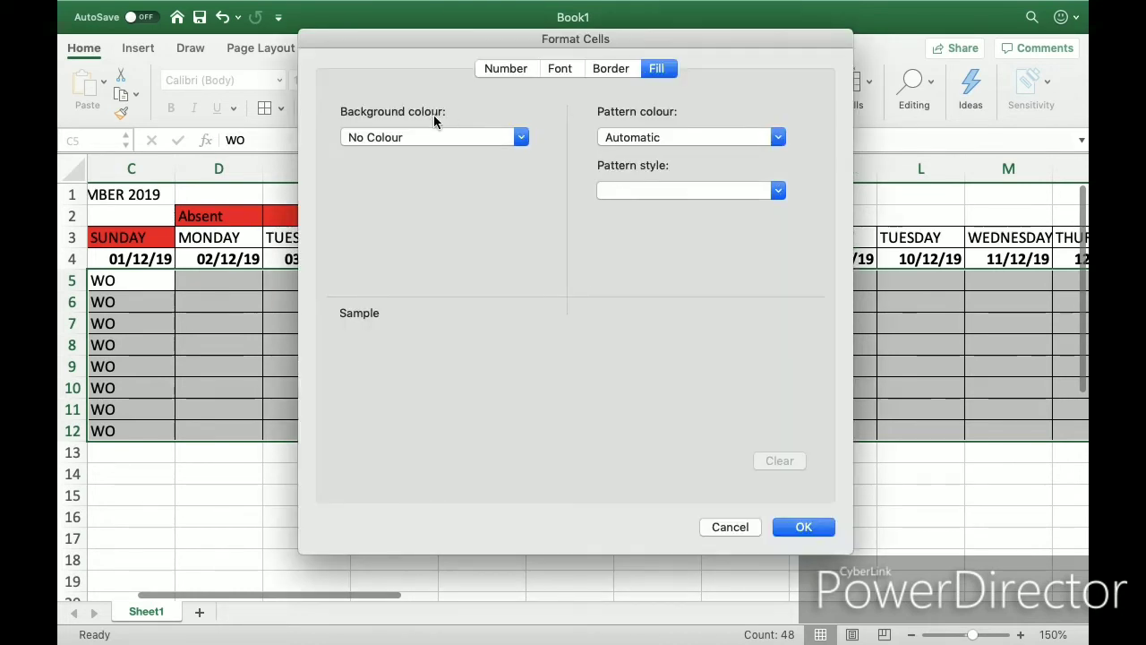
{"action": "left_click", "coordinate": [518, 139]}
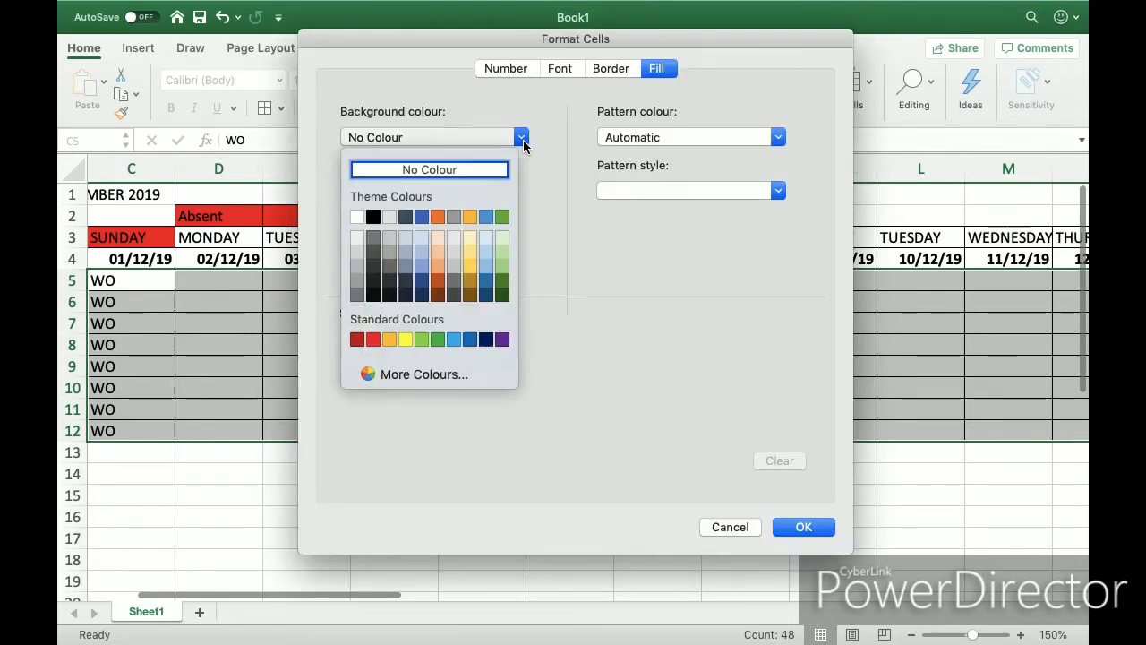
{"action": "left_click", "coordinate": [421, 340]}
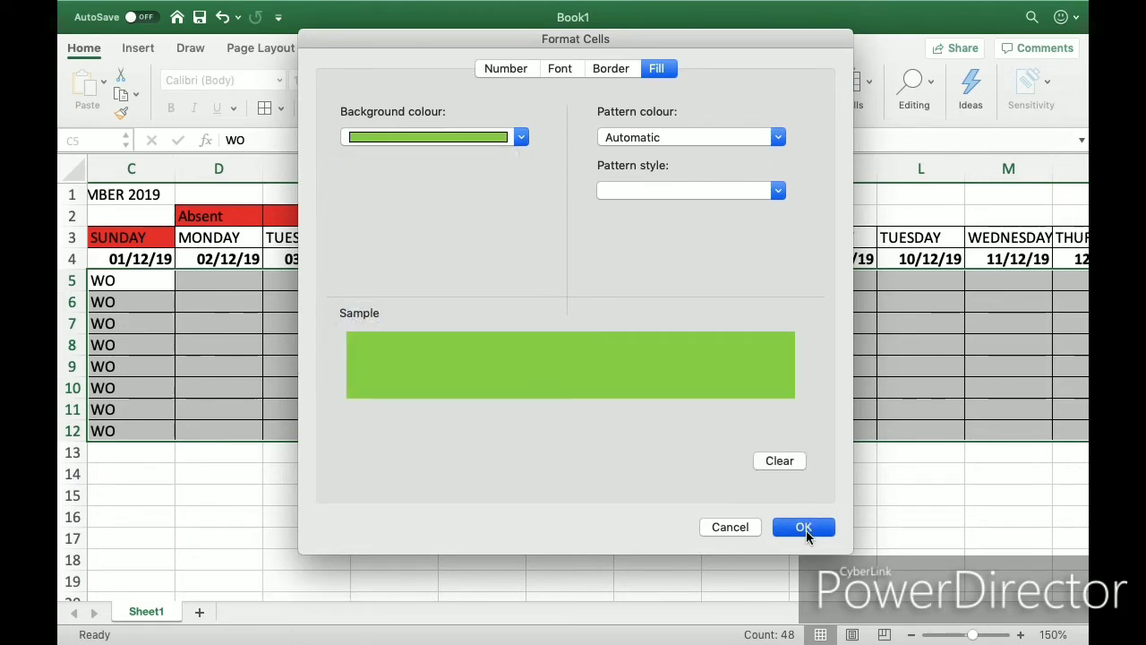
{"action": "left_click", "coordinate": [806, 529]}
{"action": "left_click", "coordinate": [799, 288]}
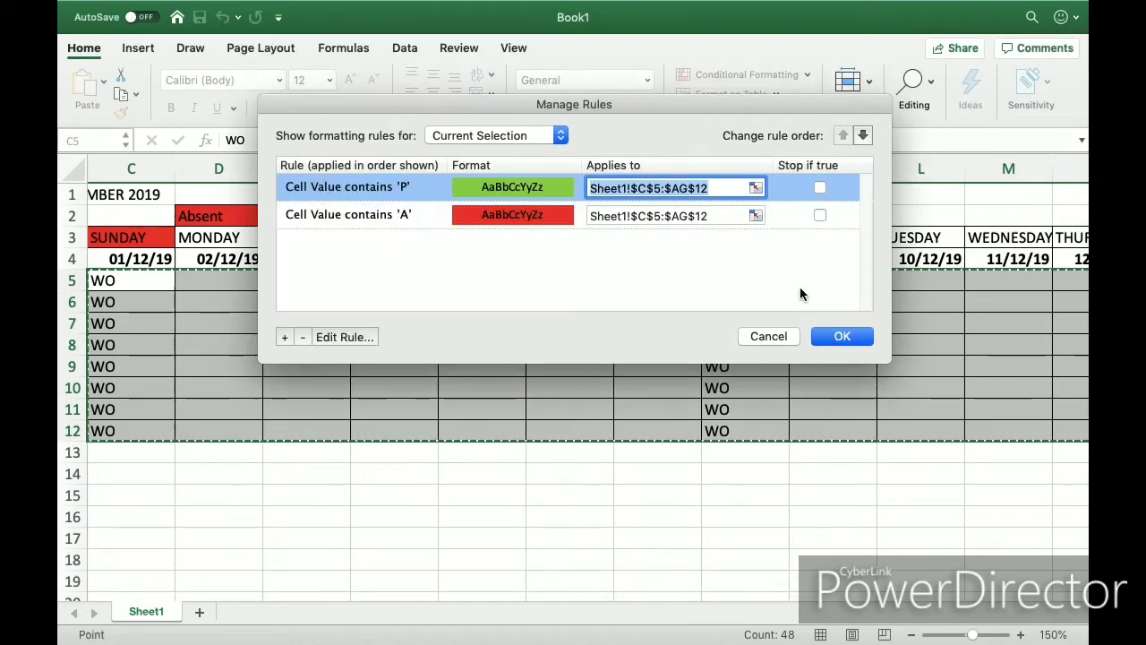
Add a third Classic rule that only formats cells containing the specific text HD.
{"action": "left_click", "coordinate": [284, 341]}
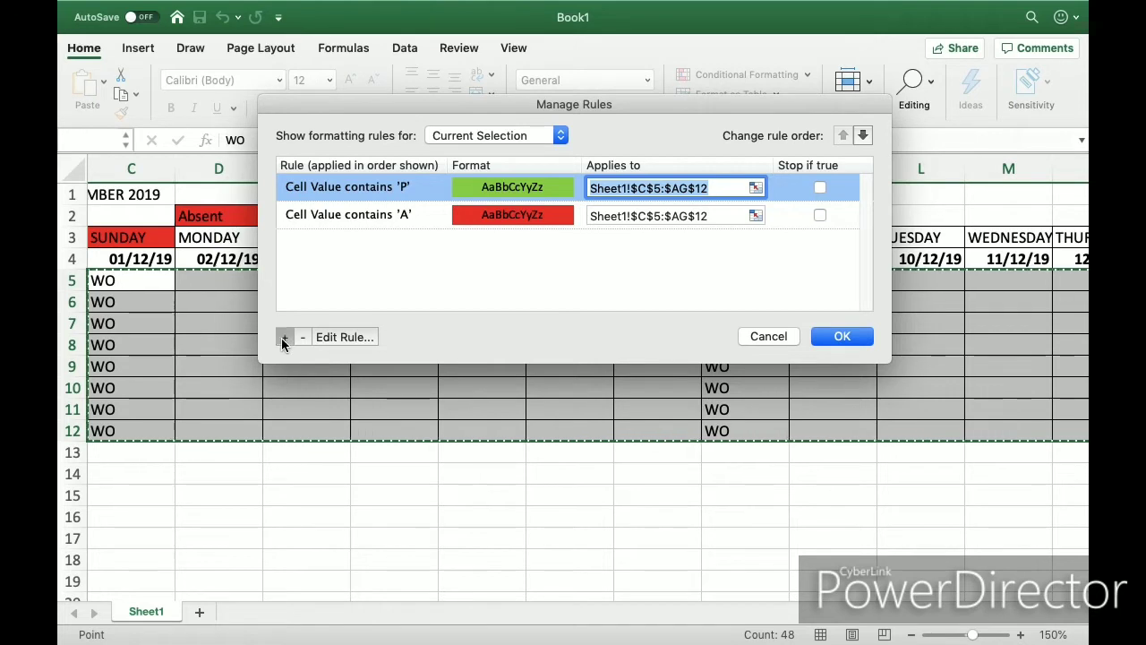
{"action": "left_click", "coordinate": [565, 154]}
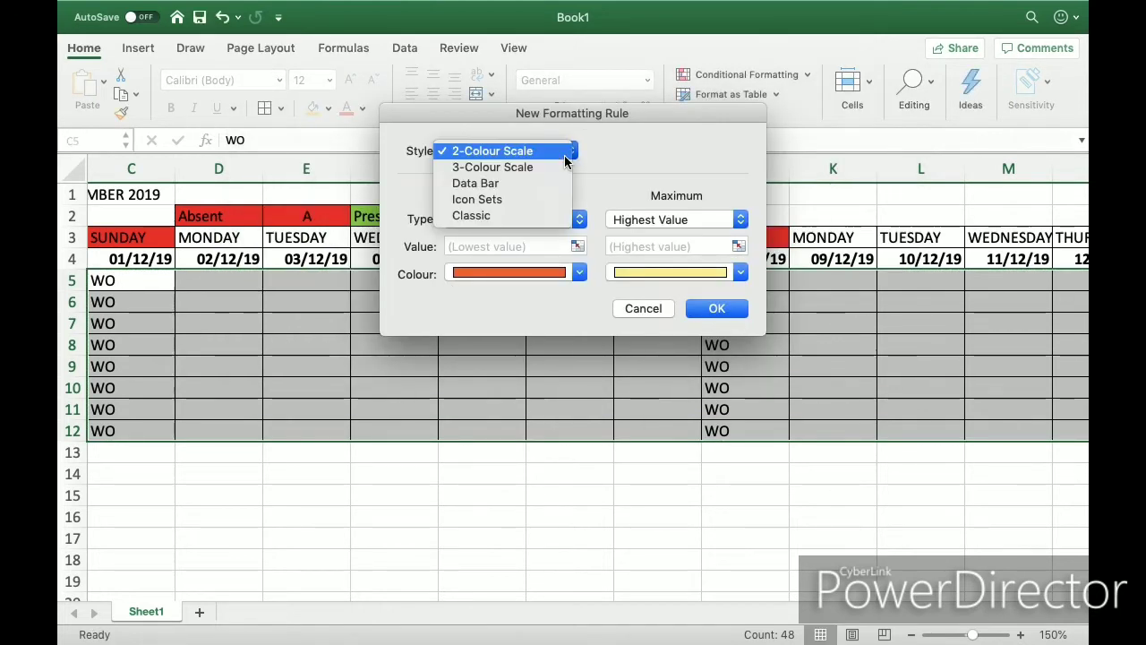
{"action": "left_click", "coordinate": [516, 217]}
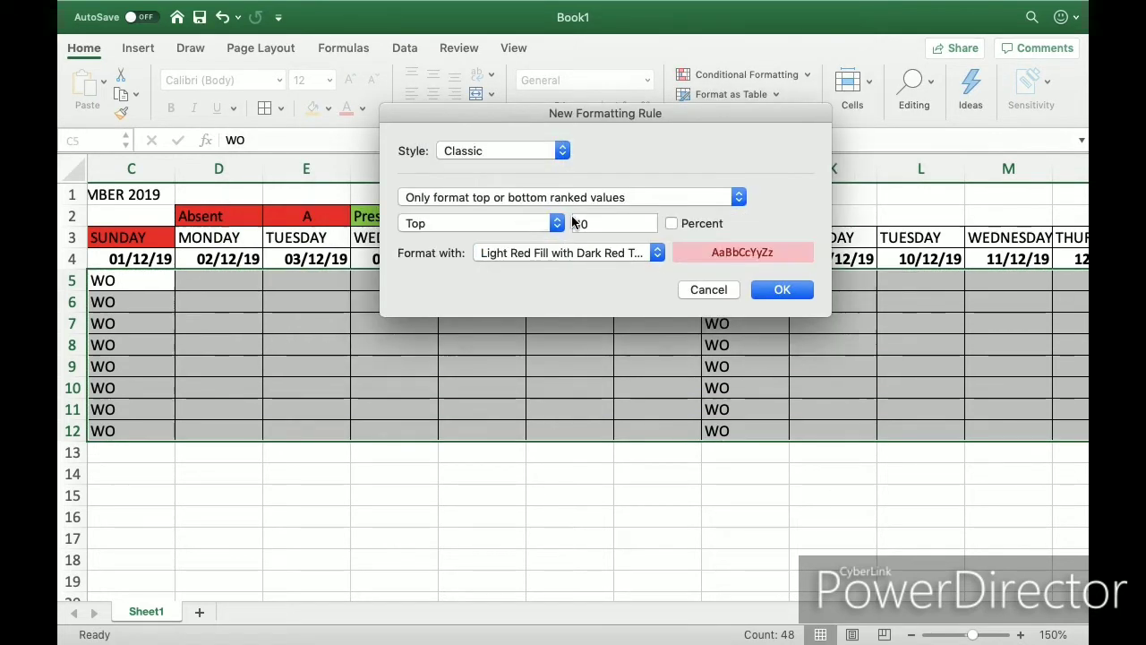
{"action": "left_click", "coordinate": [742, 196]}
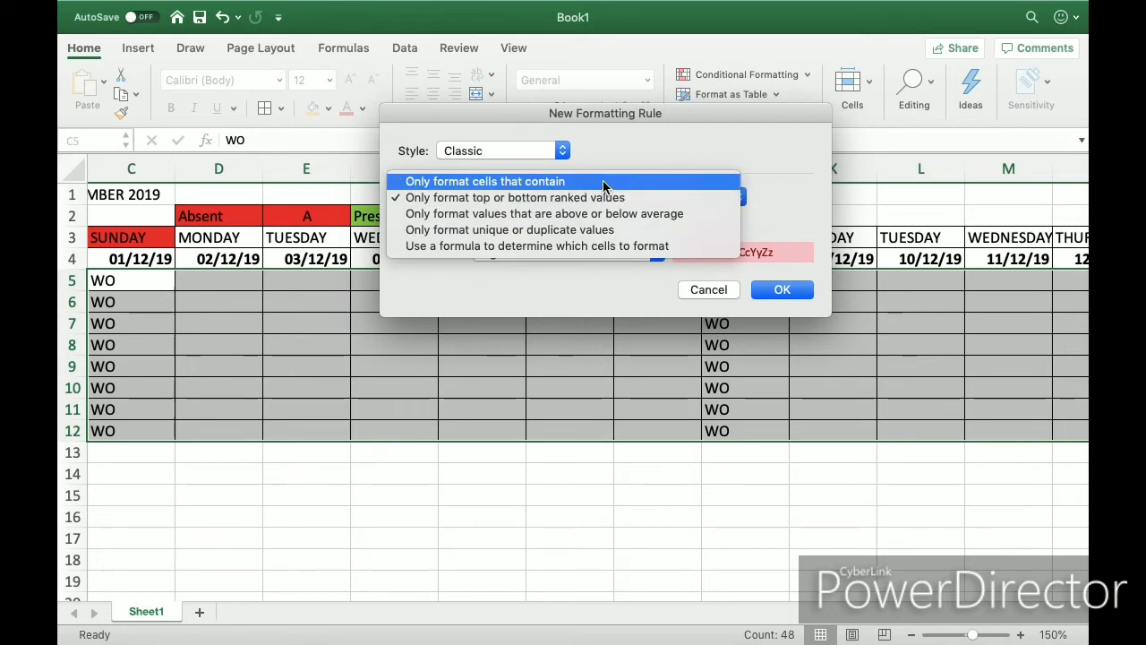
{"action": "left_click", "coordinate": [603, 182]}
{"action": "left_click", "coordinate": [764, 221]}
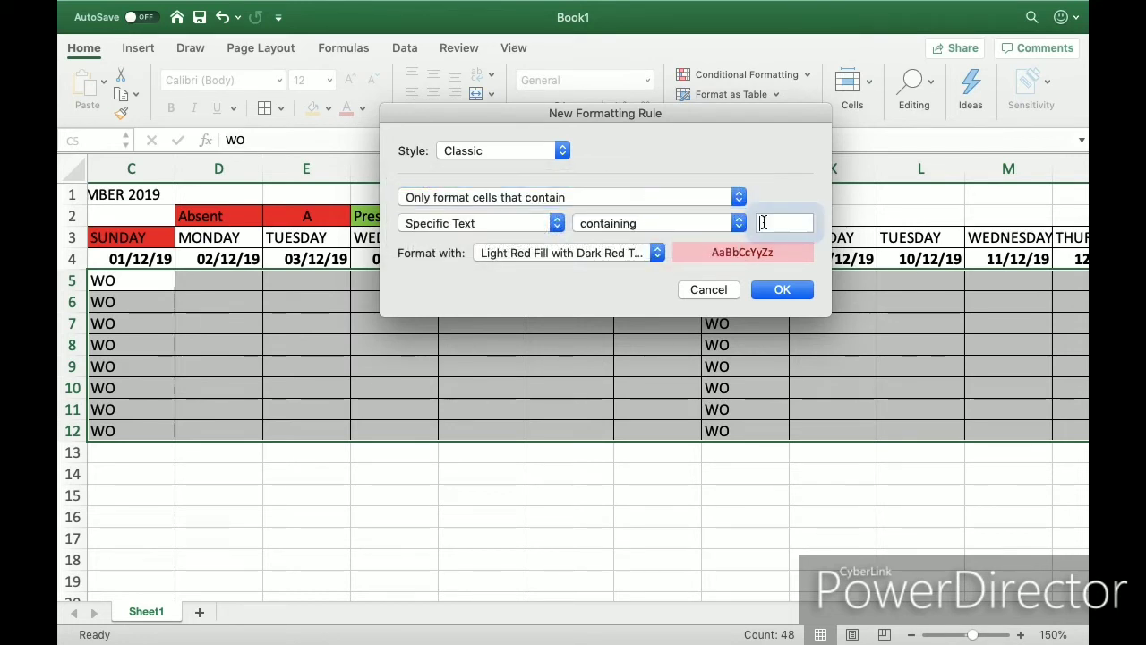
Give the rule for text HD a customised format with the standard orange background fill, and apply all the rules to the sheet.
{"action": "left_click", "coordinate": [657, 252]}
{"action": "left_click", "coordinate": [577, 351]}
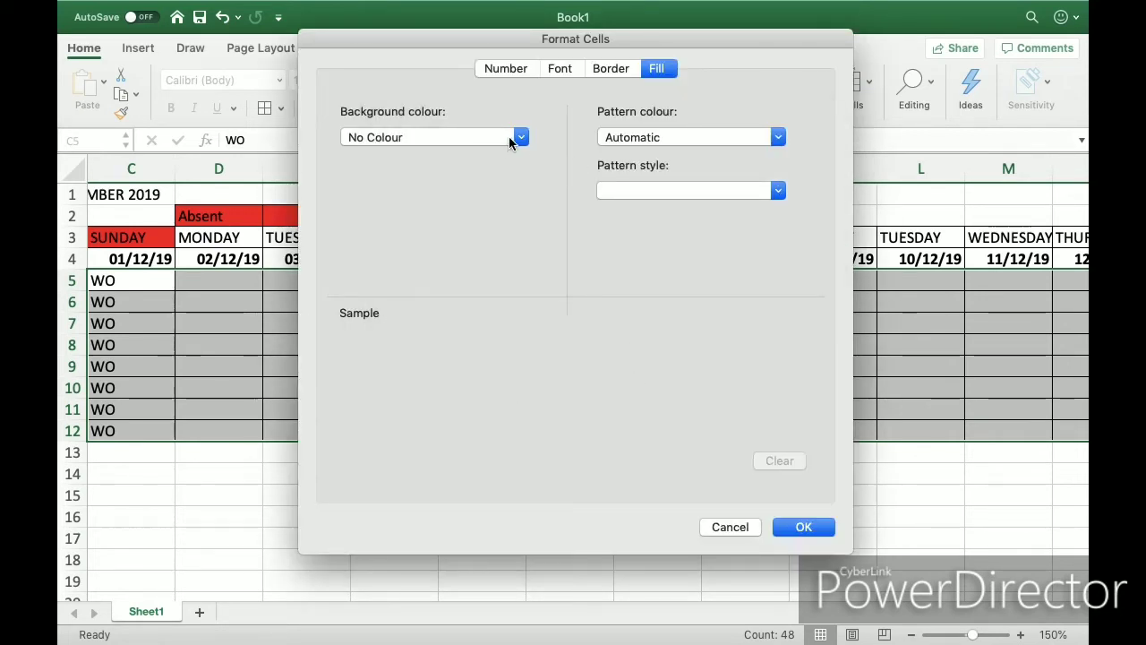
{"action": "left_click", "coordinate": [509, 136]}
{"action": "left_click", "coordinate": [389, 341]}
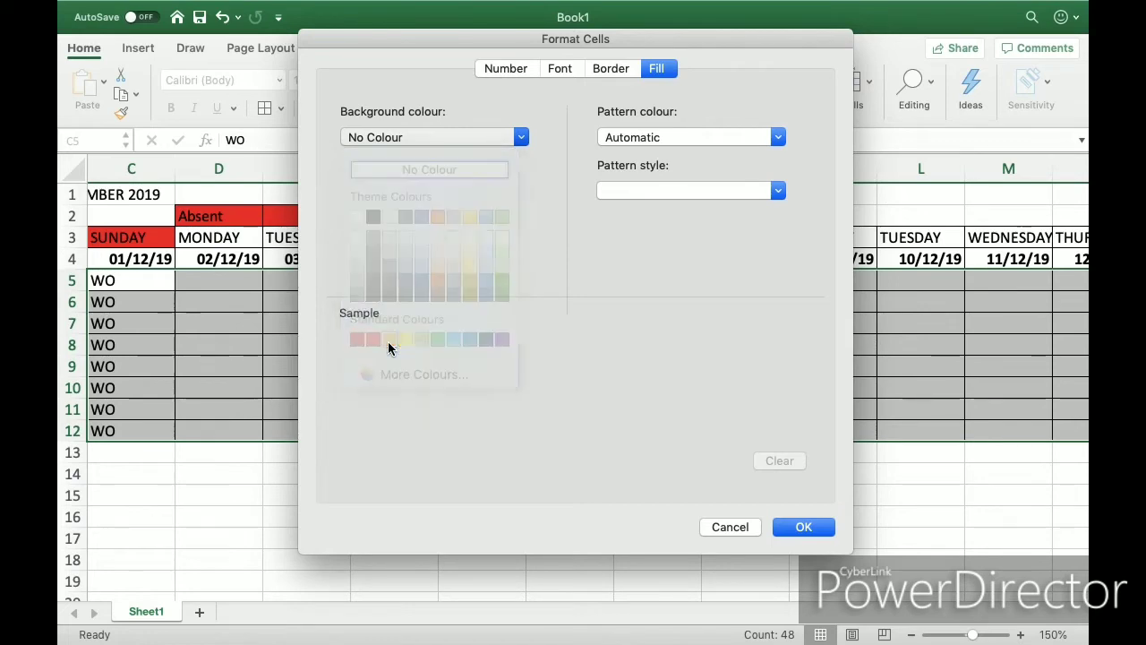
{"action": "left_click", "coordinate": [803, 527]}
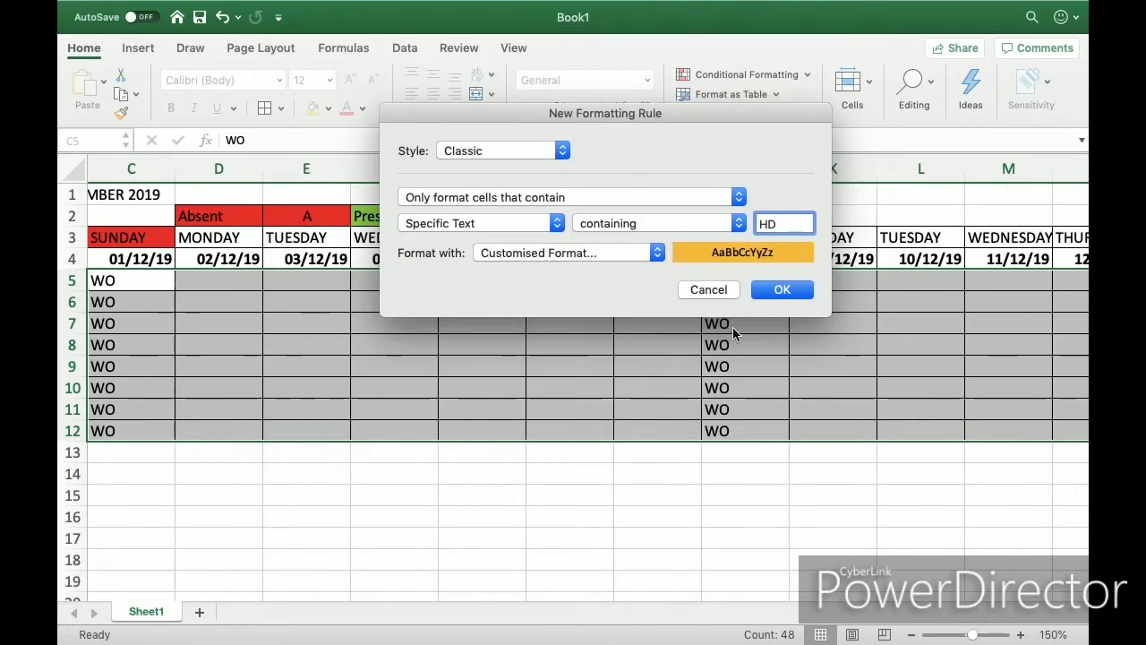
{"action": "left_click", "coordinate": [797, 290]}
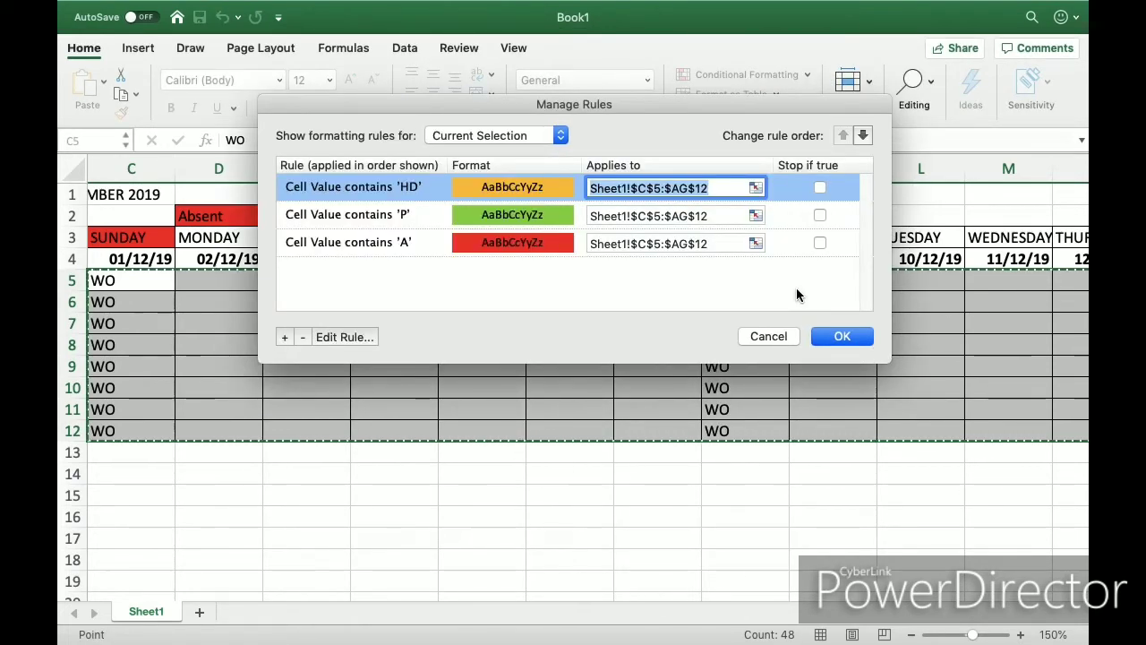
{"action": "left_click", "coordinate": [847, 337]}
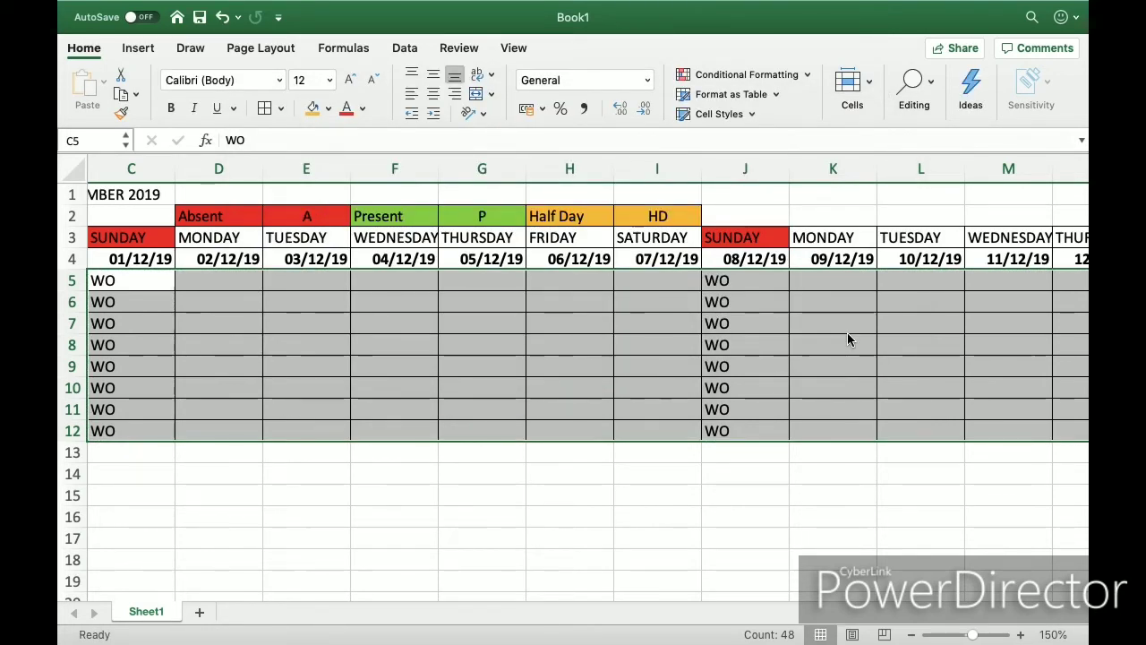
Enter P in cells D5 to D8 for the first four employees on 02/12/19.
{"action": "key", "text": "Home"}
{"action": "key", "text": "Right"}
{"action": "key", "text": "Right"}
{"action": "key", "text": "Right"}
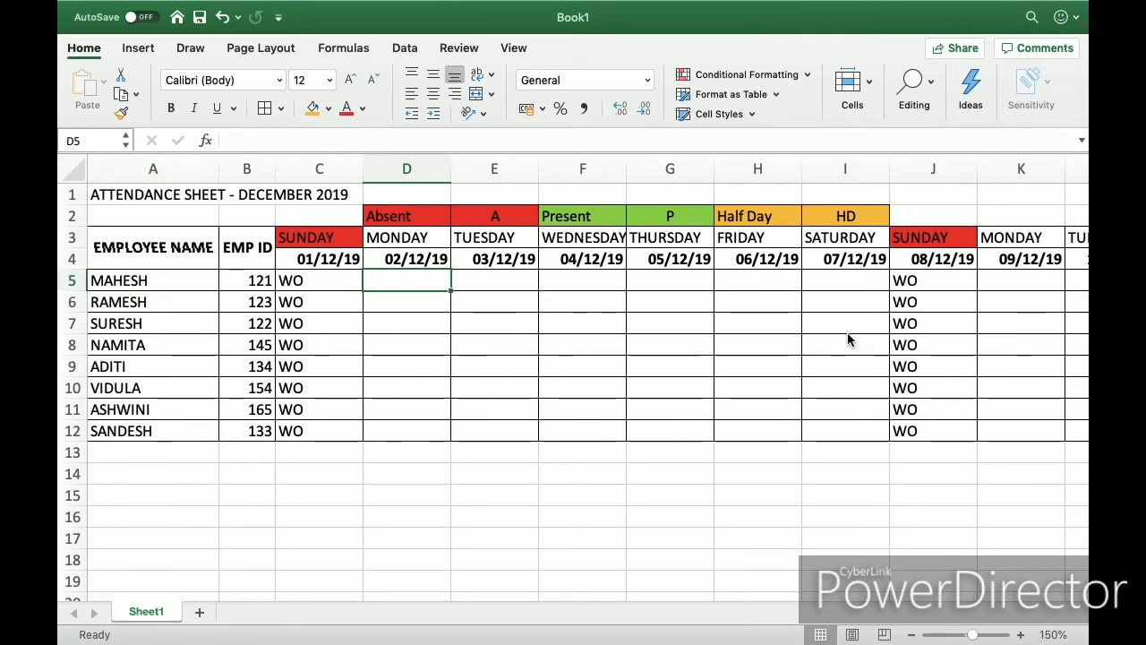
{"action": "type", "text": "Pp"}
{"action": "key", "text": "BackSpace"}
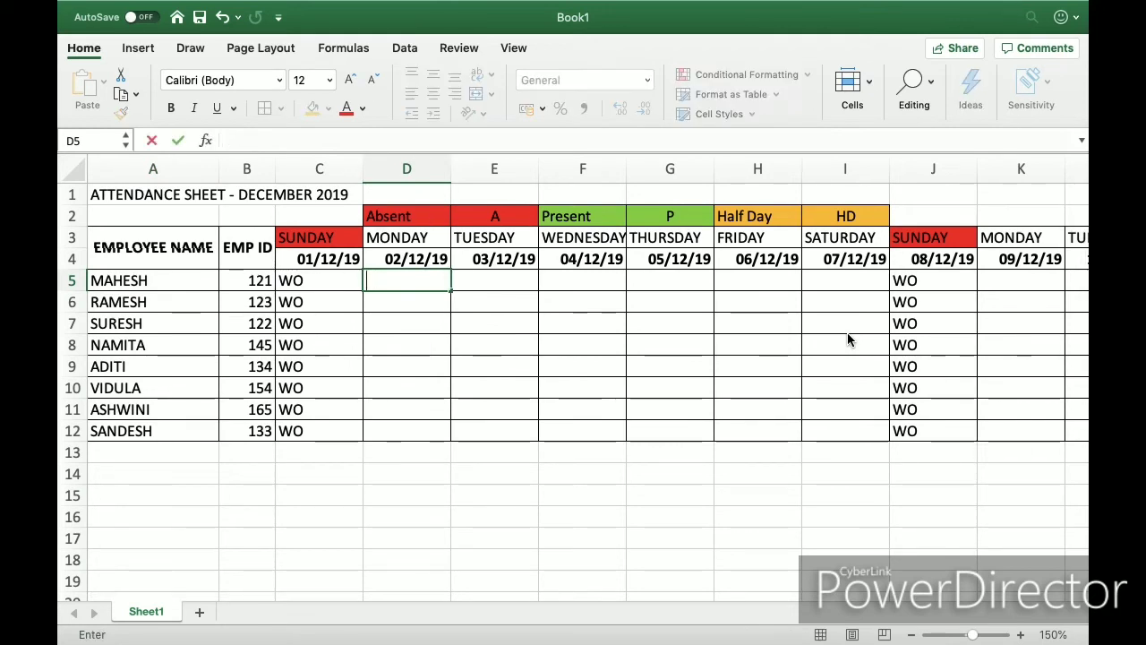
{"action": "type", "text": "P"}
{"action": "key", "text": "Return"}
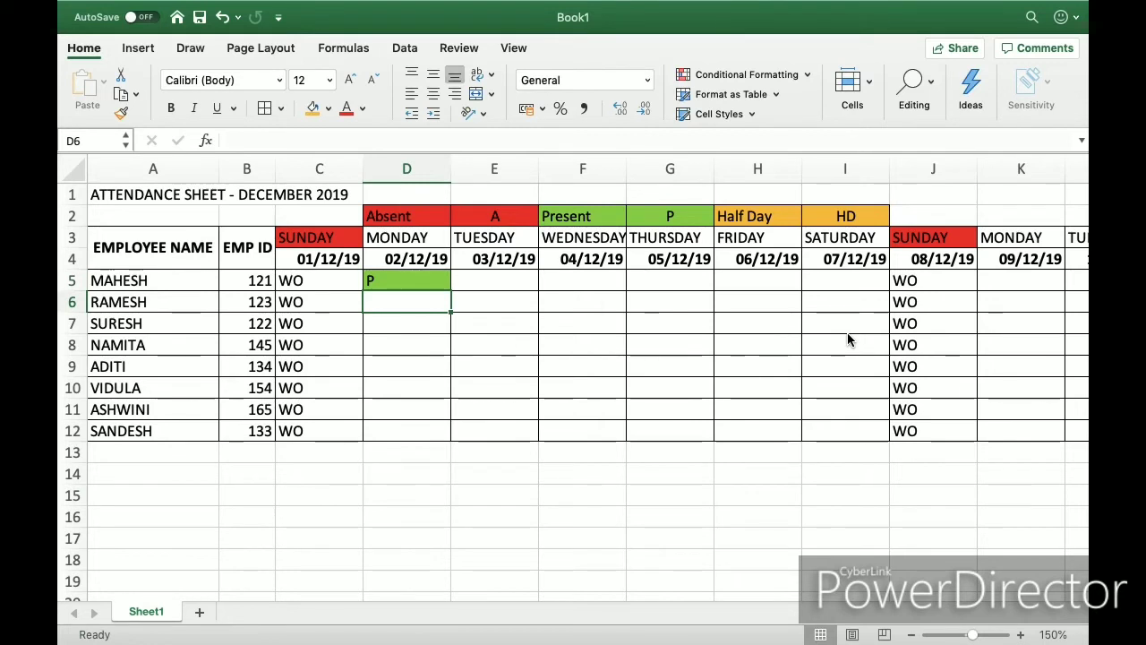
{"action": "type", "text": "P"}
{"action": "key", "text": "Return"}
{"action": "type", "text": "P"}
{"action": "key", "text": "Return"}
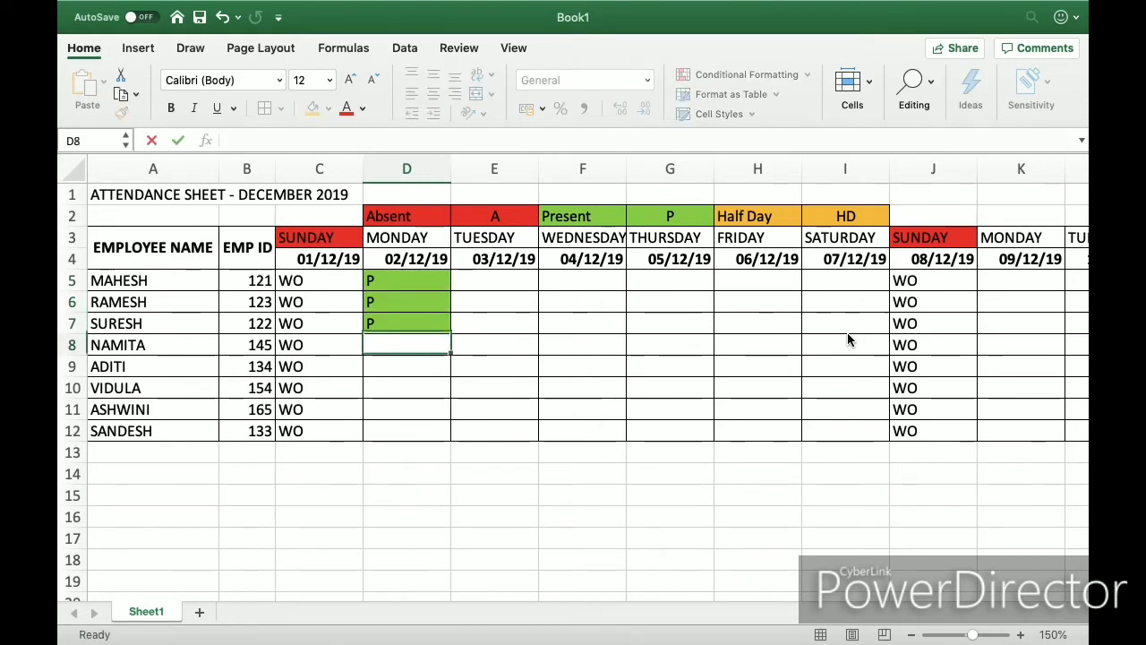
{"action": "type", "text": "P"}
{"action": "key", "text": "Return"}
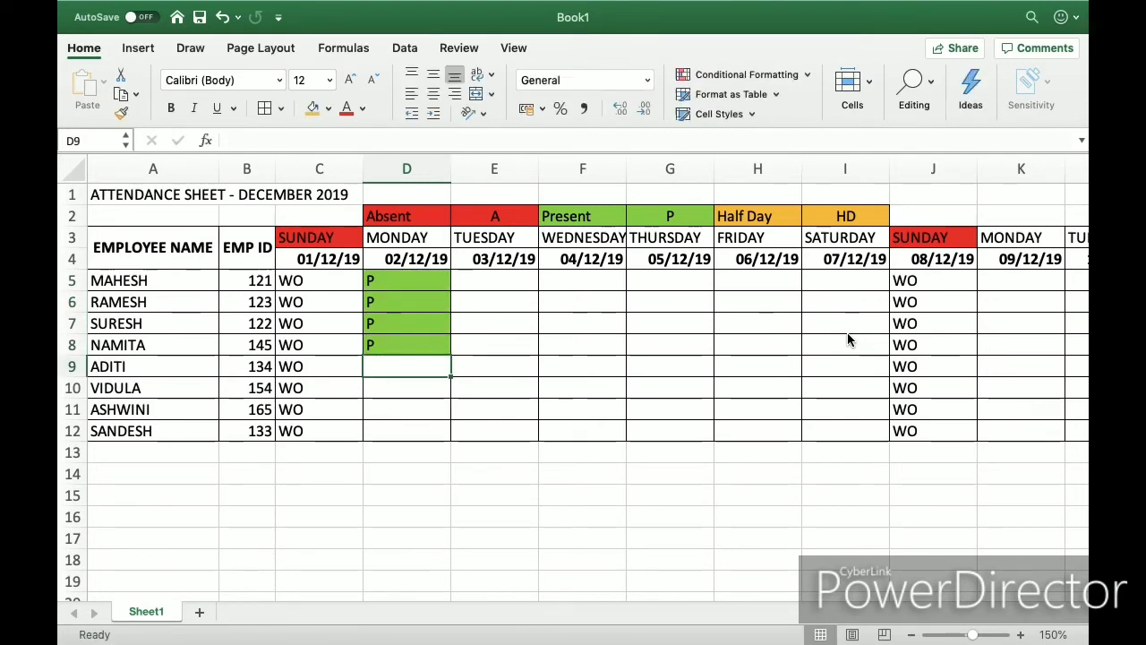
Enter A in cell D9 for the fifth employee on 02/12/19, discarding the suggested completion Absent.
{"action": "type", "text": "A"}
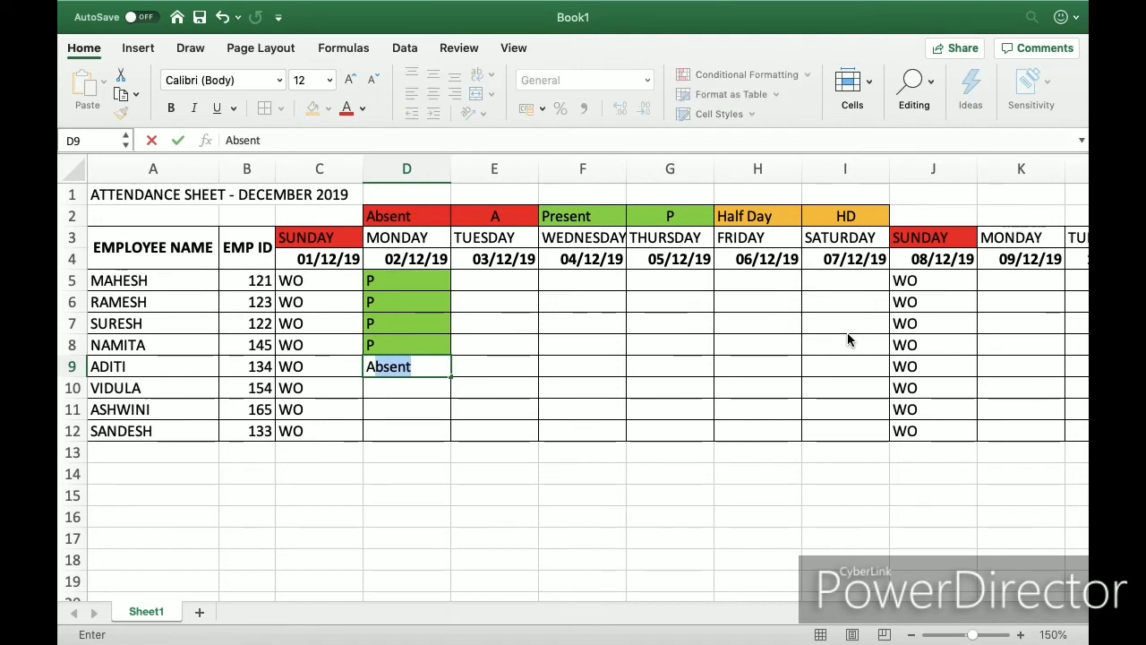
{"action": "key", "text": "BackSpace"}
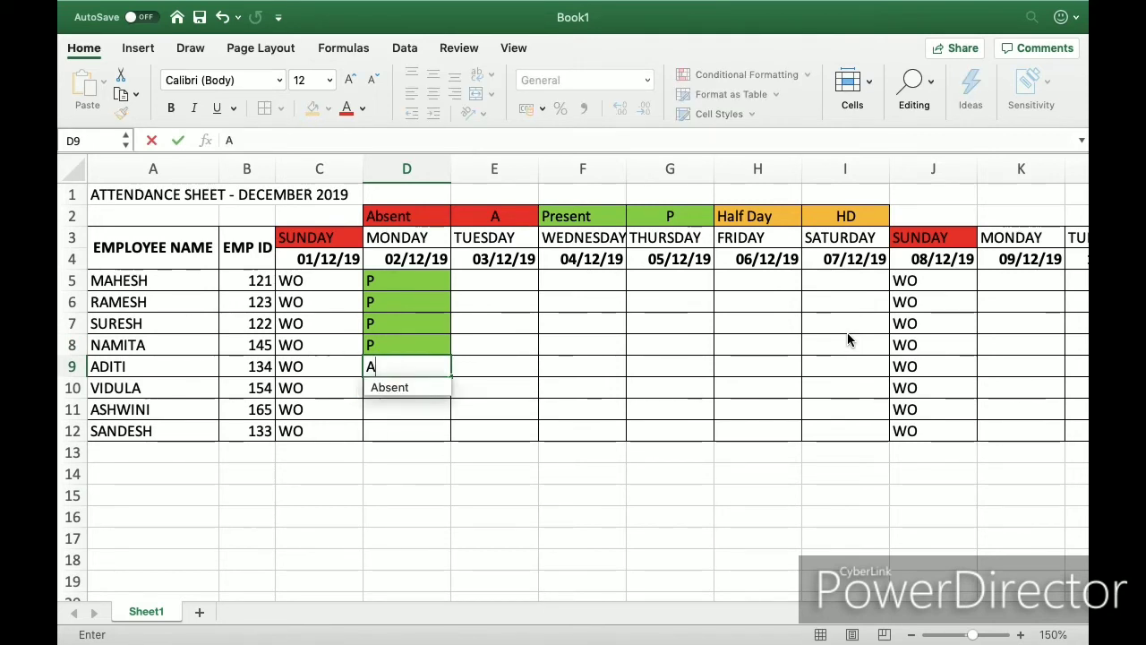
{"action": "key", "text": "ctrl+Return"}
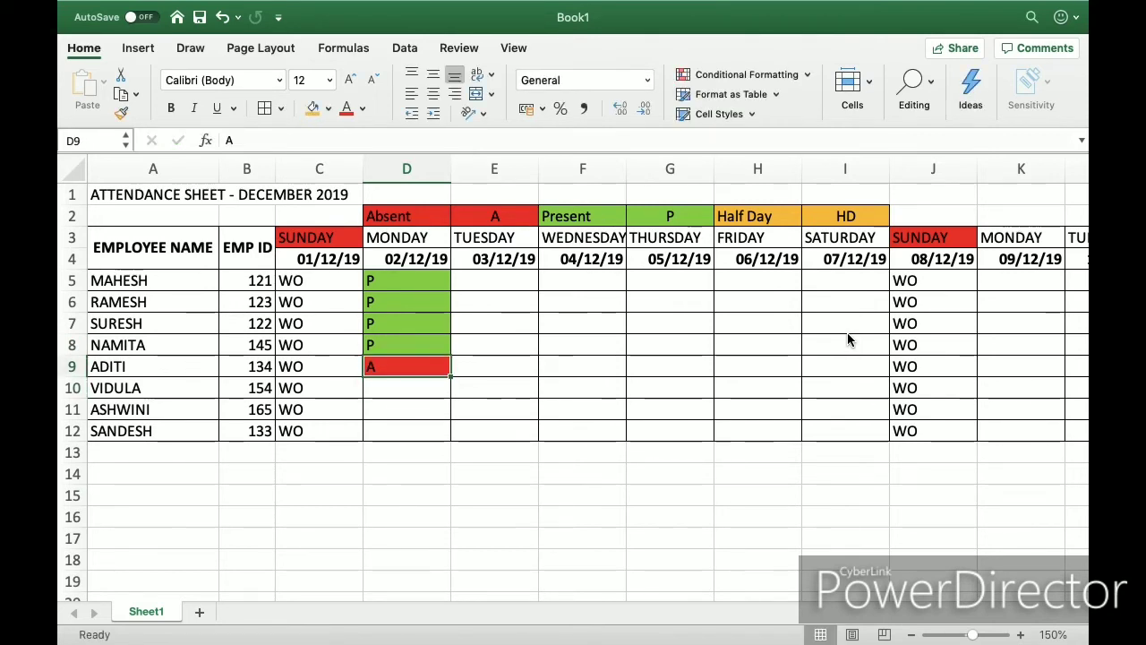
Check the fill colours of the attendance entries in D5 to D9.
{"action": "key", "text": "Up"}
{"action": "key", "text": "Up"}
{"action": "key", "text": "Up"}
{"action": "key", "text": "Up"}
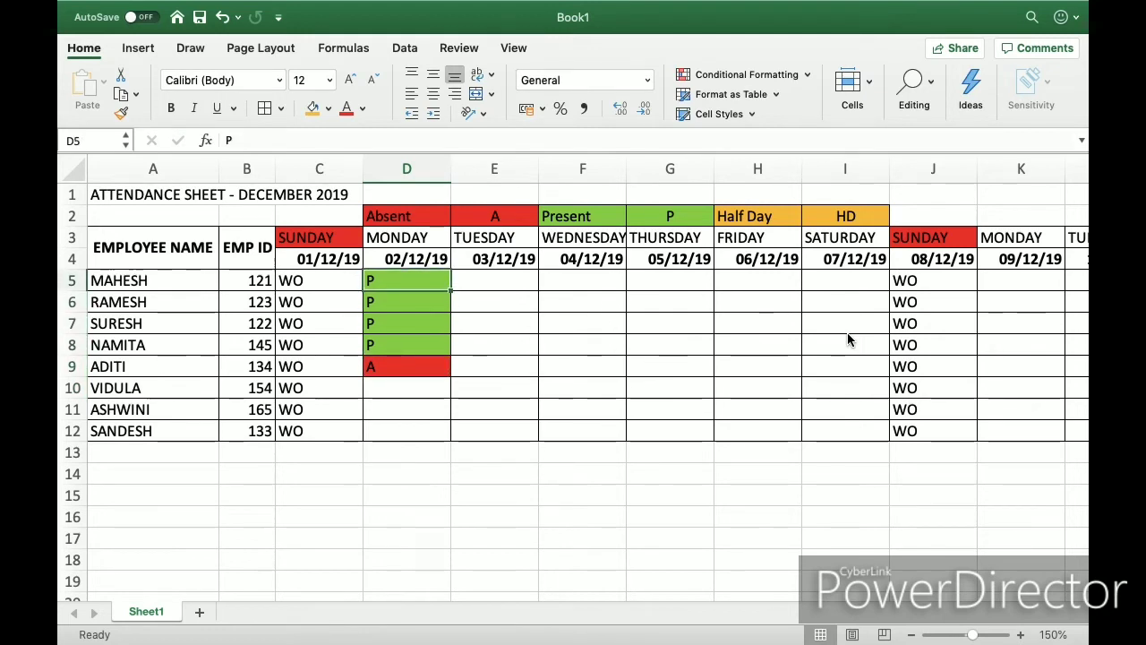
{"action": "key", "text": "shift+Down"}
{"action": "key", "text": "shift+Down"}
{"action": "key", "text": "shift+Down"}
{"action": "key", "text": "Down"}
{"action": "key", "text": "Down"}
{"action": "key", "text": "Down"}
{"action": "key", "text": "Down"}
Enter P in D10, HD in D11 and A in D12 for 02/12/19, and return to D5.
{"action": "key", "text": "Down"}
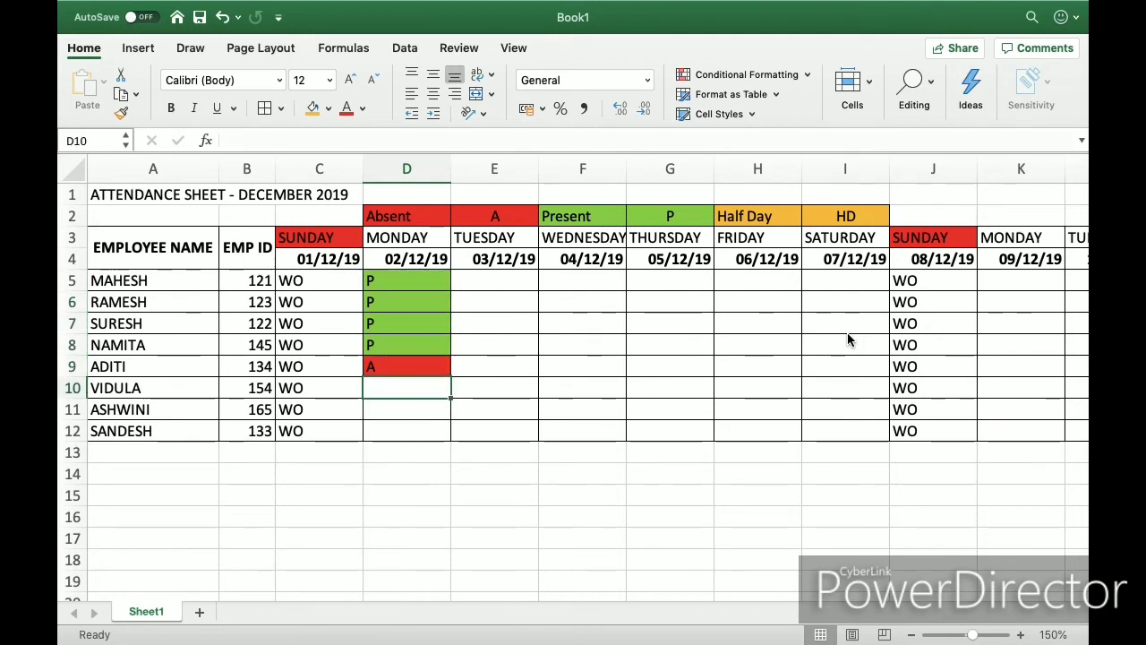
{"action": "type", "text": "P"}
{"action": "key", "text": "Return"}
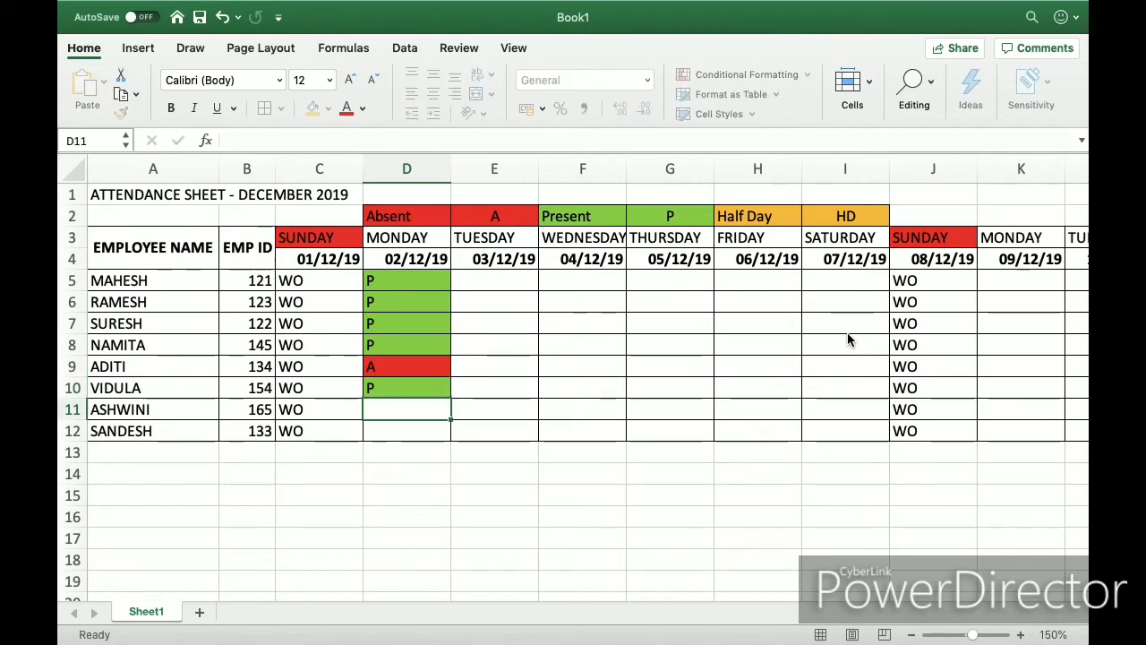
{"action": "type", "text": "HD"}
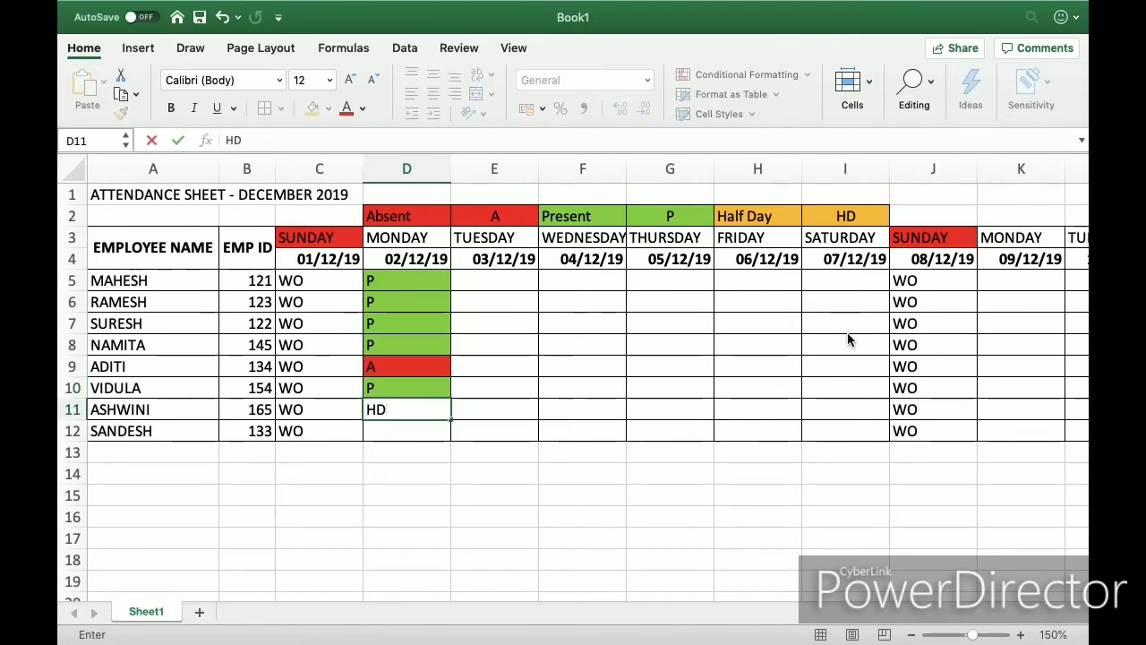
{"action": "key", "text": "Return"}
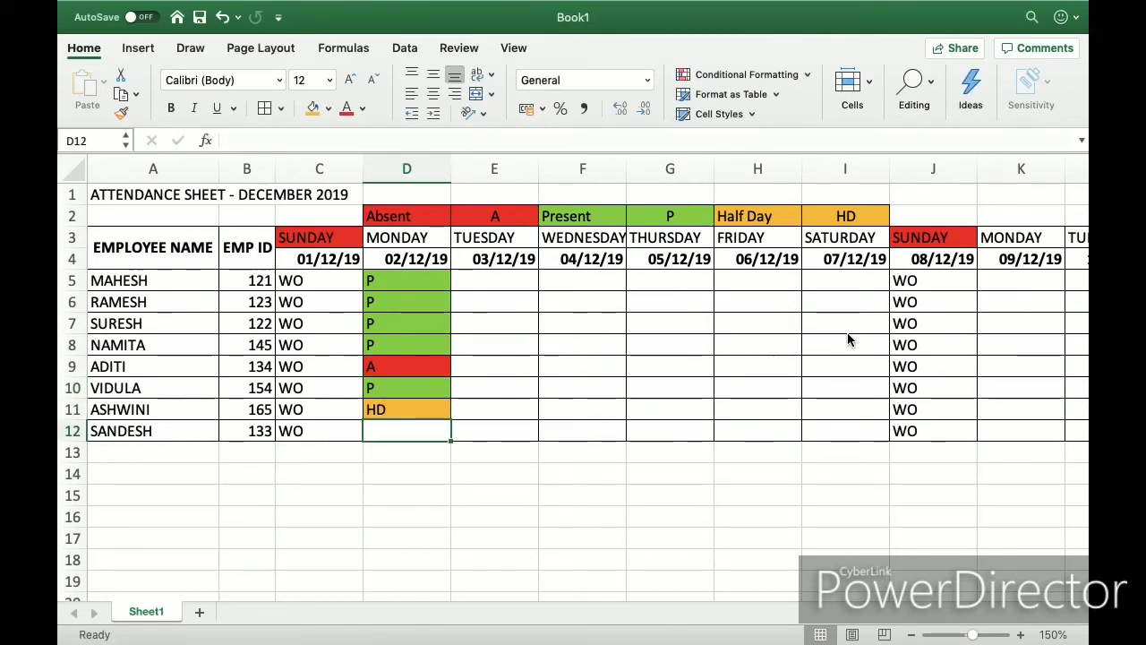
{"action": "type", "text": "A"}
{"action": "key", "text": "Return"}
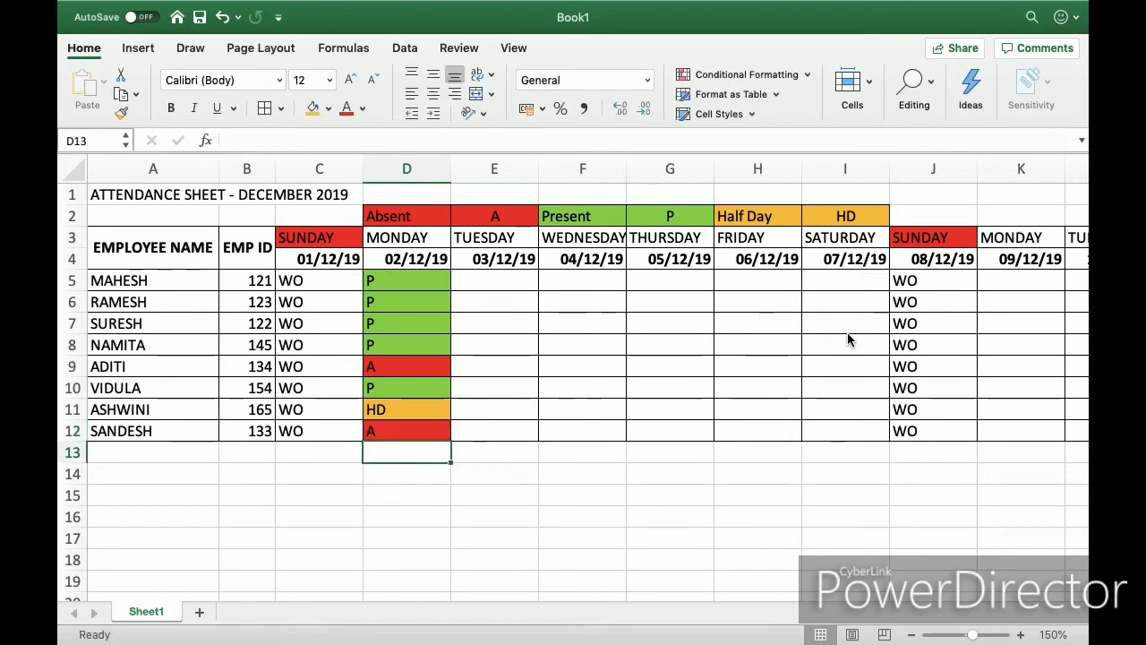
{"action": "key", "text": "Up"}
{"action": "key", "text": "Up"}
{"action": "key", "text": "Up"}
{"action": "key", "text": "Up"}
{"action": "key", "text": "Up"}
{"action": "key", "text": "Up"}
{"action": "key", "text": "Up"}
{"action": "key", "text": "Up"}
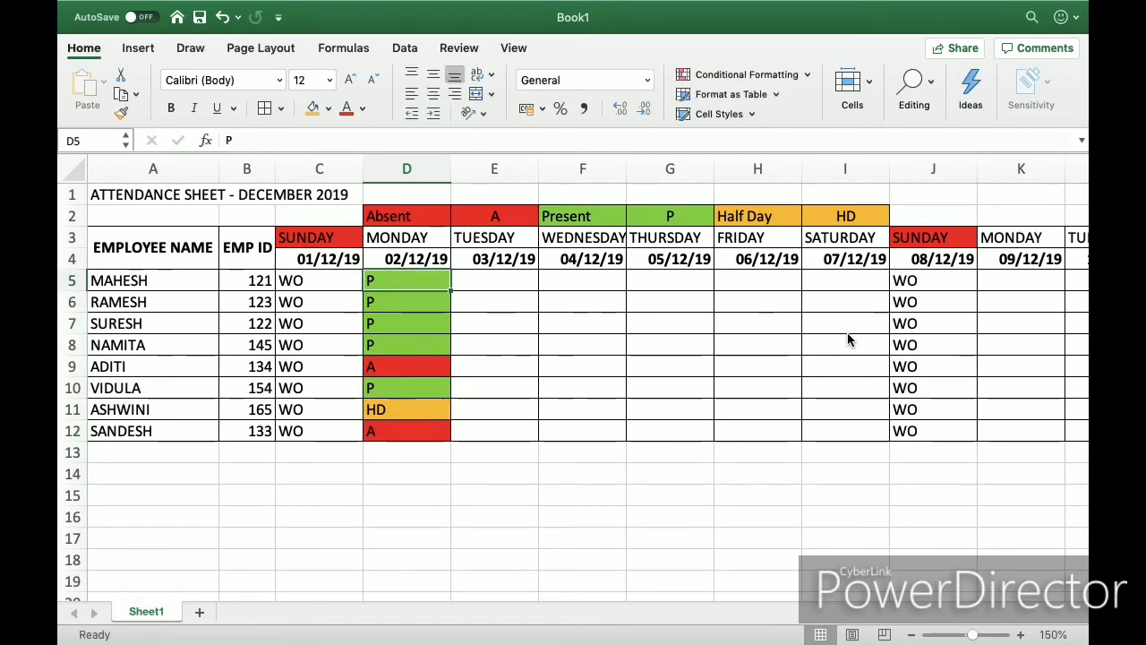
{"action": "key", "text": "Right"}
{"action": "key", "text": "Right"}
{"action": "key", "text": "Left"}
{"action": "key", "text": "Left"}
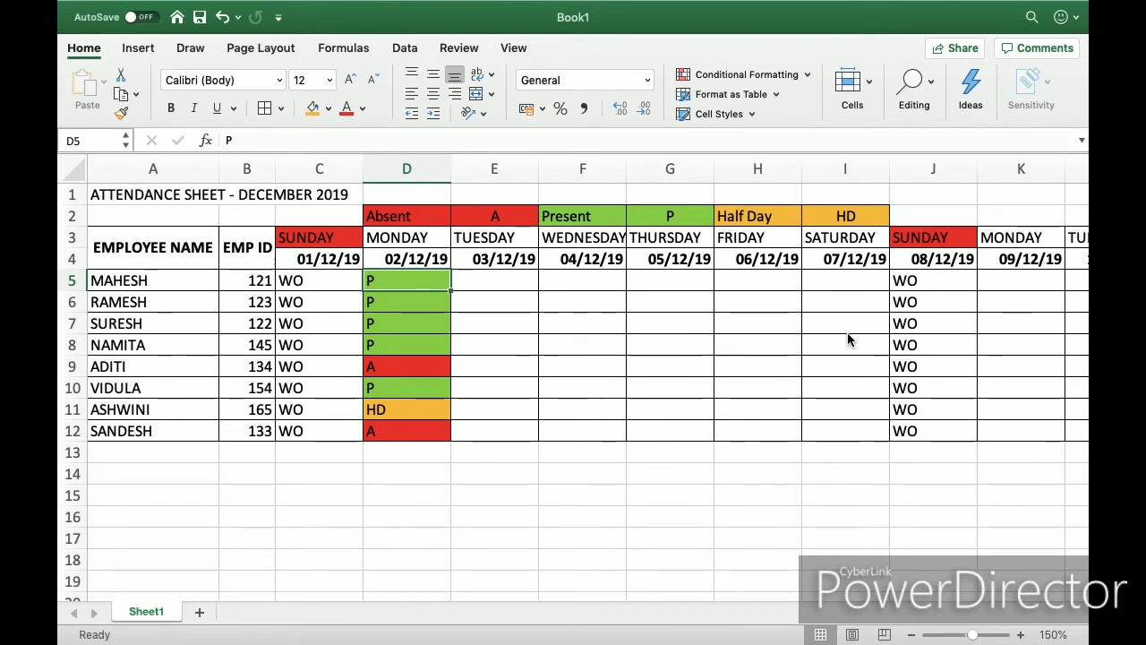
{"action": "key", "text": "Right"}
{"action": "key", "text": "Left"}
{"action": "key", "text": "Right"}
{"action": "key", "text": "Left"}
{"action": "key", "text": "Right"}
{"action": "key", "text": "Left"}
Enter P in cell E5 for the first employee on 03/12/19.
{"action": "key", "text": "Right"}
{"action": "type", "text": "P"}
{"action": "key", "text": "Right"}
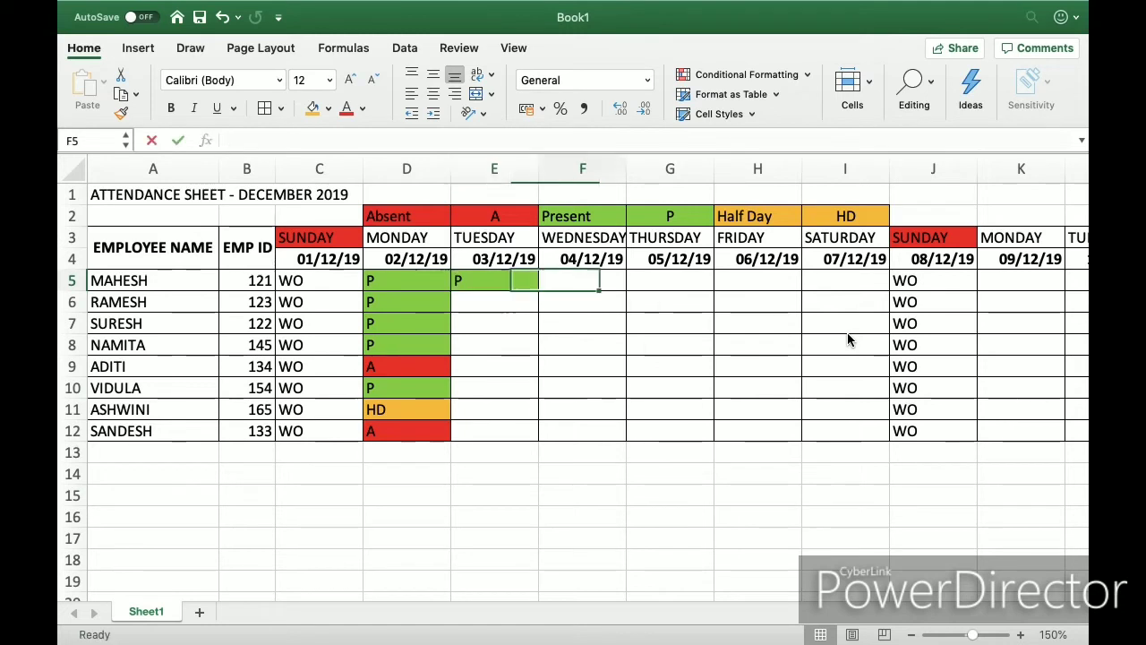
Enter Present in F5 and P in G5 for the first employee, and return to E5.
{"action": "type", "text": "Present"}
{"action": "key", "text": "Right"}
{"action": "type", "text": "P"}
{"action": "key", "text": "Right"}
{"action": "key", "text": "Left"}
{"action": "key", "text": "Left"}
{"action": "key", "text": "Left"}
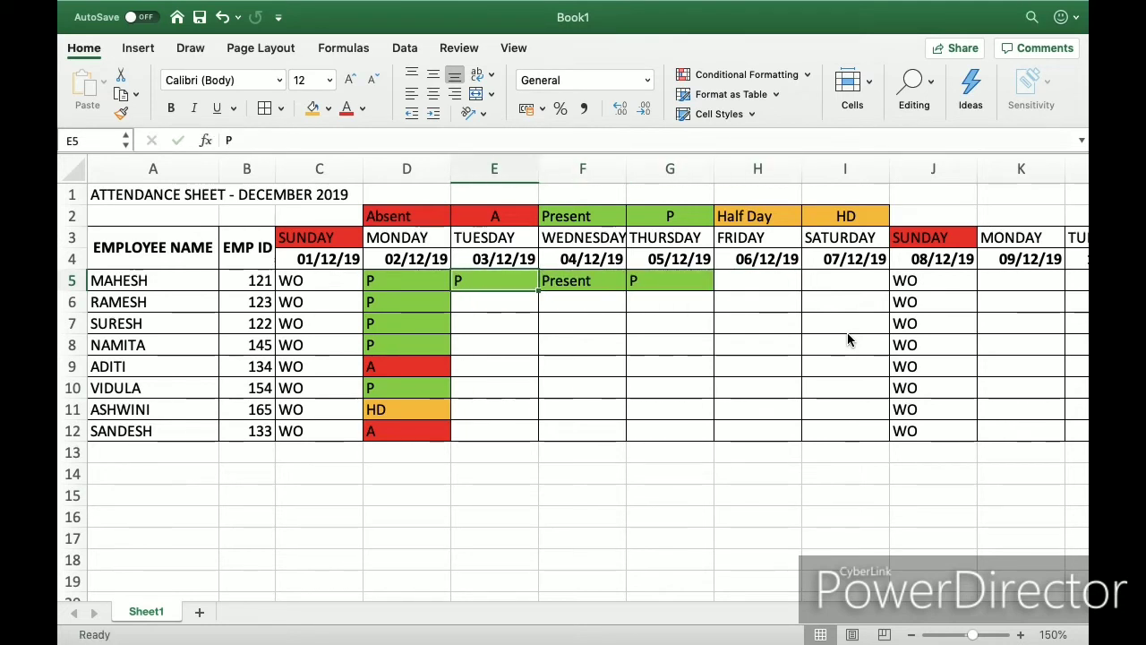
Copy the P entry in E5 to the whole range E5:I12, covering all employees from 03/12/19 to 07/12/19.
{"action": "key", "text": "super+c"}
{"action": "key", "text": "shift+Right"}
{"action": "key", "text": "shift+Right"}
{"action": "key", "text": "shift+Right"}
{"action": "key", "text": "shift+Right"}
{"action": "key", "text": "shift+Down"}
{"action": "key", "text": "shift+Down"}
{"action": "key", "text": "shift+Down"}
{"action": "key", "text": "shift+Down"}
{"action": "key", "text": "shift+Down"}
{"action": "key", "text": "shift+Down"}
{"action": "key", "text": "shift+Down"}
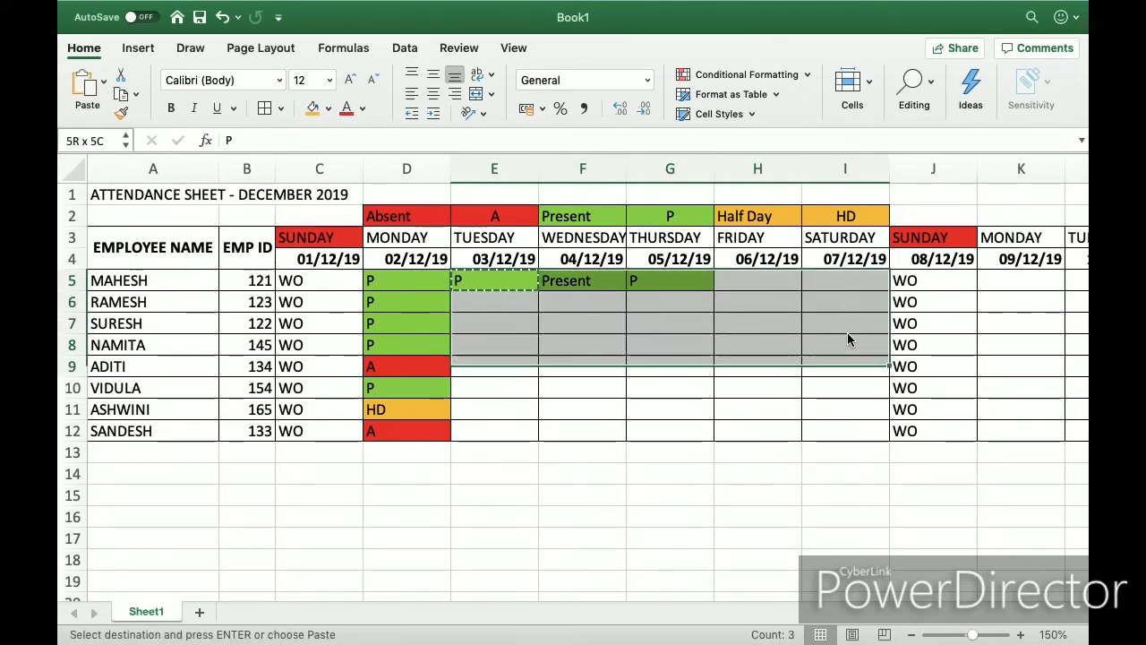
{"action": "key", "text": "super+v"}
Copy the P entries in I5:I12 to K5:P12, covering all employees from 09/12/19 to 14/12/19.
{"action": "key", "text": "Right"}
{"action": "key", "text": "Right"}
{"action": "key", "text": "Right"}
{"action": "key", "text": "Right"}
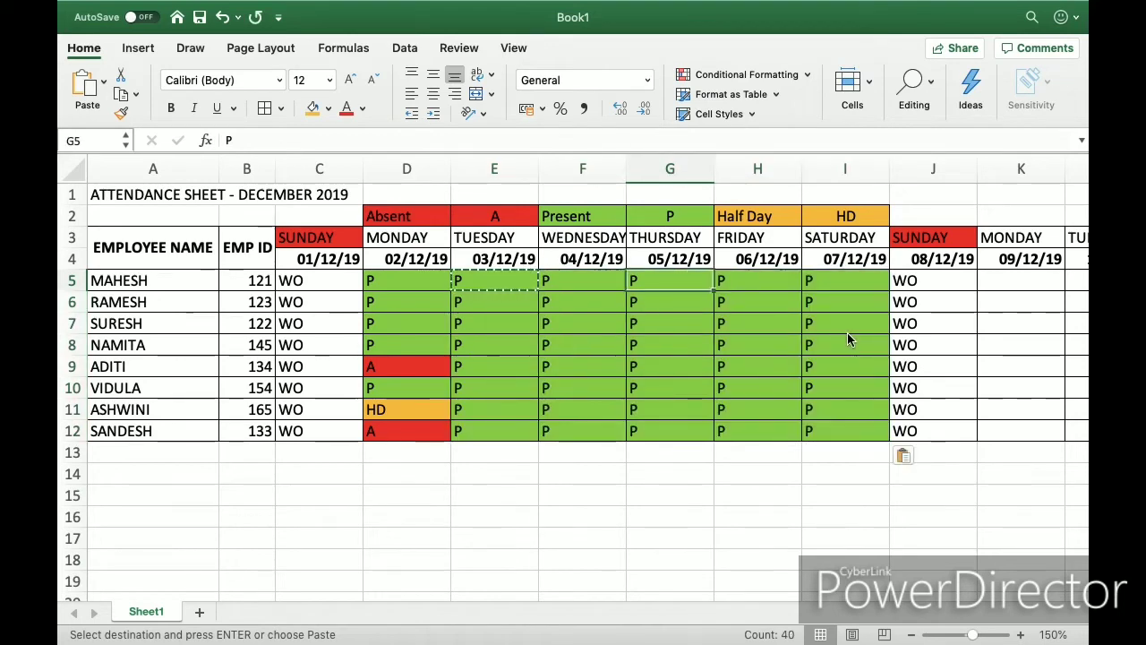
{"action": "key", "text": "shift+Down"}
{"action": "key", "text": "shift+Down"}
{"action": "key", "text": "shift+Down"}
{"action": "key", "text": "shift+Down"}
{"action": "key", "text": "shift+Down"}
{"action": "key", "text": "shift+Down"}
{"action": "key", "text": "shift+Down"}
{"action": "key", "text": "super+c"}
{"action": "key", "text": "Right"}
{"action": "key", "text": "Right"}
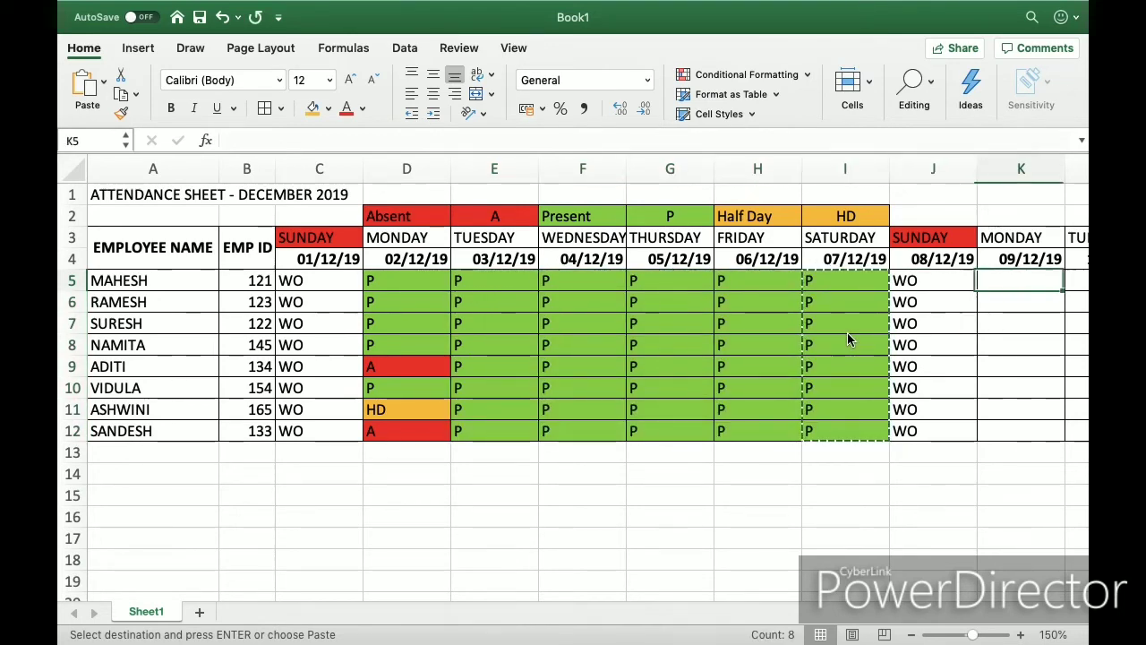
{"action": "key", "text": "shift+Right"}
{"action": "key", "text": "shift+Right"}
{"action": "key", "text": "shift+Right"}
{"action": "key", "text": "shift+Right"}
{"action": "key", "text": "shift+Right"}
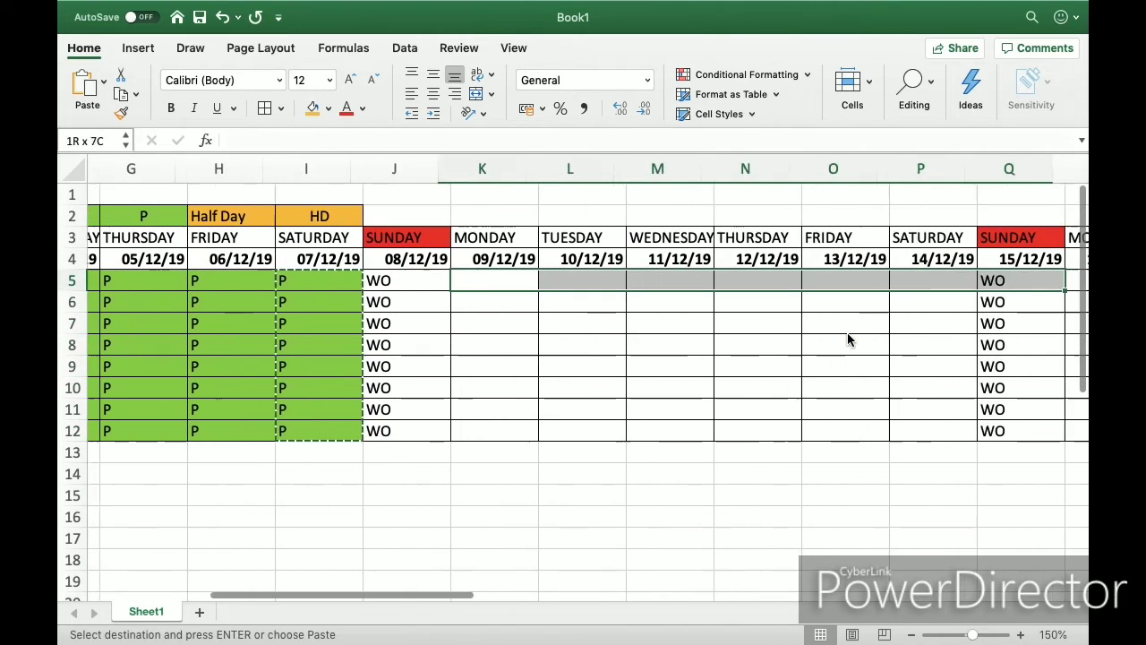
{"action": "key", "text": "shift+Down"}
{"action": "key", "text": "shift+Down"}
{"action": "key", "text": "shift+Down"}
{"action": "key", "text": "shift+Down"}
{"action": "key", "text": "shift+Down"}
{"action": "key", "text": "shift+Down"}
{"action": "key", "text": "shift+Down"}
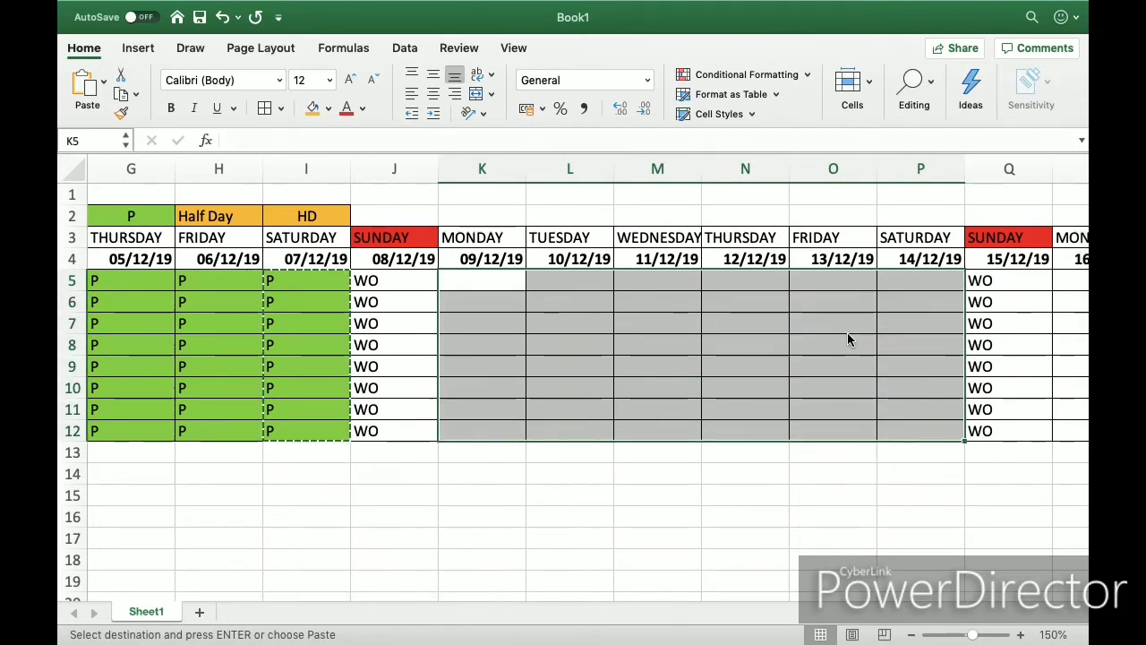
{"action": "key", "text": "super+v"}
Look over the coloured attendance entries across the first two weeks of December.
{"action": "key", "text": "super+Left"}
{"action": "key", "text": "Down"}
{"action": "key", "text": "Left"}
{"action": "key", "text": "Left"}
{"action": "key", "text": "Left"}
{"action": "key", "text": "Left"}
{"action": "key", "text": "Left"}
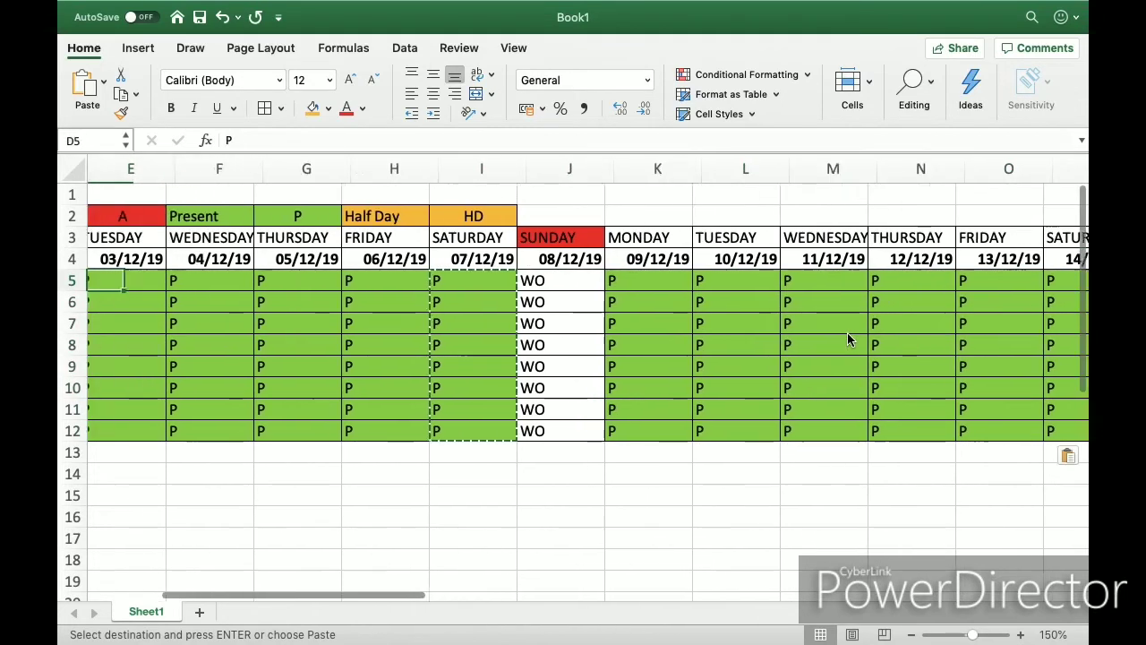
{"action": "key", "text": "Right"}
{"action": "key", "text": "Right"}
{"action": "key", "text": "Right"}
{"action": "key", "text": "Right"}
{"action": "key", "text": "Right"}
{"action": "key", "text": "Right"}
{"action": "key", "text": "Right"}
{"action": "key", "text": "Right"}
{"action": "key", "text": "Right"}
{"action": "key", "text": "Right"}
{"action": "key", "text": "Right"}
{"action": "key", "text": "Right"}
{"action": "key", "text": "Right"}
{"action": "key", "text": "Right"}
{"action": "key", "text": "Right"}
{"action": "key", "text": "Right"}
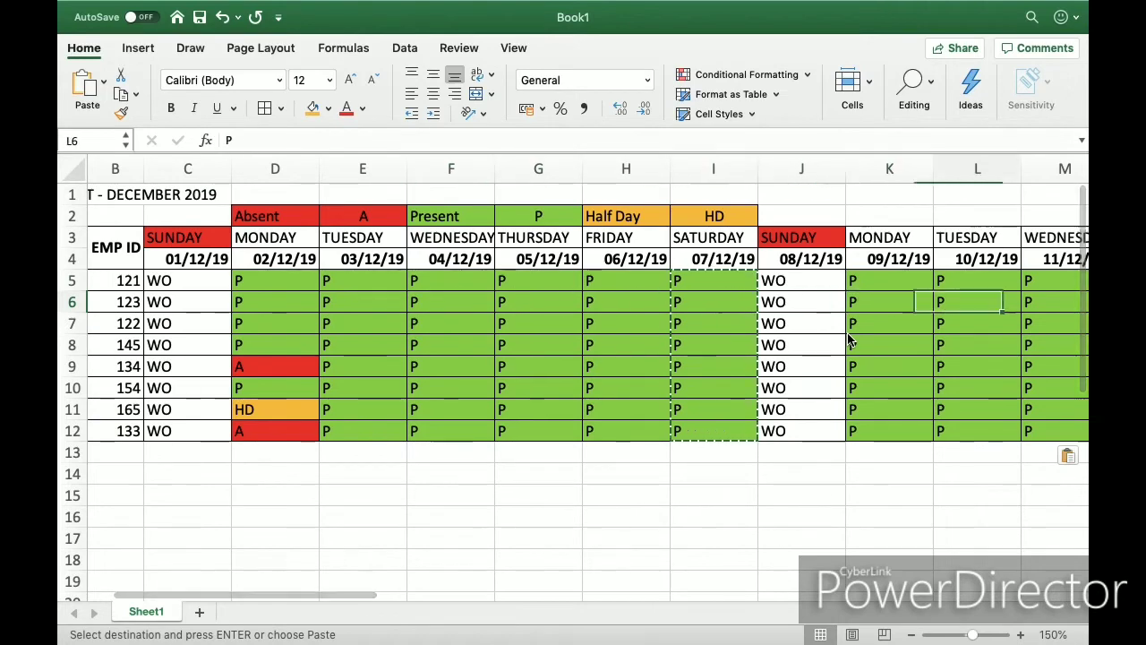
Look along the first employee's attendance row between 02/12/19 and 15/12/19.
{"action": "key", "text": "Left"}
{"action": "key", "text": "Left"}
{"action": "key", "text": "Left"}
{"action": "key", "text": "Up"}
{"action": "key", "text": "Right"}
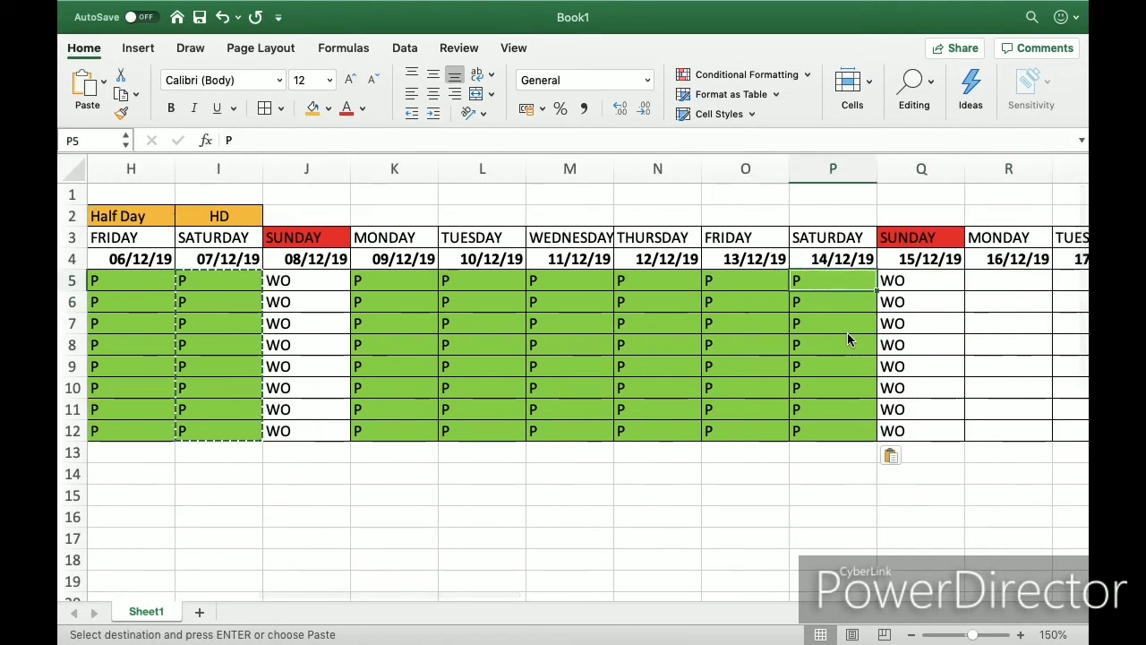
{"action": "key", "text": "Right"}
{"action": "key", "text": "Right"}
{"action": "key", "text": "Left"}
{"action": "key", "text": "Left"}
{"action": "key", "text": "Left"}
{"action": "key", "text": "Left"}
{"action": "key", "text": "Left"}
{"action": "key", "text": "Left"}
{"action": "key", "text": "Left"}
{"action": "key", "text": "Left"}
{"action": "key", "text": "Left"}
{"action": "key", "text": "Left"}
{"action": "key", "text": "Left"}
{"action": "key", "text": "Left"}
{"action": "key", "text": "Left"}
{"action": "key", "text": "Left"}
{"action": "key", "text": "Left"}
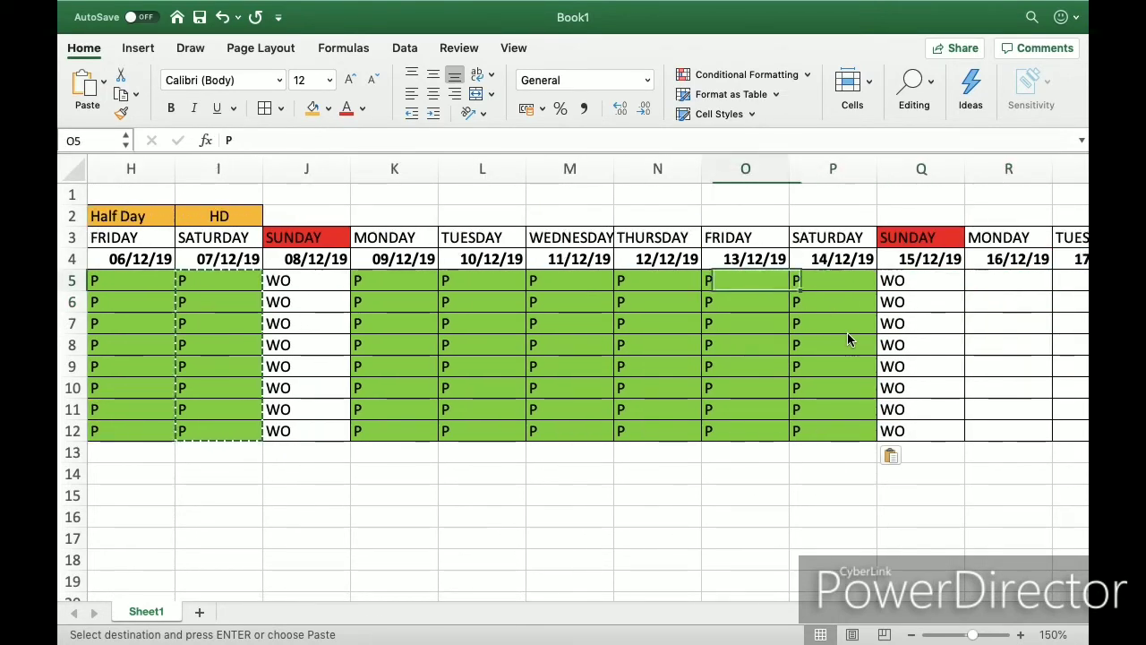
{"action": "key", "text": "Left"}
{"action": "key", "text": "Right"}
{"action": "key", "text": "Right"}
{"action": "key", "text": "Right"}
{"action": "key", "text": "Right"}
{"action": "key", "text": "Right"}
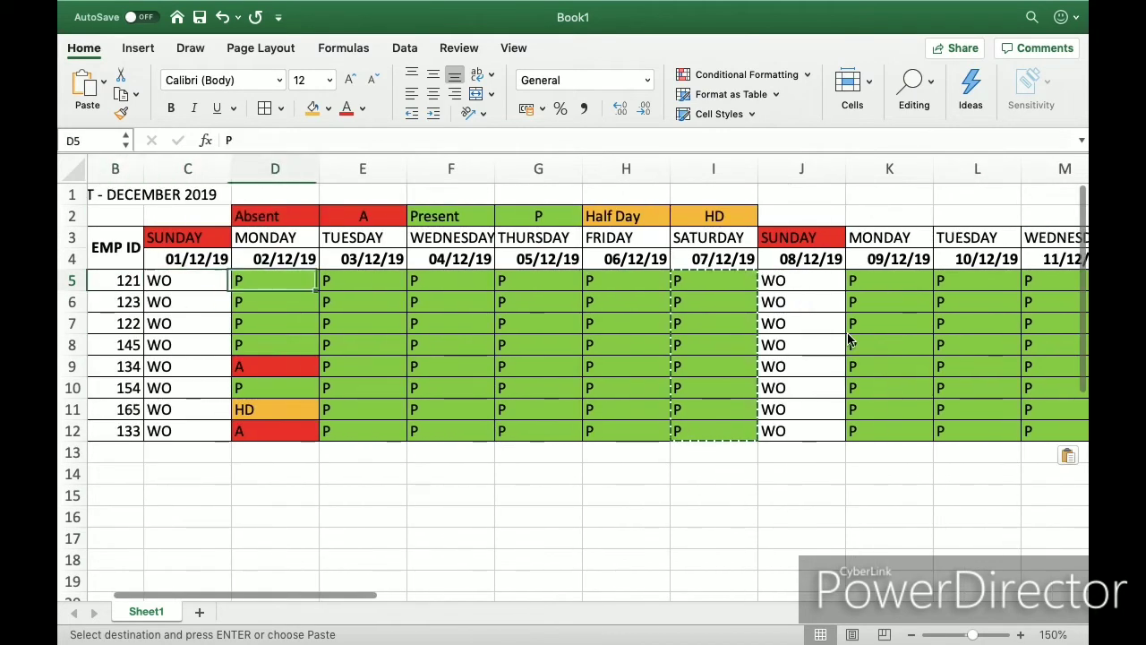
Mark the second employee absent on Wednesday 04/12/19 by entering A in F6.
{"action": "key", "text": "Left"}
{"action": "key", "text": "Left"}
{"action": "key", "text": "Down"}
{"action": "key", "text": "Right"}
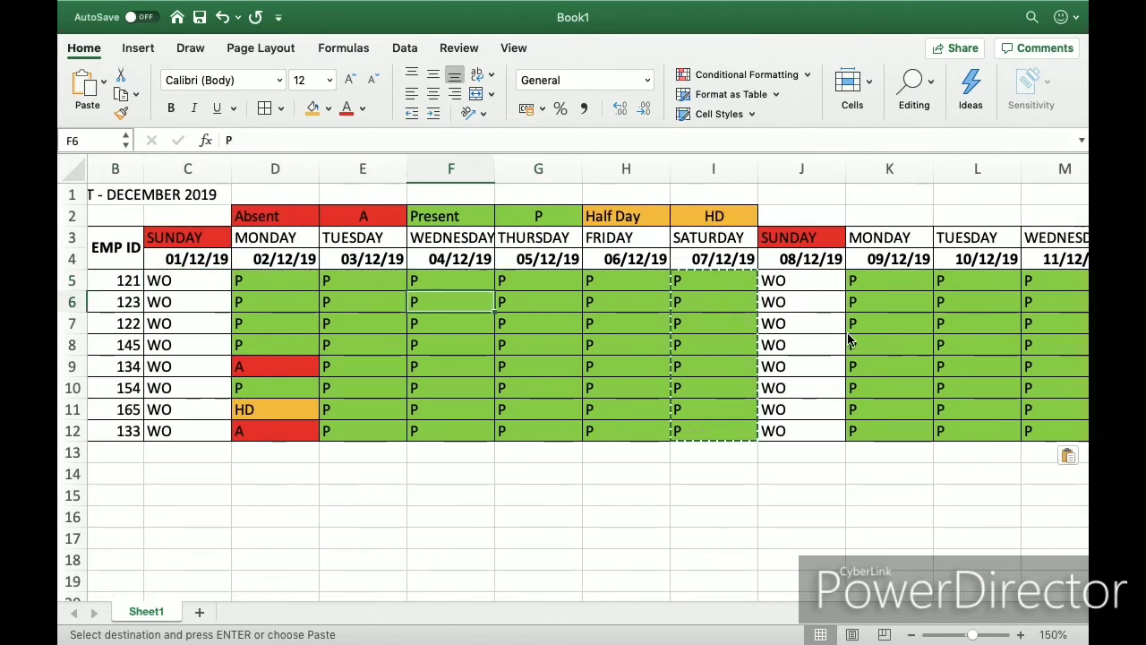
{"action": "type", "text": "A"}
{"action": "key", "text": "Return"}
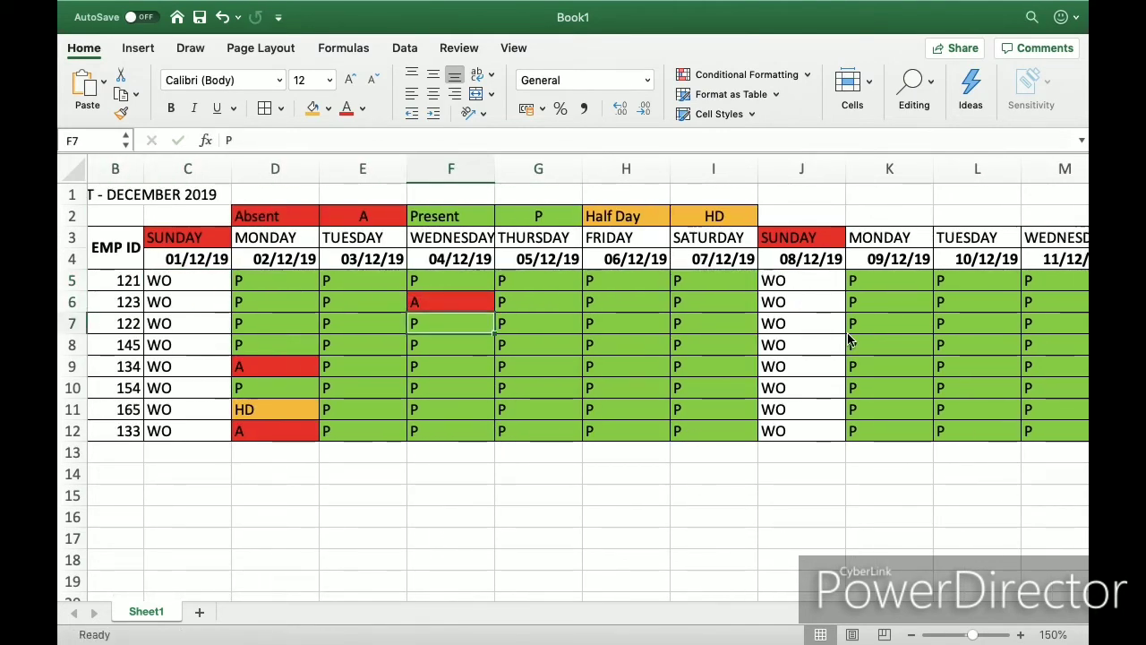
Enter HD in G9 to record a half day on Thursday 05/12/19.
{"action": "key", "text": "Down"}
{"action": "key", "text": "Down"}
{"action": "key", "text": "Right"}
{"action": "type", "text": "HD"}
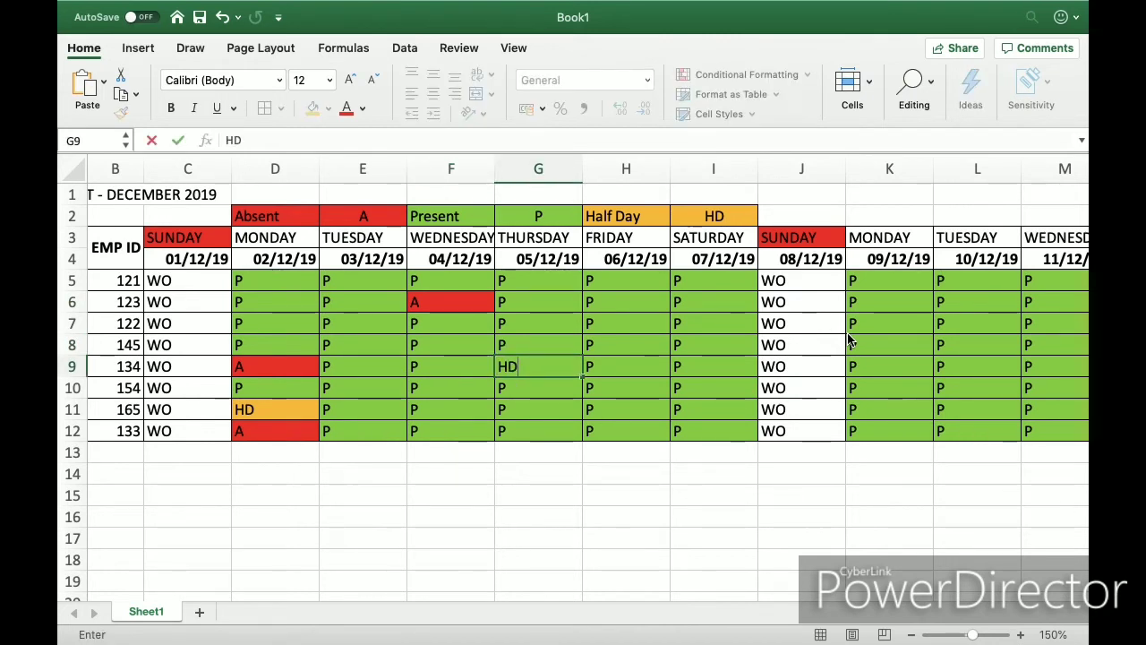
{"action": "key", "text": "Right"}
Enter A in I7 to mark the third employee absent on Saturday 07/12/19.
{"action": "key", "text": "Right"}
{"action": "key", "text": "Up"}
{"action": "key", "text": "Up"}
{"action": "type", "text": "A"}
{"action": "key", "text": "Right"}
Enter A in M10 to record an absence on Wednesday 11/12/19.
{"action": "key", "text": "Right"}
{"action": "key", "text": "Right"}
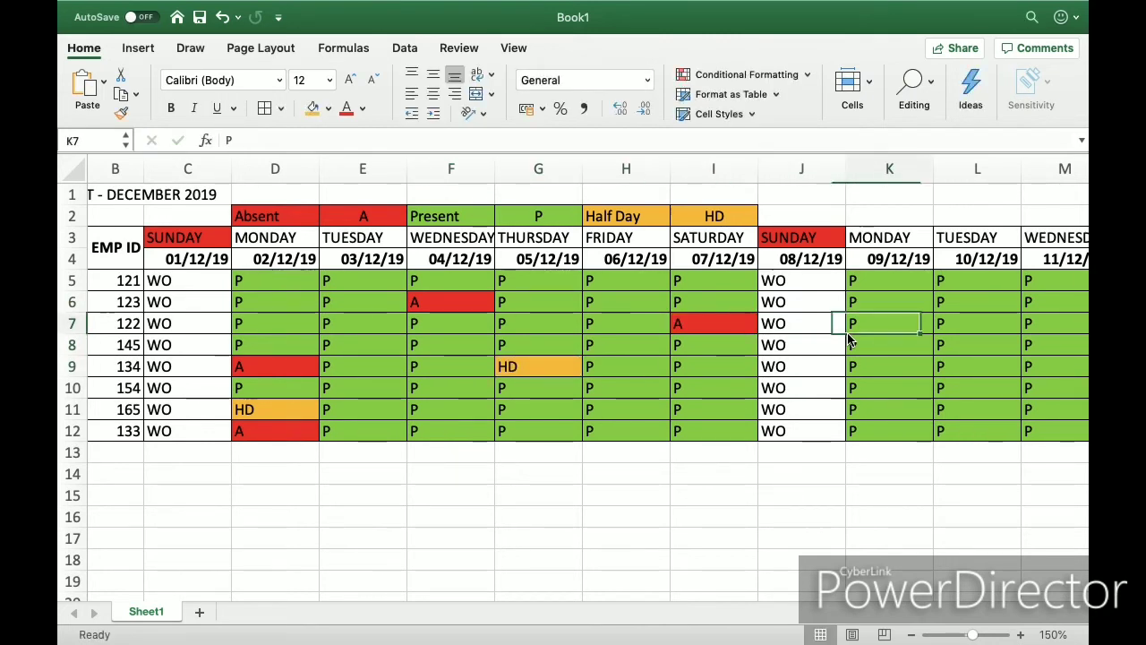
{"action": "key", "text": "Down"}
{"action": "key", "text": "Down"}
{"action": "key", "text": "Down"}
{"action": "key", "text": "Right"}
{"action": "type", "text": "A"}
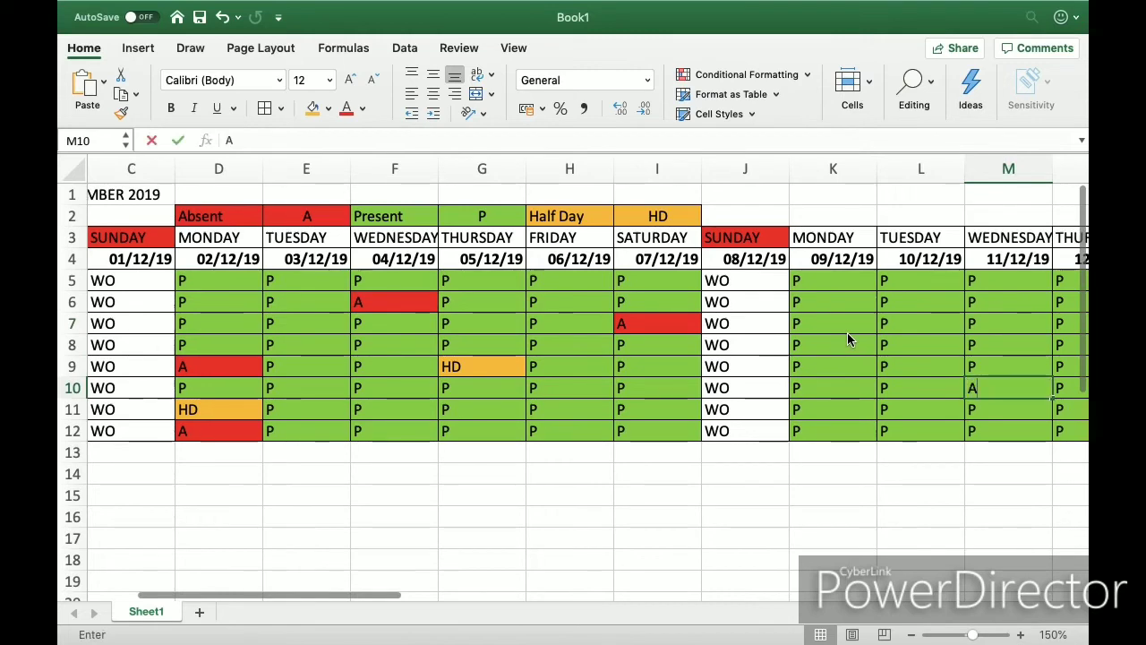
{"action": "key", "text": "Return"}
Enter A in O6 to mark the second employee absent on Friday 13/12/19.
{"action": "key", "text": "Right"}
{"action": "key", "text": "Right"}
{"action": "key", "text": "Up"}
{"action": "key", "text": "Up"}
{"action": "key", "text": "Up"}
{"action": "key", "text": "Up"}
{"action": "key", "text": "Up"}
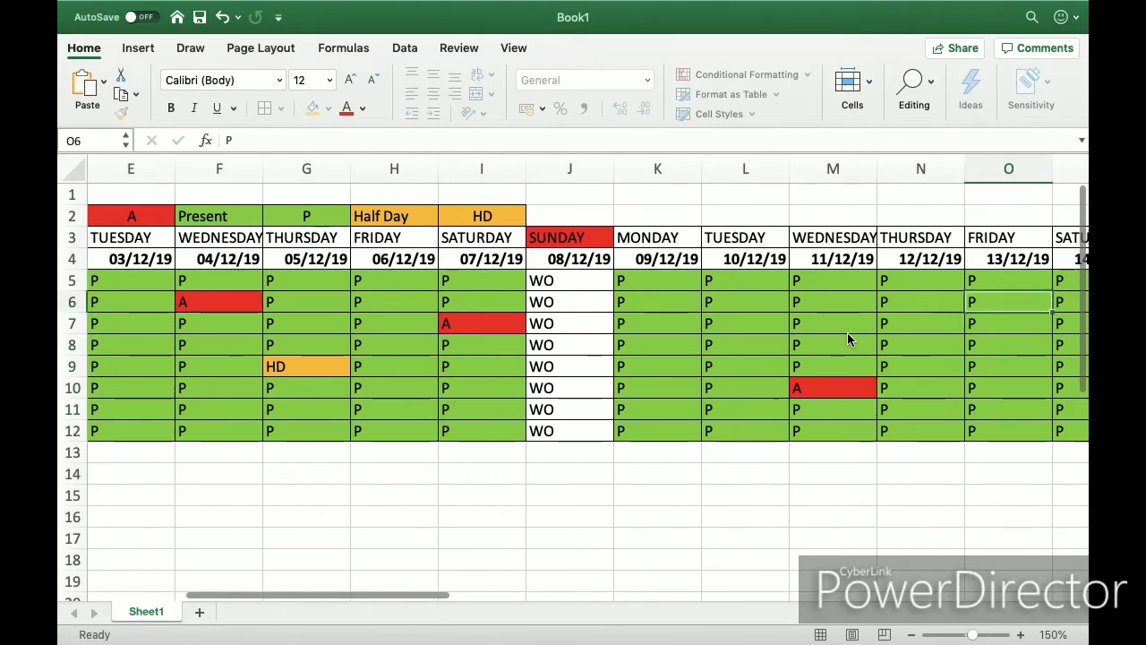
{"action": "type", "text": "A"}
{"action": "key", "text": "Right"}
Mark the second employee absent on Monday 09/12/19 by entering A in K6.
{"action": "key", "text": "Right"}
{"action": "key", "text": "Left"}
{"action": "key", "text": "Left"}
{"action": "key", "text": "Left"}
{"action": "key", "text": "Left"}
{"action": "key", "text": "Left"}
{"action": "key", "text": "Left"}
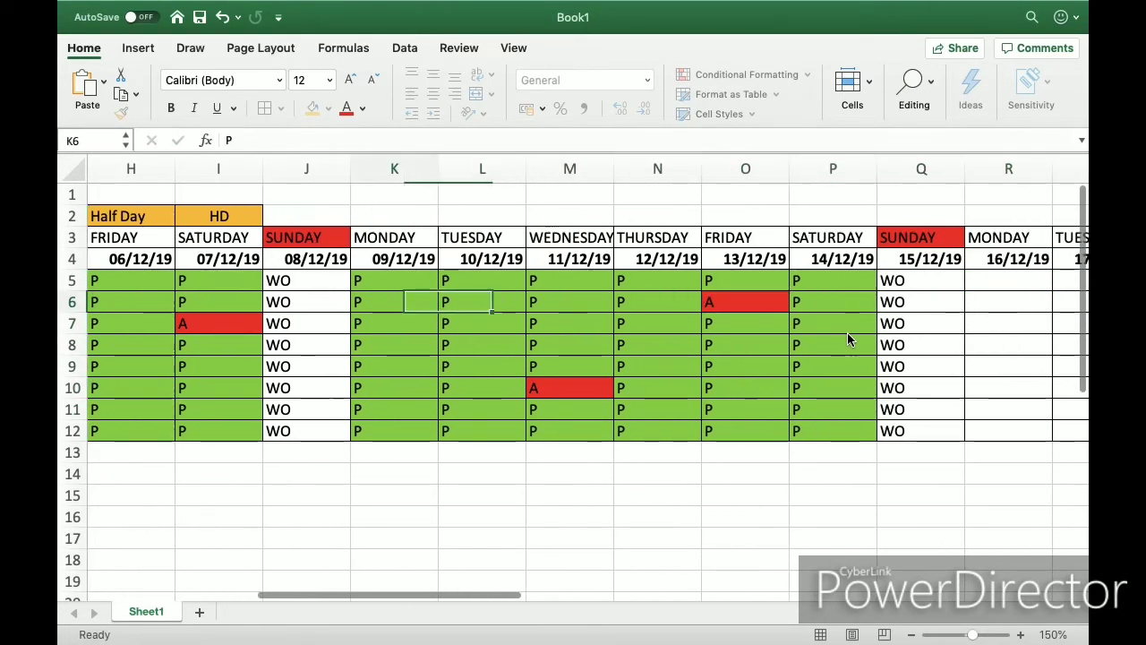
{"action": "type", "text": "A"}
{"action": "key", "text": "Return"}
Enter HD in L12 to record the last employee's half day on Tuesday 10/12/19.
{"action": "key", "text": "Down"}
{"action": "key", "text": "Down"}
{"action": "key", "text": "Right"}
{"action": "key", "text": "Down"}
{"action": "key", "text": "Down"}
{"action": "key", "text": "Down"}
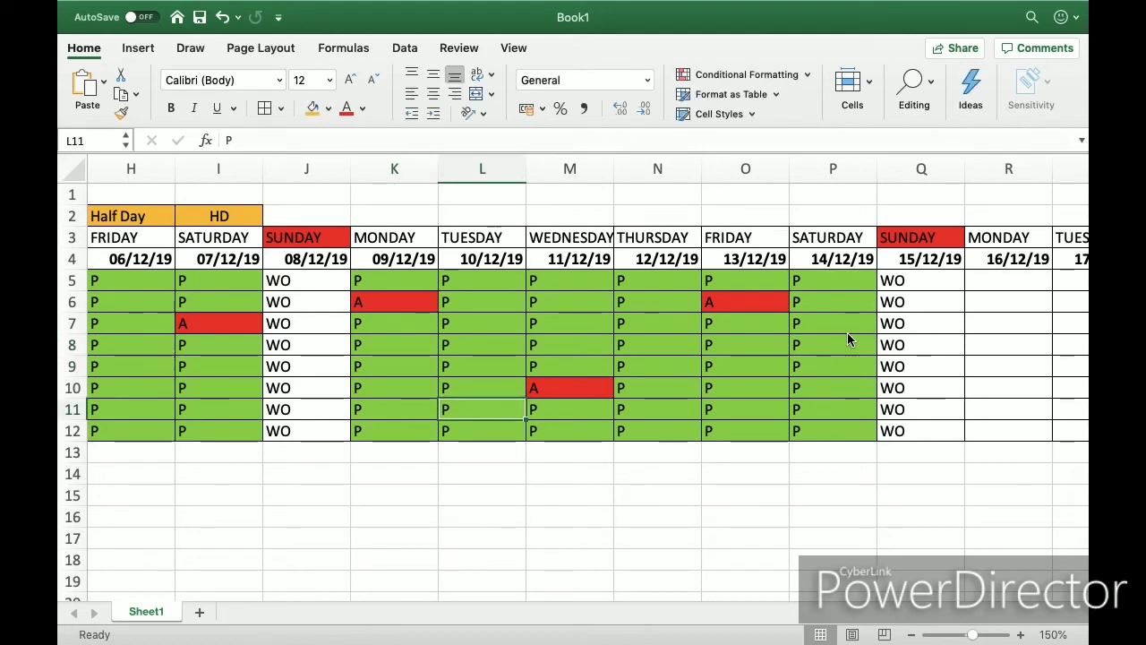
{"action": "type", "text": "HD"}
{"action": "key", "text": "Right"}
Enter HD in P12 to record the last employee's half day on Saturday 14/12/19.
{"action": "key", "text": "Right"}
{"action": "key", "text": "Right"}
{"action": "key", "text": "Right"}
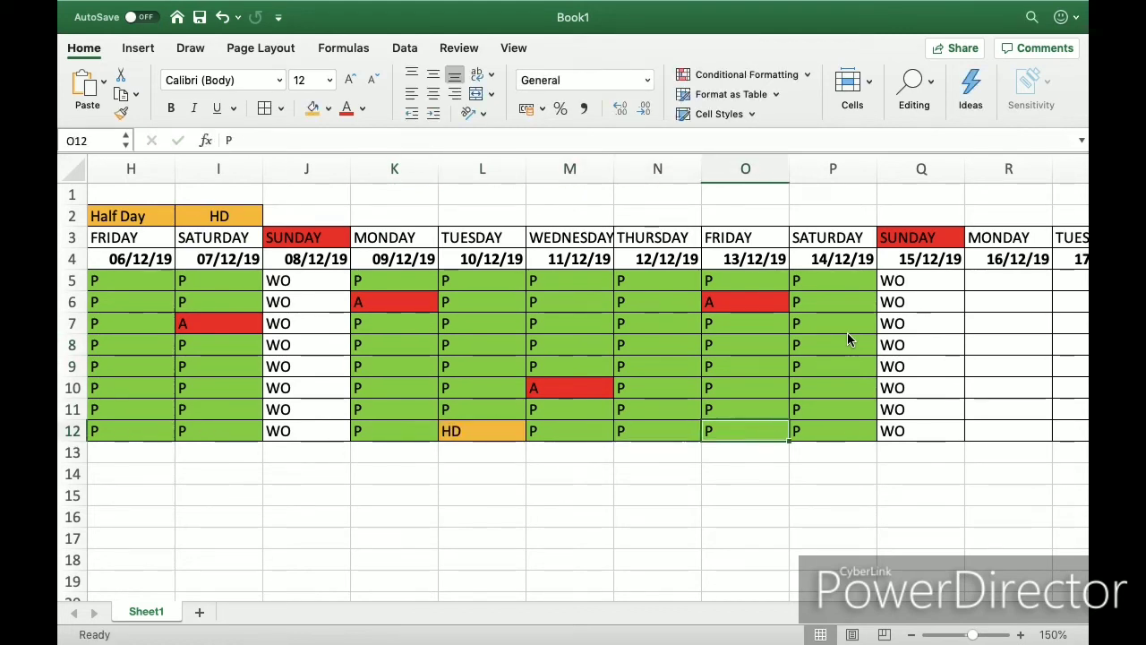
{"action": "type", "text": "HD"}
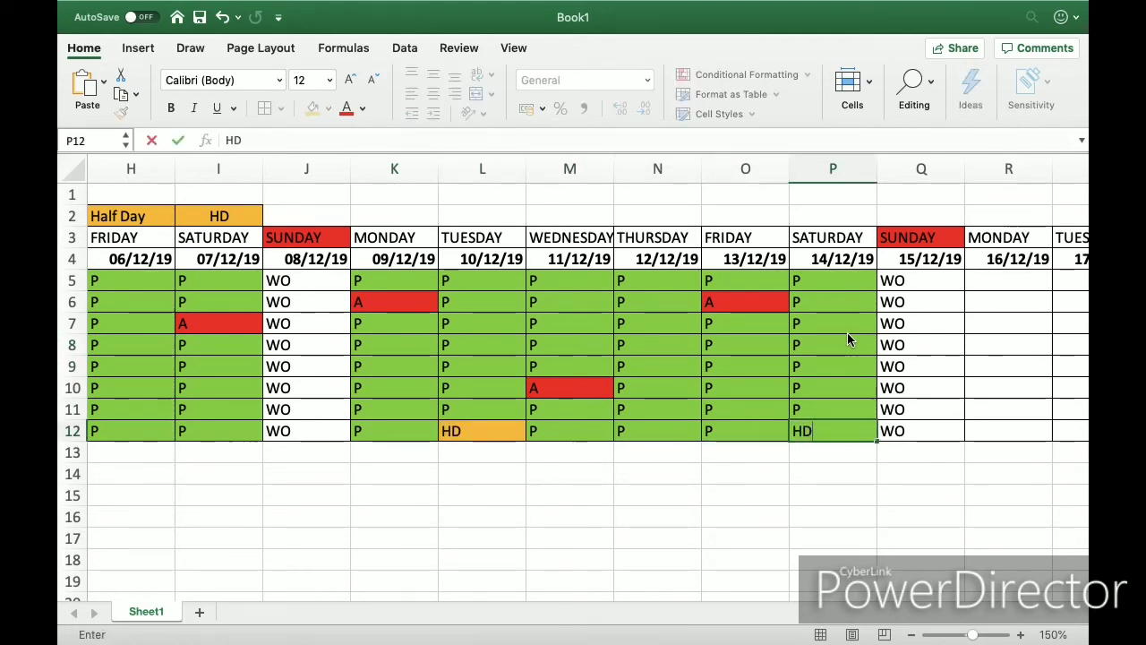
{"action": "key", "text": "Left"}
Review the coloured attendance entries along row 12, from the employee name column to 16/12/19 and back.
{"action": "key", "text": "Left"}
{"action": "key", "text": "Left"}
{"action": "key", "text": "Left"}
{"action": "key", "text": "Left"}
{"action": "key", "text": "Left"}
{"action": "key", "text": "Left"}
{"action": "key", "text": "Left"}
{"action": "key", "text": "Left"}
{"action": "key", "text": "Left"}
{"action": "key", "text": "Left"}
{"action": "key", "text": "Left"}
{"action": "key", "text": "Left"}
{"action": "key", "text": "Left"}
{"action": "key", "text": "Left"}
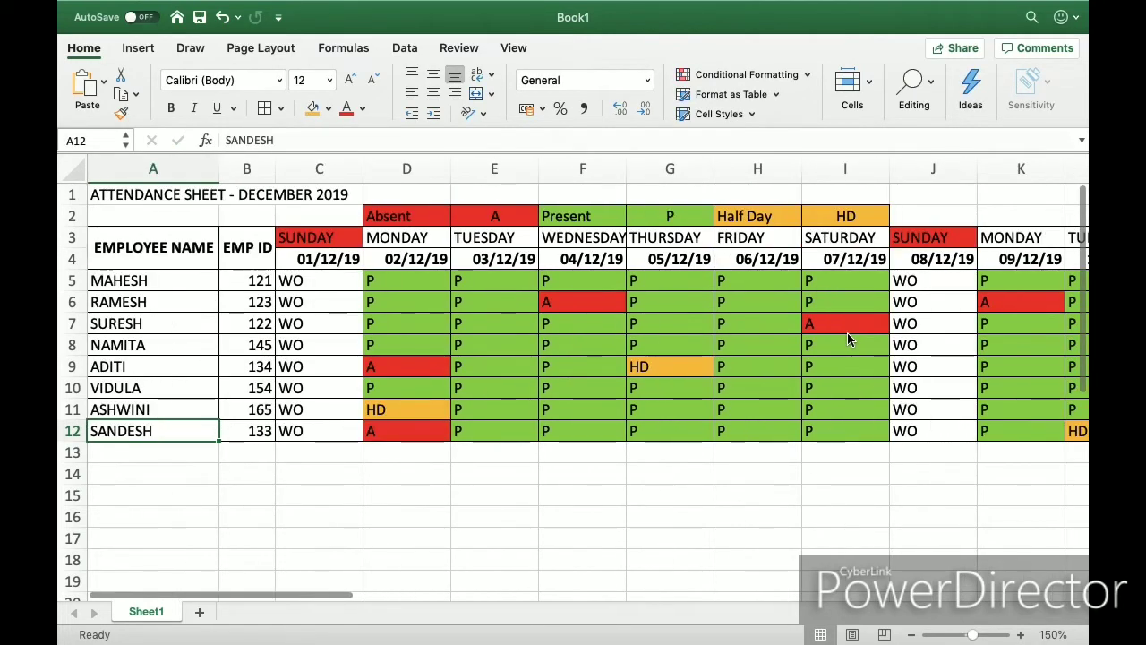
{"action": "key", "text": "Right"}
{"action": "key", "text": "Right"}
{"action": "key", "text": "Right"}
{"action": "key", "text": "Right"}
{"action": "key", "text": "Right"}
{"action": "key", "text": "Right"}
{"action": "key", "text": "Right"}
{"action": "key", "text": "Right"}
{"action": "key", "text": "Right"}
{"action": "key", "text": "Right"}
{"action": "key", "text": "Right"}
{"action": "key", "text": "Right"}
{"action": "key", "text": "Right"}
{"action": "key", "text": "Right"}
{"action": "key", "text": "Right"}
{"action": "key", "text": "Right"}
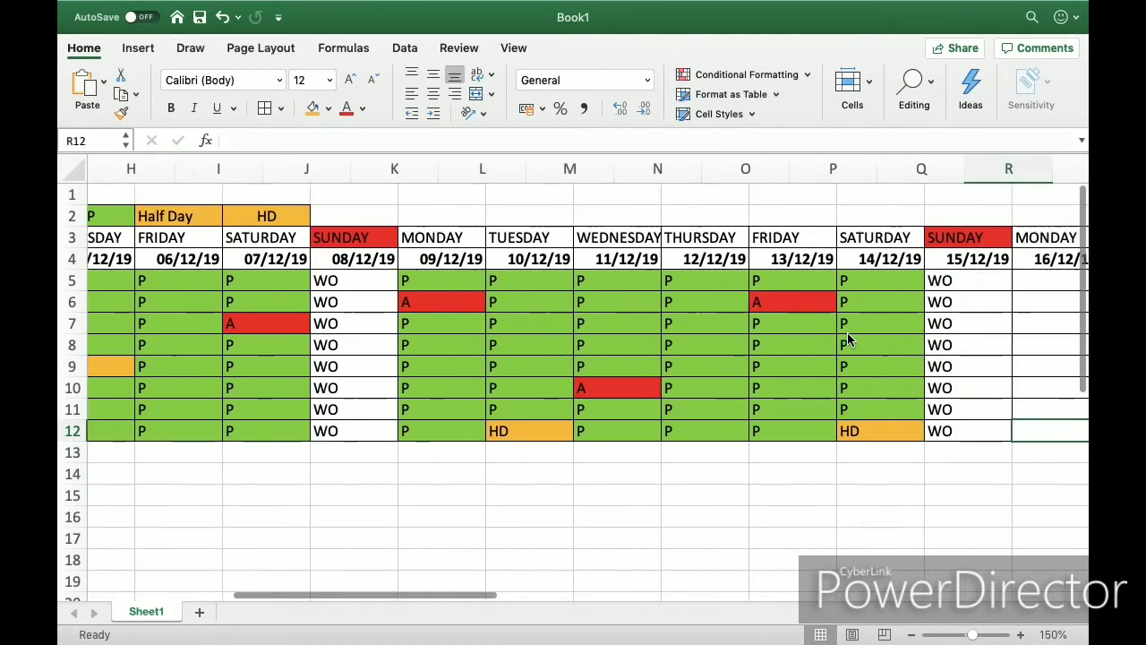
{"action": "key", "text": "Left"}
{"action": "key", "text": "Left"}
{"action": "key", "text": "Left"}
{"action": "key", "text": "Left"}
{"action": "key", "text": "Left"}
{"action": "key", "text": "Left"}
{"action": "key", "text": "Left"}
{"action": "key", "text": "Left"}
{"action": "key", "text": "Left"}
{"action": "key", "text": "Left"}
{"action": "key", "text": "Left"}
{"action": "key", "text": "Left"}
{"action": "key", "text": "Left"}
{"action": "key", "text": "Left"}
{"action": "key", "text": "Left"}
{"action": "key", "text": "Left"}
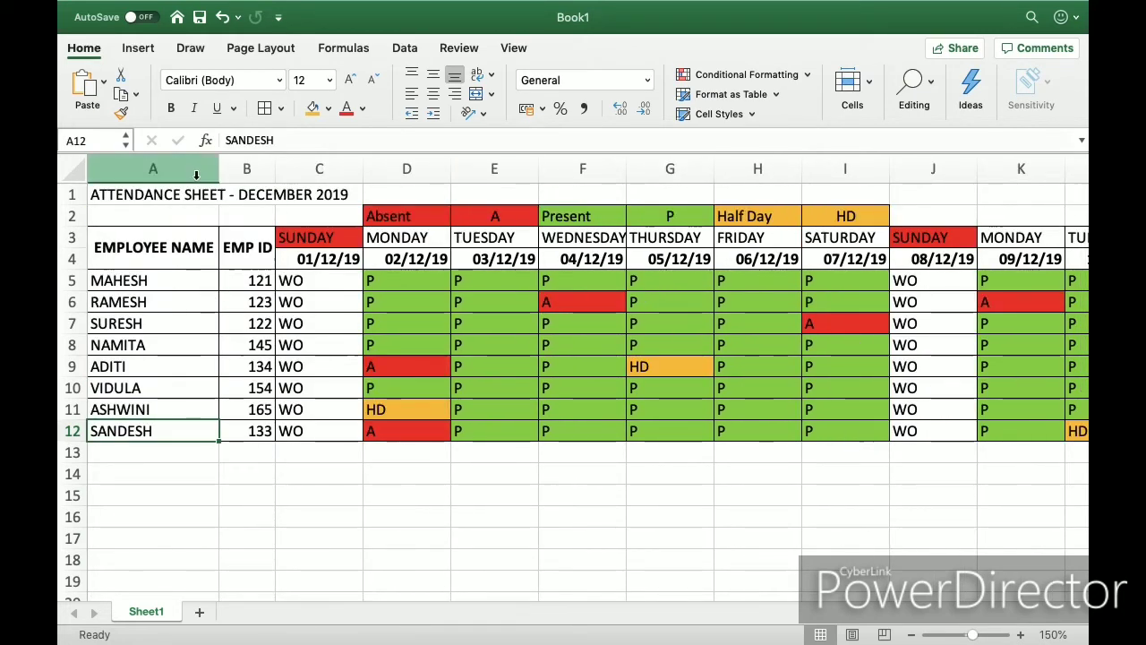
Check how the employee name and ID columns and the row 5 entries display when moving across to 16/12/19.
{"action": "left_click", "coordinate": [172, 167]}
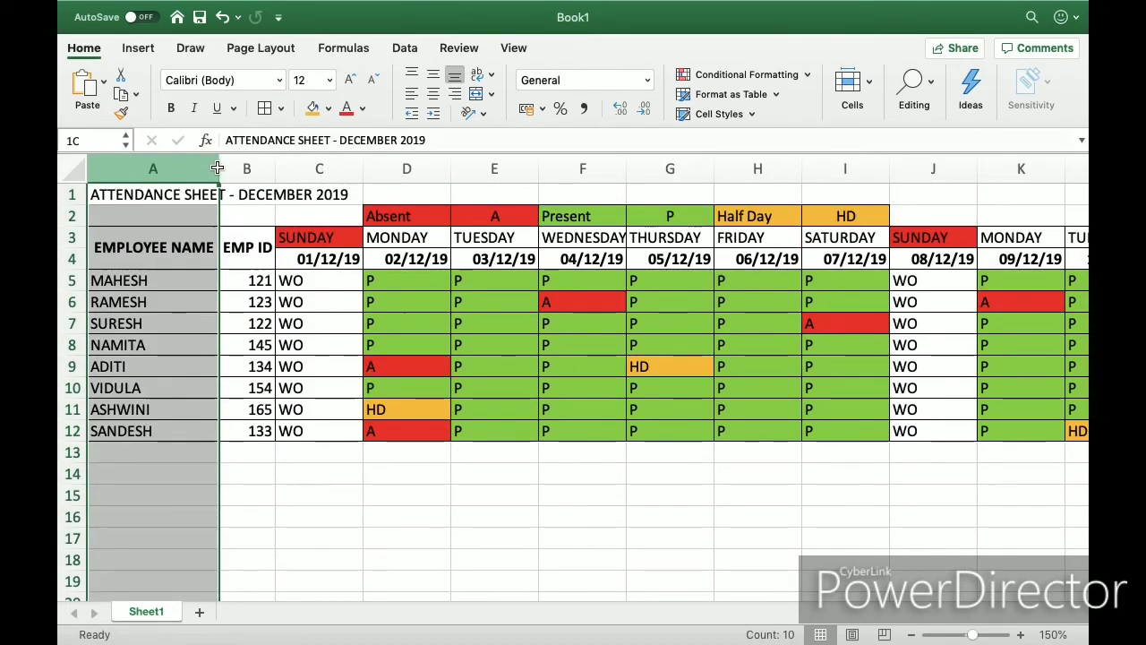
{"action": "left_click", "coordinate": [279, 284]}
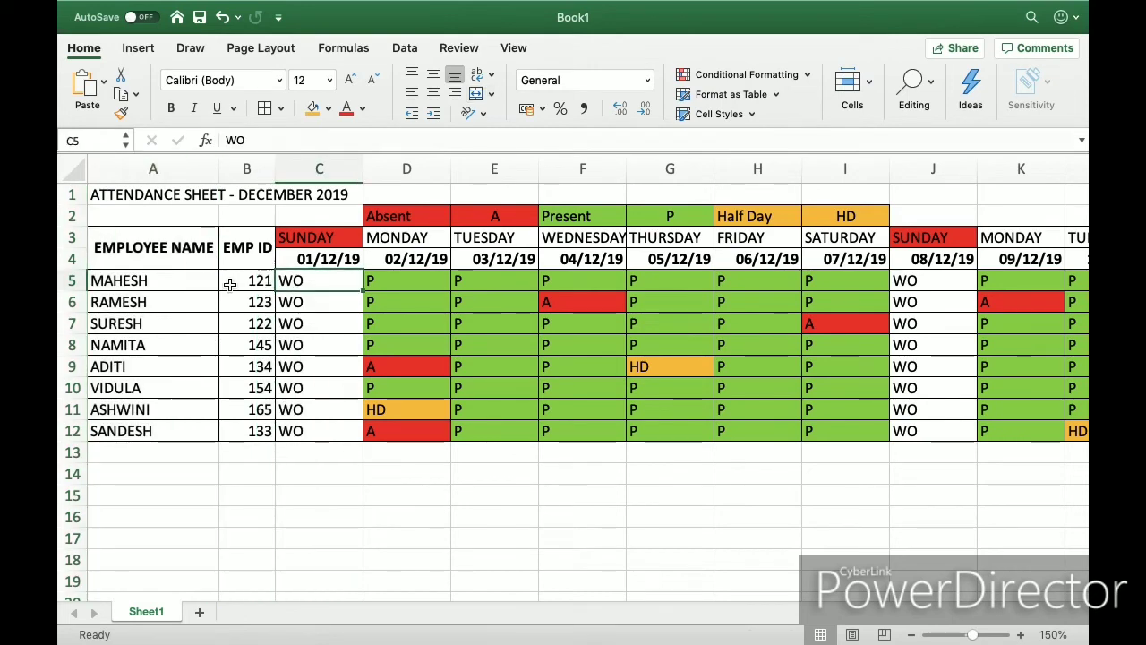
{"action": "key", "text": "Left"}
{"action": "key", "text": "Left"}
{"action": "key", "text": "Right"}
{"action": "key", "text": "Right"}
{"action": "key", "text": "Right"}
{"action": "key", "text": "Right"}
{"action": "key", "text": "Right"}
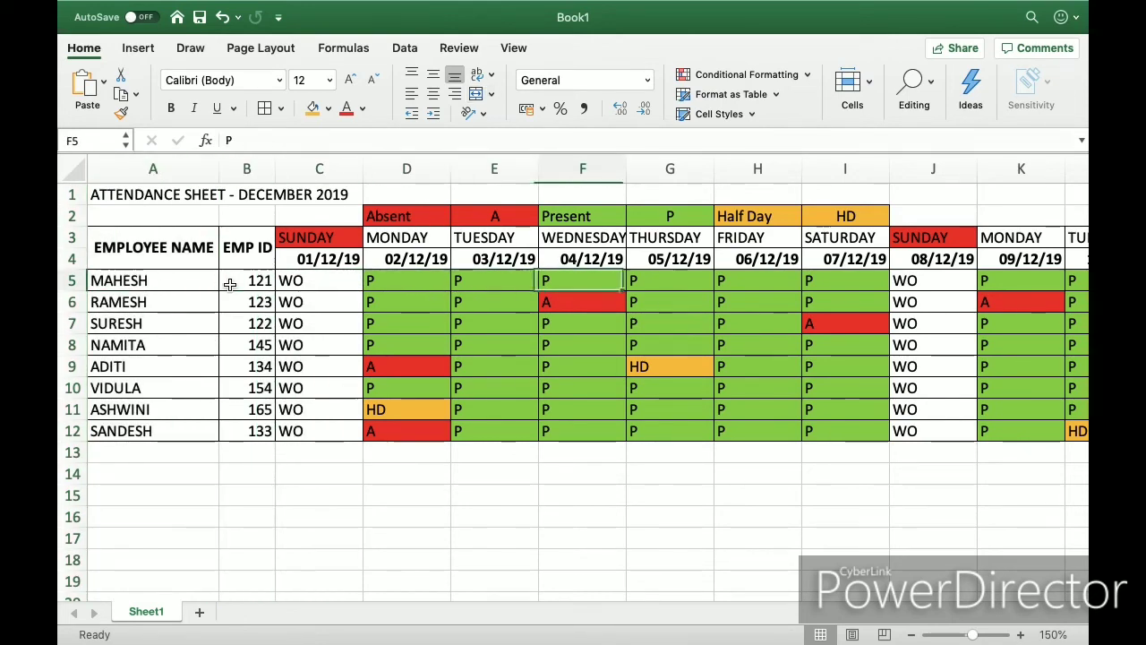
{"action": "key", "text": "Right"}
{"action": "key", "text": "Right"}
{"action": "key", "text": "Right"}
{"action": "key", "text": "Right"}
{"action": "key", "text": "Right"}
{"action": "key", "text": "Right"}
{"action": "key", "text": "Right"}
{"action": "key", "text": "Right"}
{"action": "key", "text": "Right"}
{"action": "key", "text": "Right"}
{"action": "key", "text": "Right"}
{"action": "key", "text": "Right"}
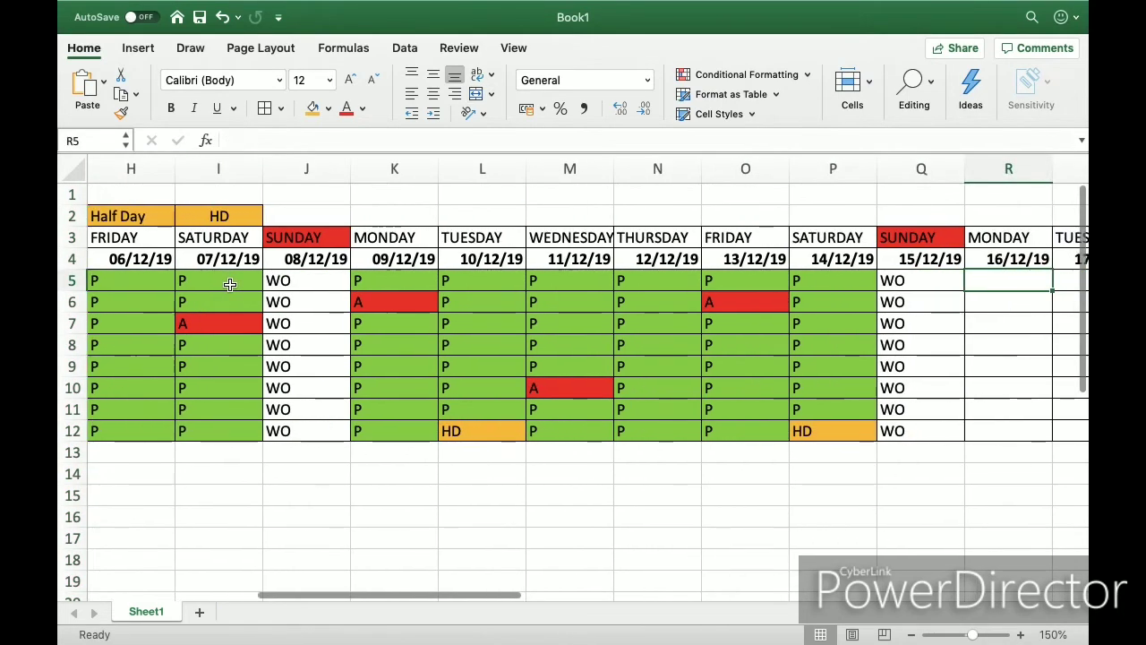
{"action": "key", "text": "Left"}
{"action": "key", "text": "Left"}
{"action": "key", "text": "Left"}
{"action": "key", "text": "Left"}
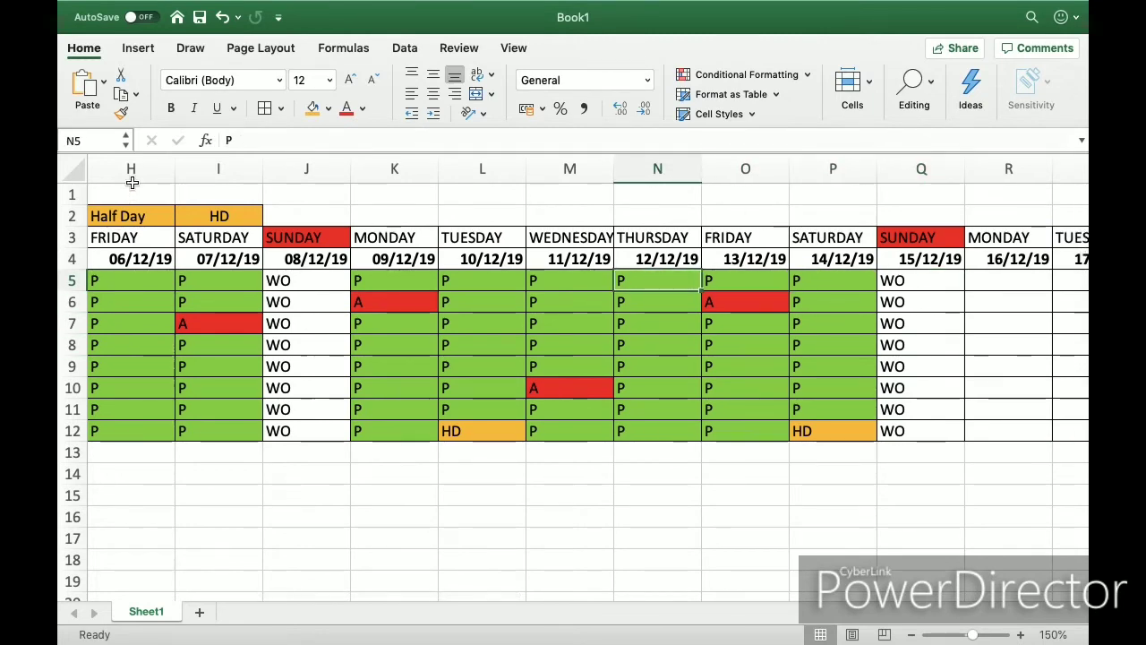
Try to freeze panes with the employee name column selected, and unfreeze them again.
{"action": "left_click", "coordinate": [130, 173]}
{"action": "key", "text": "Left"}
{"action": "key", "text": "Left"}
{"action": "key", "text": "Left"}
{"action": "key", "text": "Left"}
{"action": "key", "text": "Left"}
{"action": "key", "text": "Left"}
{"action": "key", "text": "Left"}
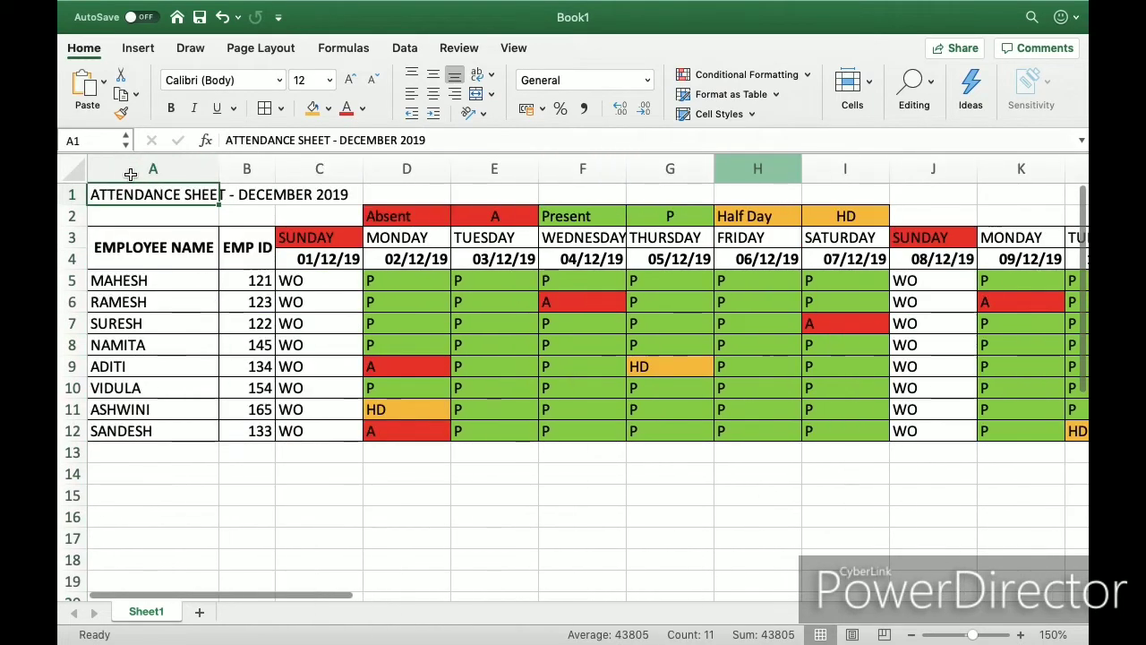
{"action": "key", "text": "Right"}
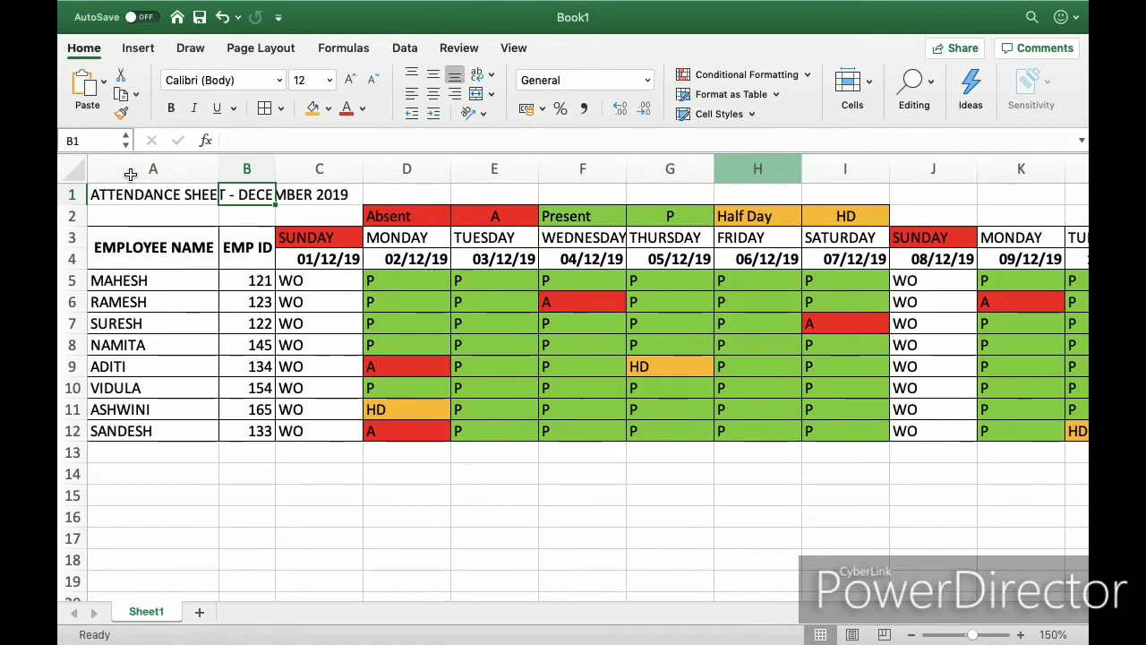
{"action": "left_click", "coordinate": [185, 157]}
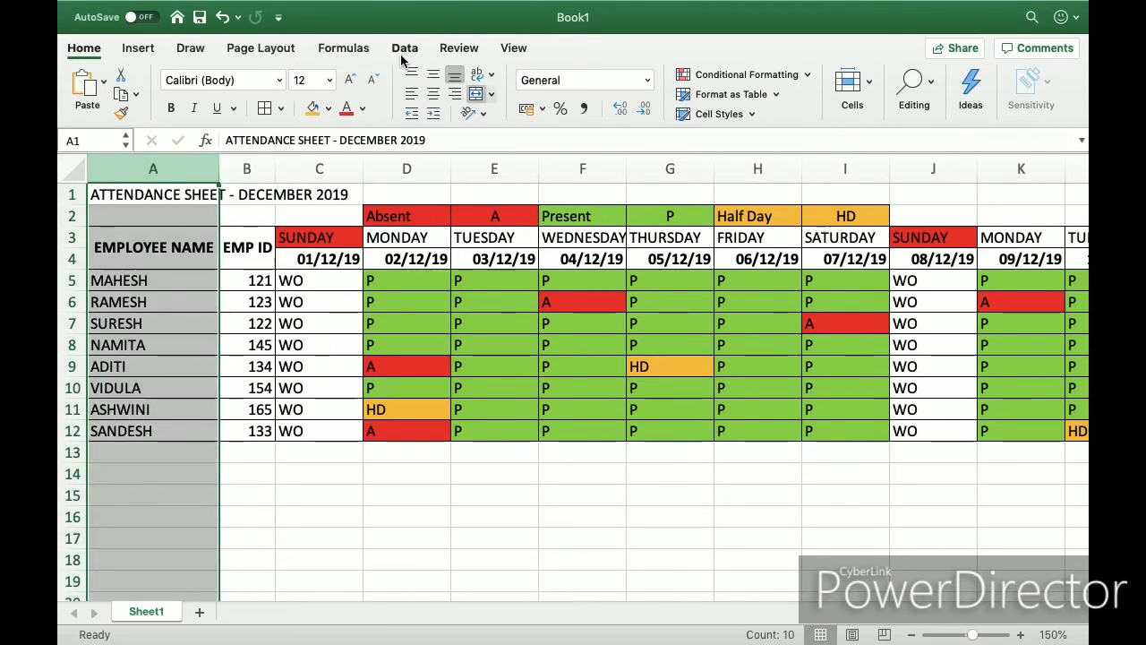
{"action": "left_click", "coordinate": [512, 49]}
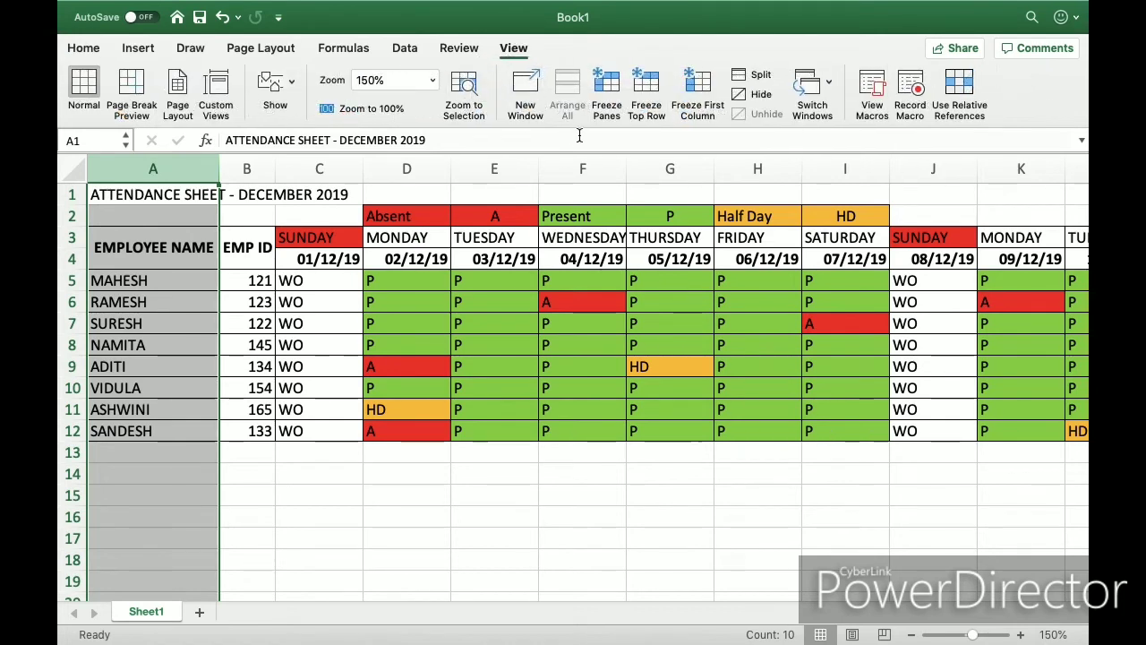
{"action": "left_click", "coordinate": [608, 88]}
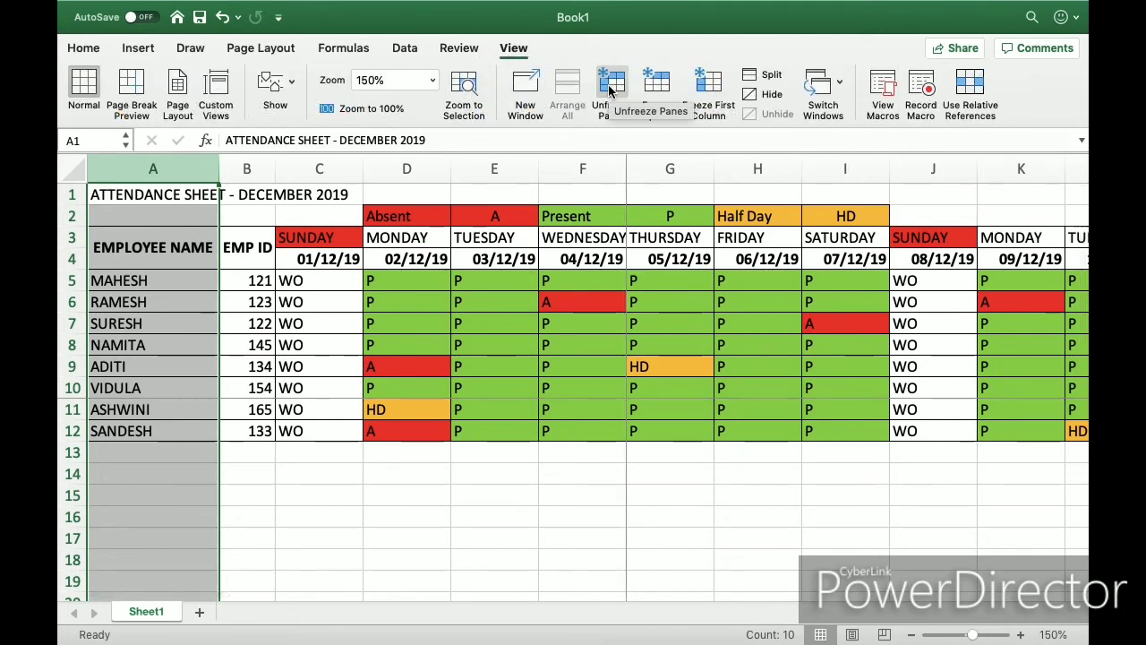
{"action": "left_click", "coordinate": [618, 89]}
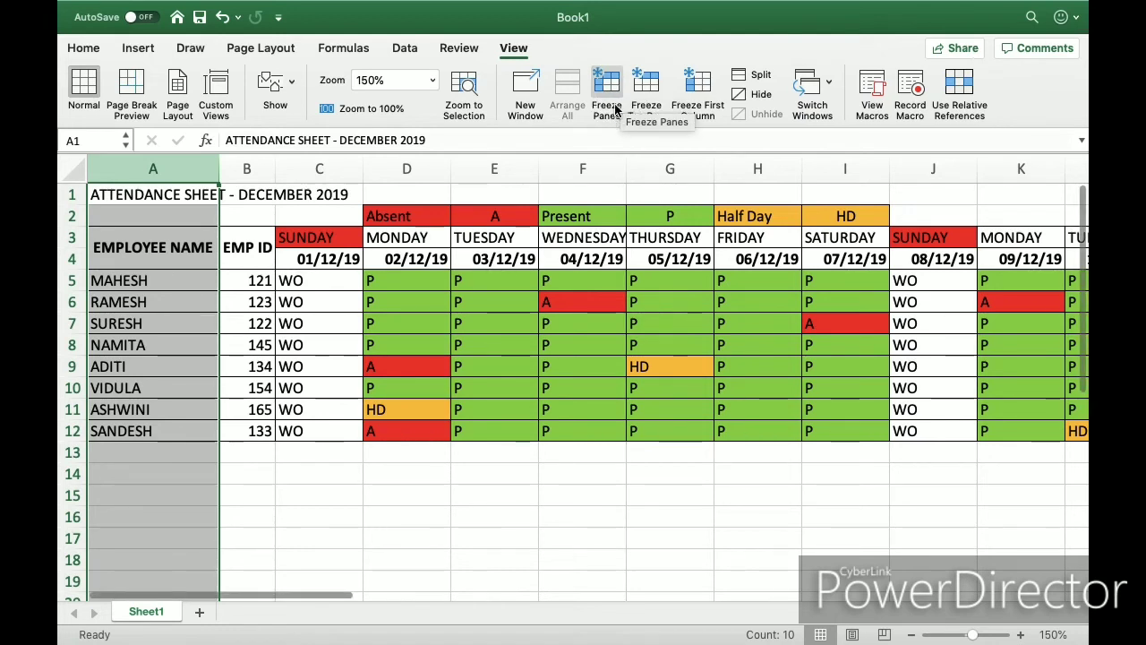
Freeze the sheet's first column to keep the employee names in place, and go to the first employee's ID in B5.
{"action": "left_click", "coordinate": [701, 90]}
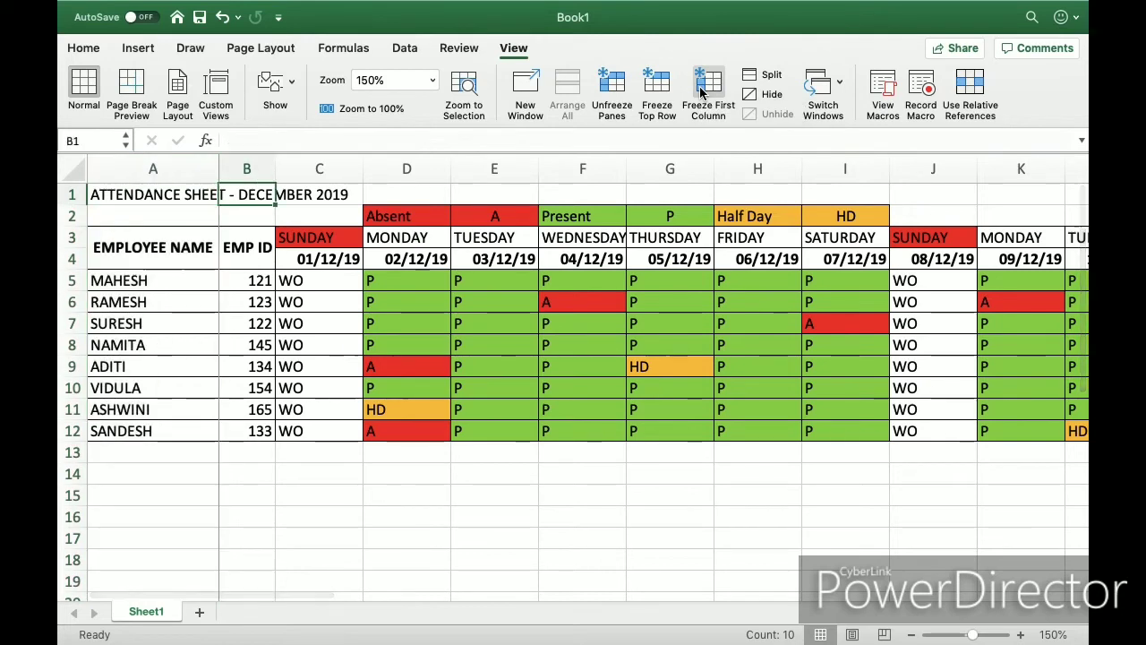
{"action": "key", "text": "Down"}
{"action": "key", "text": "Down"}
{"action": "key", "text": "Down"}
{"action": "key", "text": "Up"}
{"action": "key", "text": "Down"}
{"action": "key", "text": "Left"}
{"action": "key", "text": "Right"}
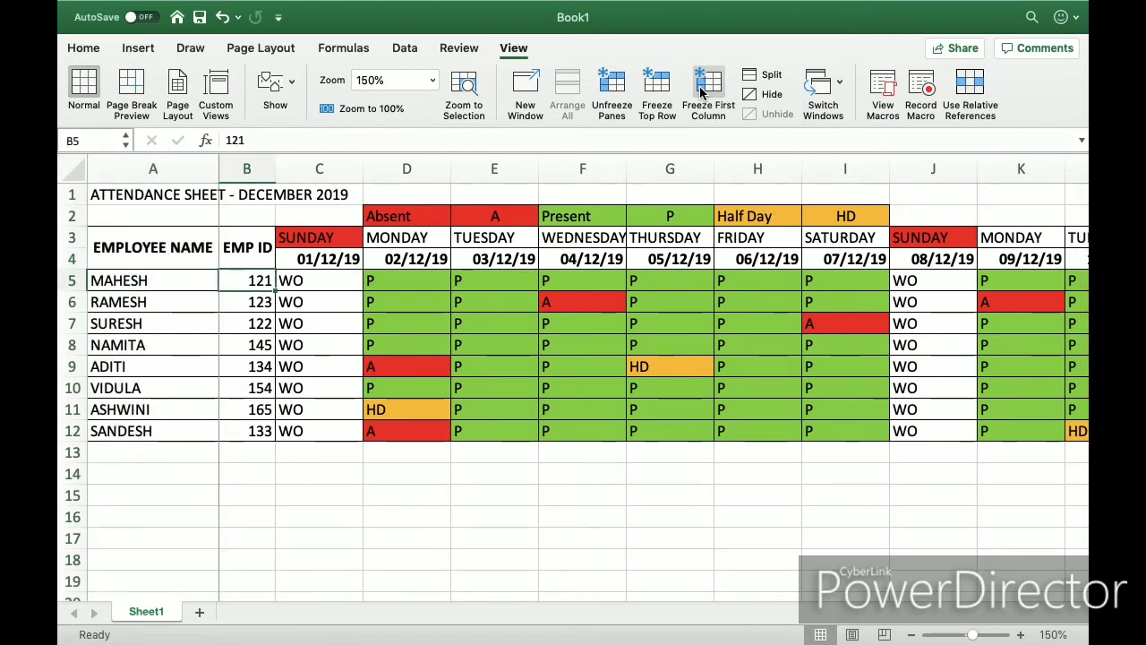
Check the frozen employee name column while moving across row 5 from the employee ID to Sunday 15/12/19.
{"action": "key", "text": "Right"}
{"action": "key", "text": "Right"}
{"action": "key", "text": "Right"}
{"action": "key", "text": "Right"}
{"action": "key", "text": "Right"}
{"action": "key", "text": "Right"}
{"action": "key", "text": "Right"}
{"action": "key", "text": "Right"}
{"action": "key", "text": "Right"}
{"action": "key", "text": "Right"}
{"action": "key", "text": "Right"}
{"action": "key", "text": "Right"}
{"action": "key", "text": "Right"}
{"action": "key", "text": "Right"}
{"action": "key", "text": "Right"}
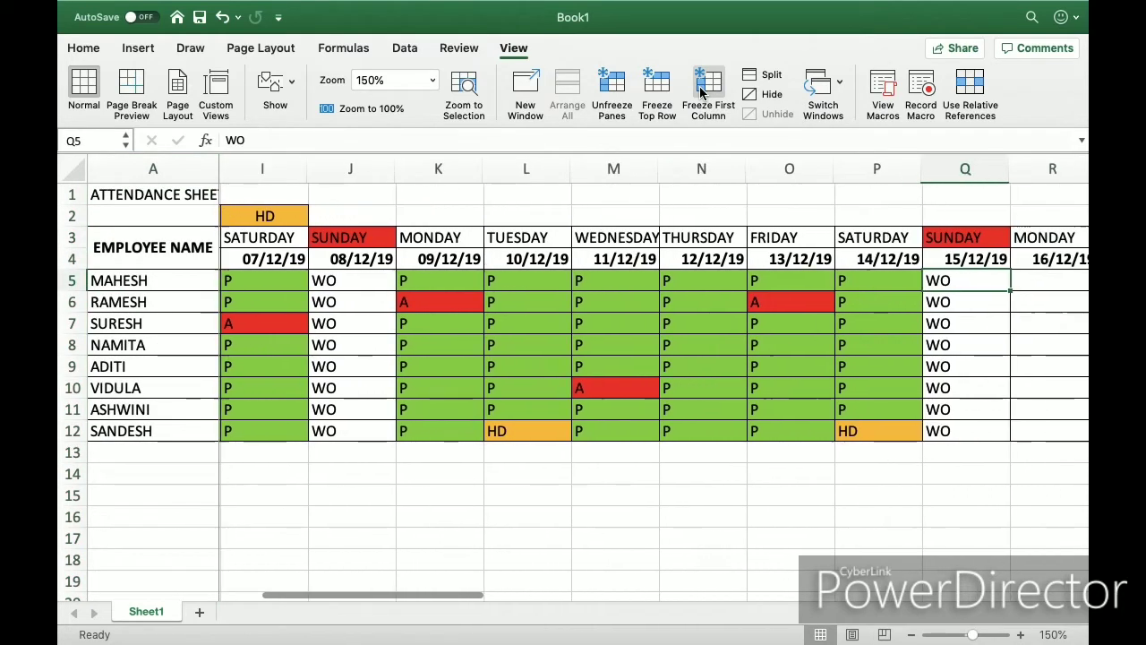
Check the frozen employee name column against the row 5 entries from 08/12/19 across to Saturday 28/12/19.
{"action": "left_click", "coordinate": [182, 170]}
{"action": "left_click", "coordinate": [257, 279]}
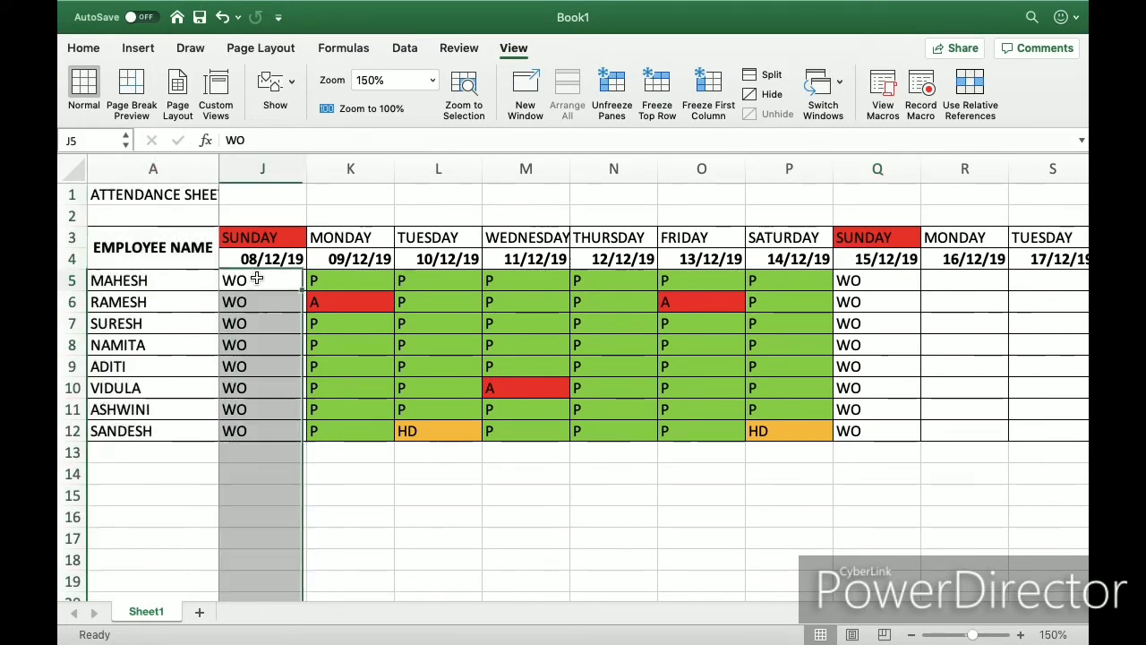
{"action": "key", "text": "Right"}
{"action": "key", "text": "Right"}
{"action": "key", "text": "Right"}
{"action": "key", "text": "Right"}
{"action": "key", "text": "Right"}
{"action": "key", "text": "Right"}
{"action": "key", "text": "Right"}
{"action": "key", "text": "Right"}
{"action": "key", "text": "Right"}
{"action": "key", "text": "Right"}
{"action": "key", "text": "Right"}
{"action": "key", "text": "Right"}
{"action": "key", "text": "Right"}
{"action": "key", "text": "Right"}
{"action": "key", "text": "Right"}
{"action": "key", "text": "Right"}
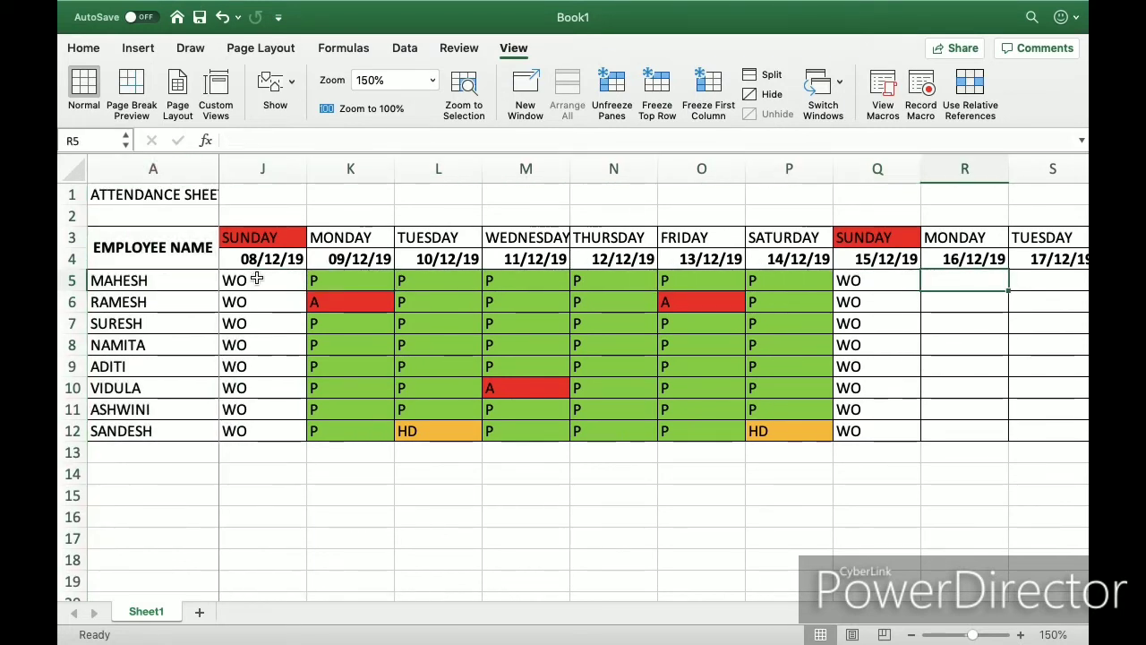
{"action": "key", "text": "Right"}
{"action": "key", "text": "Right"}
{"action": "key", "text": "Right"}
{"action": "key", "text": "Right"}
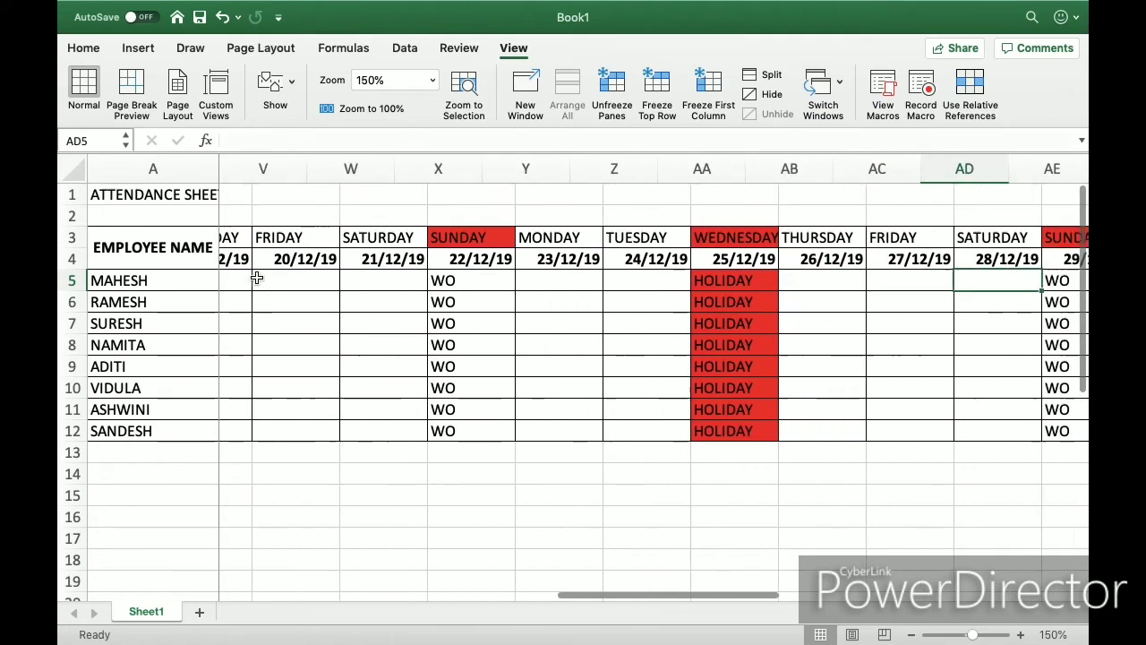
Review the row 5 entries beside the frozen employee names, moving back from 28/12/19 to Monday 02/12/19.
{"action": "key", "text": "Left"}
{"action": "key", "text": "Left"}
{"action": "key", "text": "Left"}
{"action": "key", "text": "Left"}
{"action": "key", "text": "Left"}
{"action": "key", "text": "Left"}
{"action": "key", "text": "Left"}
{"action": "key", "text": "Left"}
{"action": "key", "text": "Left"}
{"action": "key", "text": "Left"}
{"action": "key", "text": "Left"}
{"action": "key", "text": "Left"}
{"action": "key", "text": "Left"}
{"action": "key", "text": "Left"}
{"action": "key", "text": "Left"}
{"action": "key", "text": "Left"}
{"action": "key", "text": "Left"}
{"action": "key", "text": "Left"}
{"action": "key", "text": "Left"}
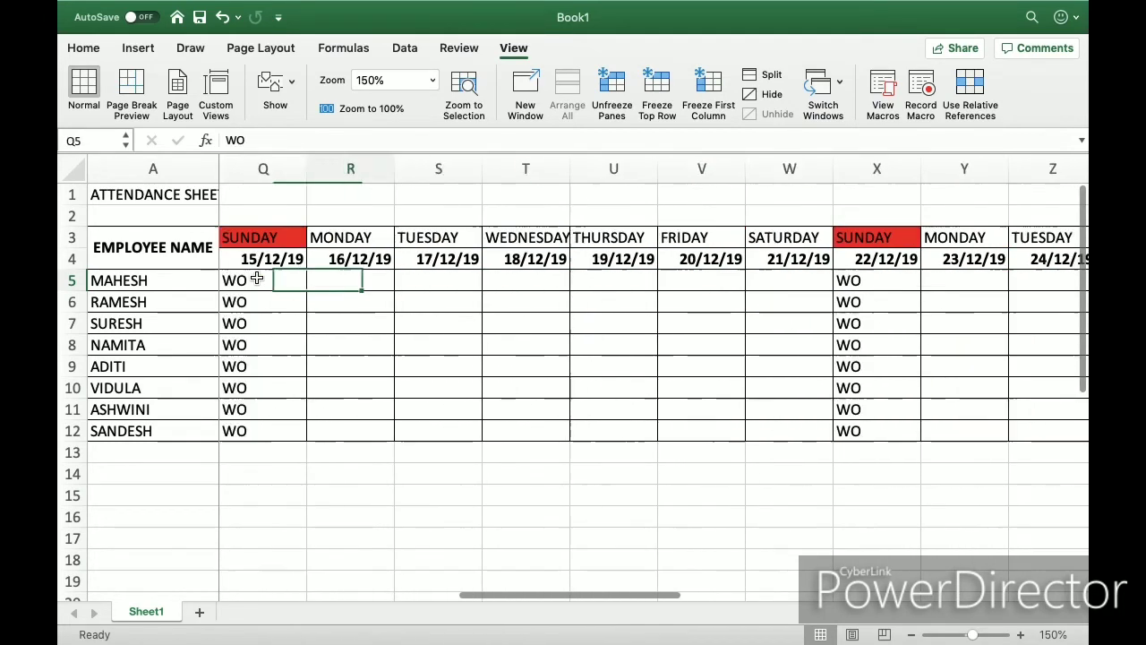
{"action": "key", "text": "Left"}
{"action": "key", "text": "Left"}
{"action": "key", "text": "Left"}
{"action": "key", "text": "Left"}
{"action": "key", "text": "Left"}
{"action": "key", "text": "Left"}
{"action": "key", "text": "Left"}
{"action": "key", "text": "Left"}
{"action": "key", "text": "Left"}
{"action": "key", "text": "Left"}
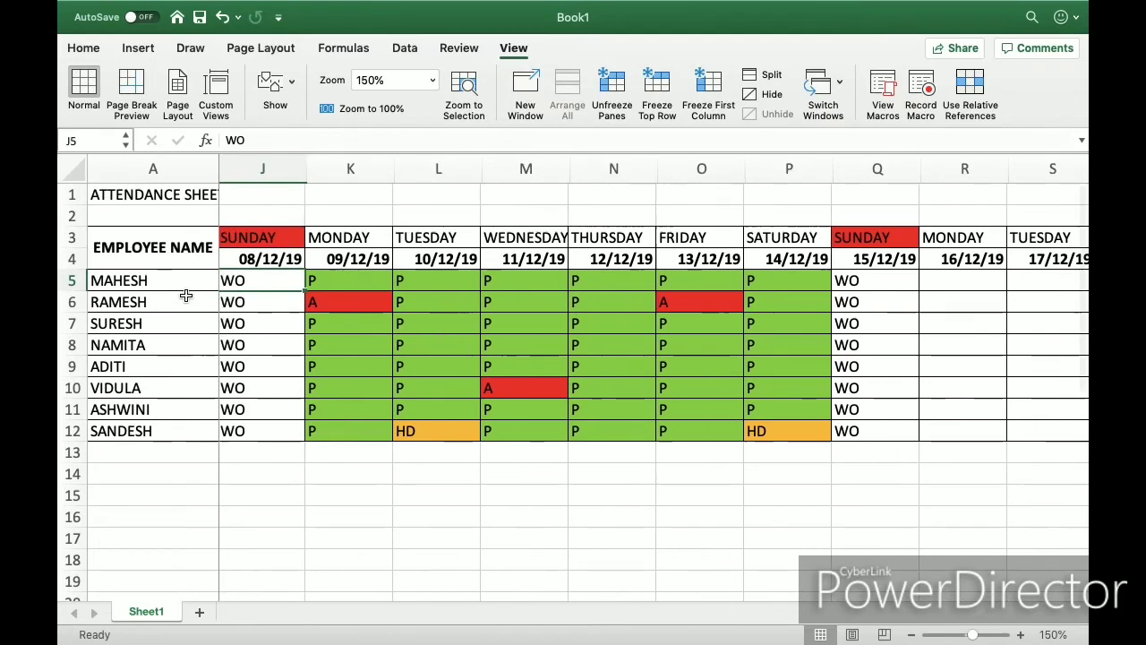
{"action": "key", "text": "Right"}
{"action": "key", "text": "Right"}
{"action": "key", "text": "Right"}
{"action": "key", "text": "Right"}
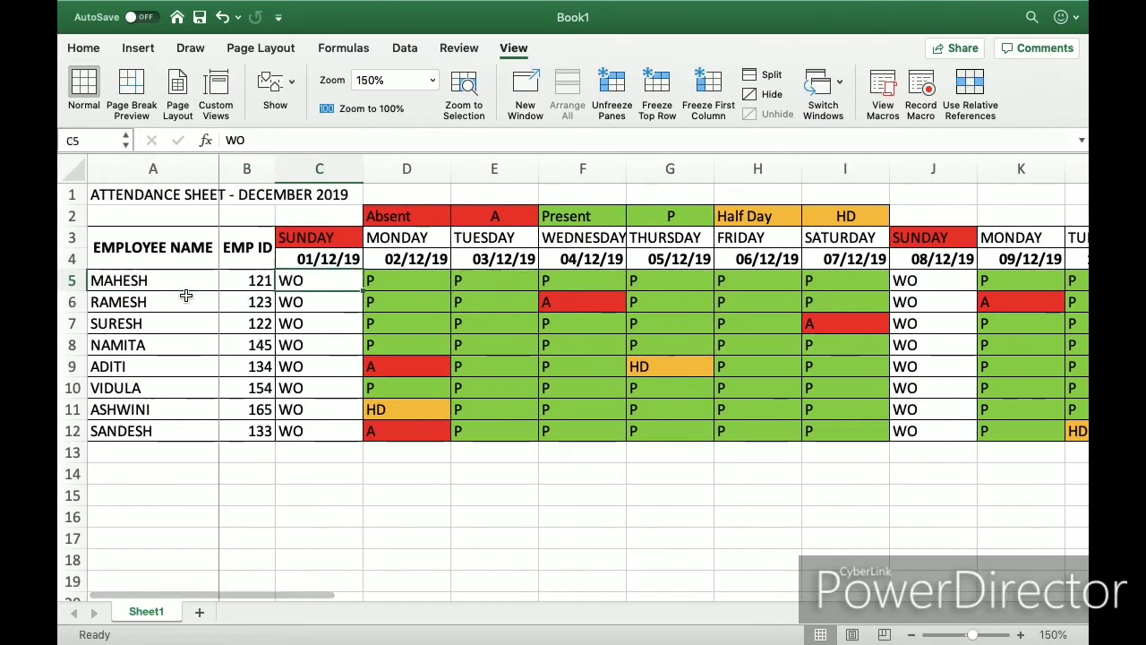
{"action": "key", "text": "Left"}
{"action": "key", "text": "Right"}
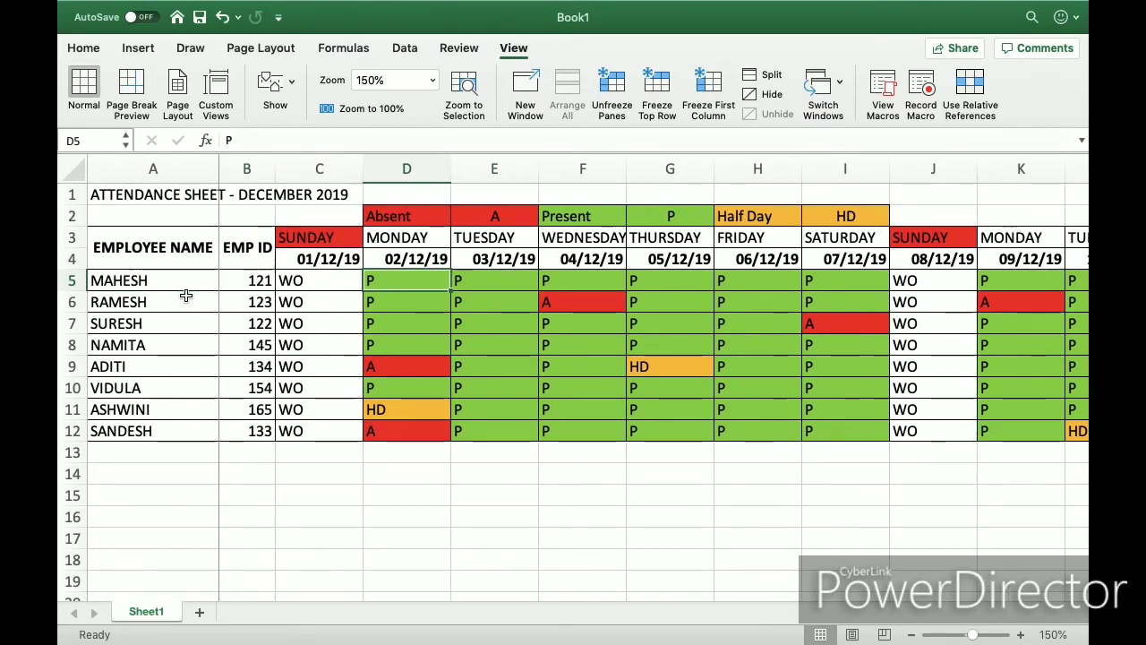
Look over the upper employees' attendance entries for Monday 02/12/19, starting from D5, and finish at E6.
{"action": "key", "text": "shift+Down"}
{"action": "key", "text": "shift+Down"}
{"action": "key", "text": "shift+Down"}
{"action": "key", "text": "Down"}
{"action": "key", "text": "Up"}
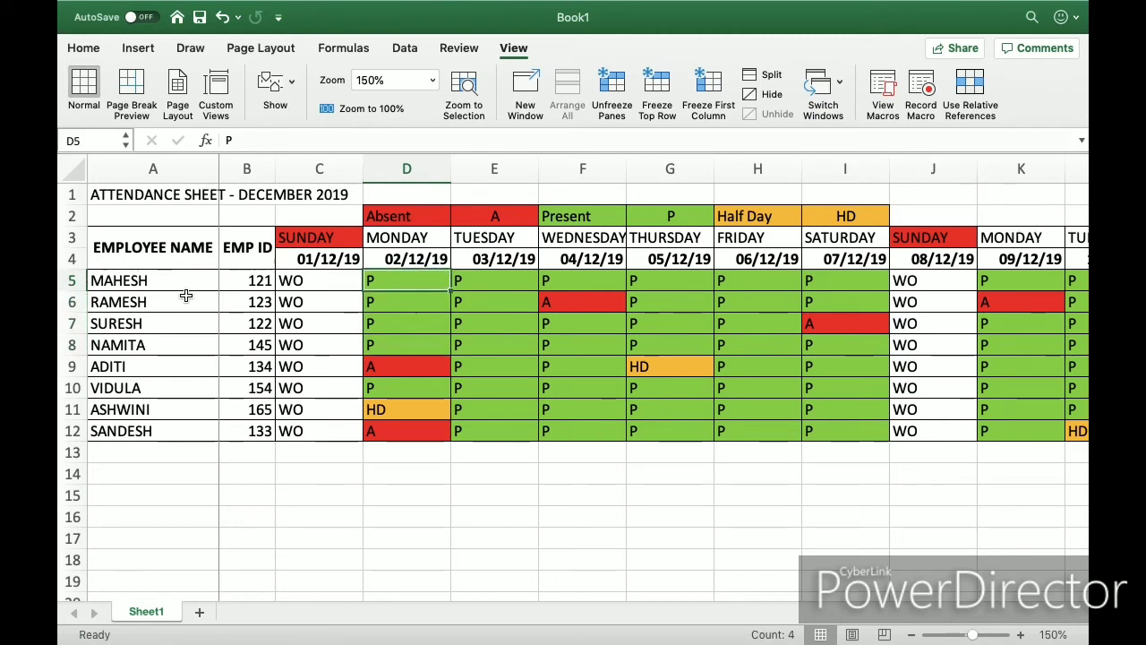
{"action": "key", "text": "shift+Down"}
{"action": "key", "text": "shift+Down"}
{"action": "key", "text": "shift+Down"}
{"action": "key", "text": "shift+Down"}
{"action": "key", "text": "Down"}
{"action": "key", "text": "Down"}
{"action": "key", "text": "Up"}
{"action": "key", "text": "Right"}
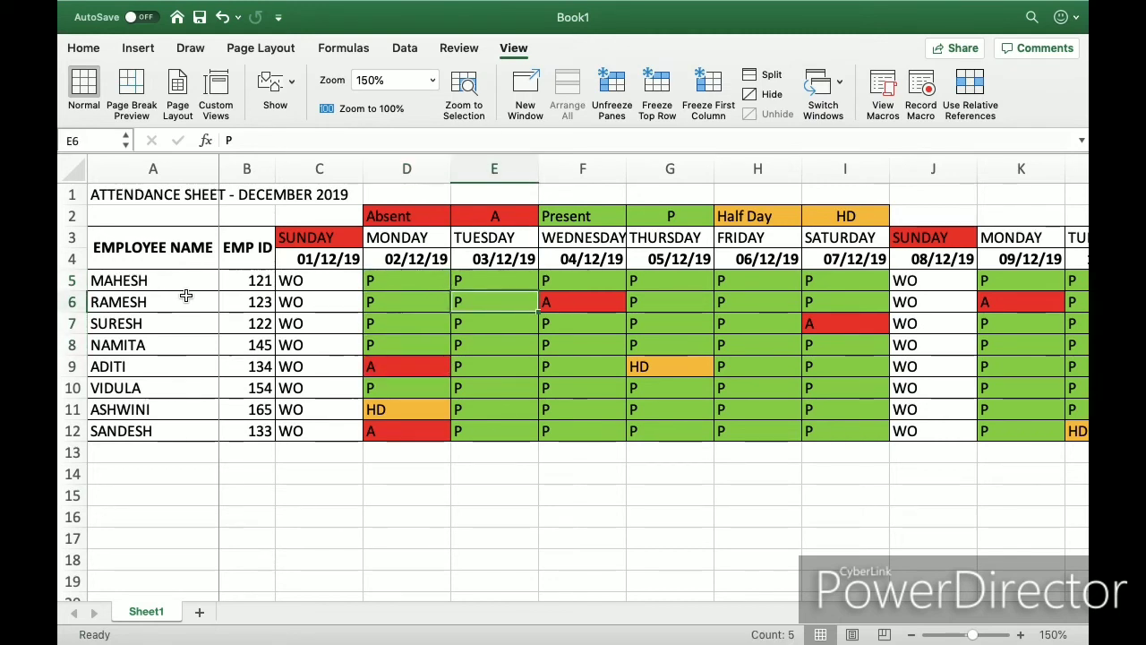
Review the first employee's attendance in row 5 from Tuesday 03/12/19 across to Sunday 15/12/19.
{"action": "key", "text": "Up"}
{"action": "key", "text": "Right"}
{"action": "key", "text": "Right"}
{"action": "key", "text": "Right"}
{"action": "key", "text": "Right"}
{"action": "key", "text": "Right"}
{"action": "key", "text": "Right"}
{"action": "key", "text": "Right"}
{"action": "key", "text": "Right"}
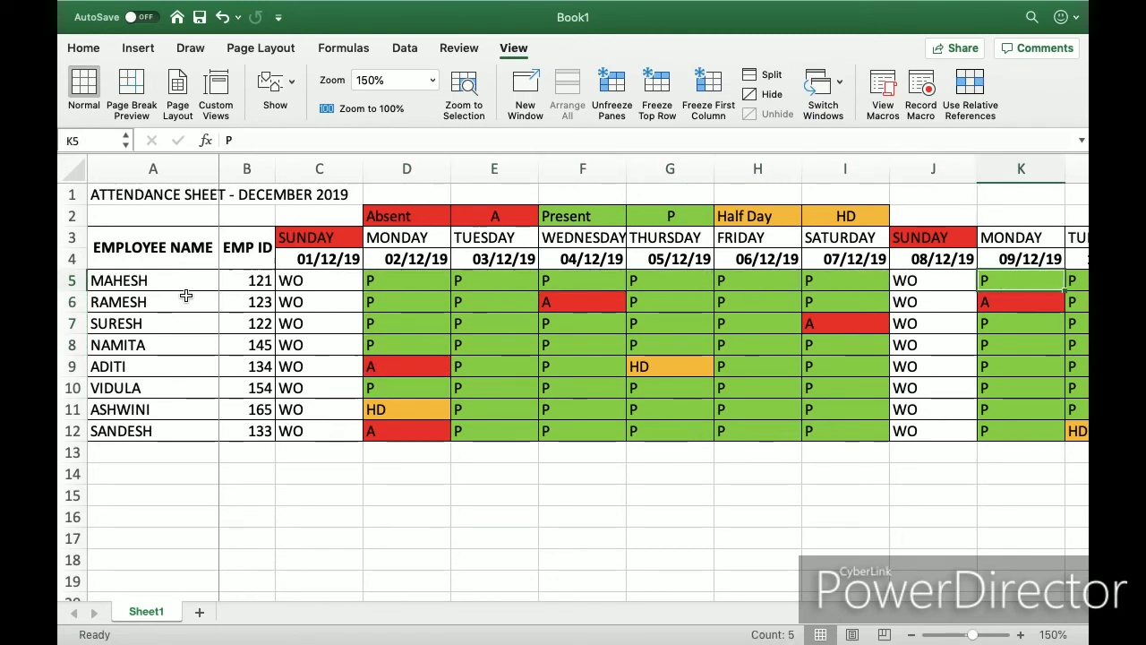
{"action": "key", "text": "Right"}
{"action": "key", "text": "Right"}
{"action": "key", "text": "Right"}
{"action": "key", "text": "Right"}
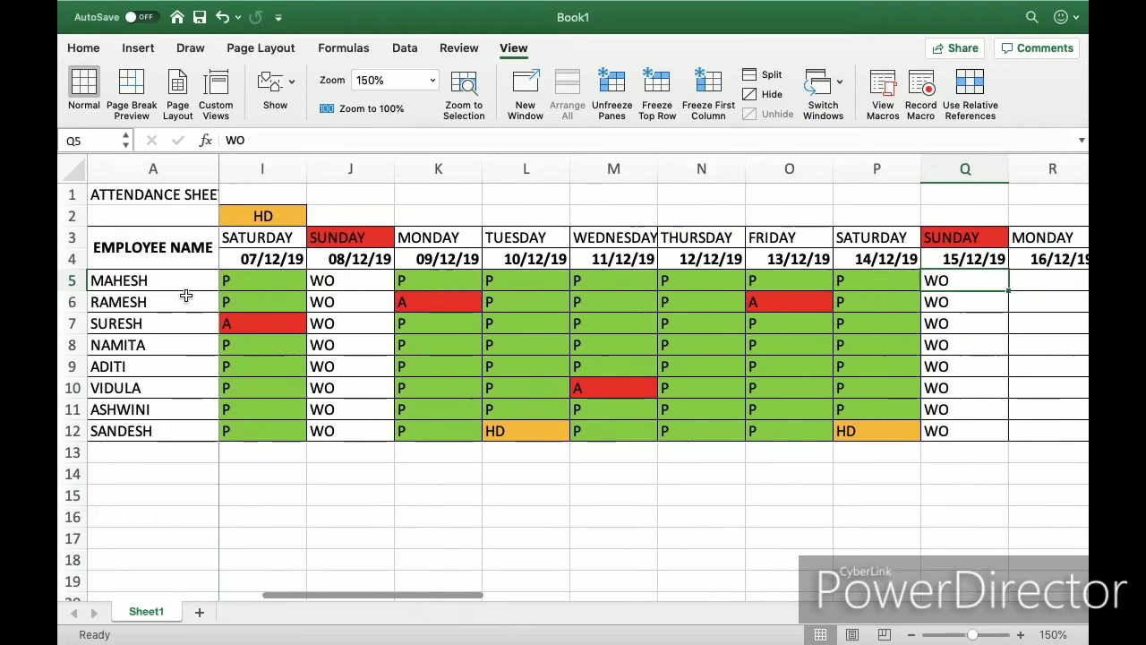
Review the first employee's attendance in row 5 back from 15/12/19 to Sunday 01/12/19.
{"action": "key", "text": "Left"}
{"action": "key", "text": "Left"}
{"action": "key", "text": "Left"}
{"action": "key", "text": "Left"}
{"action": "key", "text": "Left"}
{"action": "key", "text": "Left"}
{"action": "key", "text": "Left"}
{"action": "key", "text": "Left"}
{"action": "key", "text": "Left"}
{"action": "key", "text": "Left"}
{"action": "key", "text": "Left"}
{"action": "key", "text": "Left"}
{"action": "key", "text": "Left"}
{"action": "key", "text": "Left"}
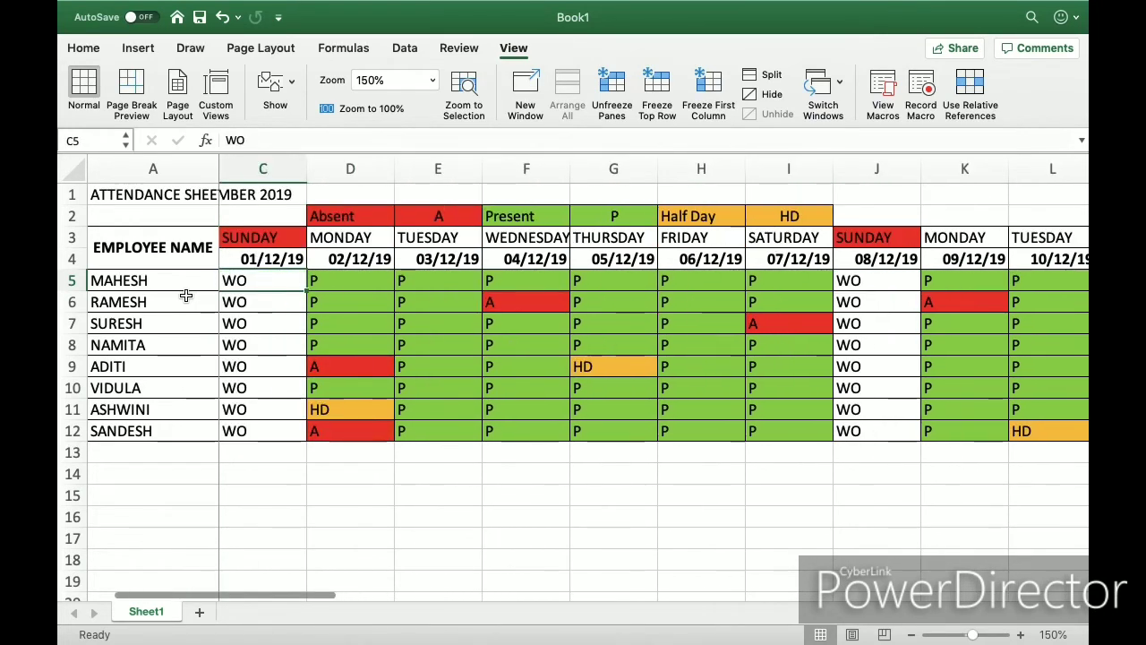
Enter HD in O5 to record the first employee's half day on Friday 13/12/19.
{"action": "key", "text": "Right"}
{"action": "key", "text": "Down"}
{"action": "key", "text": "Right"}
{"action": "key", "text": "Right"}
{"action": "key", "text": "Right"}
{"action": "key", "text": "Right"}
{"action": "key", "text": "Right"}
{"action": "key", "text": "Right"}
{"action": "key", "text": "Right"}
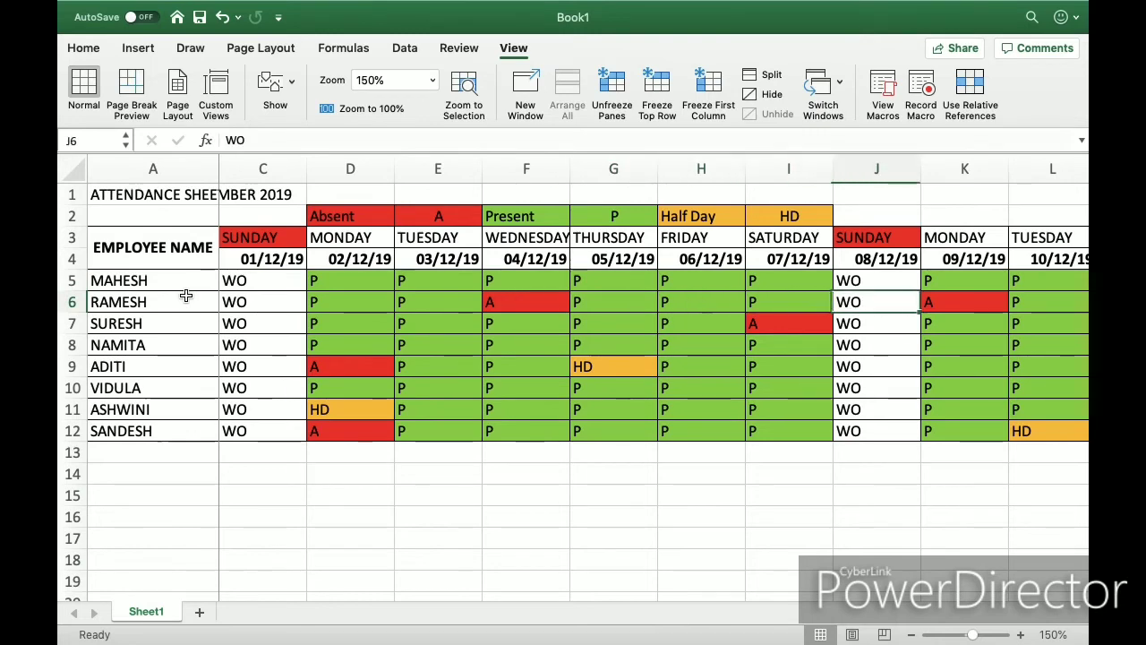
{"action": "key", "text": "Right"}
{"action": "key", "text": "Right"}
{"action": "key", "text": "Right"}
{"action": "key", "text": "Right"}
{"action": "key", "text": "Up"}
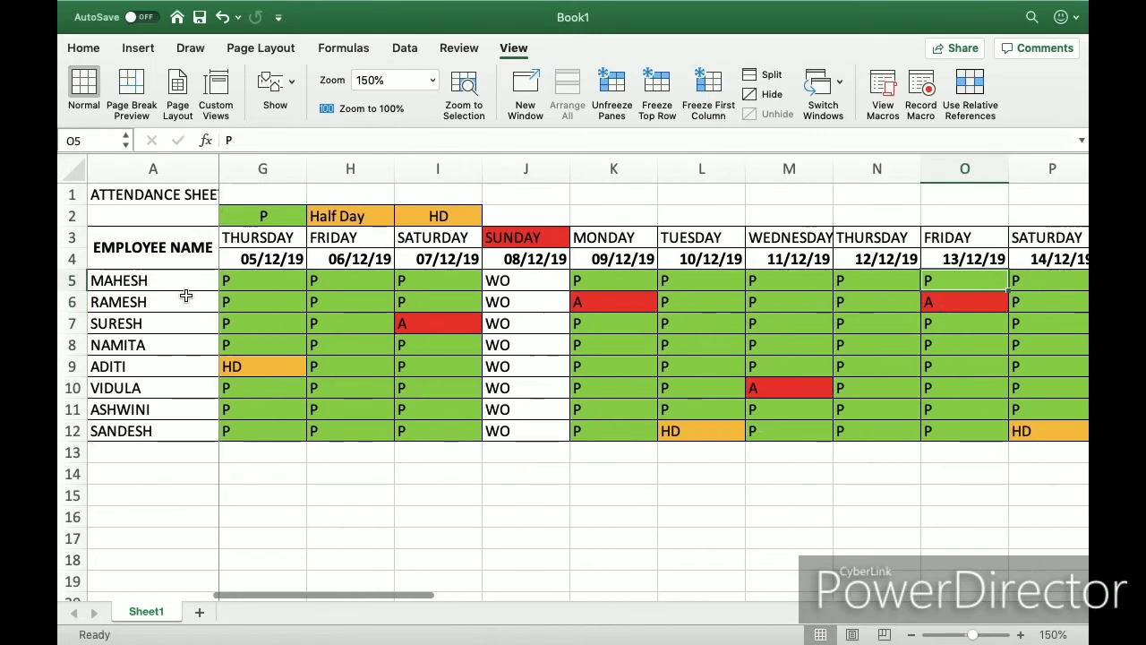
{"action": "type", "text": "HD"}
{"action": "key", "text": "Left"}
Enter A in K5 to record the first employee's absence on Monday 09/12/19.
{"action": "key", "text": "Left"}
{"action": "key", "text": "Left"}
{"action": "key", "text": "Left"}
{"action": "type", "text": "A"}
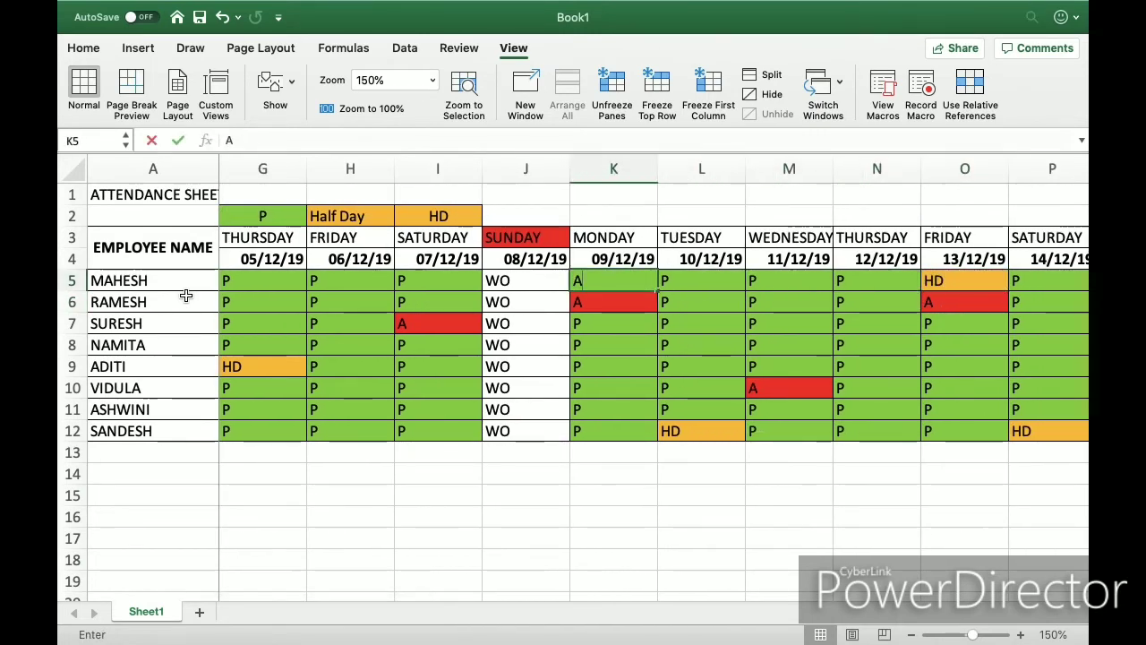
{"action": "key", "text": "Right"}
Enter the heading TOTAL P in AH3, in the first blank column after Tuesday 31/12/19.
{"action": "key", "text": "Right"}
{"action": "key", "text": "Right"}
{"action": "key", "text": "Right"}
{"action": "key", "text": "Right"}
{"action": "key", "text": "Right"}
{"action": "key", "text": "Right"}
{"action": "key", "text": "Right"}
{"action": "key", "text": "Right"}
{"action": "key", "text": "Right"}
{"action": "key", "text": "Right"}
{"action": "key", "text": "Right"}
{"action": "key", "text": "Right"}
{"action": "key", "text": "Right"}
{"action": "key", "text": "Right"}
{"action": "key", "text": "Right"}
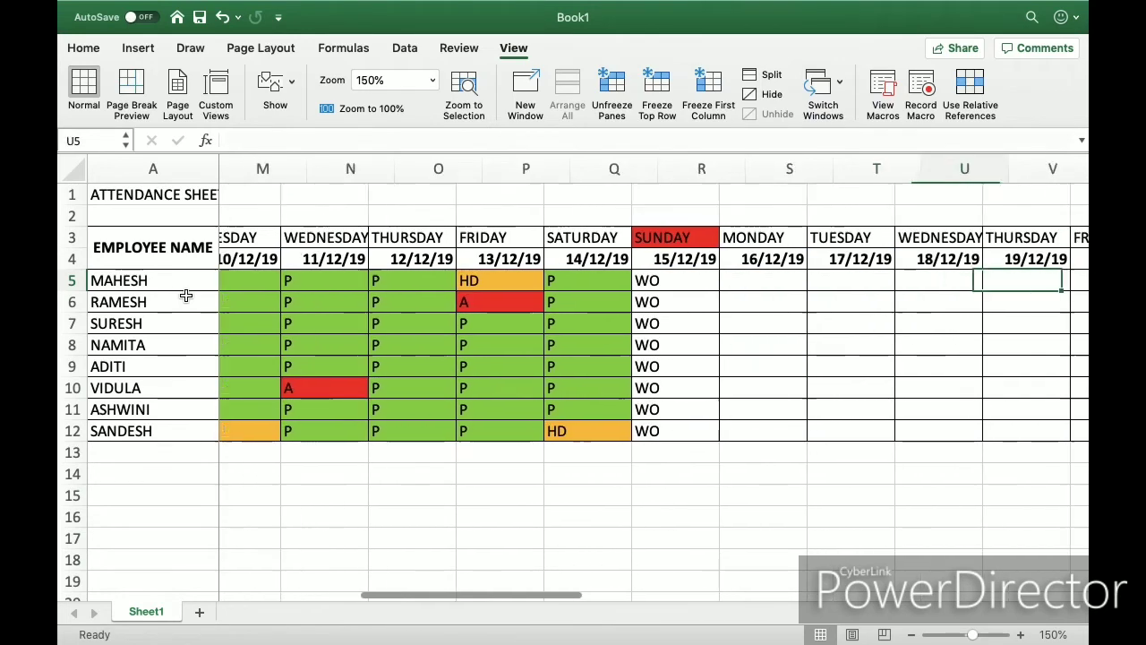
{"action": "key", "text": "Right"}
{"action": "key", "text": "Right"}
{"action": "key", "text": "Right"}
{"action": "key", "text": "Right"}
{"action": "key", "text": "Right"}
{"action": "key", "text": "Right"}
{"action": "key", "text": "Right"}
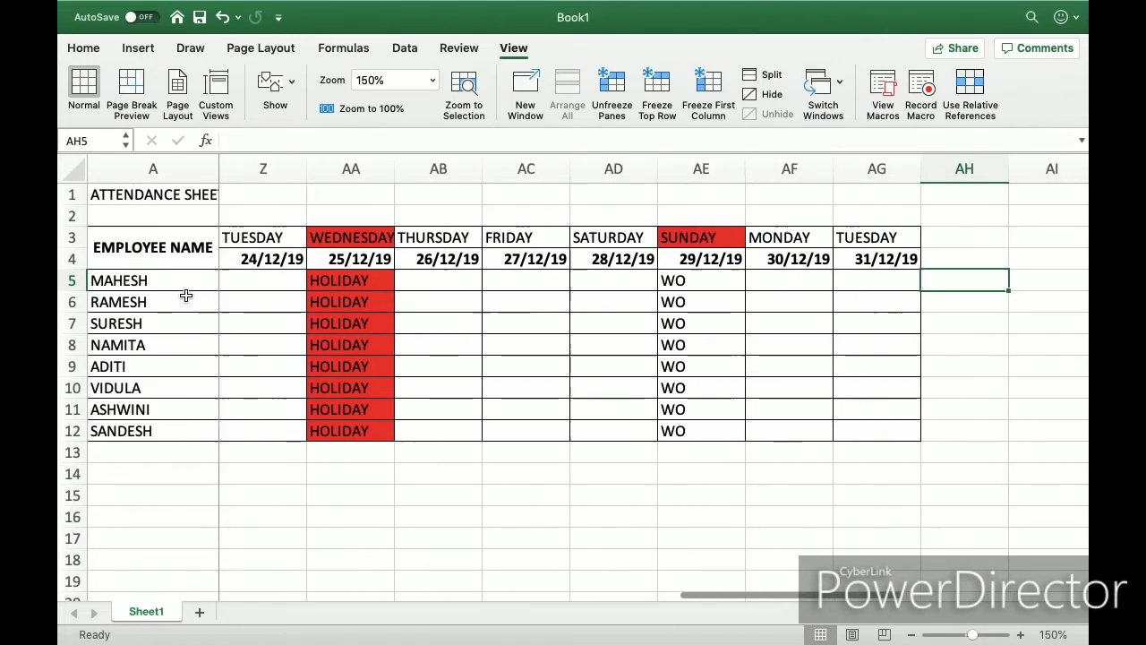
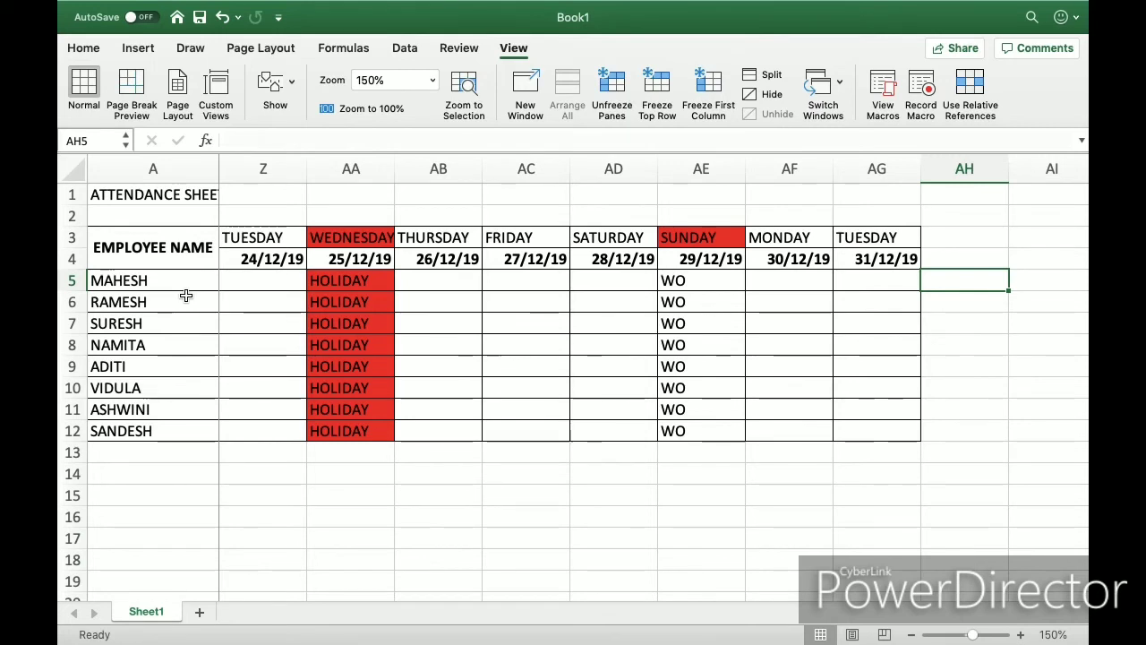
{"action": "key", "text": "Up"}
{"action": "key", "text": "Right"}
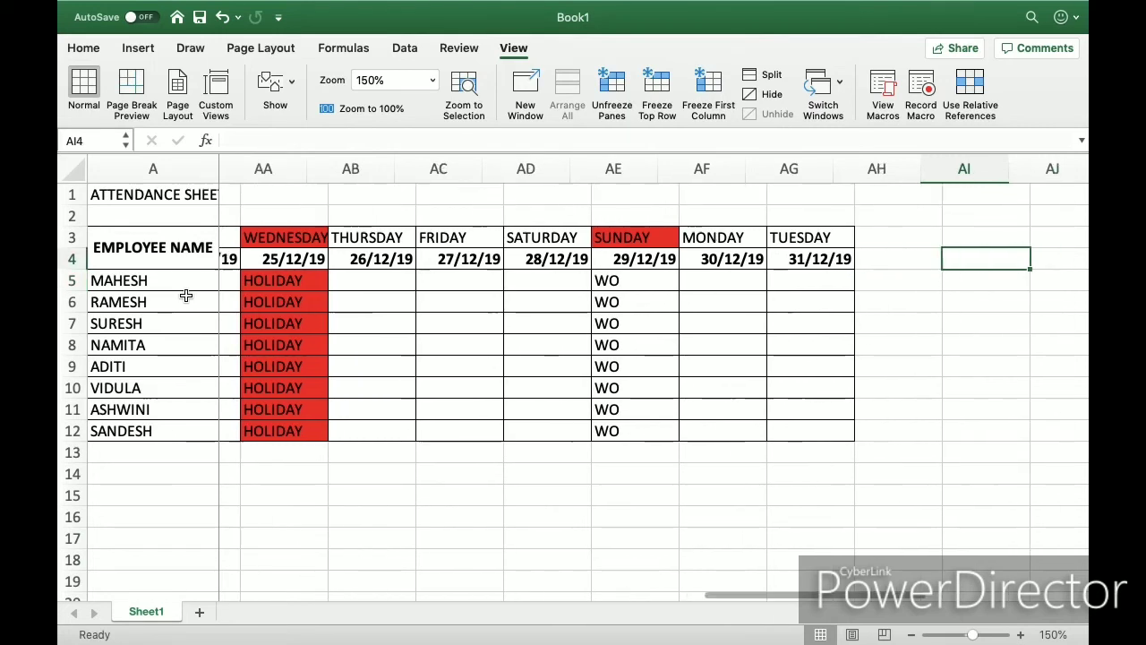
{"action": "key", "text": "Left"}
{"action": "key", "text": "Up"}
{"action": "key", "text": "Up"}
{"action": "key", "text": "Down"}
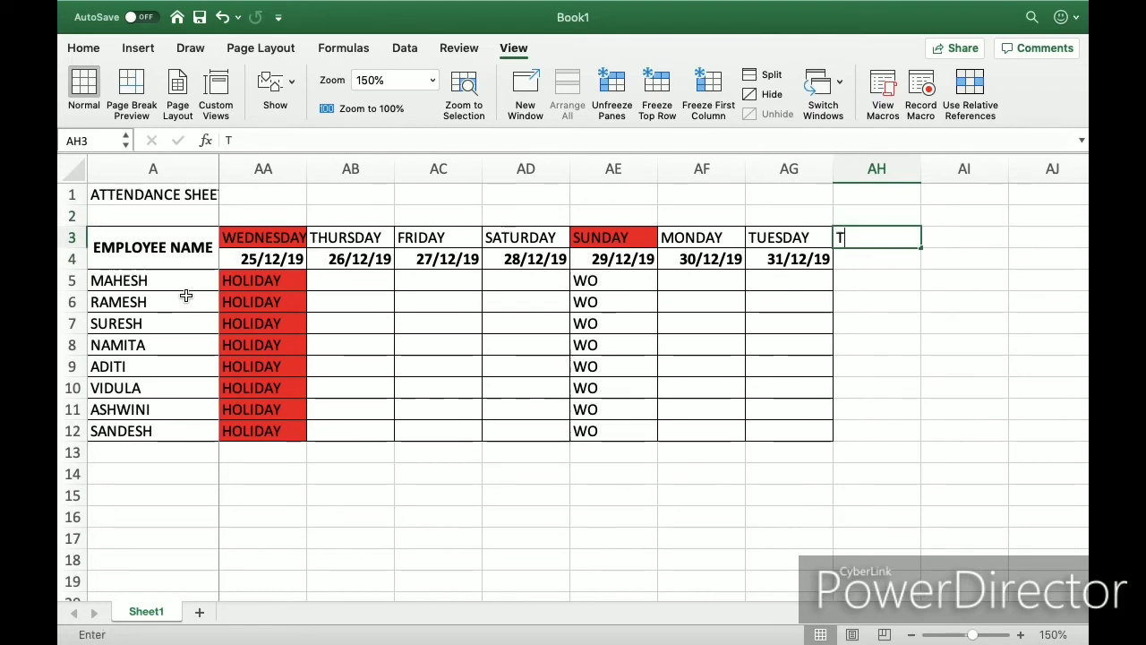
{"action": "key", "text": "BackSpace"}
{"action": "key", "text": "BackSpace"}
{"action": "key", "text": "BackSpace"}
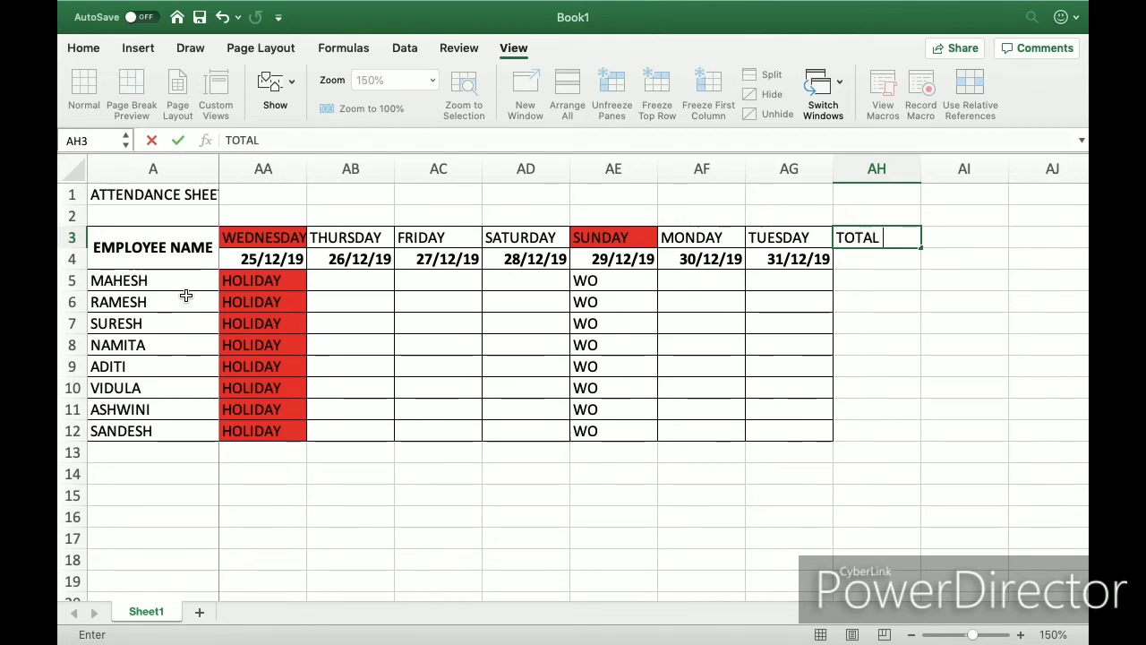
{"action": "type", "text": "P"}
{"action": "key", "text": "Tab"}
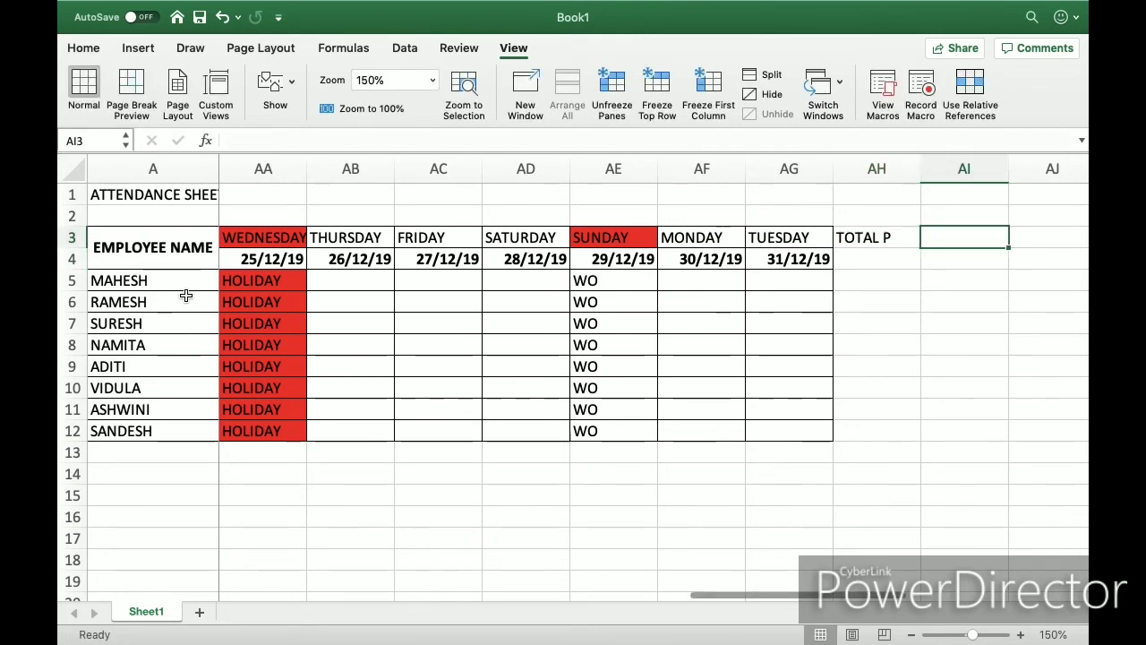
Enter the headings TOTAL A in AI3 and TOTAL HD in AJ3.
{"action": "type", "text": "TOTAL A"}
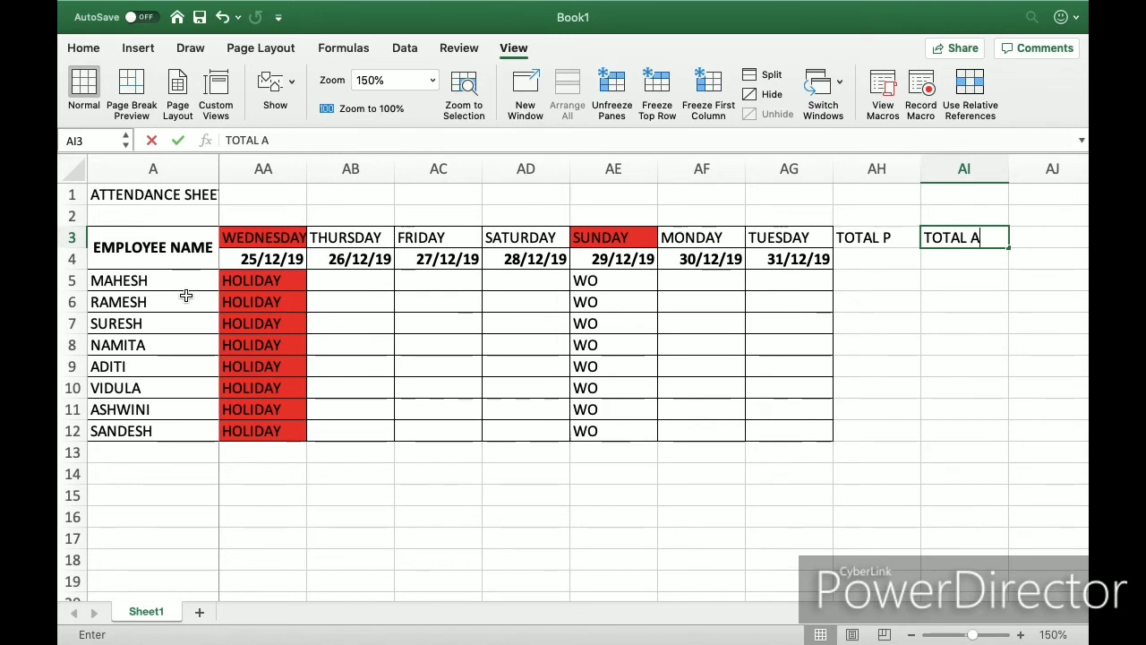
{"action": "key", "text": "Tab"}
{"action": "type", "text": "TOT"}
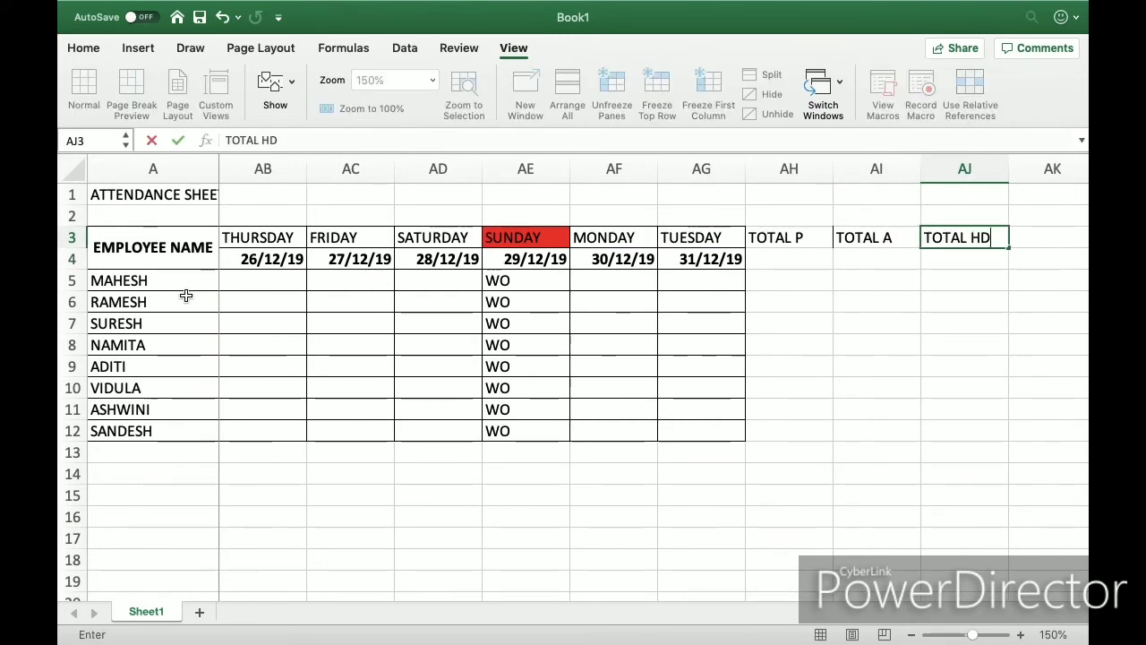
{"action": "key", "text": "Tab"}
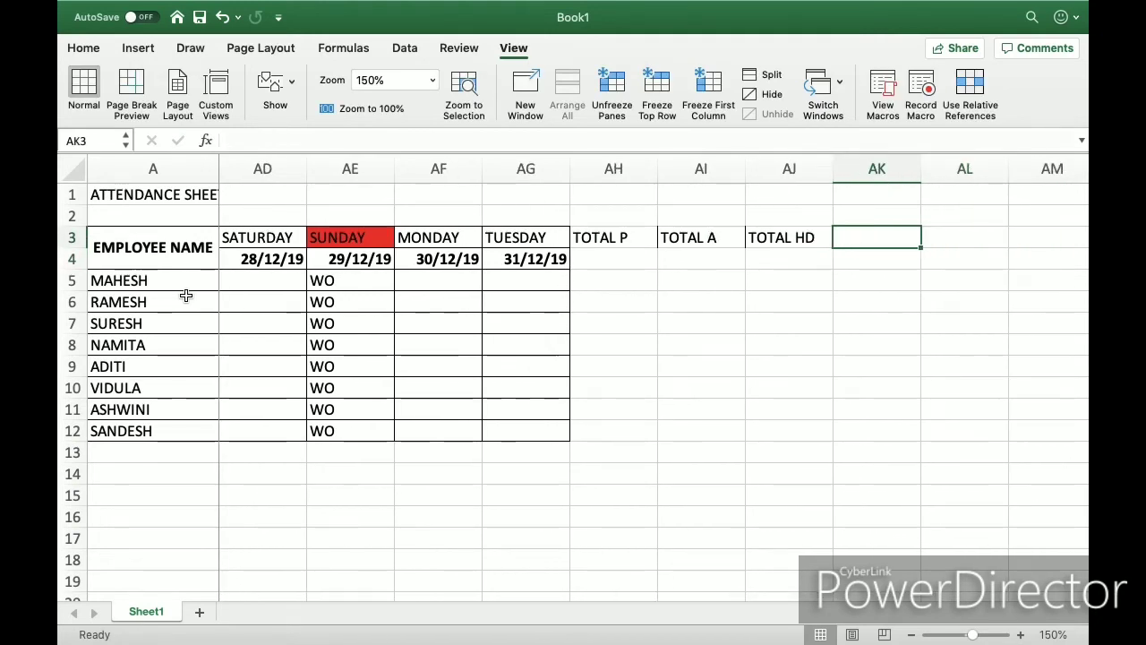
Enter the heading TOTAL DAYS PRESENT in AK3.
{"action": "type", "text": "TO"}
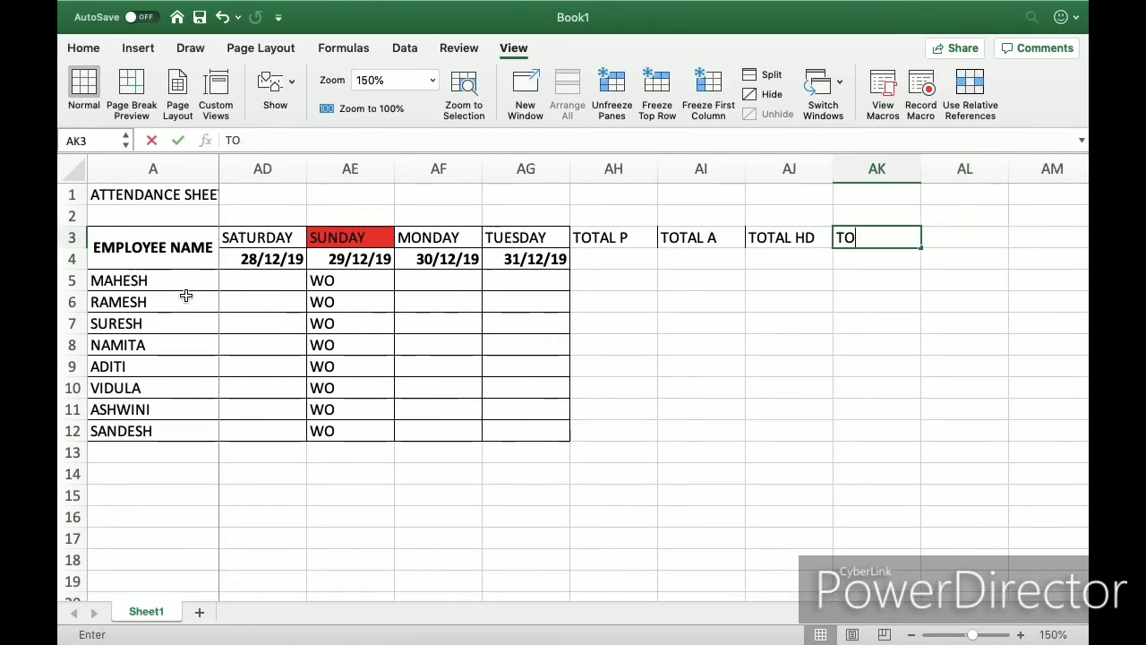
{"action": "type", "text": "TAL DAYS PRESENT"}
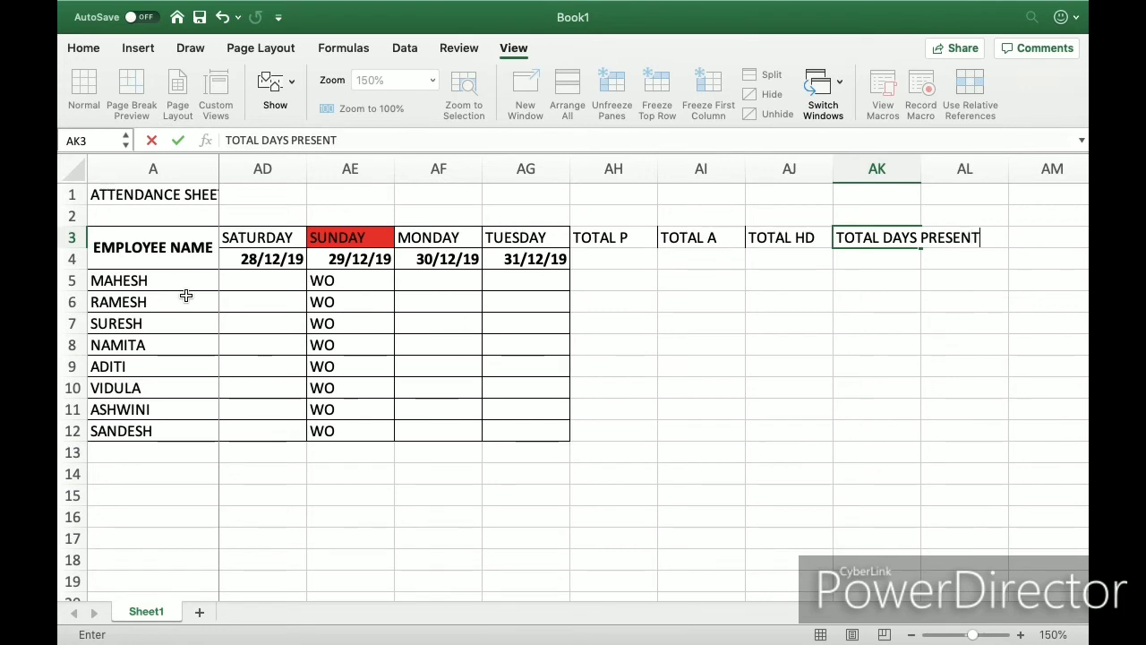
{"action": "key", "text": "Return"}
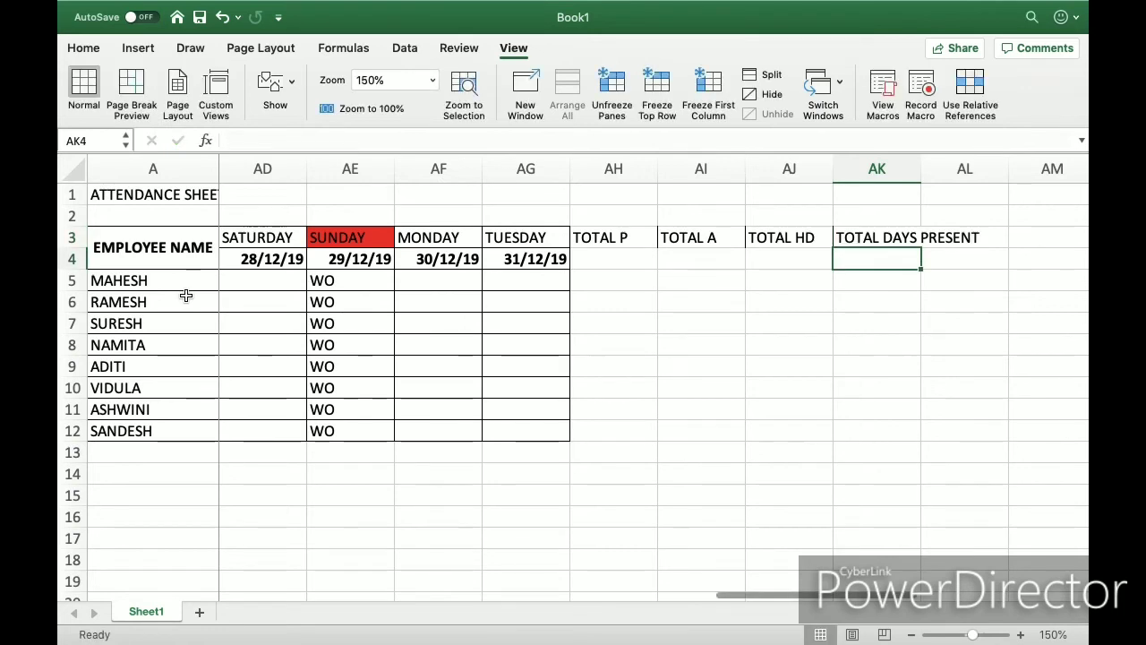
Look over the new total headings in columns AH to AK, finishing at AH4.
{"action": "key", "text": "Left"}
{"action": "key", "text": "Left"}
{"action": "key", "text": "Left"}
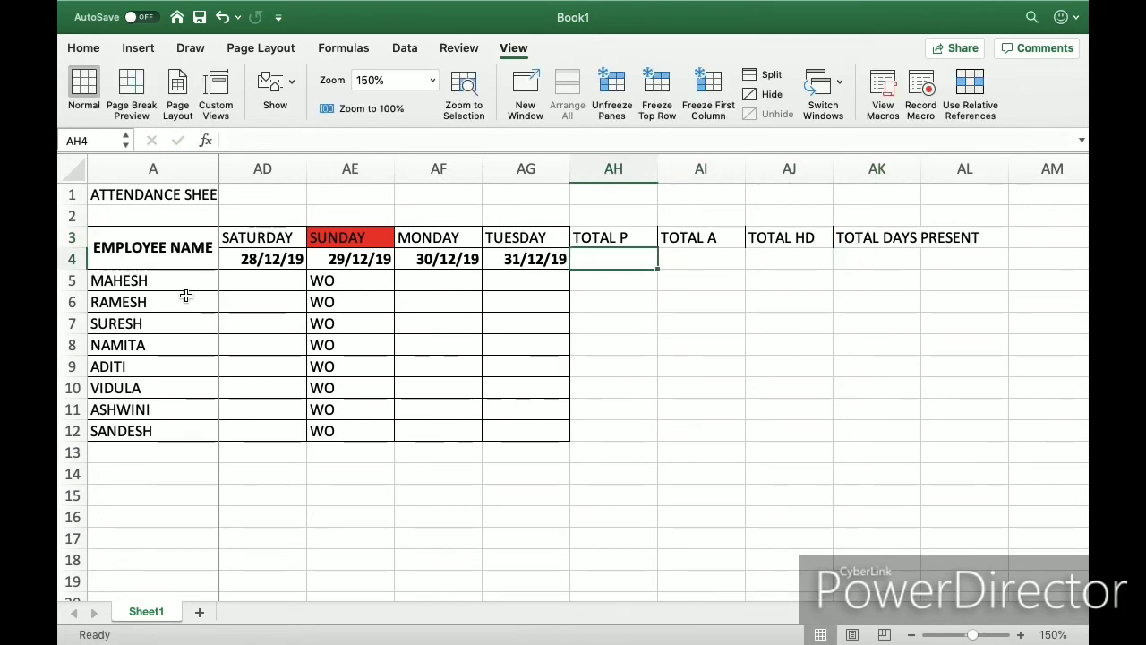
{"action": "key", "text": "Right"}
{"action": "key", "text": "Right"}
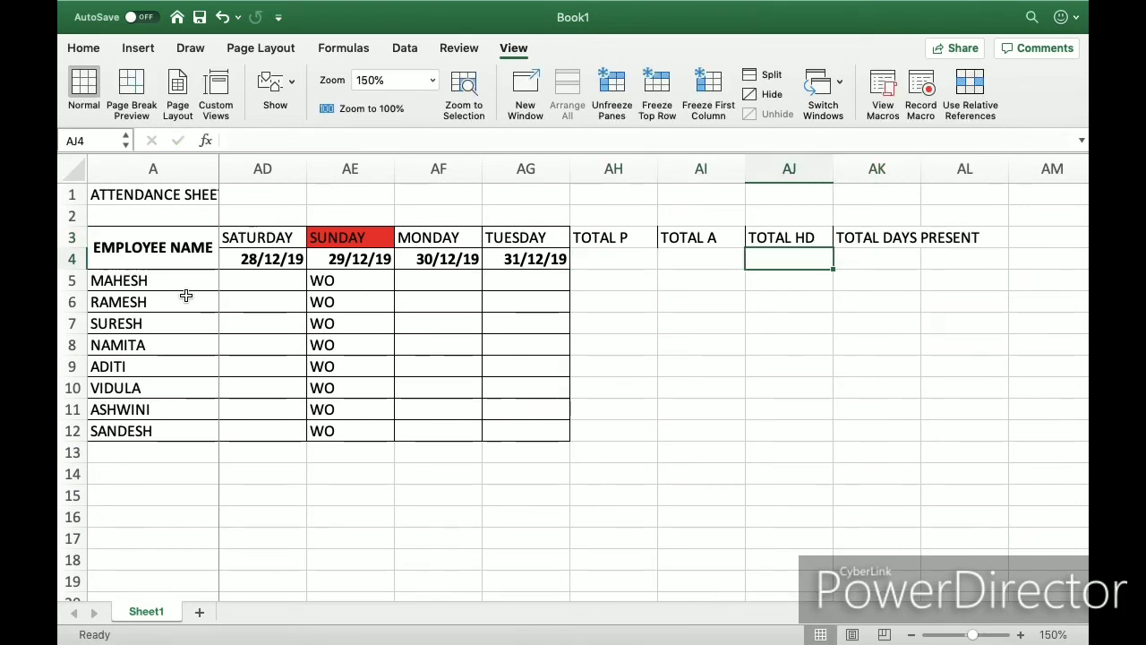
{"action": "key", "text": "Right"}
{"action": "key", "text": "Right"}
{"action": "key", "text": "Left"}
{"action": "key", "text": "Left"}
{"action": "key", "text": "Left"}
{"action": "key", "text": "Left"}
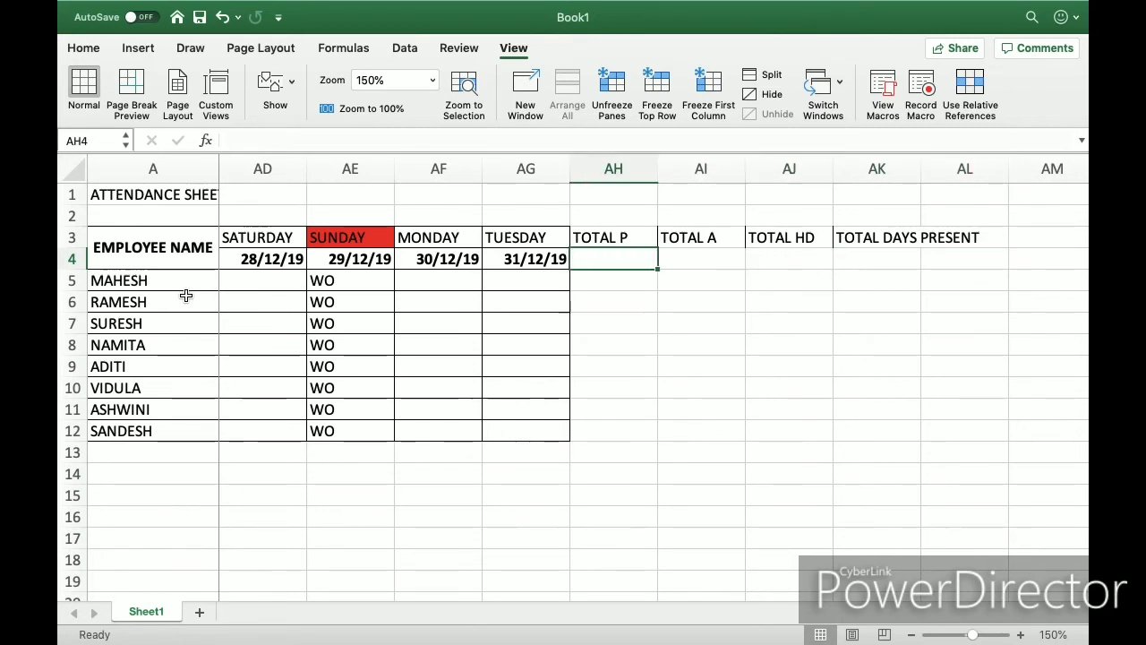
{"action": "key", "text": "Left"}
{"action": "key", "text": "Right"}
Apply borders to all cells in AH3:AK12 and widen column AK to fit the TOTAL DAYS PRESENT heading.
{"action": "key", "text": "Up"}
{"action": "key", "text": "Left"}
{"action": "key", "text": "Right"}
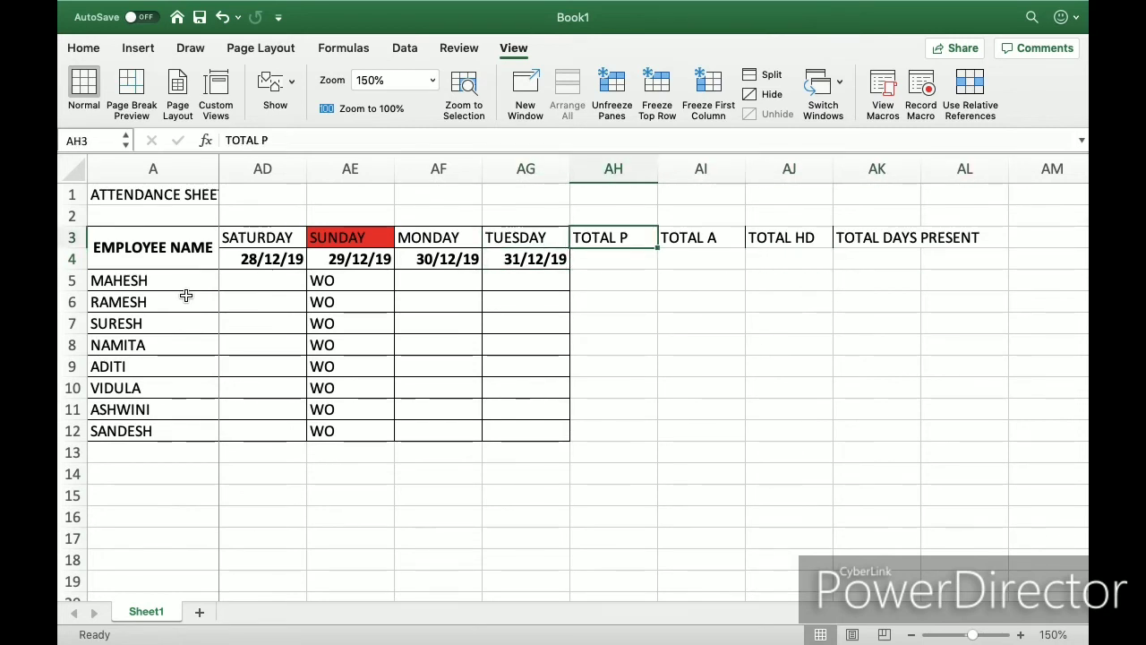
{"action": "key", "text": "shift+Right"}
{"action": "key", "text": "shift+Right"}
{"action": "key", "text": "shift+Right"}
{"action": "key", "text": "shift+Down"}
{"action": "key", "text": "shift+Down"}
{"action": "key", "text": "shift+Down"}
{"action": "key", "text": "shift+Down"}
{"action": "key", "text": "shift+Down"}
{"action": "key", "text": "shift+Down"}
{"action": "key", "text": "shift+Down"}
{"action": "key", "text": "shift+Down"}
{"action": "key", "text": "shift+Down"}
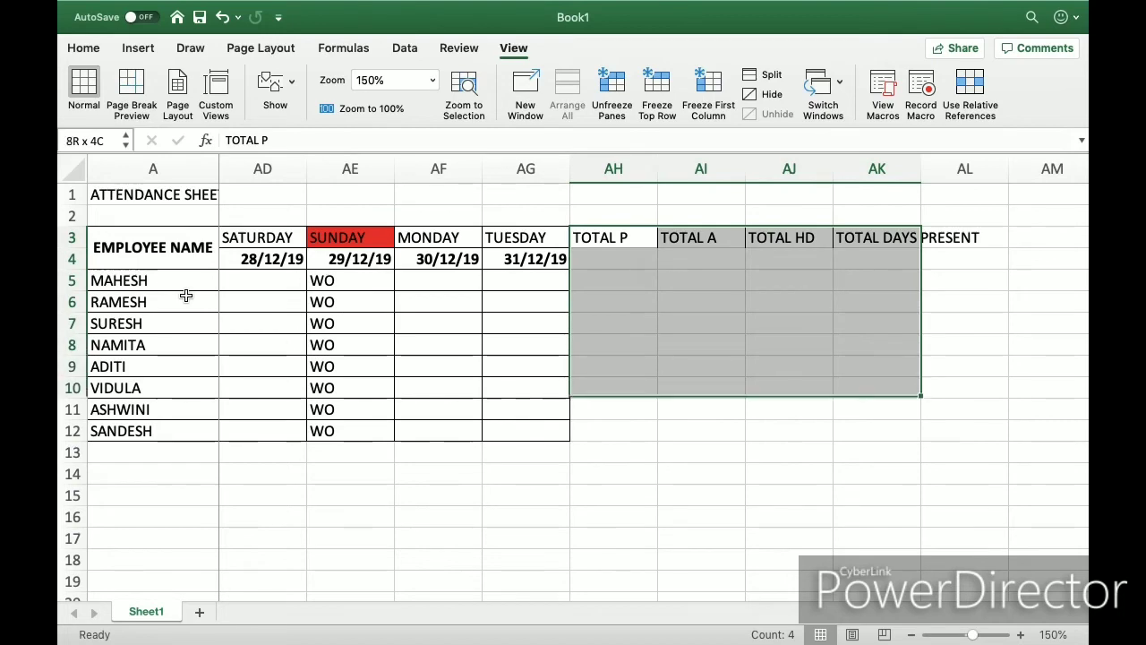
{"action": "left_click", "coordinate": [133, 50]}
{"action": "left_click", "coordinate": [79, 48]}
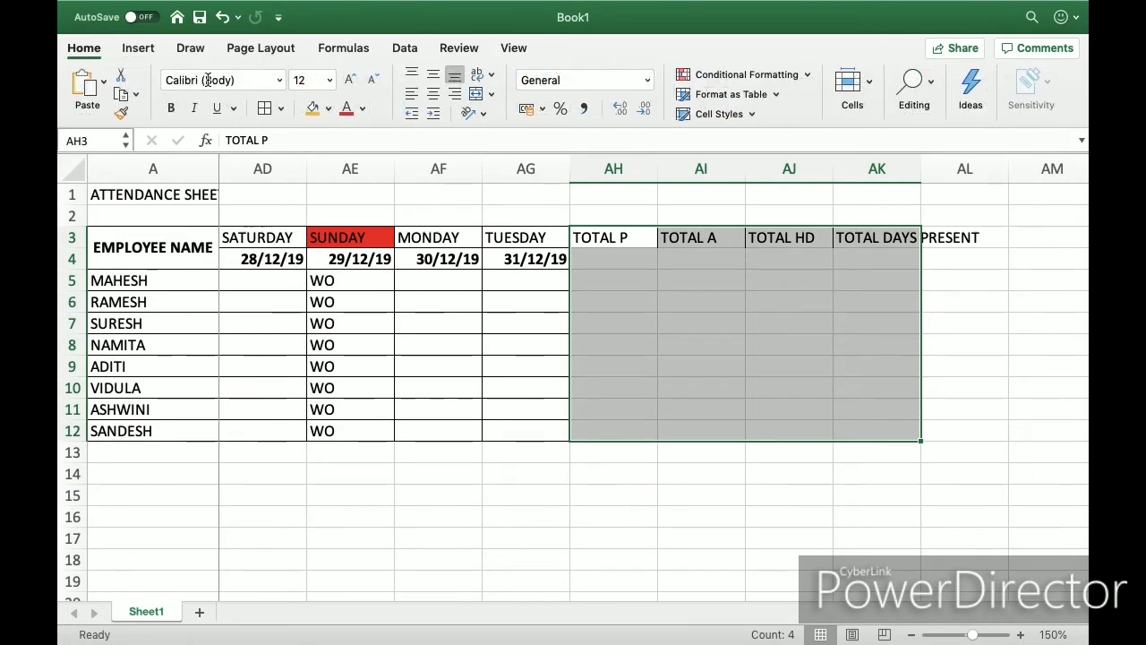
{"action": "left_click", "coordinate": [265, 117]}
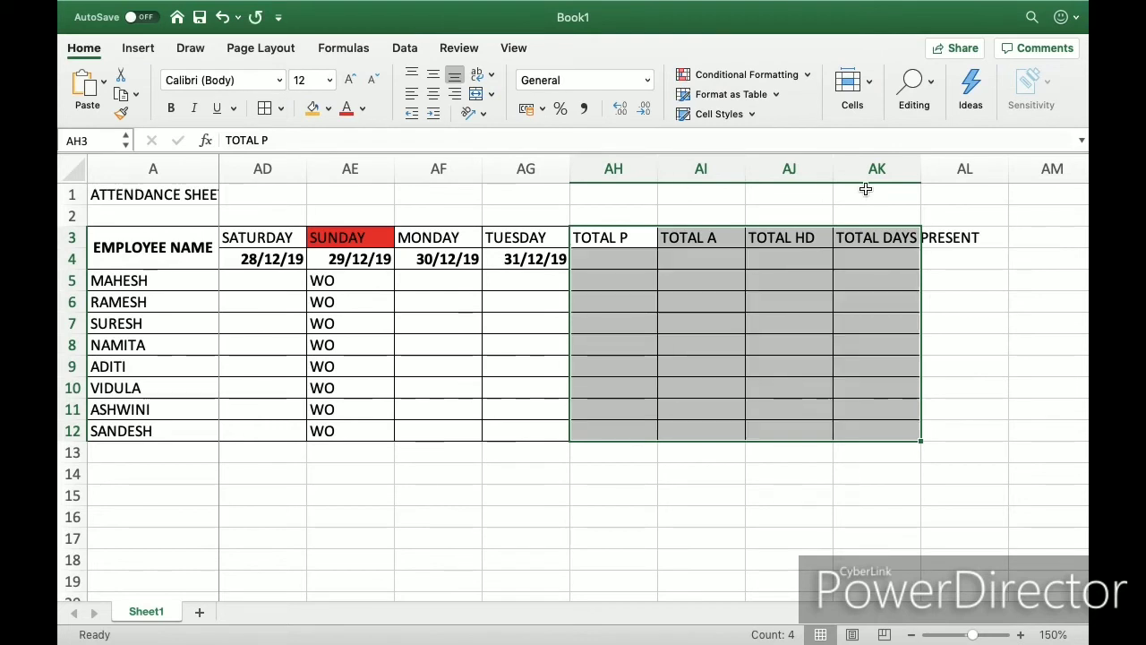
{"action": "left_click_drag", "start_coordinate": [925, 180], "coordinate": [990, 172]}
Start a COUNTIF formula in AH5 under TOTAL P for the first employee.
{"action": "left_click", "coordinate": [699, 259]}
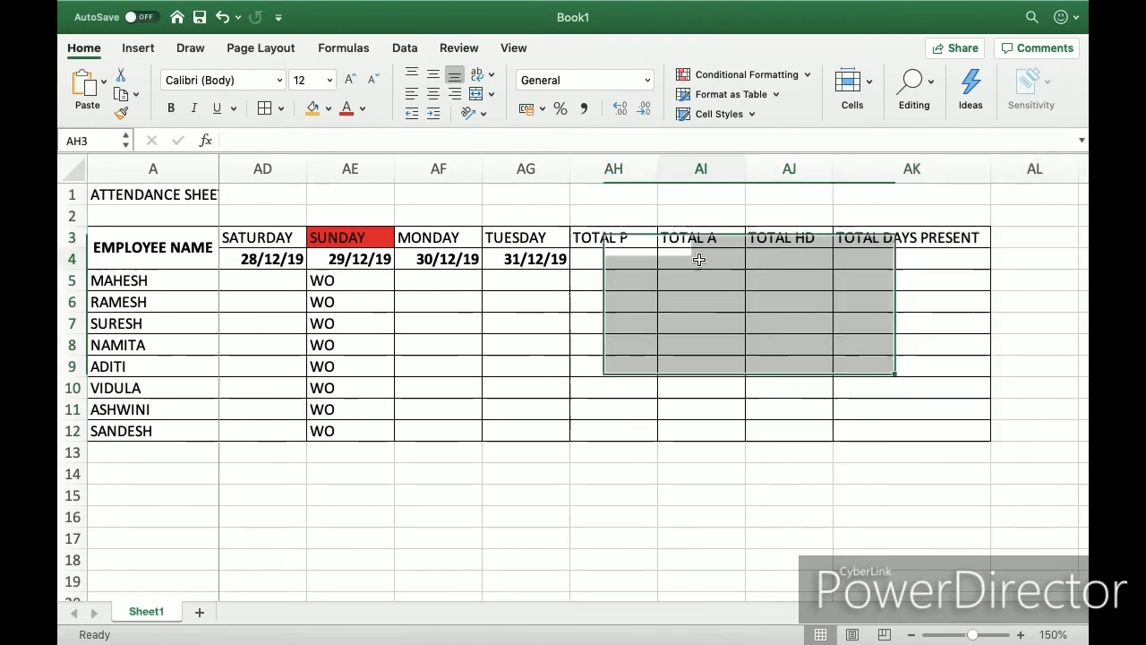
{"action": "key", "text": "Left"}
{"action": "key", "text": "Down"}
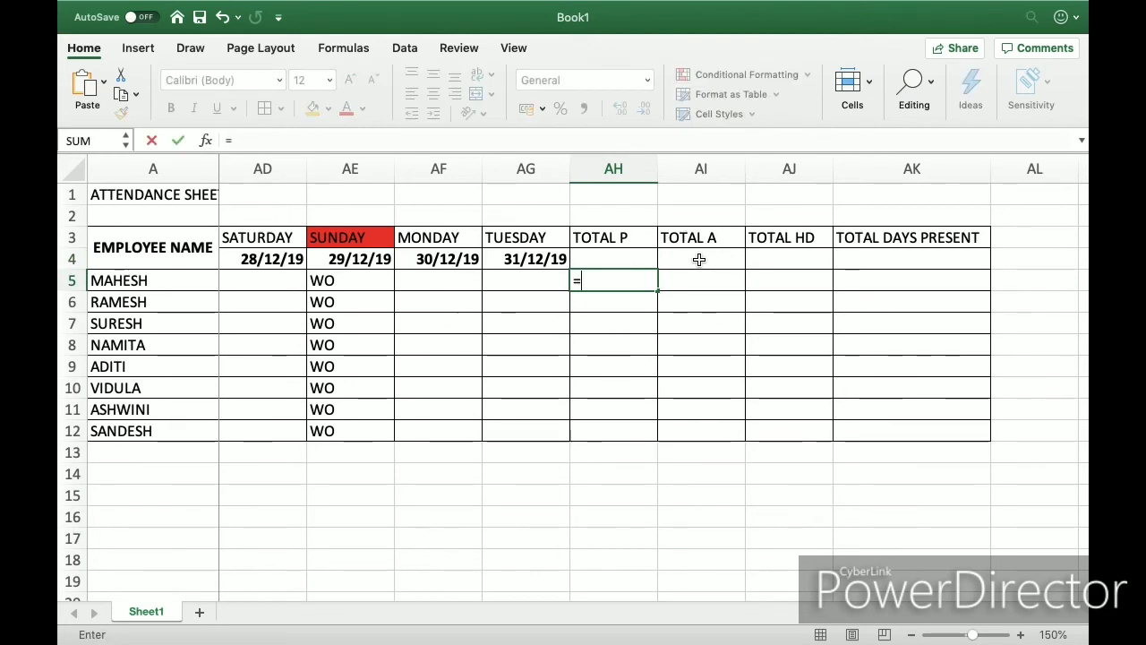
{"action": "type", "text": "COUNT"}
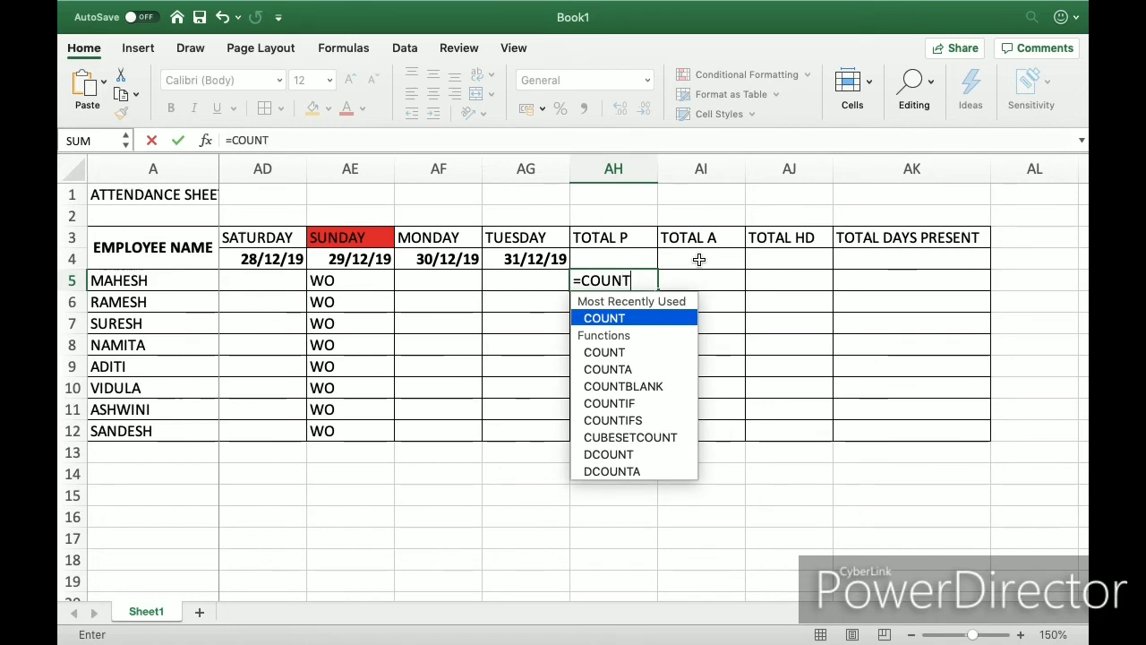
{"action": "type", "text": "IF"}
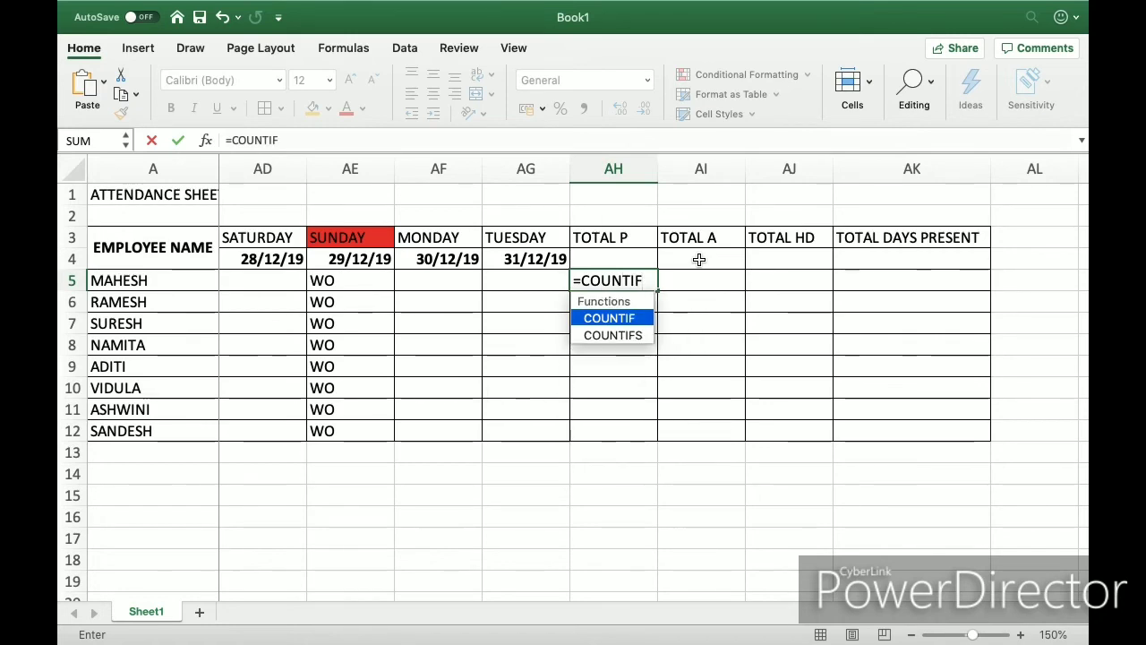
{"action": "type", "text": "("}
Set the range of the COUNTIF formula in AH5 to C5:AG5, covering the first employee's whole month.
{"action": "key", "text": "Left"}
{"action": "key", "text": "Left"}
{"action": "key", "text": "Left"}
{"action": "key", "text": "Left"}
{"action": "key", "text": "Left"}
{"action": "key", "text": "Left"}
{"action": "key", "text": "Left"}
{"action": "key", "text": "Left"}
{"action": "key", "text": "Left"}
{"action": "key", "text": "Left"}
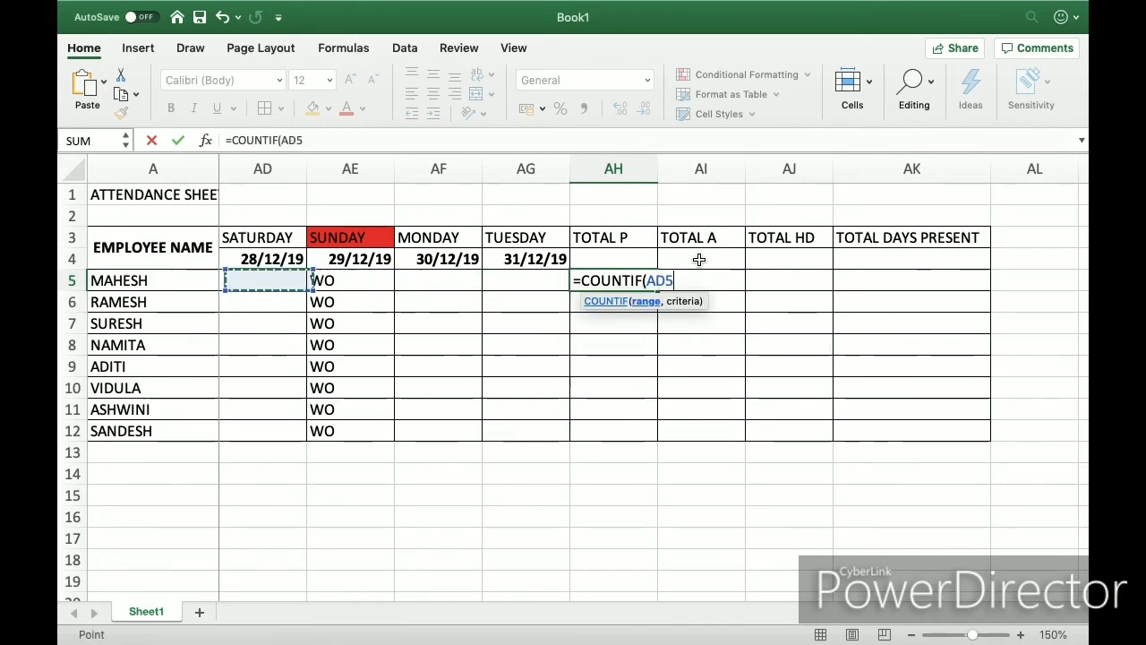
{"action": "key", "text": "Left"}
{"action": "key", "text": "Left"}
{"action": "key", "text": "Left"}
{"action": "key", "text": "Left"}
{"action": "key", "text": "Left"}
{"action": "key", "text": "Left"}
{"action": "key", "text": "Left"}
{"action": "key", "text": "Left"}
{"action": "key", "text": "Left"}
{"action": "key", "text": "Left"}
{"action": "key", "text": "Left"}
{"action": "key", "text": "Left"}
{"action": "key", "text": "Left"}
{"action": "key", "text": "Left"}
{"action": "key", "text": "Left"}
{"action": "key", "text": "Left"}
{"action": "key", "text": "Left"}
{"action": "key", "text": "Left"}
{"action": "key", "text": "Left"}
{"action": "key", "text": "Left"}
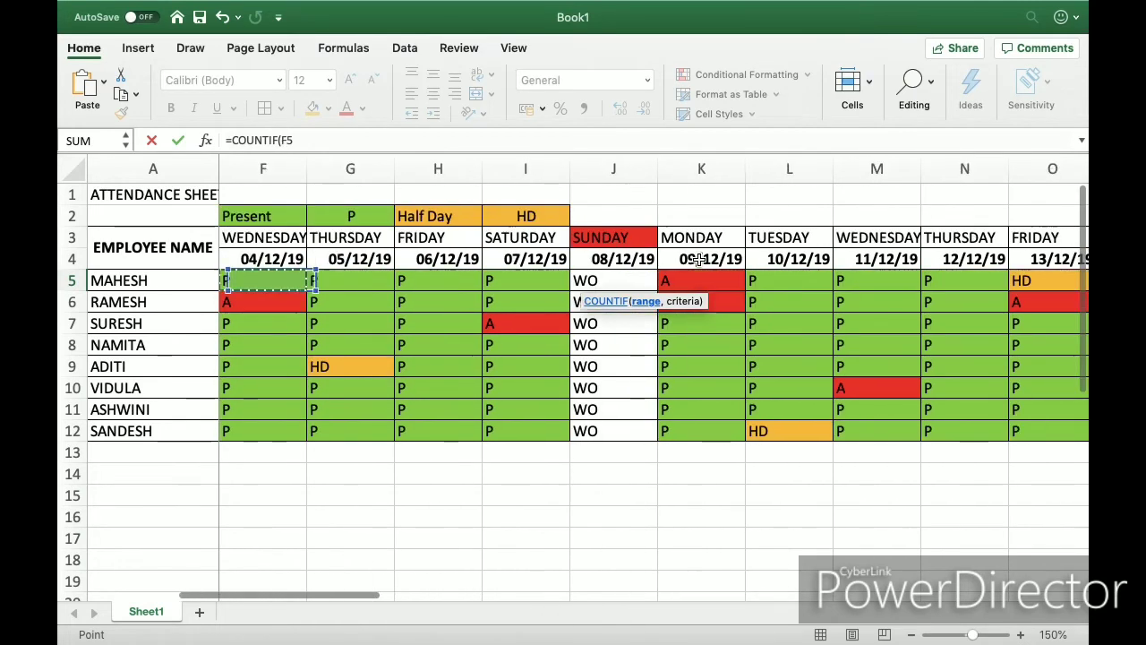
{"action": "key", "text": "Right"}
{"action": "key", "text": "Right"}
{"action": "key", "text": "shift+Right"}
{"action": "key", "text": "shift+Right"}
{"action": "key", "text": "shift+Right"}
{"action": "key", "text": "shift+Right"}
{"action": "key", "text": "shift+Right"}
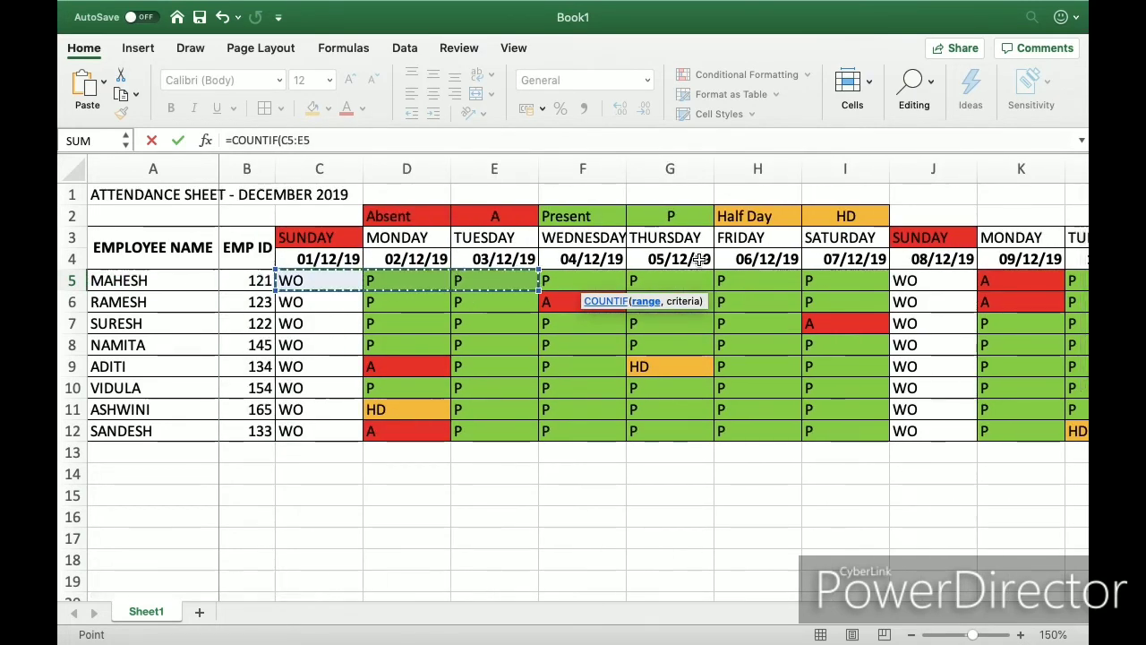
{"action": "key", "text": "shift+Right"}
{"action": "key", "text": "shift+Right"}
{"action": "key", "text": "shift+Right"}
{"action": "key", "text": "shift+Right"}
{"action": "key", "text": "shift+Right"}
{"action": "key", "text": "shift+Right"}
{"action": "key", "text": "shift+Right"}
{"action": "key", "text": "shift+Right"}
{"action": "key", "text": "shift+Right"}
{"action": "key", "text": "shift+Right"}
{"action": "key", "text": "shift+Right"}
{"action": "key", "text": "shift+Right"}
{"action": "key", "text": "shift+Right"}
{"action": "key", "text": "shift+Right"}
{"action": "key", "text": "shift+Right"}
{"action": "key", "text": "shift+Right"}
{"action": "key", "text": "shift+Right"}
{"action": "key", "text": "shift+Right"}
{"action": "key", "text": "shift+Right"}
{"action": "key", "text": "shift+Right"}
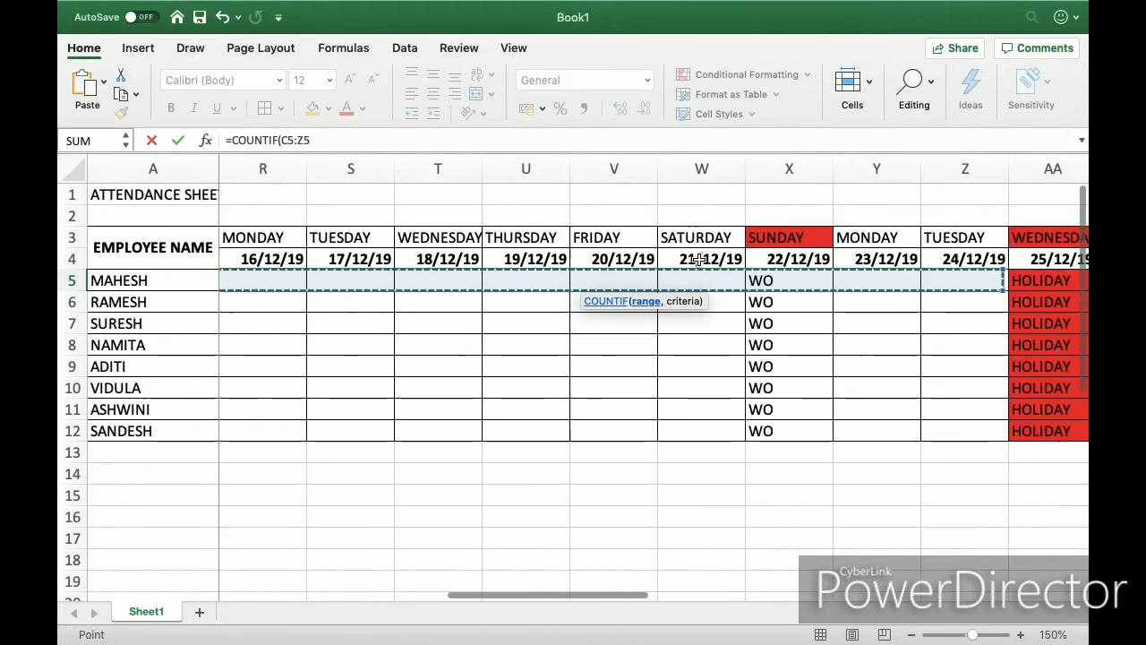
{"action": "key", "text": "shift+Right"}
{"action": "key", "text": "shift+Right"}
{"action": "key", "text": "shift+Right"}
{"action": "key", "text": "shift+Right"}
{"action": "key", "text": "shift+Right"}
{"action": "key", "text": "shift+Right"}
{"action": "key", "text": "shift+Right"}
{"action": "key", "text": "shift+Right"}
{"action": "key", "text": "shift+Right"}
{"action": "key", "text": "shift+Right"}
{"action": "key", "text": "shift+Right"}
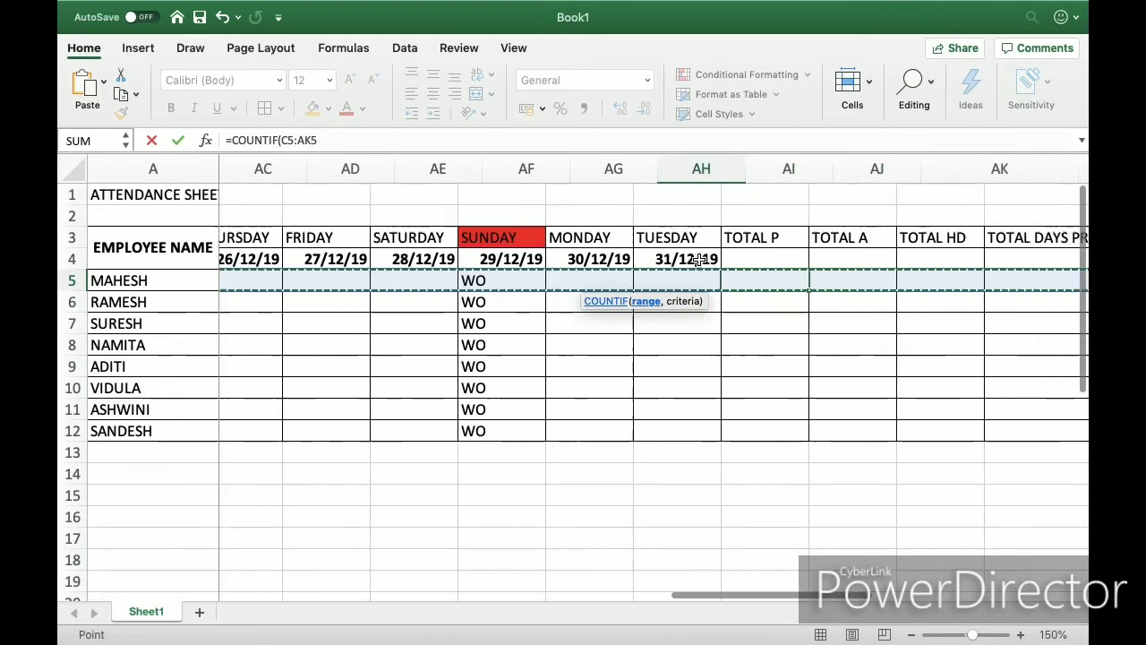
{"action": "key", "text": "shift+Left"}
{"action": "key", "text": "shift+Left"}
{"action": "key", "text": "shift+Left"}
{"action": "key", "text": "shift+Left"}
{"action": "key", "text": "shift+Left"}
{"action": "key", "text": "shift+Left"}
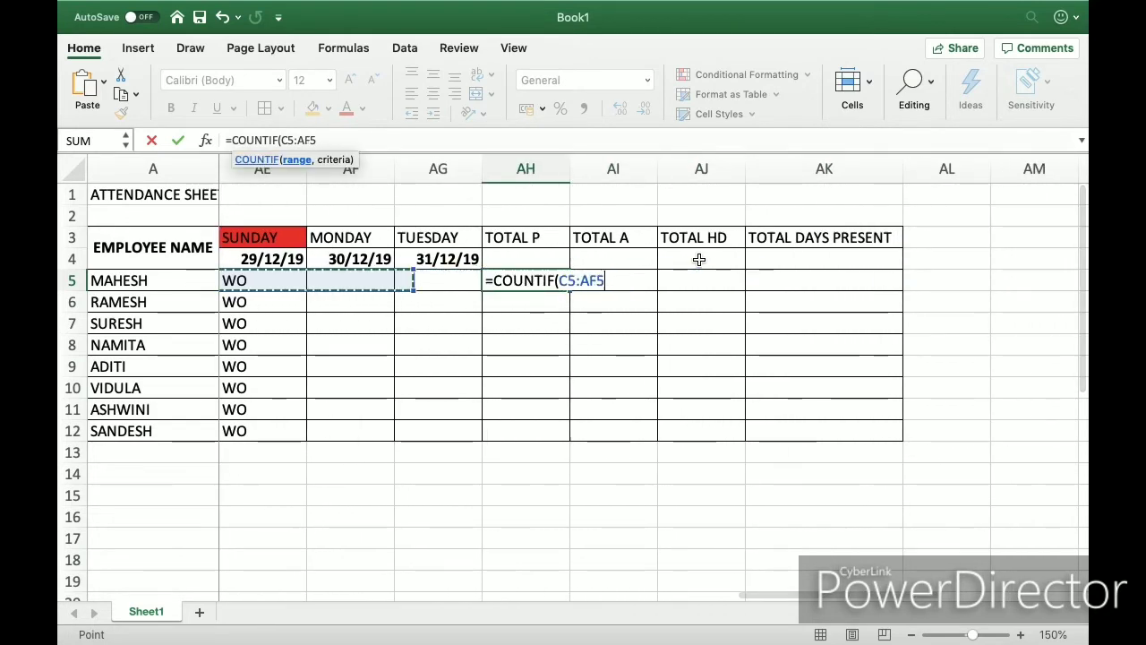
{"action": "type", "text": ")"}
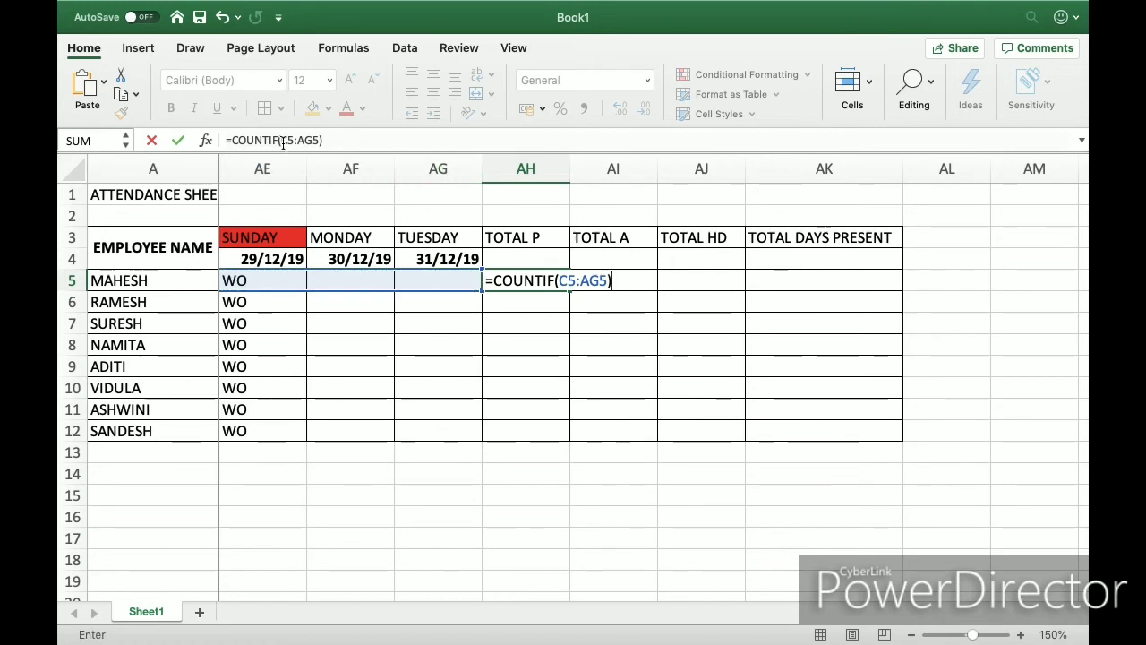
Add the criterion "P" to the formula in AH5, completing it as =COUNTIF(C5:AG5,"P").
{"action": "left_click_drag", "start_coordinate": [281, 143], "coordinate": [297, 143]}
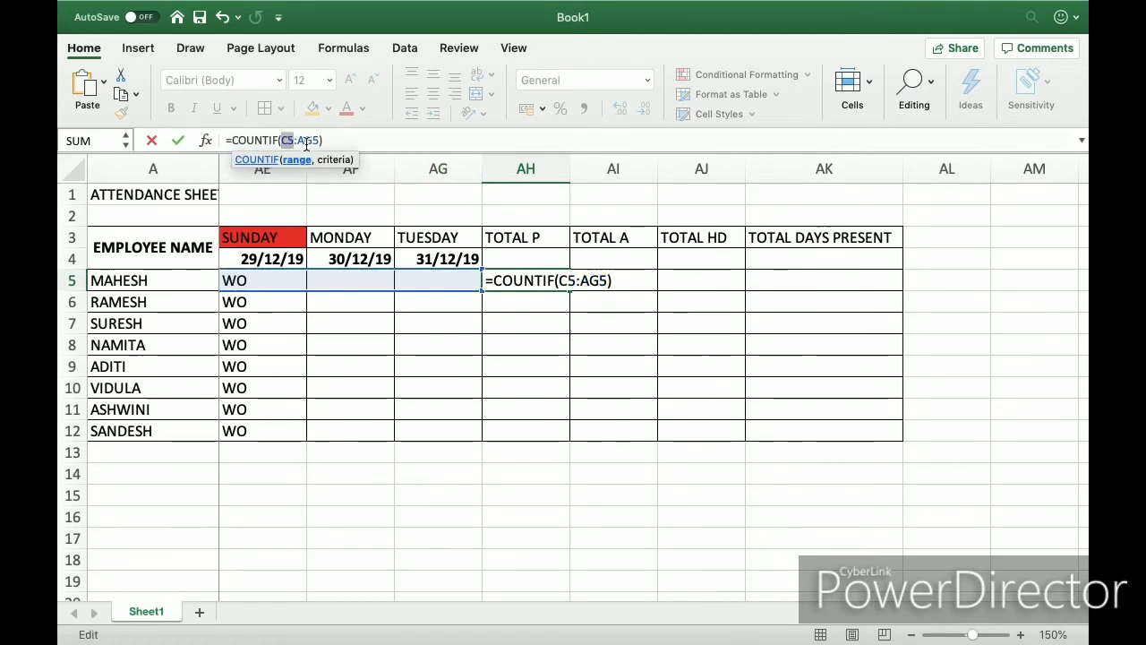
{"action": "left_click_drag", "start_coordinate": [281, 140], "coordinate": [316, 141]}
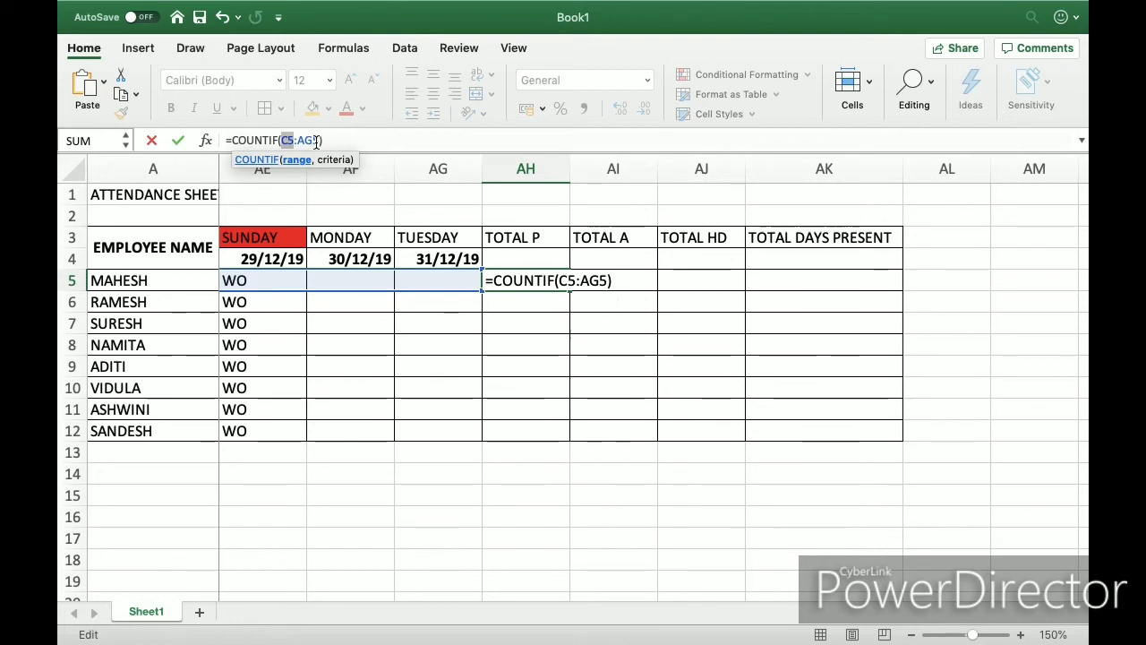
{"action": "type", "text": ","}
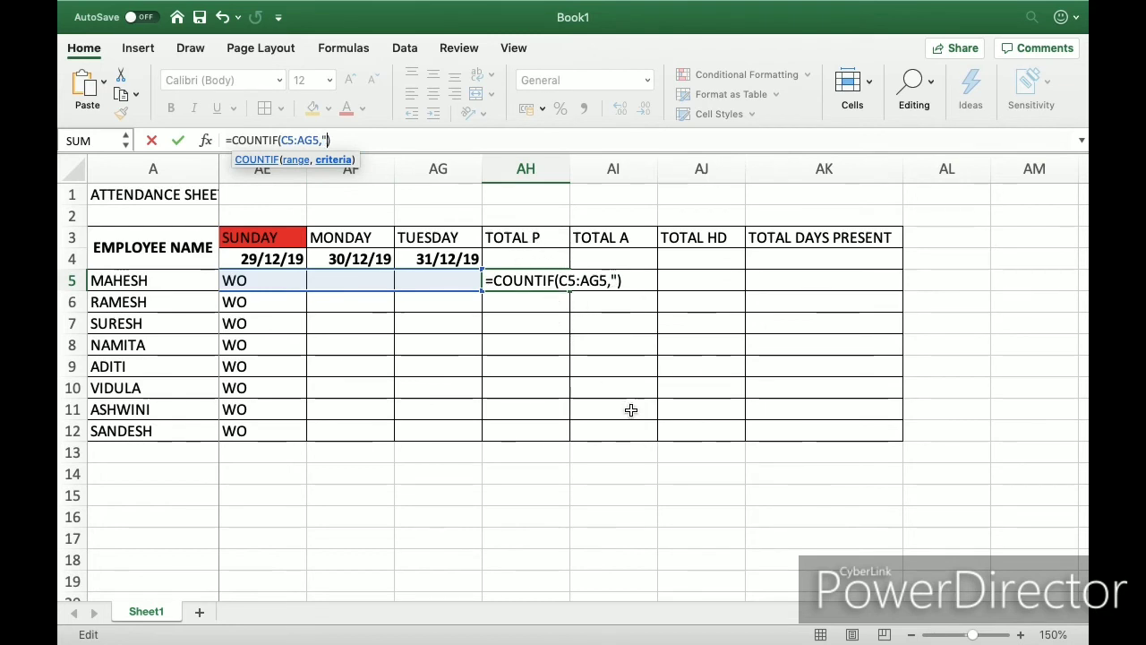
{"action": "type", "text": "\"P\""}
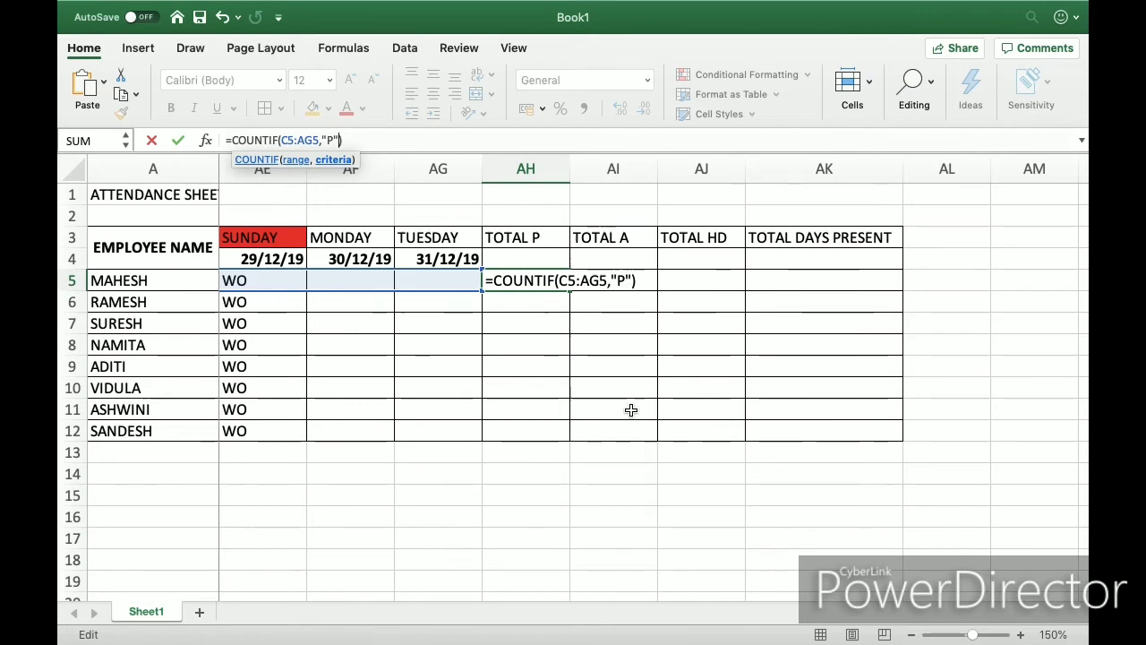
{"action": "key", "text": "Return"}
Copy the TOTAL P formula from AH5 down to AH12 for all the other employees.
{"action": "key", "text": "Up"}
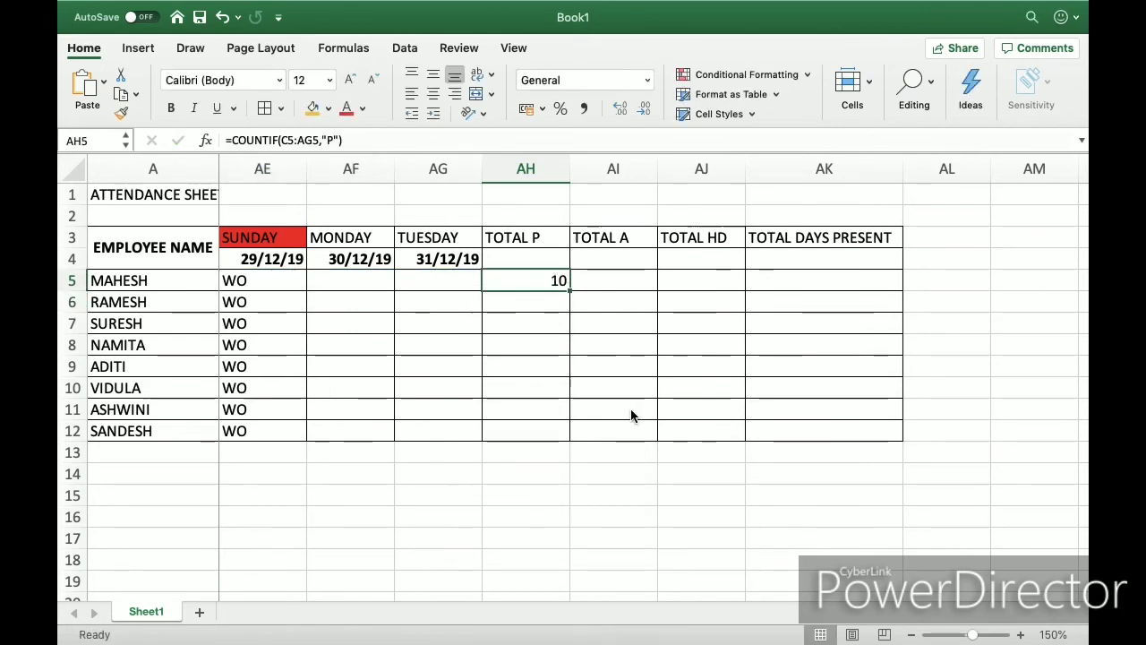
{"action": "key", "text": "super+c"}
{"action": "key", "text": "shift+Down"}
{"action": "key", "text": "shift+Down"}
{"action": "key", "text": "shift+Down"}
{"action": "key", "text": "shift+Down"}
{"action": "key", "text": "shift+Down"}
{"action": "key", "text": "shift+Down"}
{"action": "key", "text": "shift+Down"}
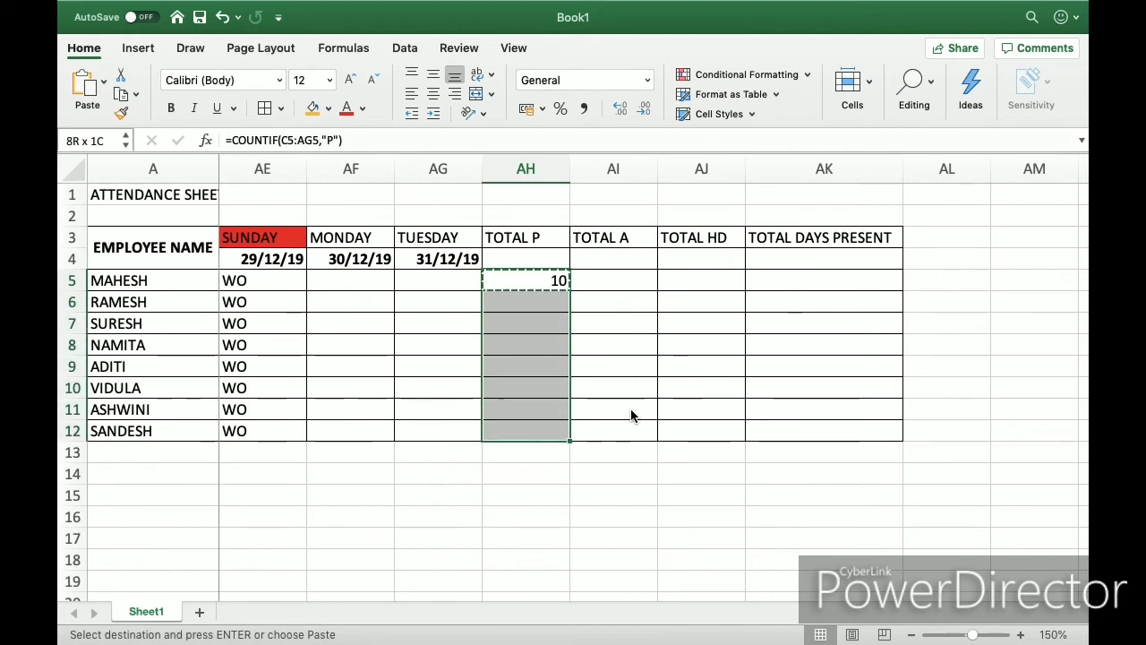
{"action": "key", "text": "super+v"}
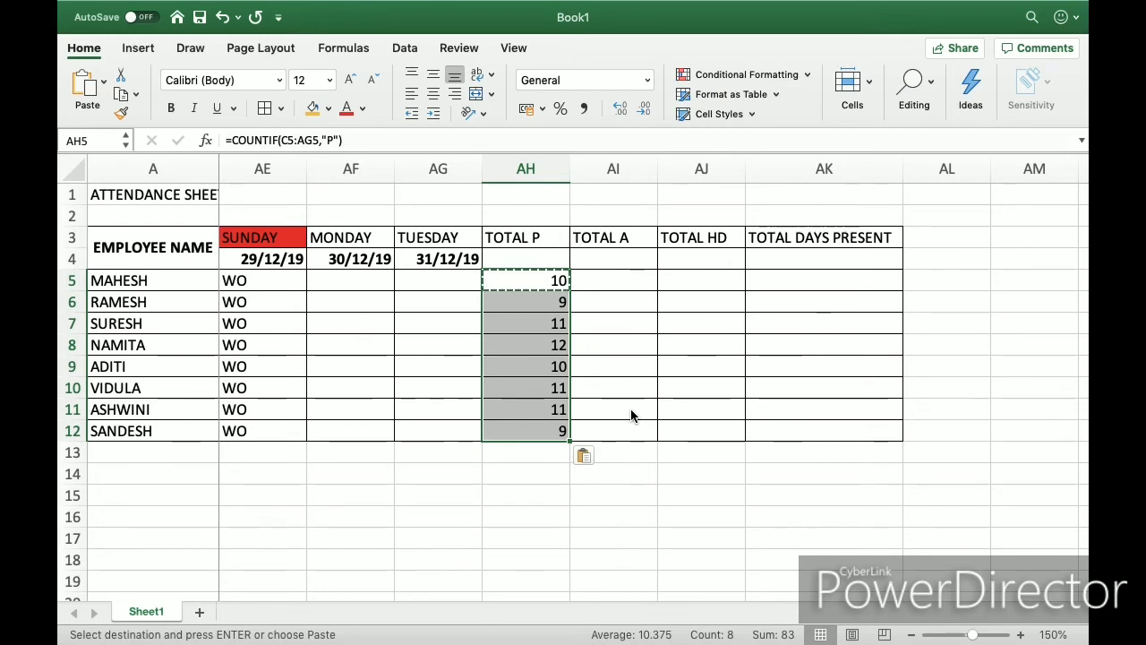
{"action": "key", "text": "Escape"}
Enter the formula =COUNTIF(C5:AG5,"A") in AI5 under TOTAL A for the first employee.
{"action": "key", "text": "Right"}
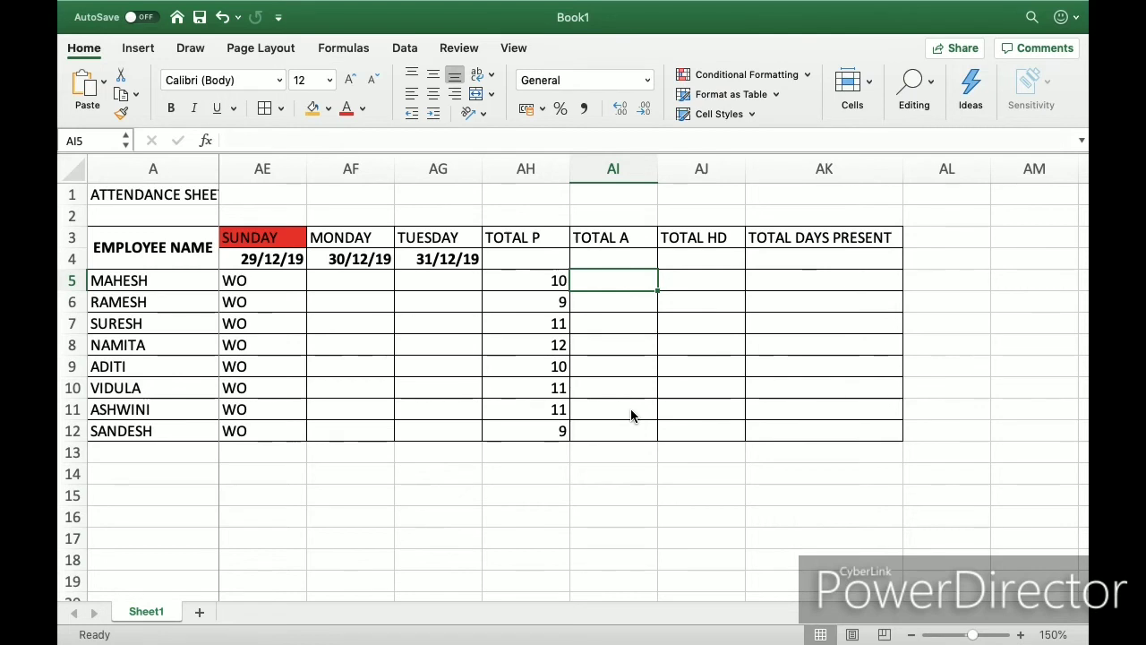
{"action": "type", "text": "=C"}
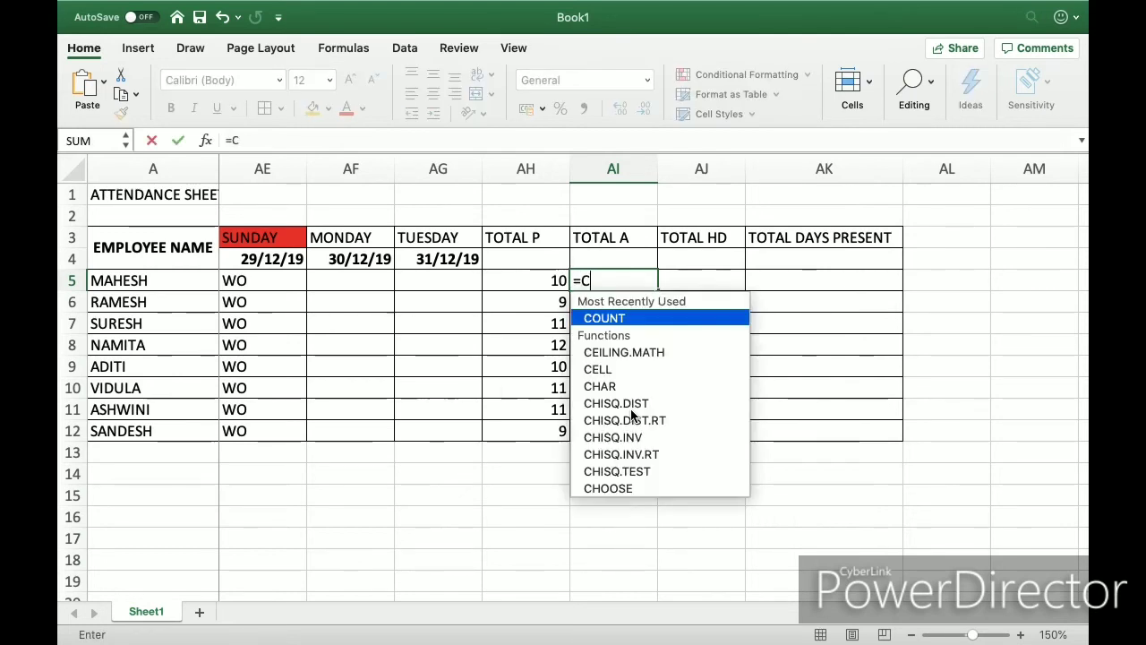
{"action": "type", "text": "OUNTIF"}
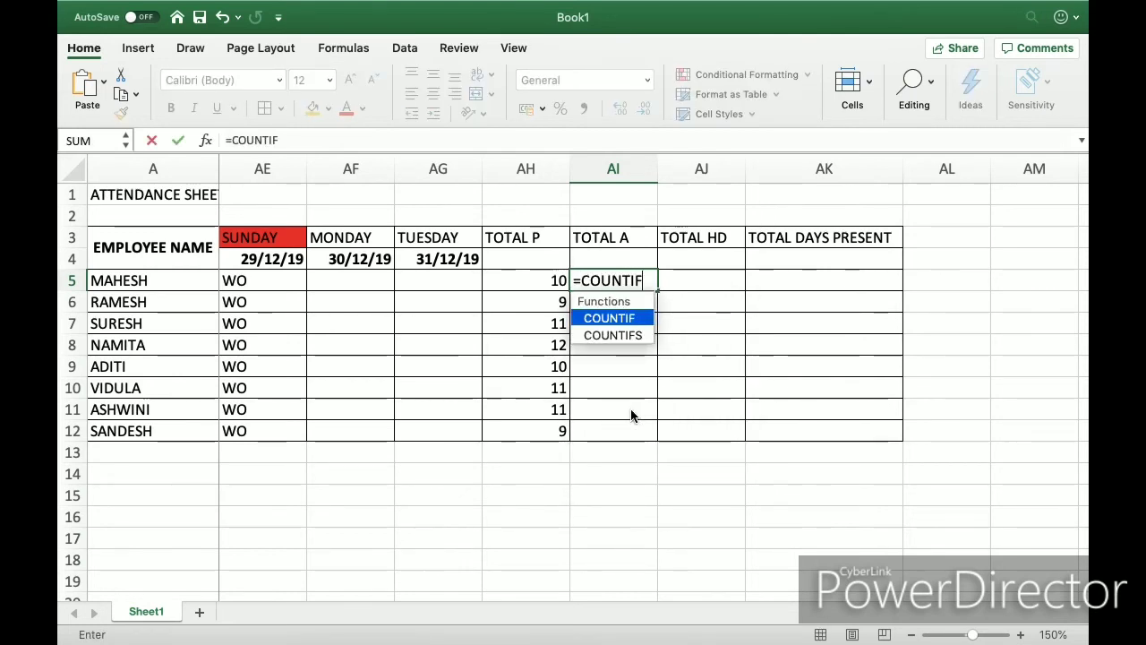
{"action": "type", "text": "("}
{"action": "key", "text": "Left"}
{"action": "key", "text": "Left"}
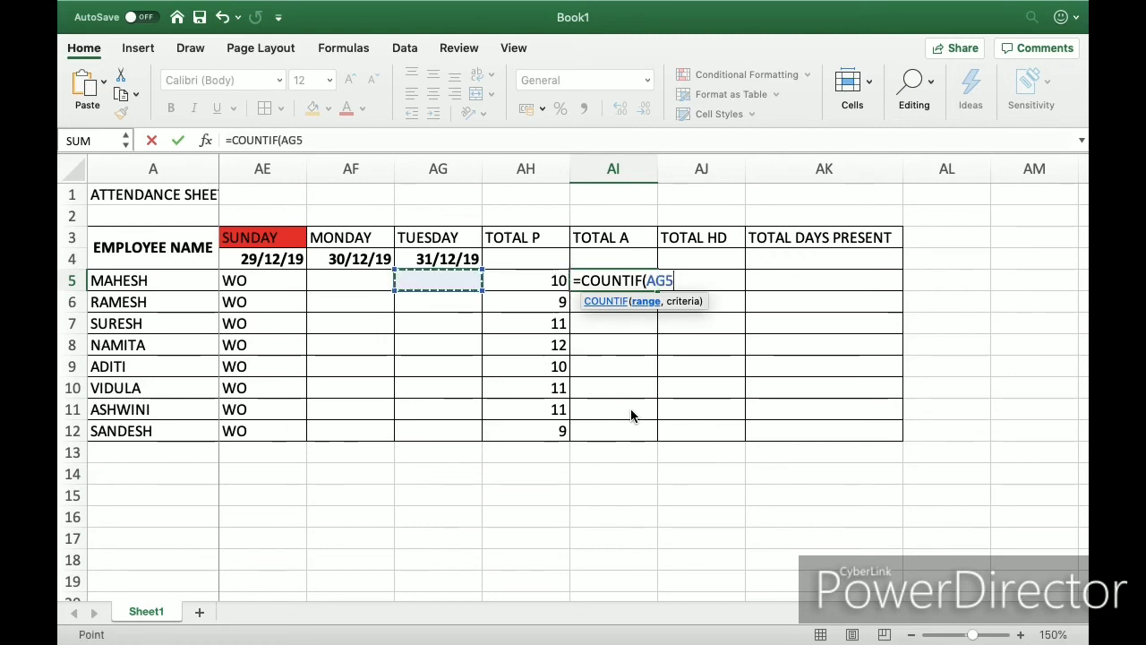
{"action": "key", "text": "shift+Home"}
{"action": "key", "text": "shift+Left"}
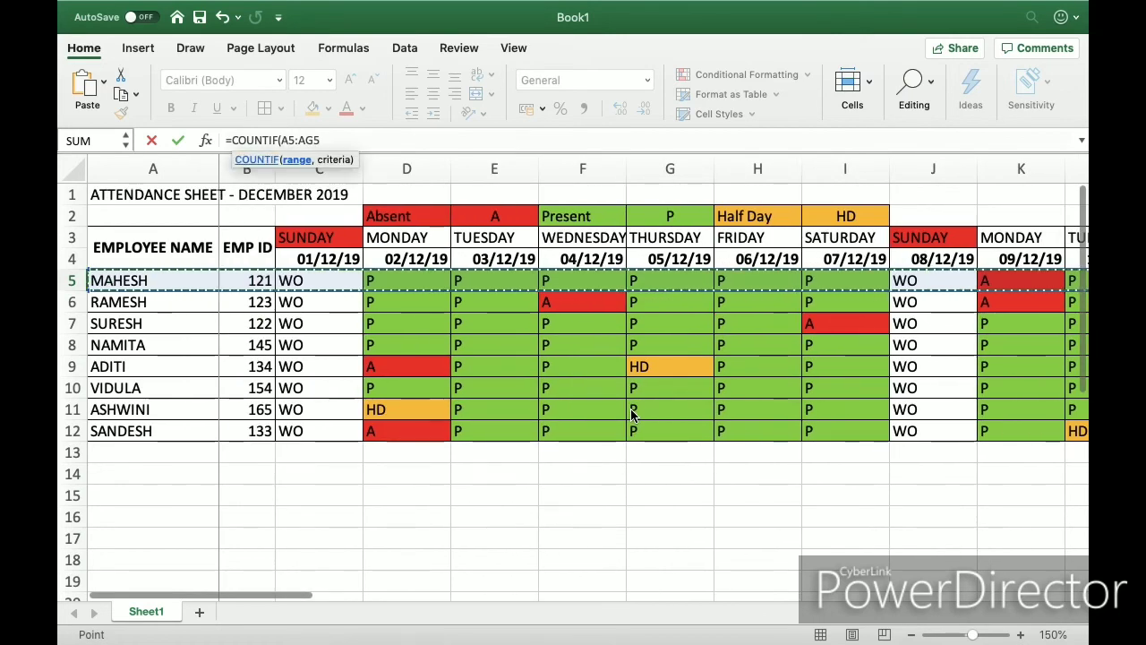
{"action": "key", "text": "shift+Right"}
{"action": "key", "text": "shift+Right"}
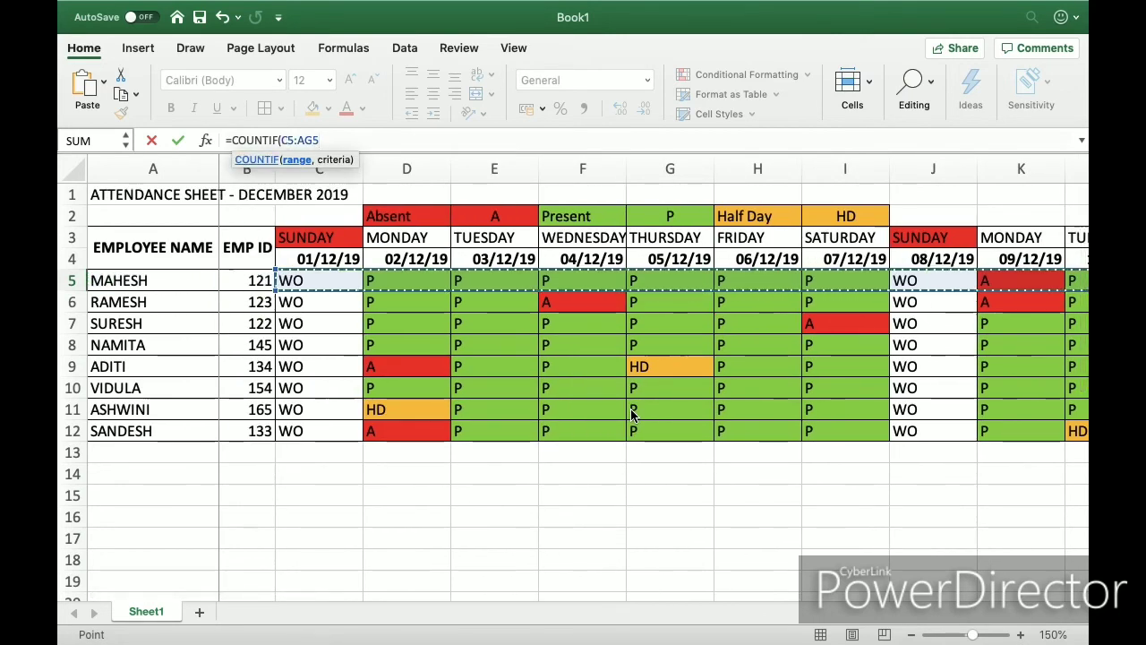
{"action": "type", "text": ",\"A"}
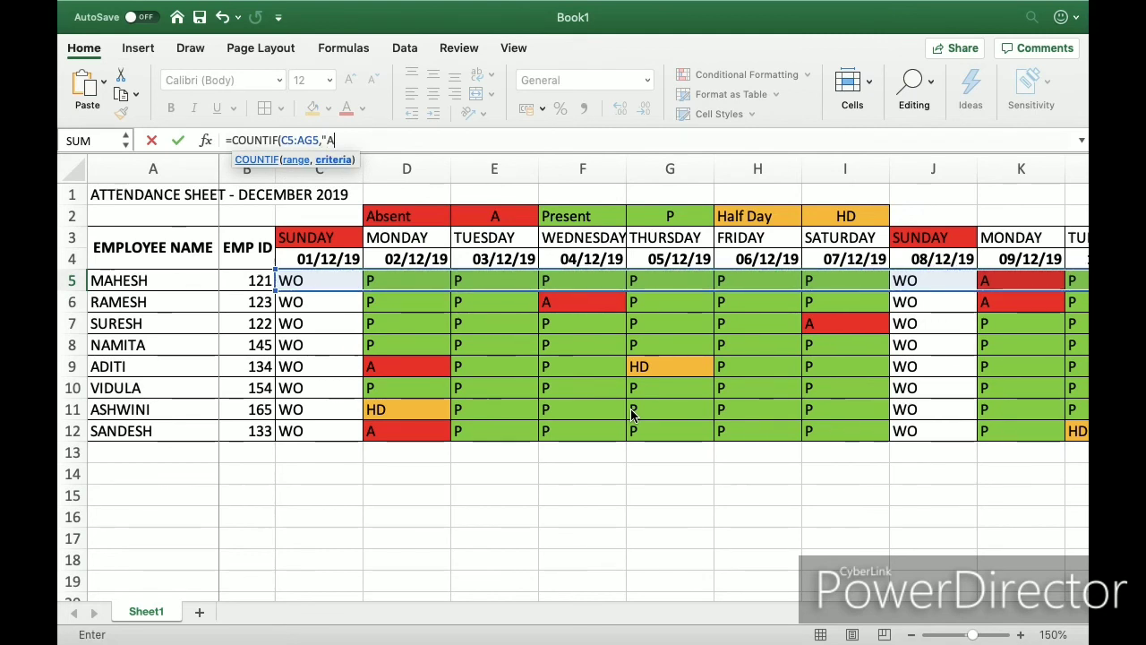
{"action": "type", "text": "\")"}
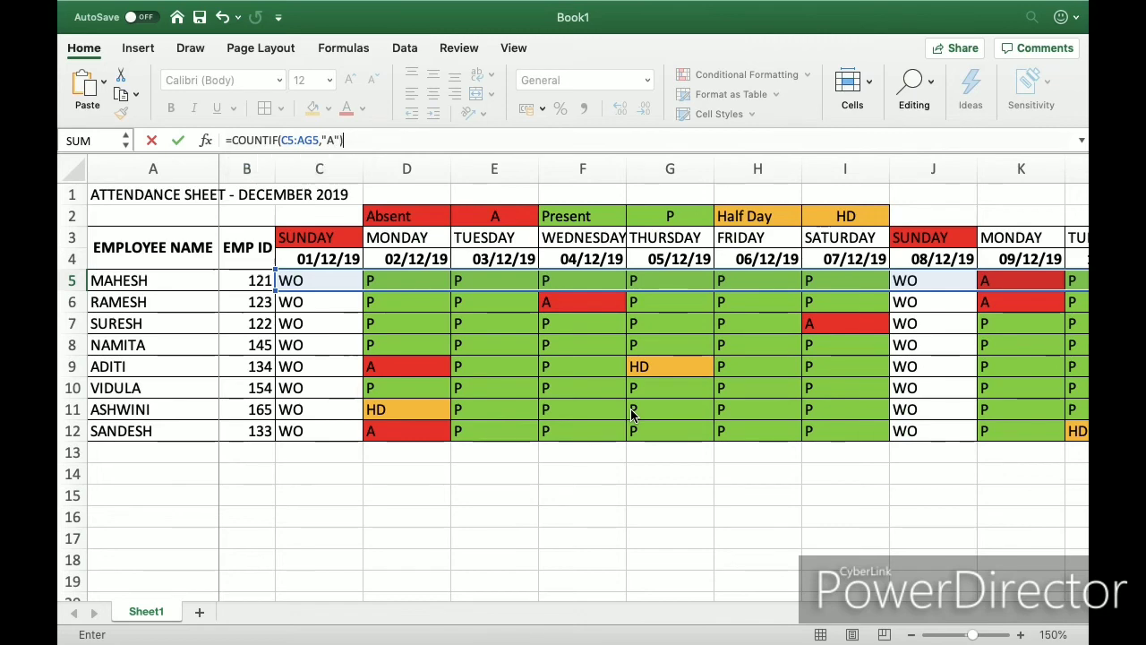
{"action": "key", "text": "Return"}
Start a COUNTIF formula in AJ5 under TOTAL HD with the range C5:AG5.
{"action": "key", "text": "Up"}
{"action": "key", "text": "Right"}
{"action": "key", "text": "Right"}
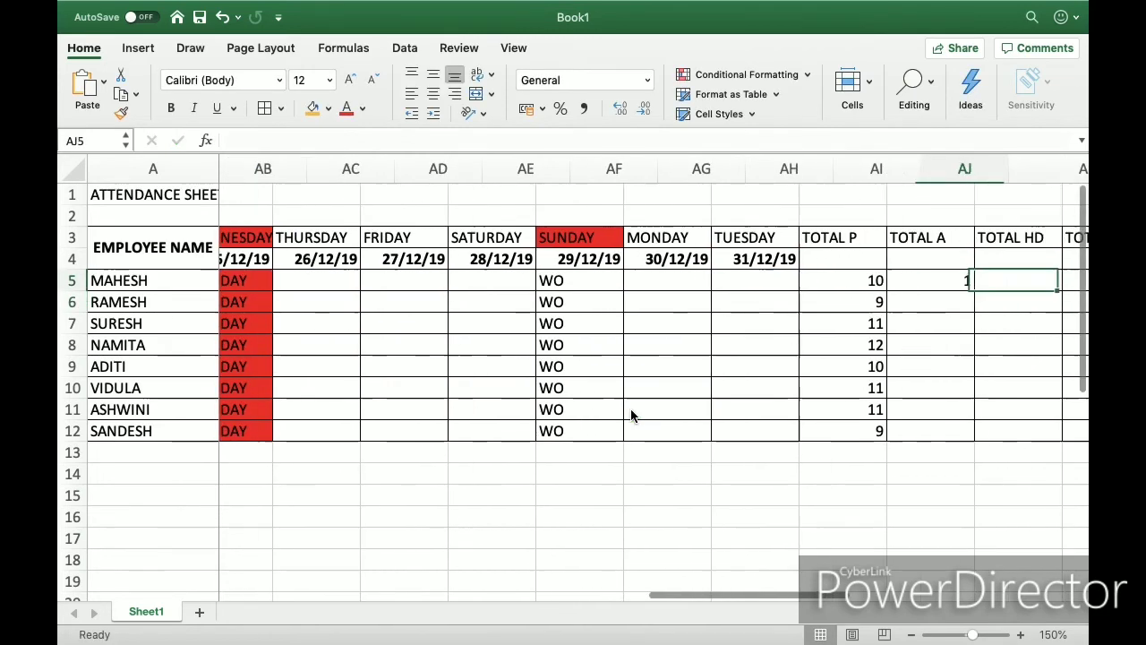
{"action": "key", "text": "Left"}
{"action": "type", "text": "=COUNT"}
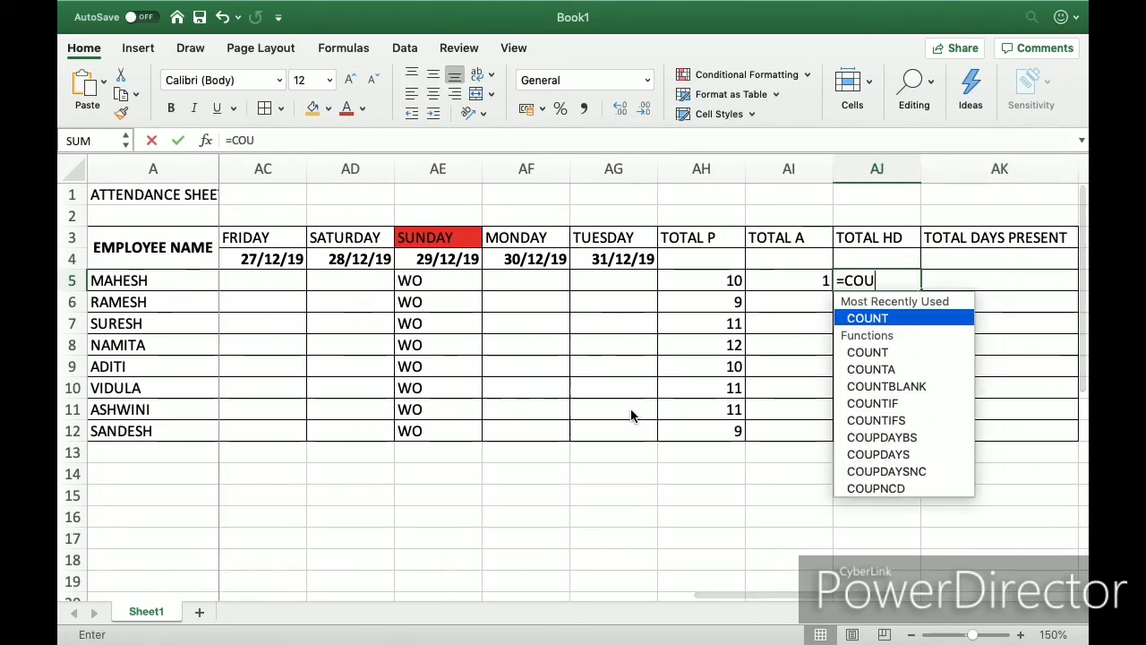
{"action": "key", "text": "Down"}
{"action": "key", "text": "Down"}
{"action": "key", "text": "Down"}
{"action": "key", "text": "Down"}
{"action": "key", "text": "Tab"}
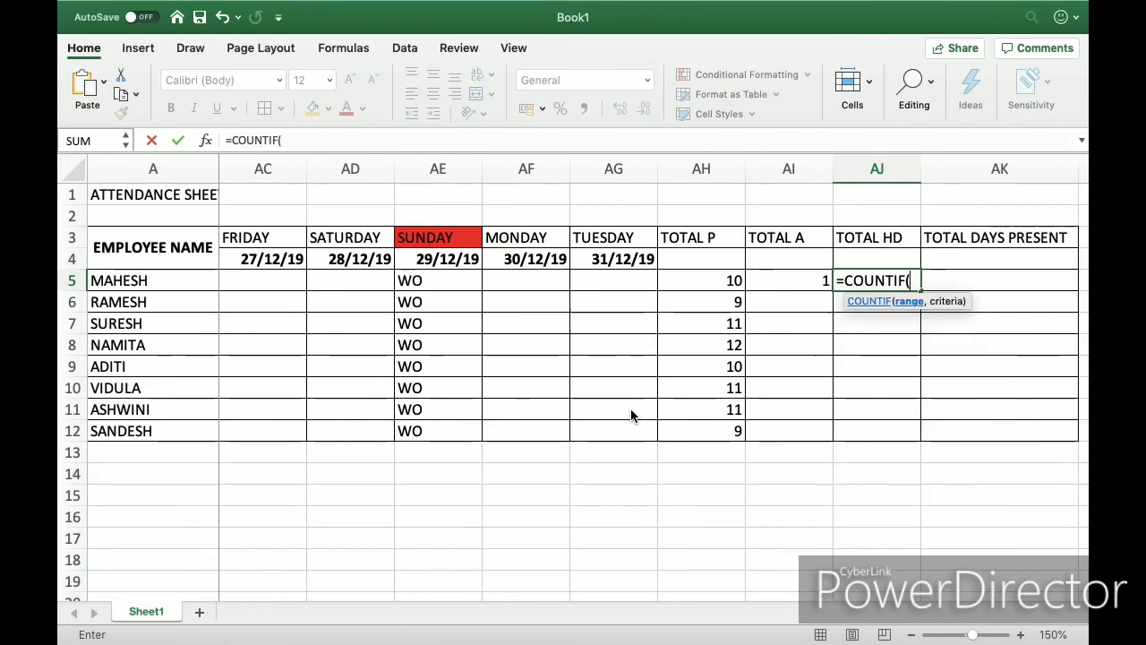
{"action": "key", "text": "Left"}
{"action": "key", "text": "Left"}
{"action": "key", "text": "Left"}
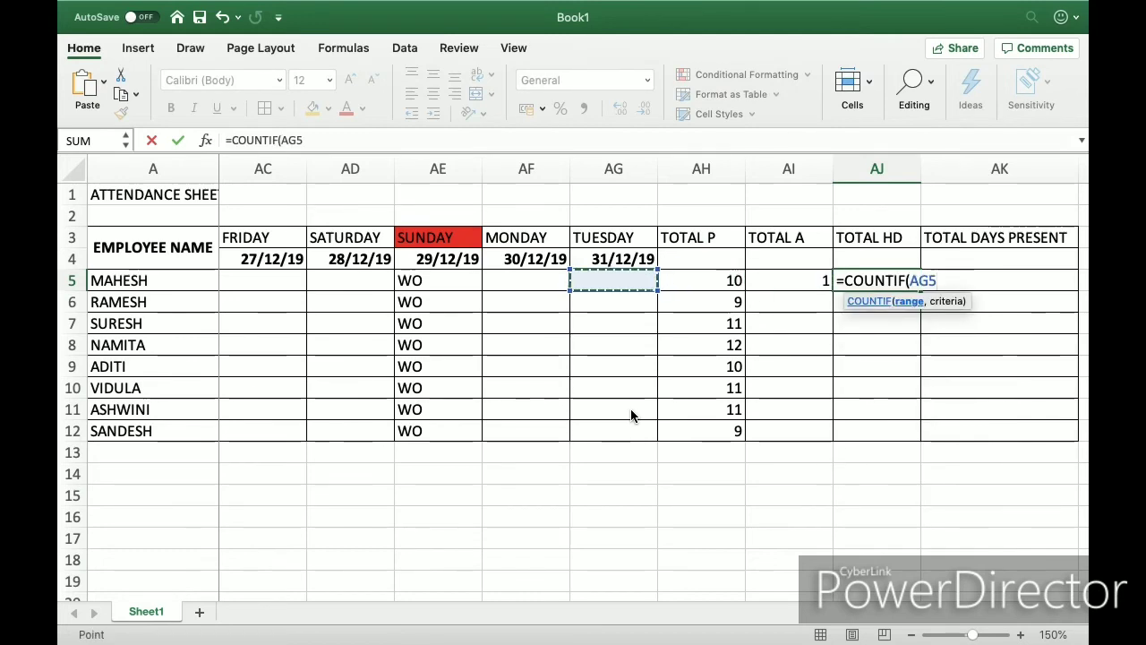
{"action": "key", "text": "shift+Left"}
{"action": "key", "text": "shift+Left"}
{"action": "key", "text": "shift+Left"}
{"action": "key", "text": "shift+Left"}
{"action": "key", "text": "shift+Left"}
{"action": "key", "text": "shift+Left"}
{"action": "key", "text": "shift+Left"}
{"action": "key", "text": "shift+Left"}
{"action": "key", "text": "shift+Left"}
{"action": "key", "text": "shift+Left"}
{"action": "key", "text": "shift+Left"}
{"action": "key", "text": "shift+Left"}
{"action": "key", "text": "shift+Left"}
{"action": "key", "text": "shift+Left"}
{"action": "key", "text": "shift+Left"}
{"action": "key", "text": "shift+Left"}
{"action": "key", "text": "shift+Left"}
{"action": "key", "text": "shift+Left"}
{"action": "key", "text": "shift+Left"}
{"action": "key", "text": "shift+Left"}
{"action": "key", "text": "shift+Left"}
{"action": "key", "text": "shift+Left"}
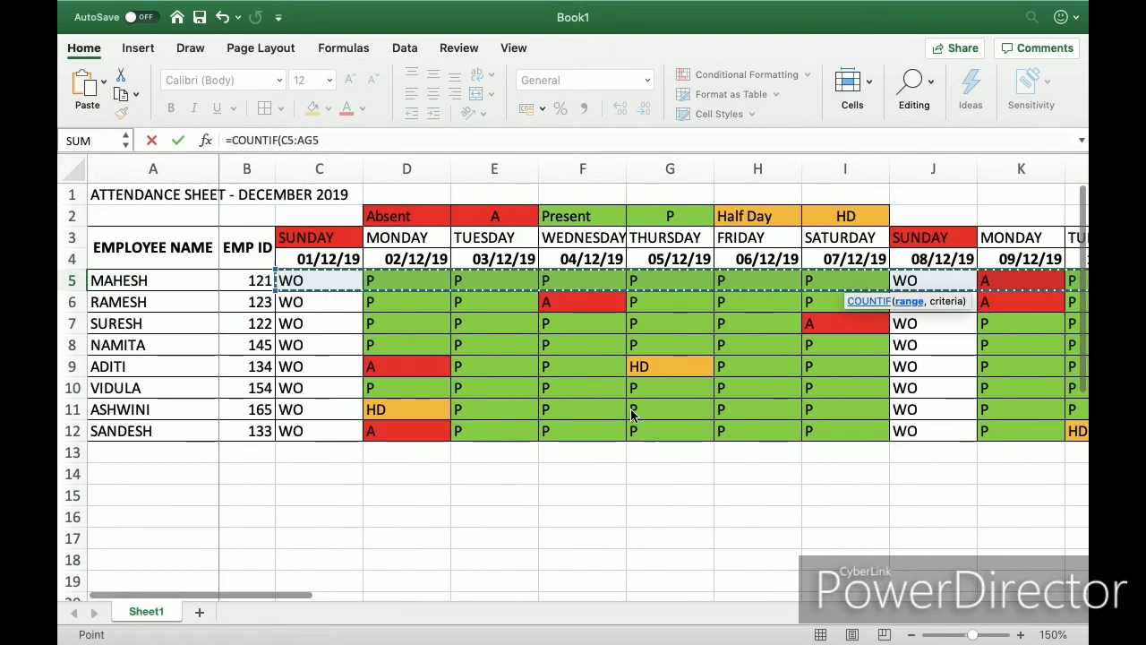
Add the criterion "HD" to the formula in AJ5, completing it as =COUNTIF(C5:AG5,"HD").
{"action": "type", "text": ")"}
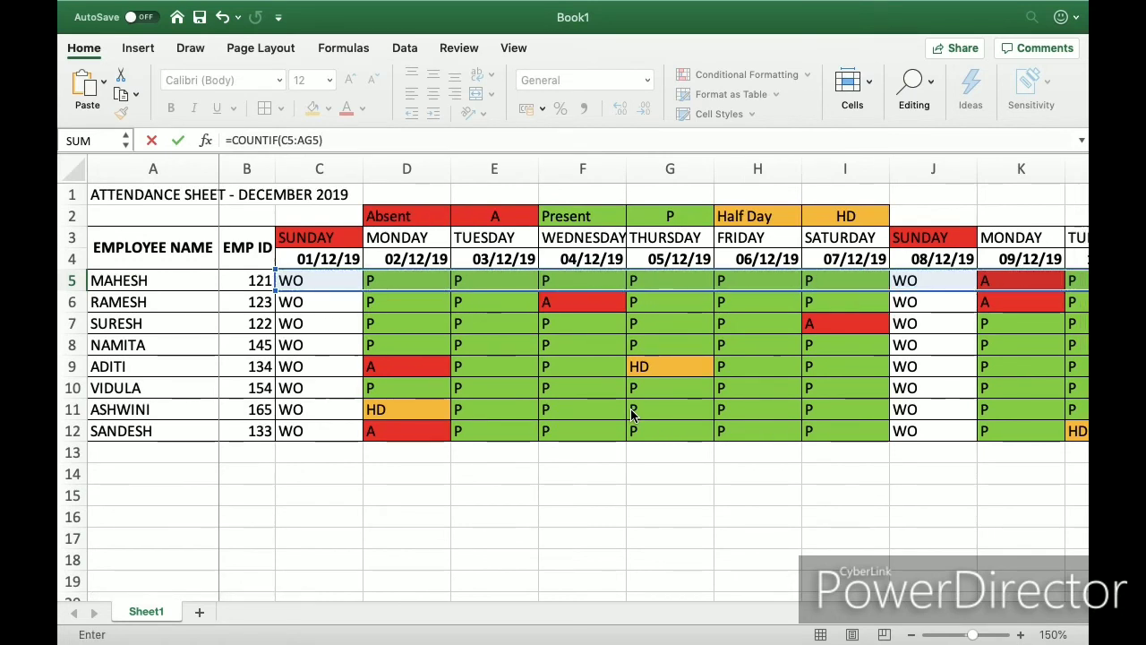
{"action": "key", "text": "BackSpace"}
{"action": "type", "text": ","}
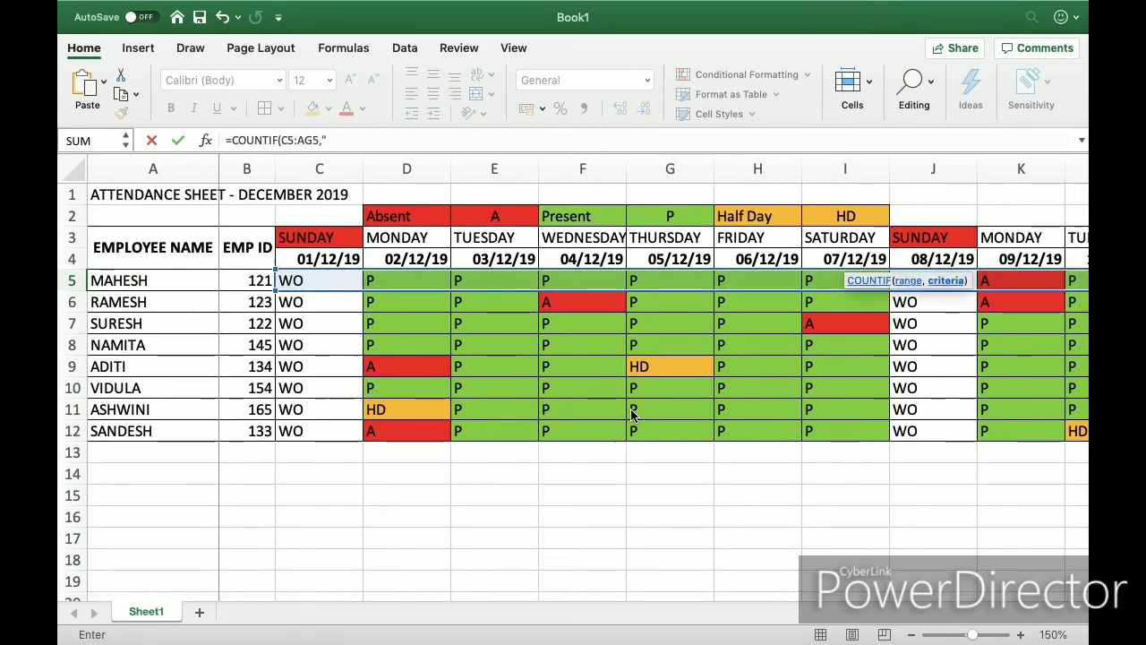
{"action": "type", "text": "\"HD\""}
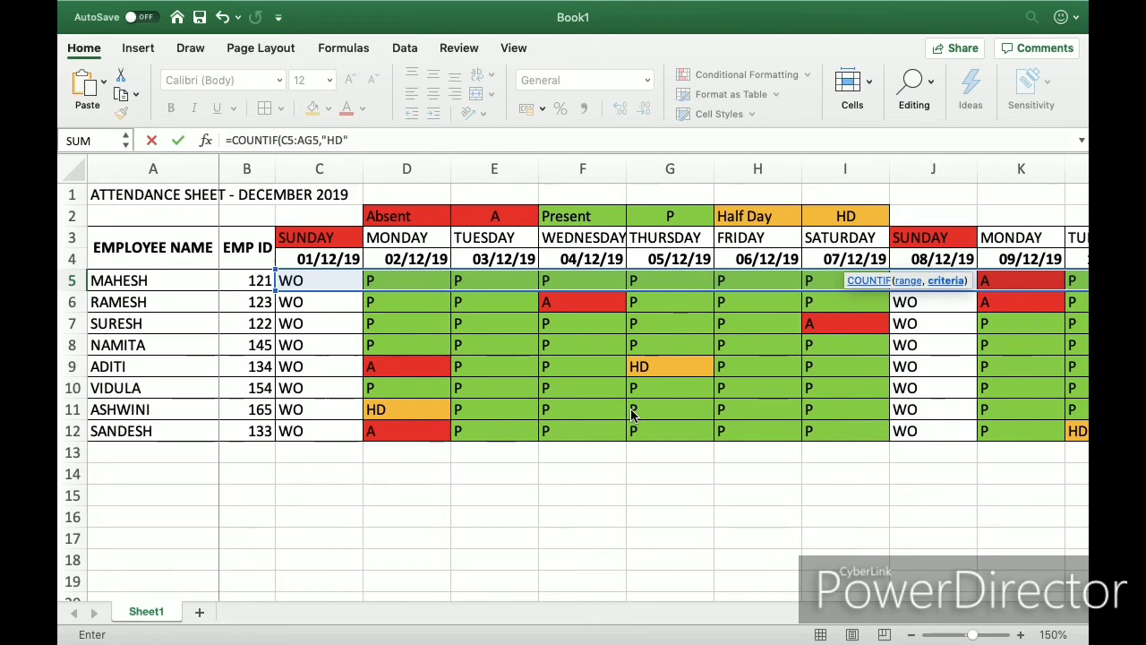
{"action": "type", "text": ")"}
{"action": "key", "text": "Return"}
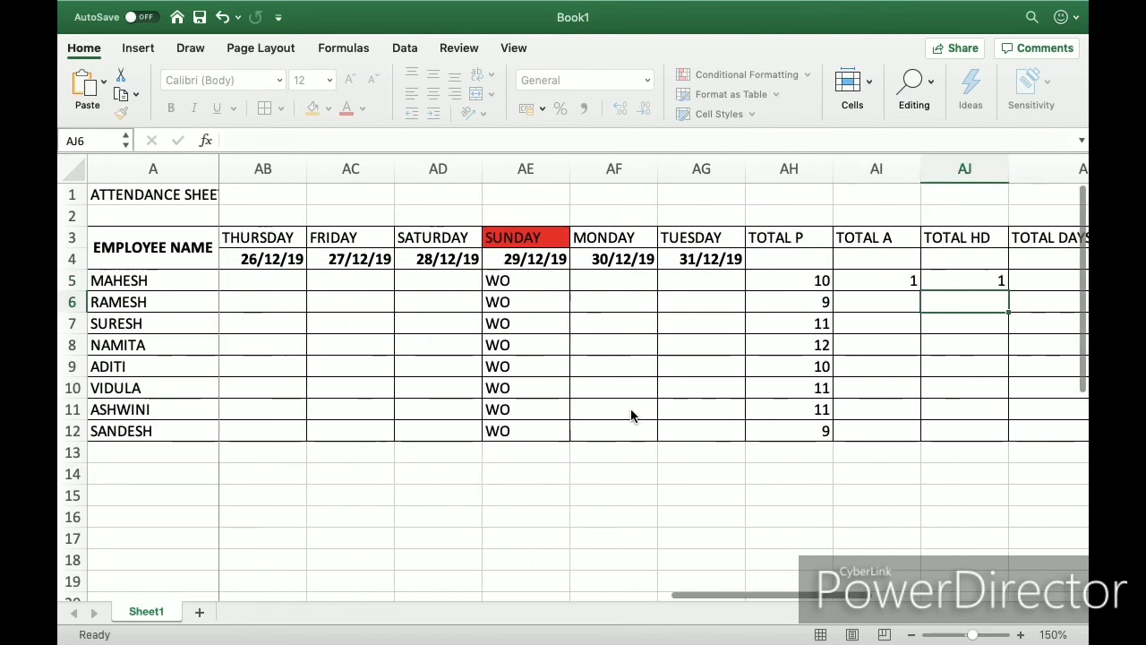
Copy the TOTAL A and TOTAL HD formulas from AI5:AJ5 down to row 12 for all the other employees.
{"action": "key", "text": "Up"}
{"action": "key", "text": "Left"}
{"action": "key", "text": "shift+Right"}
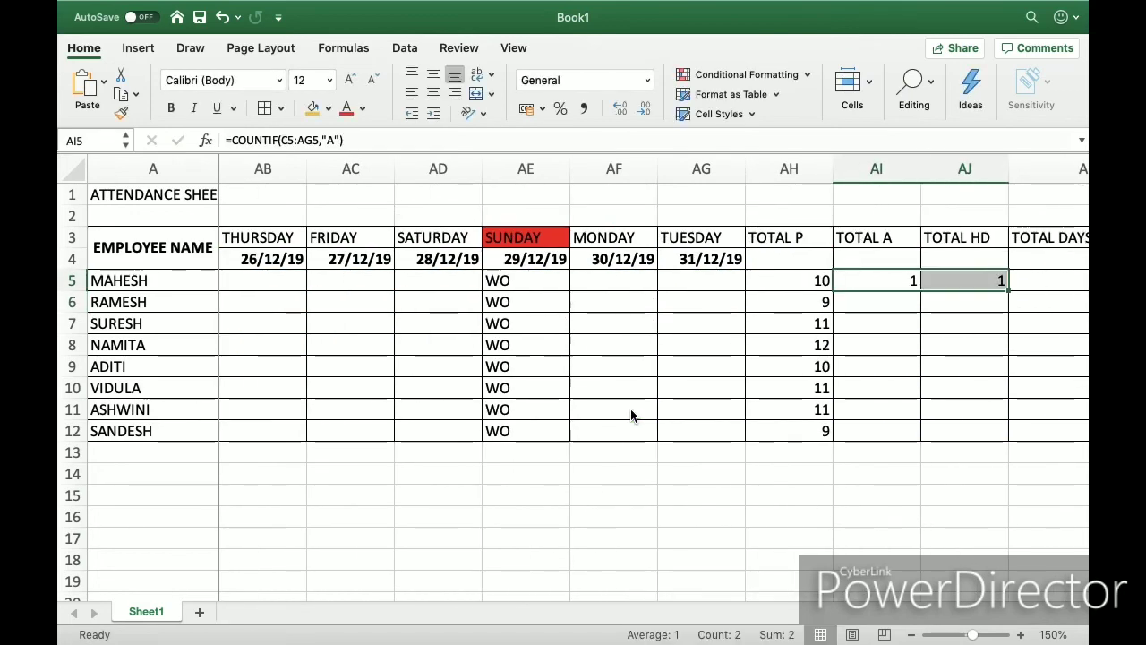
{"action": "key", "text": "super+c"}
{"action": "key", "text": "shift+Down"}
{"action": "key", "text": "shift+Down"}
{"action": "key", "text": "shift+Down"}
{"action": "key", "text": "shift+Down"}
{"action": "key", "text": "shift+Down"}
{"action": "key", "text": "shift+Down"}
{"action": "key", "text": "shift+Down"}
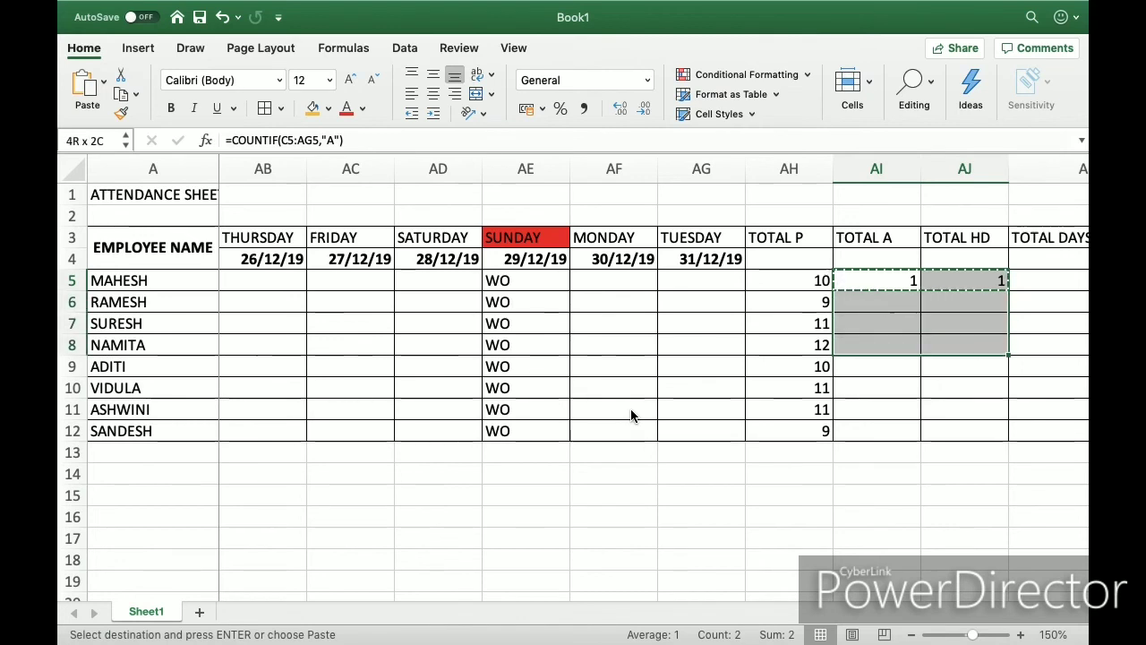
{"action": "key", "text": "super+v"}
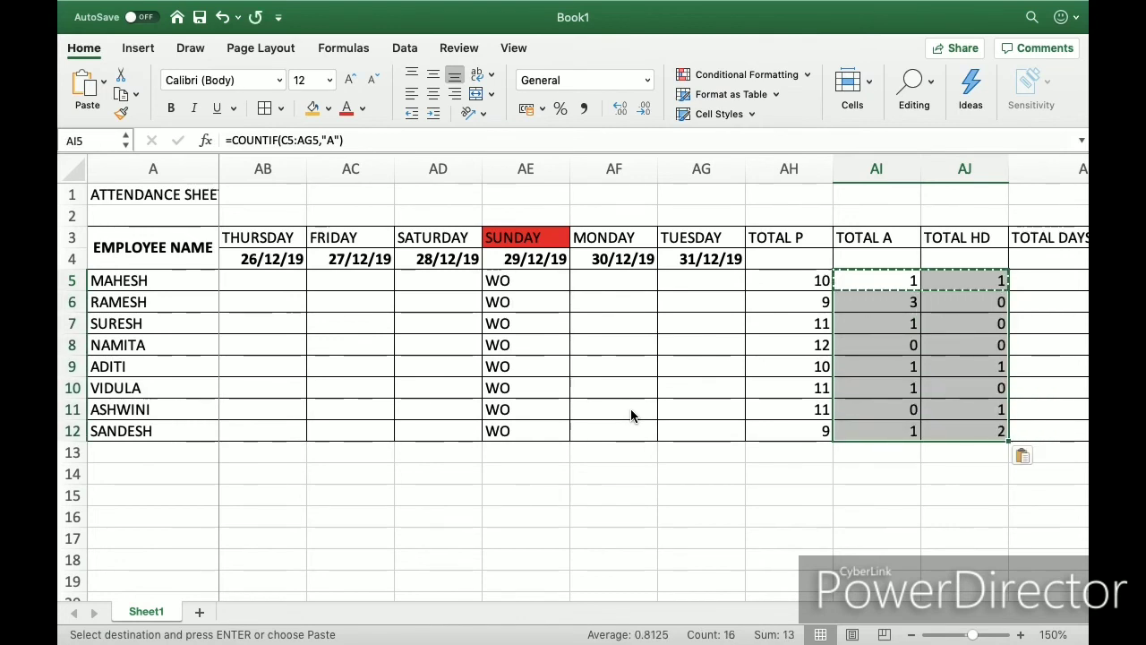
{"action": "key", "text": "Escape"}
{"action": "key", "text": "Left"}
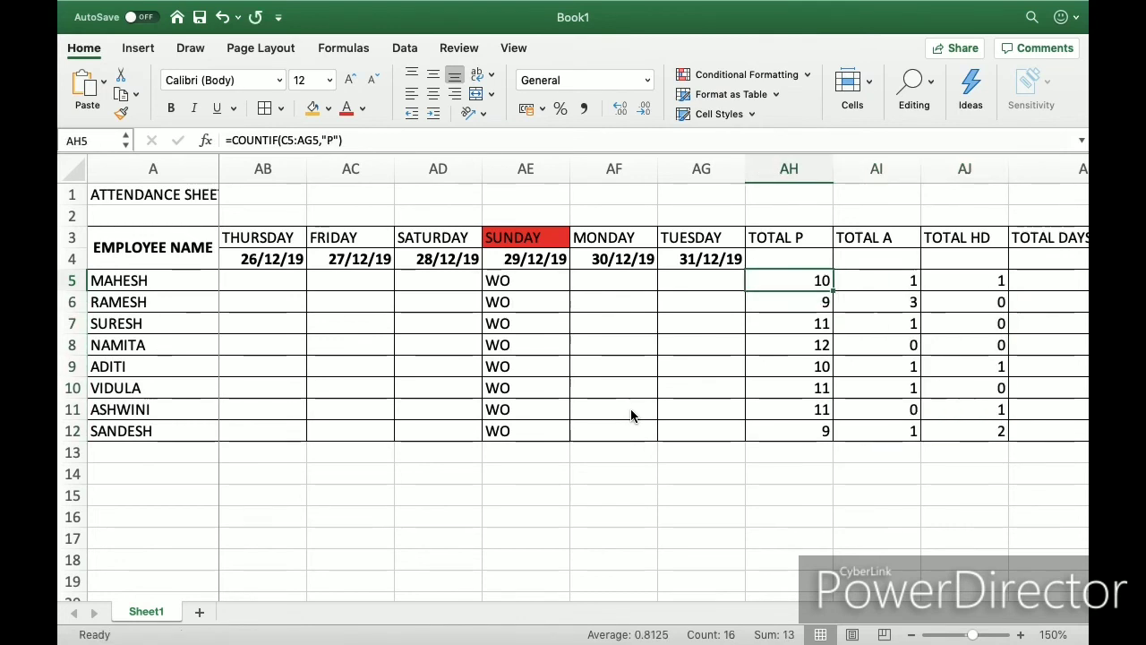
Check the second employee's daily attendance entries across row 6 against the TOTAL P, TOTAL A and TOTAL HD counts.
{"action": "key", "text": "Down"}
{"action": "key", "text": "Left"}
{"action": "key", "text": "Right"}
{"action": "key", "text": "Right"}
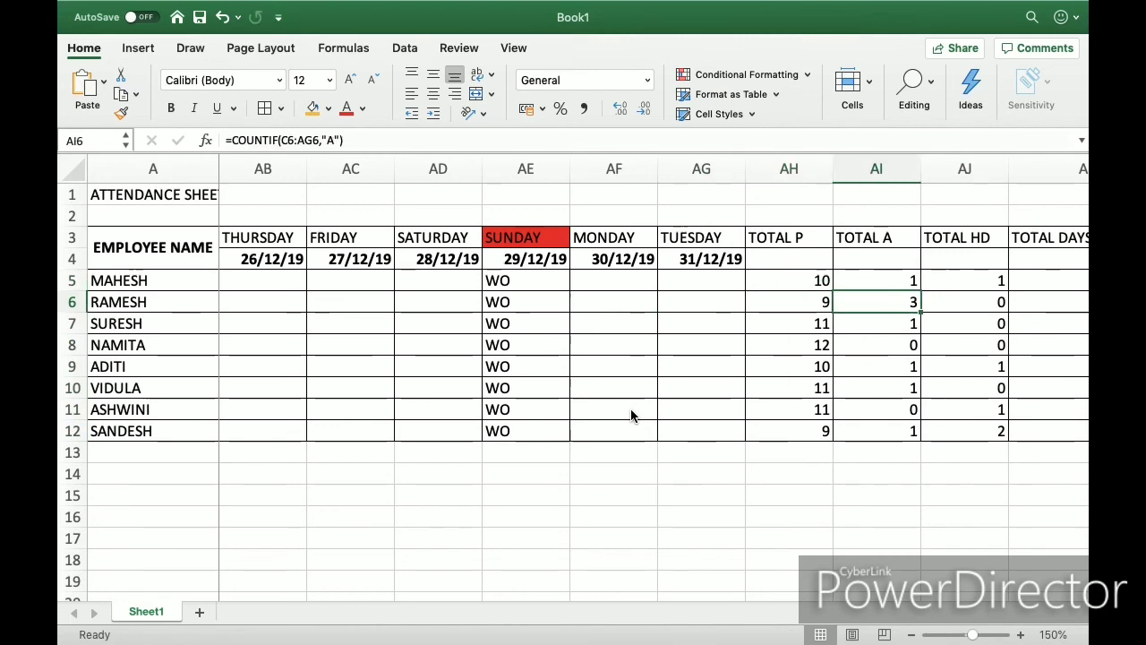
{"action": "key", "text": "Left"}
{"action": "key", "text": "Left"}
{"action": "key", "text": "Left"}
{"action": "key", "text": "Left"}
{"action": "key", "text": "Left"}
{"action": "key", "text": "Left"}
{"action": "key", "text": "Left"}
{"action": "key", "text": "Left"}
{"action": "key", "text": "Left"}
{"action": "key", "text": "Left"}
{"action": "key", "text": "Left"}
{"action": "key", "text": "Left"}
{"action": "key", "text": "Left"}
{"action": "key", "text": "Left"}
{"action": "key", "text": "Left"}
{"action": "key", "text": "Left"}
{"action": "key", "text": "Left"}
{"action": "key", "text": "Left"}
{"action": "key", "text": "Left"}
{"action": "key", "text": "Left"}
{"action": "key", "text": "Left"}
{"action": "key", "text": "Left"}
{"action": "key", "text": "Left"}
{"action": "key", "text": "Left"}
{"action": "key", "text": "Left"}
{"action": "key", "text": "Left"}
{"action": "key", "text": "Left"}
{"action": "key", "text": "Left"}
{"action": "key", "text": "Left"}
{"action": "key", "text": "Left"}
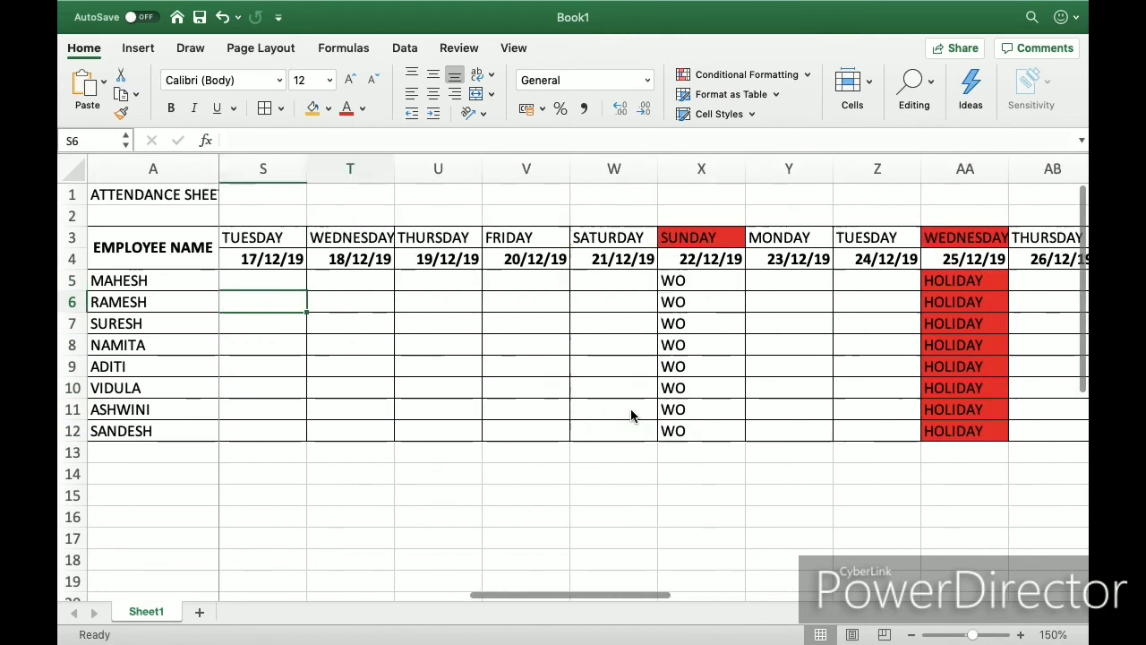
{"action": "key", "text": "Right"}
{"action": "key", "text": "Right"}
{"action": "key", "text": "Right"}
{"action": "key", "text": "Right"}
{"action": "key", "text": "Right"}
{"action": "key", "text": "Right"}
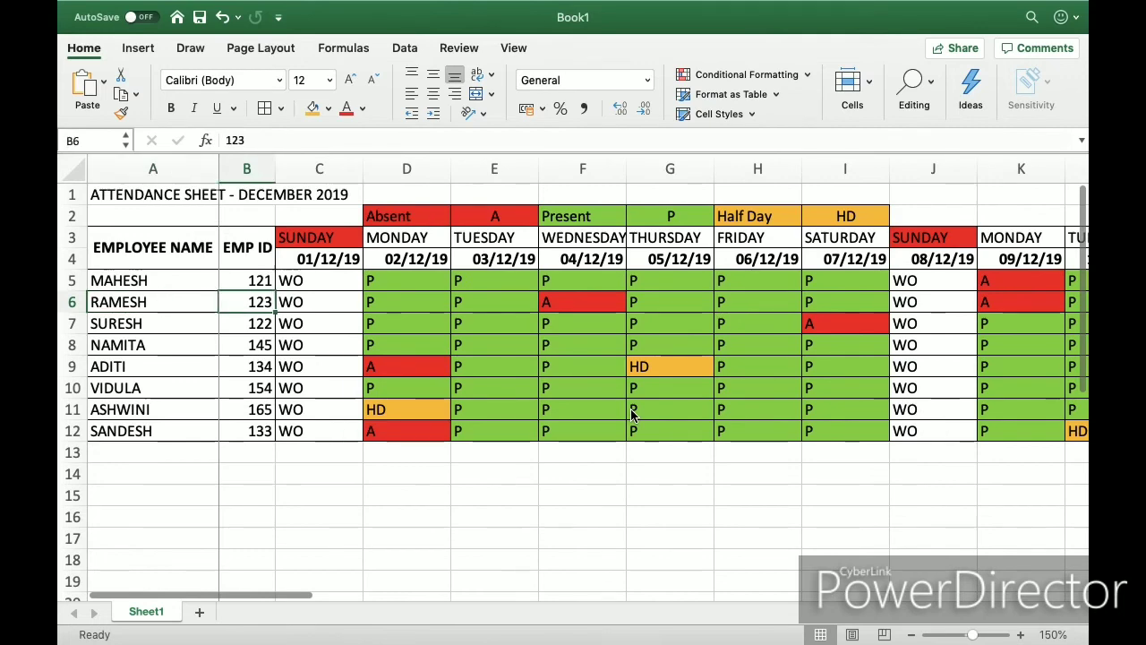
{"action": "key", "text": "Right"}
{"action": "key", "text": "Right"}
{"action": "key", "text": "Right"}
{"action": "key", "text": "Right"}
{"action": "key", "text": "Right"}
{"action": "key", "text": "Right"}
{"action": "key", "text": "Right"}
{"action": "key", "text": "Right"}
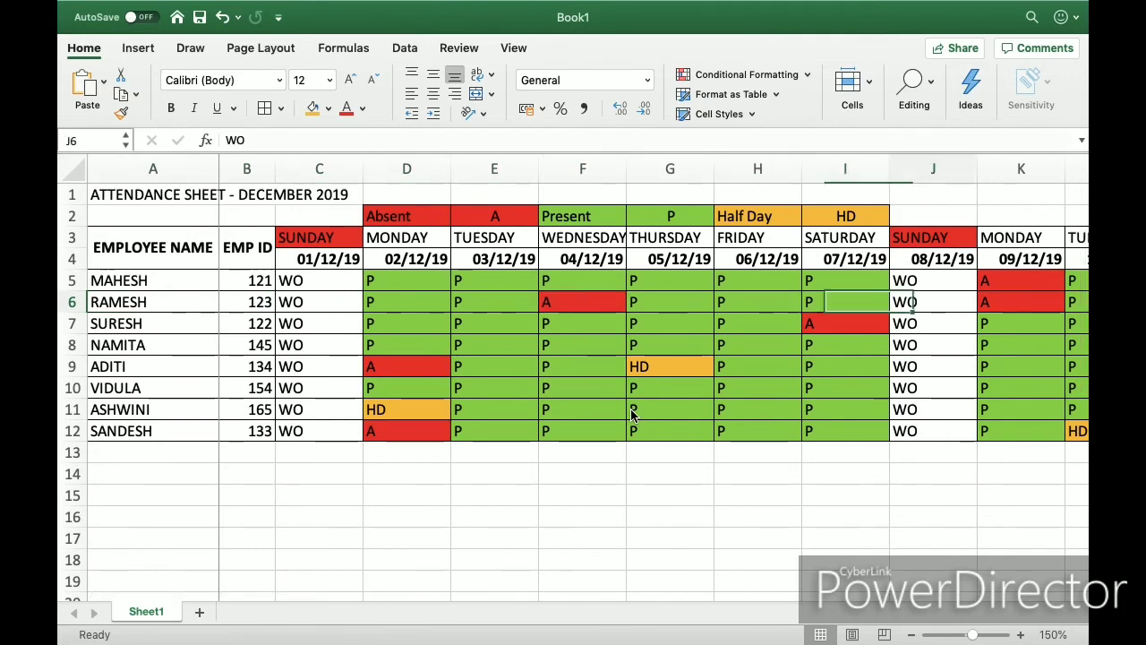
{"action": "key", "text": "Right"}
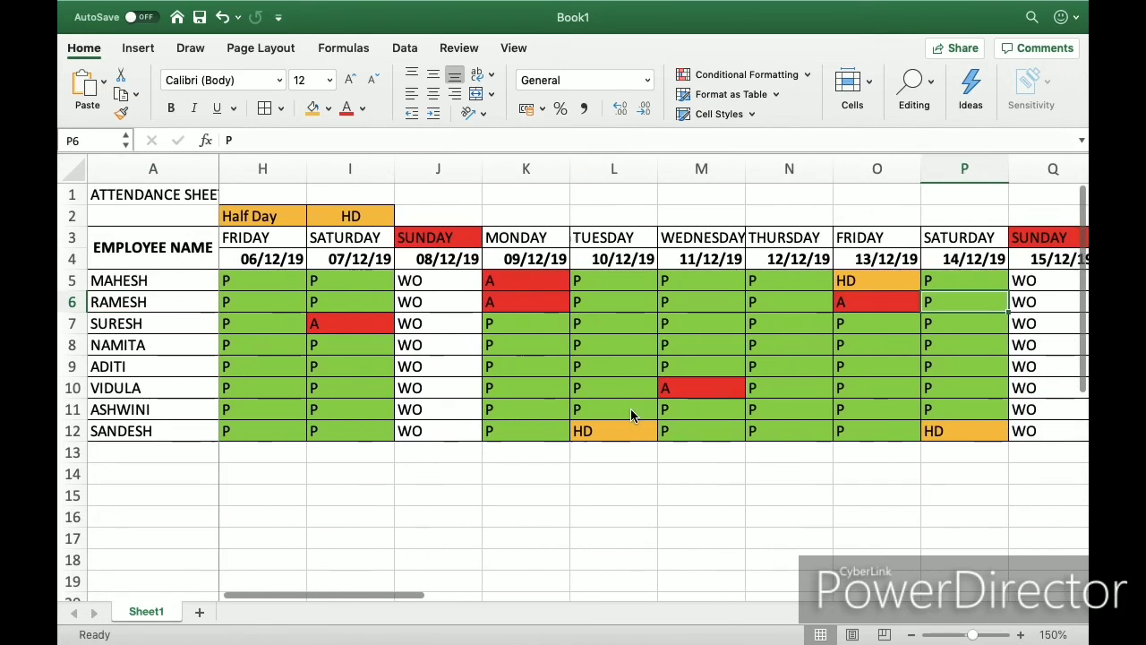
{"action": "key", "text": "Left"}
{"action": "key", "text": "Right"}
{"action": "key", "text": "Right"}
{"action": "key", "text": "Right"}
{"action": "key", "text": "Right"}
{"action": "key", "text": "Right"}
{"action": "key", "text": "Right"}
{"action": "key", "text": "Right"}
{"action": "key", "text": "Right"}
{"action": "key", "text": "Right"}
{"action": "key", "text": "Right"}
{"action": "key", "text": "Right"}
{"action": "key", "text": "Right"}
{"action": "key", "text": "Right"}
{"action": "key", "text": "Right"}
{"action": "key", "text": "Right"}
{"action": "key", "text": "Right"}
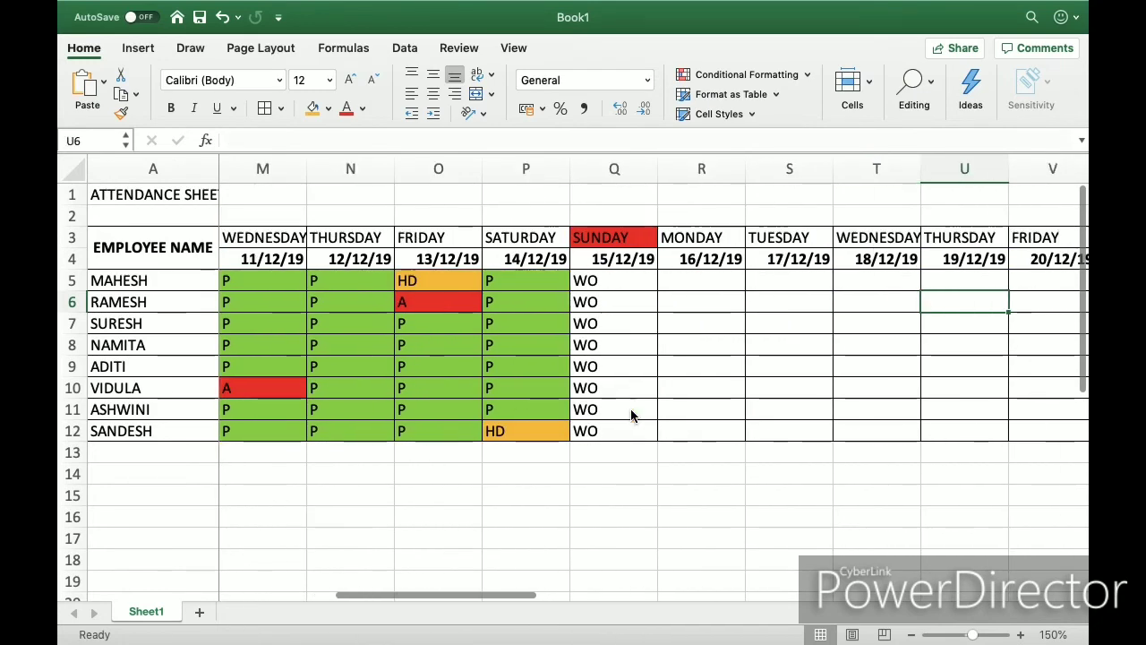
{"action": "key", "text": "Right"}
{"action": "key", "text": "Right"}
{"action": "key", "text": "Right"}
{"action": "key", "text": "Right"}
{"action": "key", "text": "Right"}
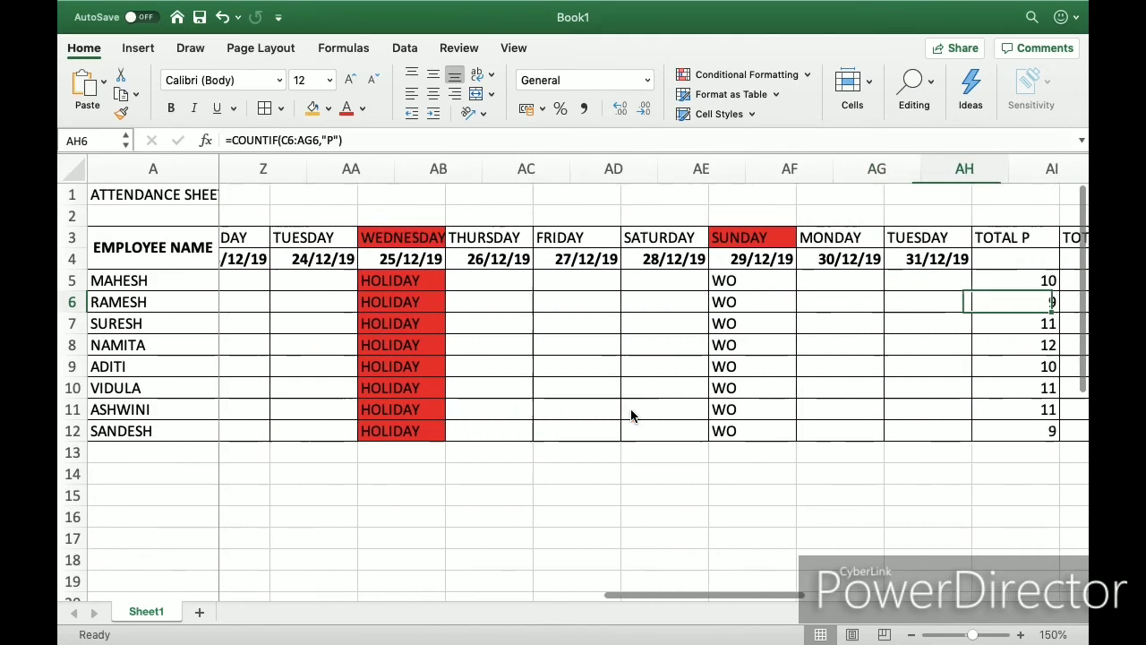
{"action": "key", "text": "Left"}
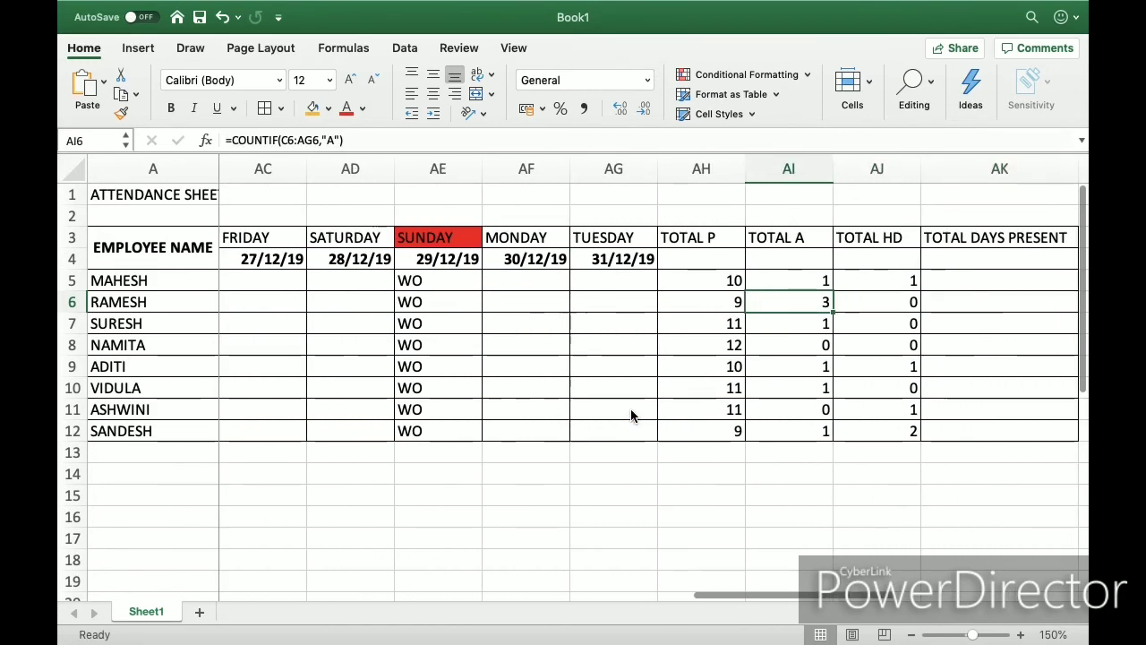
{"action": "key", "text": "Right"}
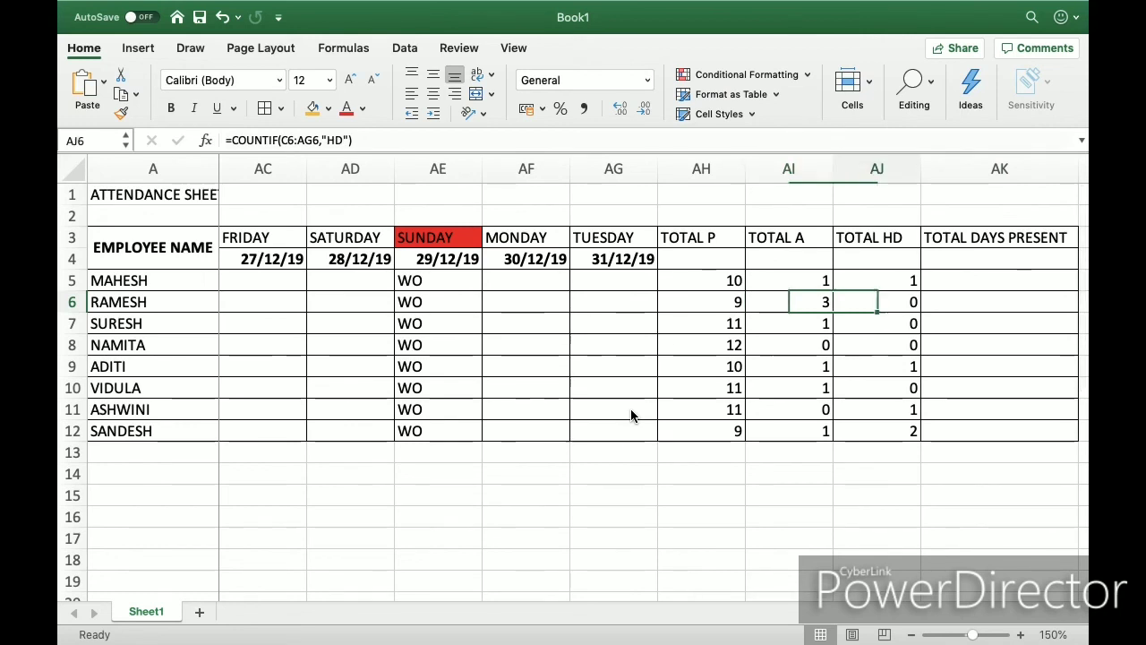
Enter the formula =AH5+AJ5 in AK5 under TOTAL DAYS PRESENT for the first employee.
{"action": "key", "text": "Up"}
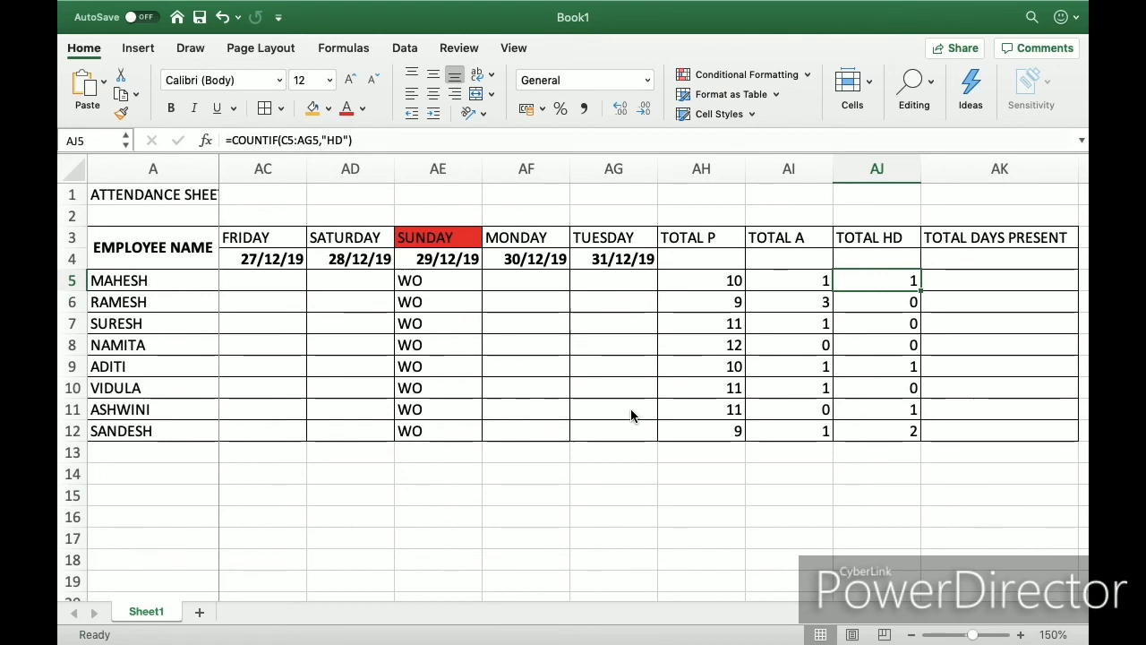
{"action": "key", "text": "Right"}
{"action": "type", "text": "="}
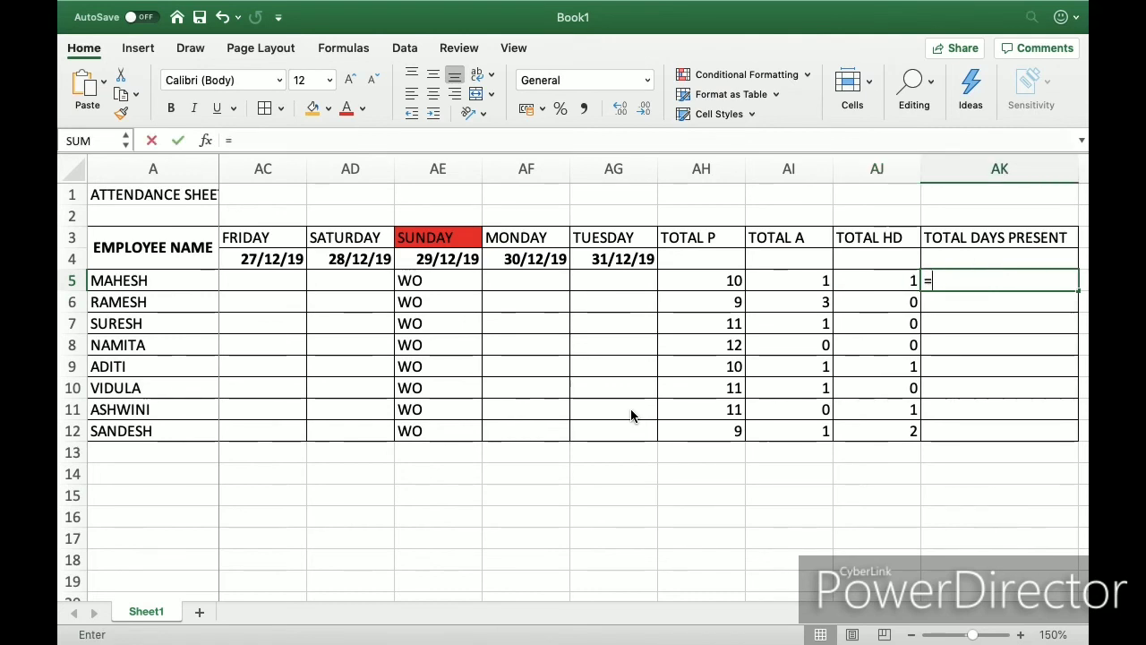
{"action": "key", "text": "Left"}
{"action": "key", "text": "Left"}
{"action": "key", "text": "Left"}
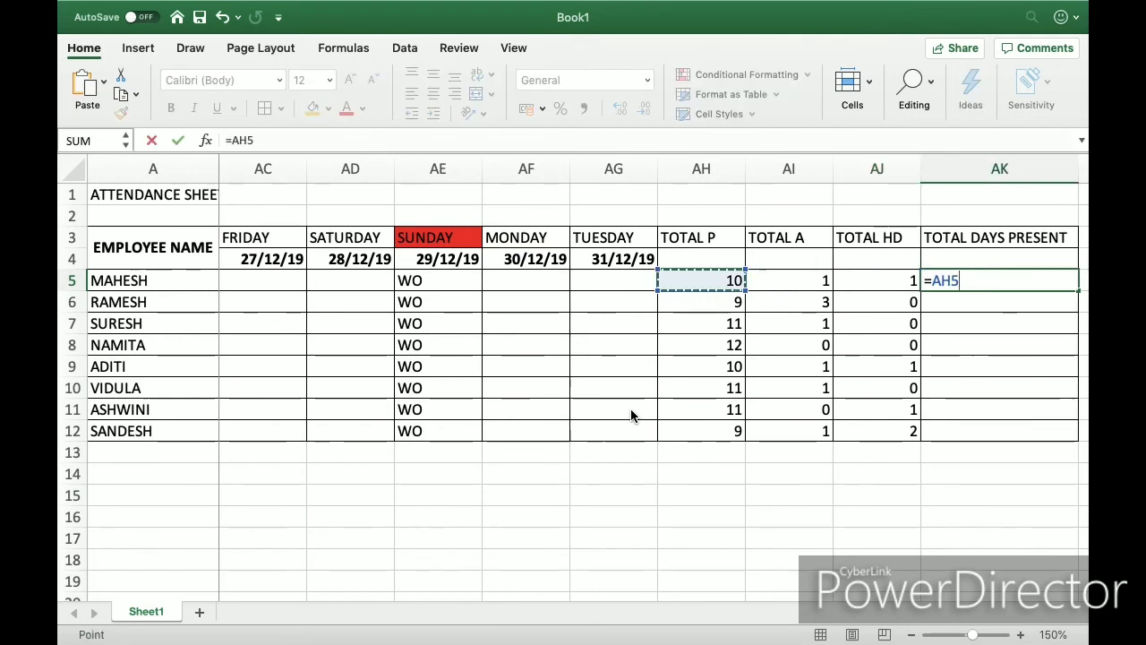
{"action": "type", "text": "+"}
{"action": "key", "text": "Left"}
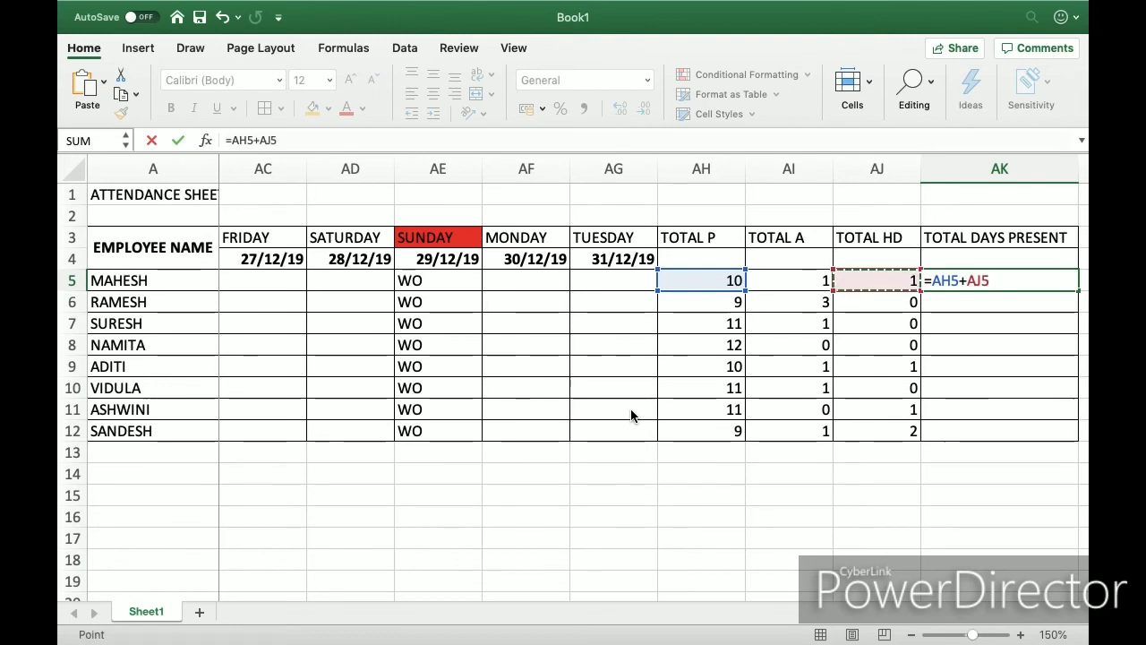
{"action": "key", "text": "Return"}
{"action": "key", "text": "Up"}
{"action": "scroll", "coordinate": [632, 415], "scroll_direction": "right", "scroll_amount": 1}
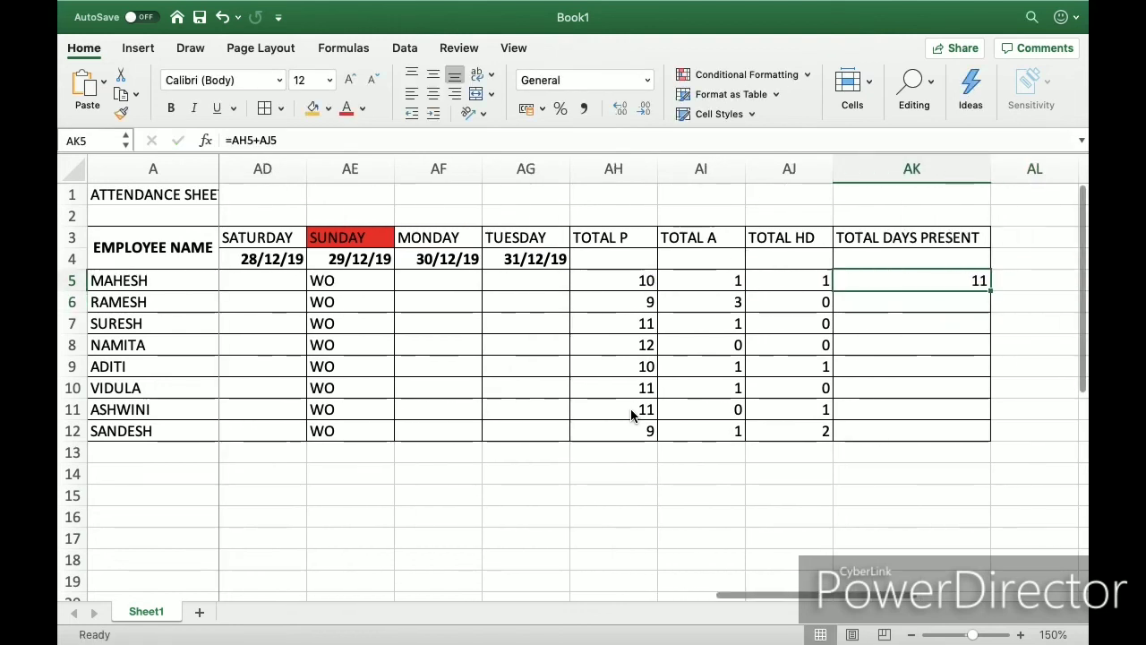
Halve the first employee's half-day count by changing the TOTAL HD formula in AJ5 to =COUNTIF(C5:AG5,"HD")/2.
{"action": "key", "text": "Left"}
{"action": "key", "text": "Left"}
{"action": "key", "text": "Left"}
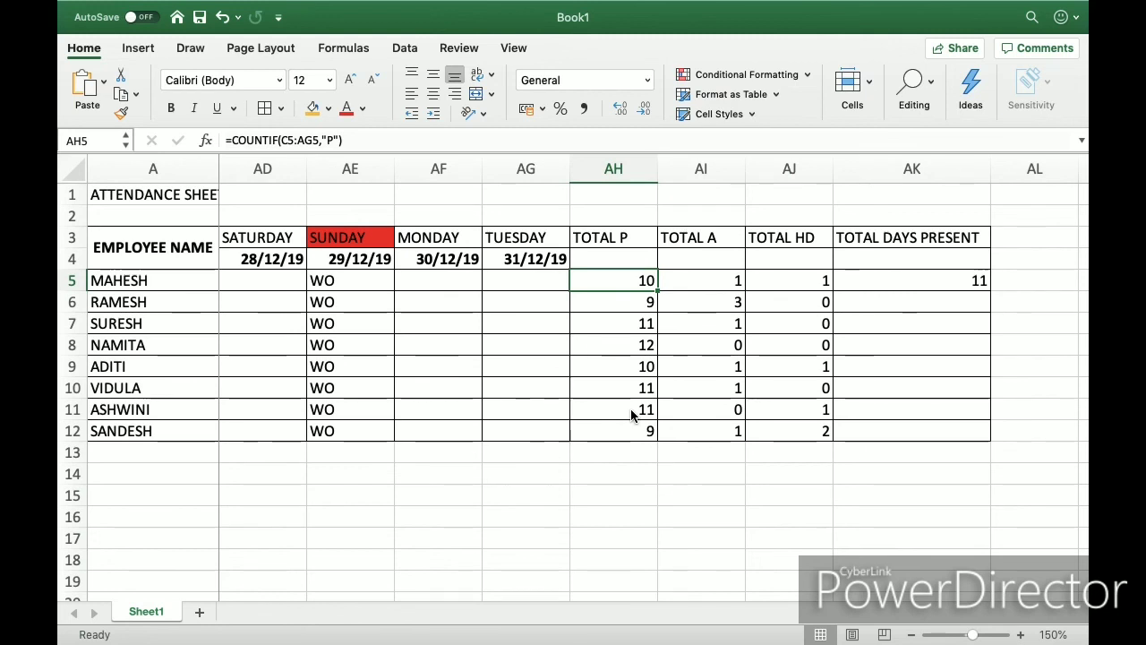
{"action": "key", "text": "Right"}
{"action": "key", "text": "Right"}
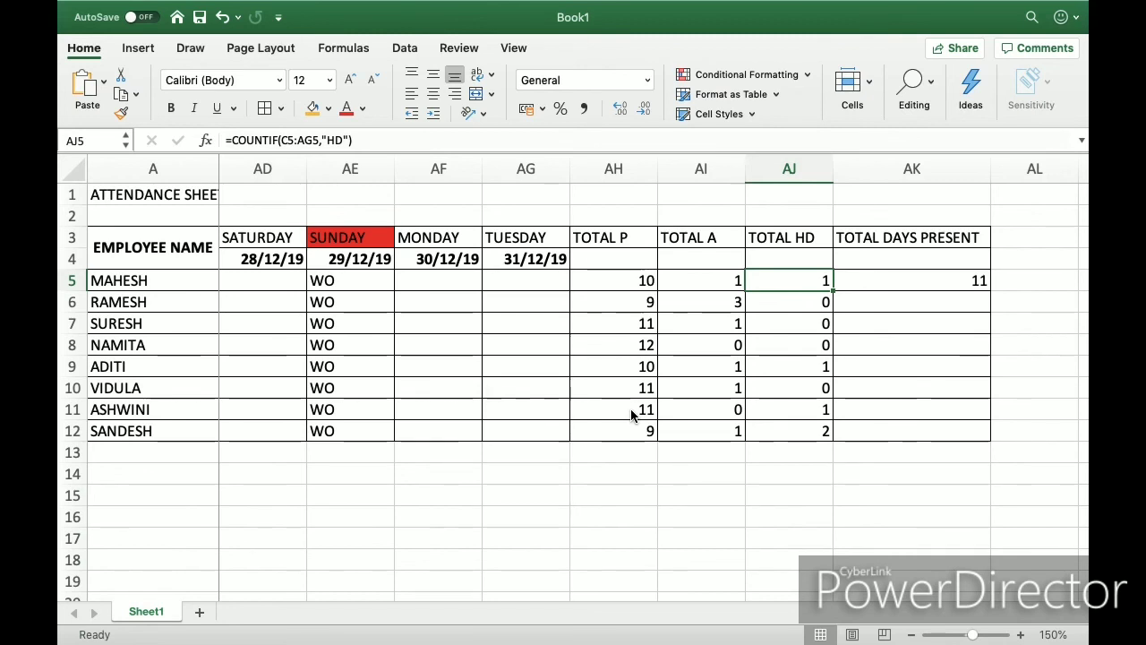
{"action": "left_click", "coordinate": [358, 141]}
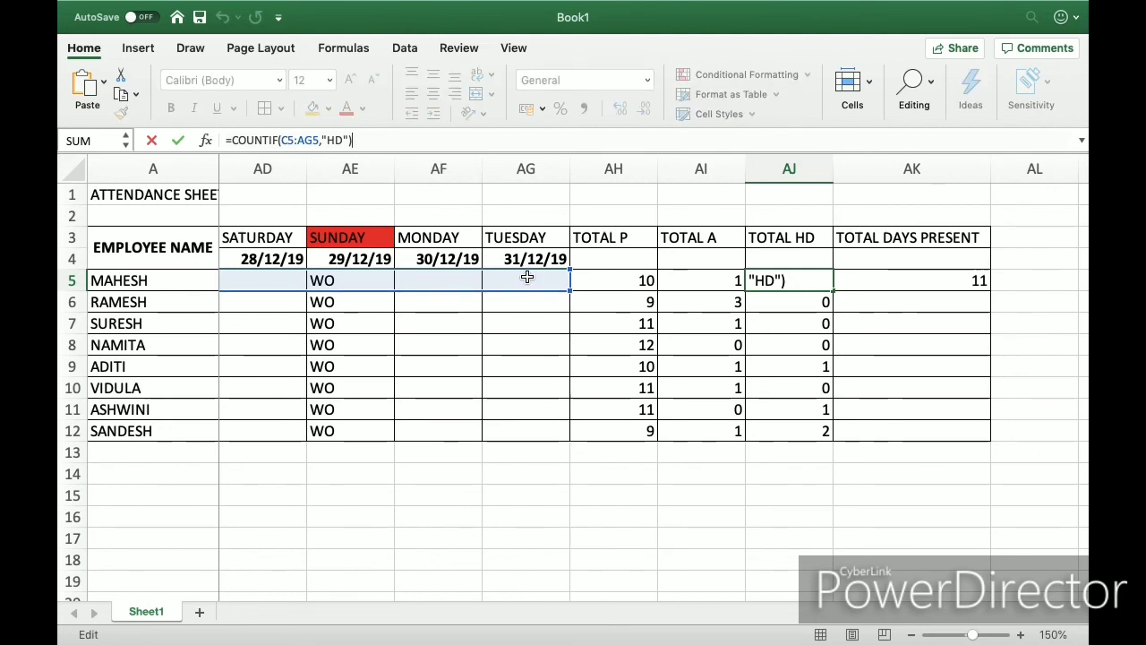
{"action": "type", "text": "/2"}
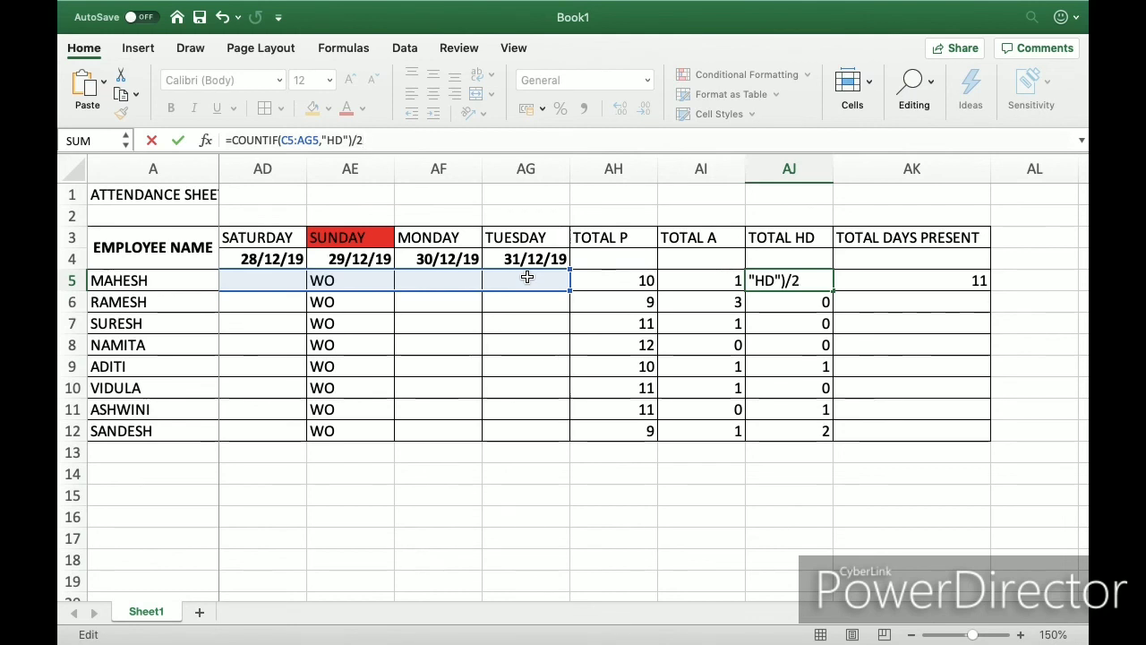
{"action": "key", "text": "Return"}
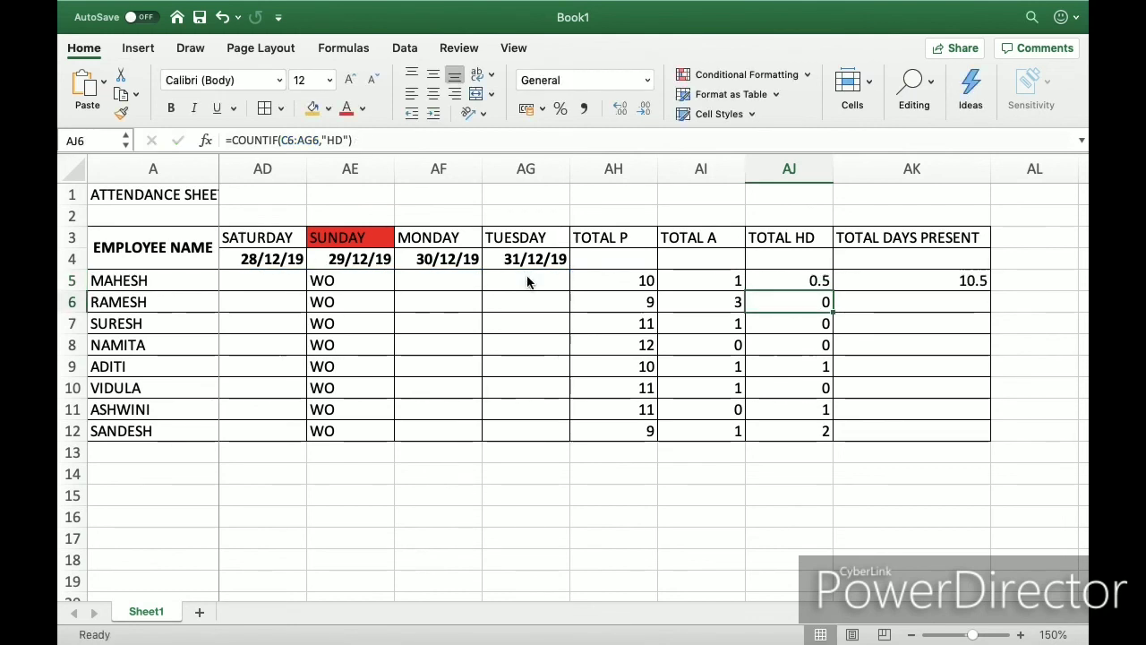
Copy the halved TOTAL HD formula from AJ5 down to AJ12 for all the other employees.
{"action": "key", "text": "Up"}
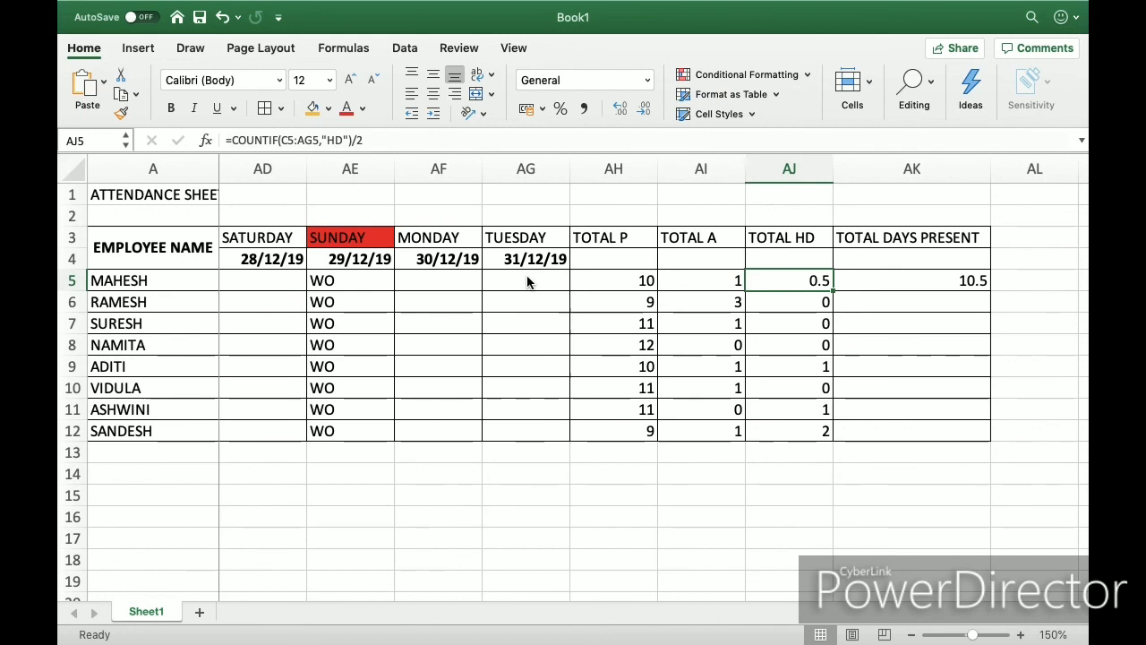
{"action": "key", "text": "cmd+c"}
{"action": "key", "text": "super+shift+Down"}
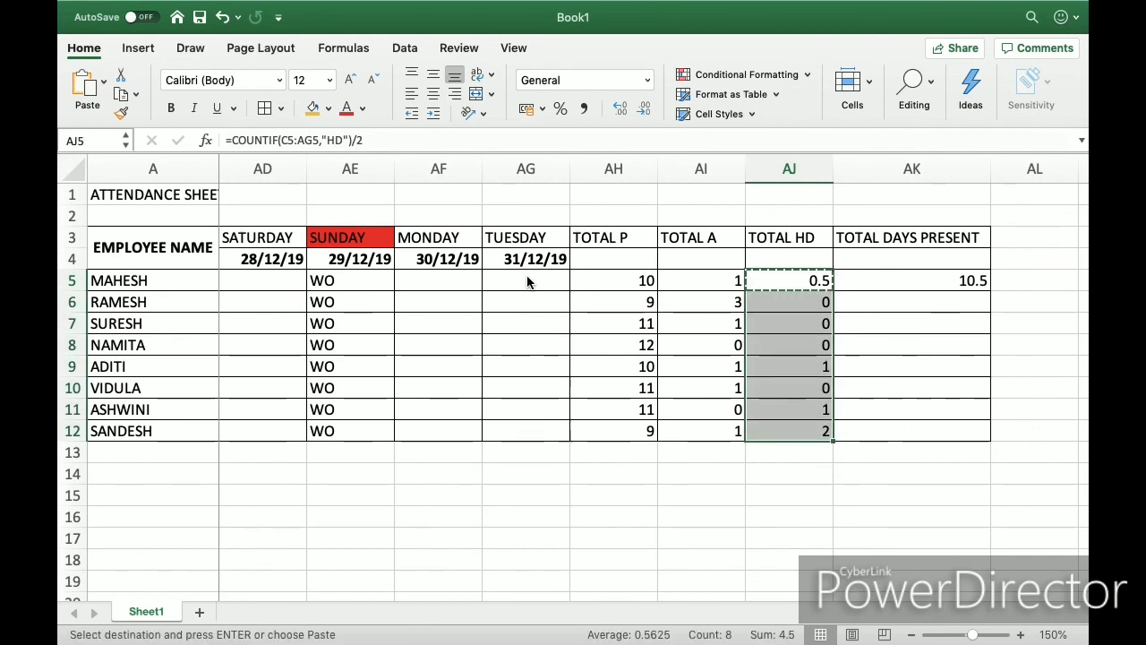
{"action": "key", "text": "Return"}
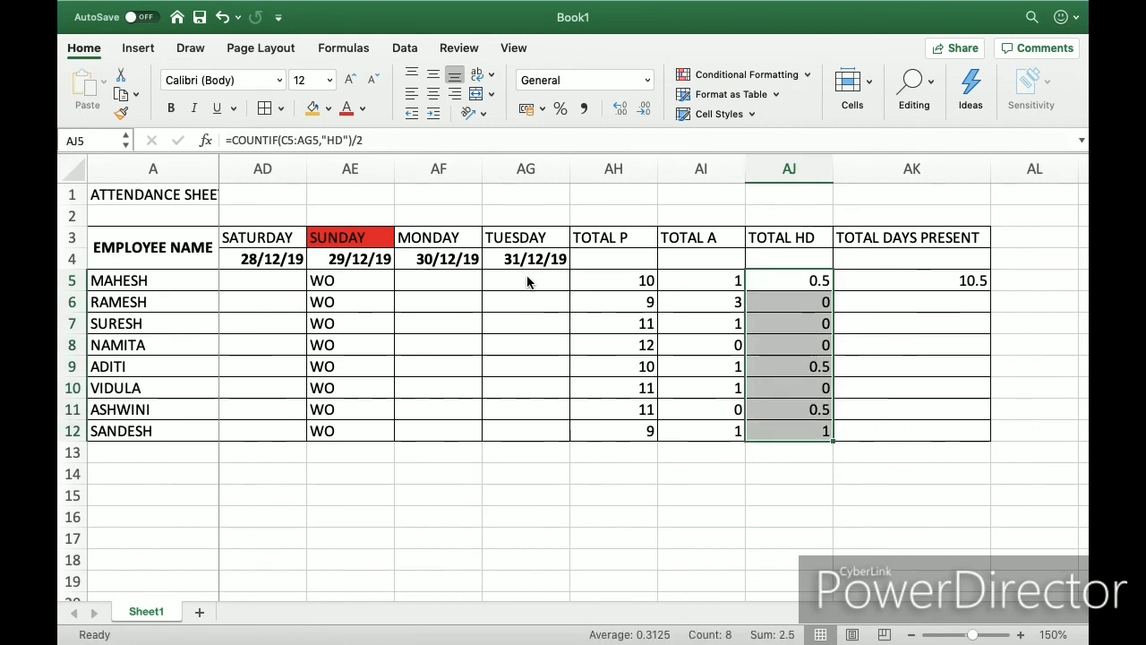
Copy the TOTAL DAYS PRESENT formula from AK5 down to AK12 for all the other employees.
{"action": "key", "text": "Up"}
{"action": "key", "text": "Right"}
{"action": "key", "text": "Down"}
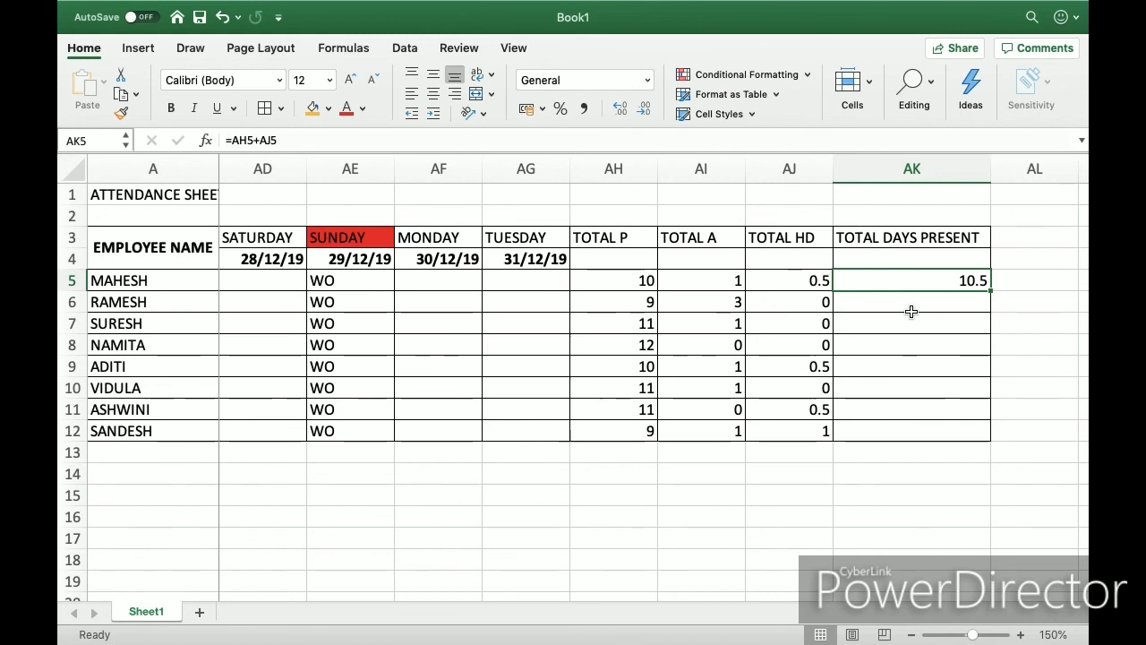
{"action": "key", "text": "super+c"}
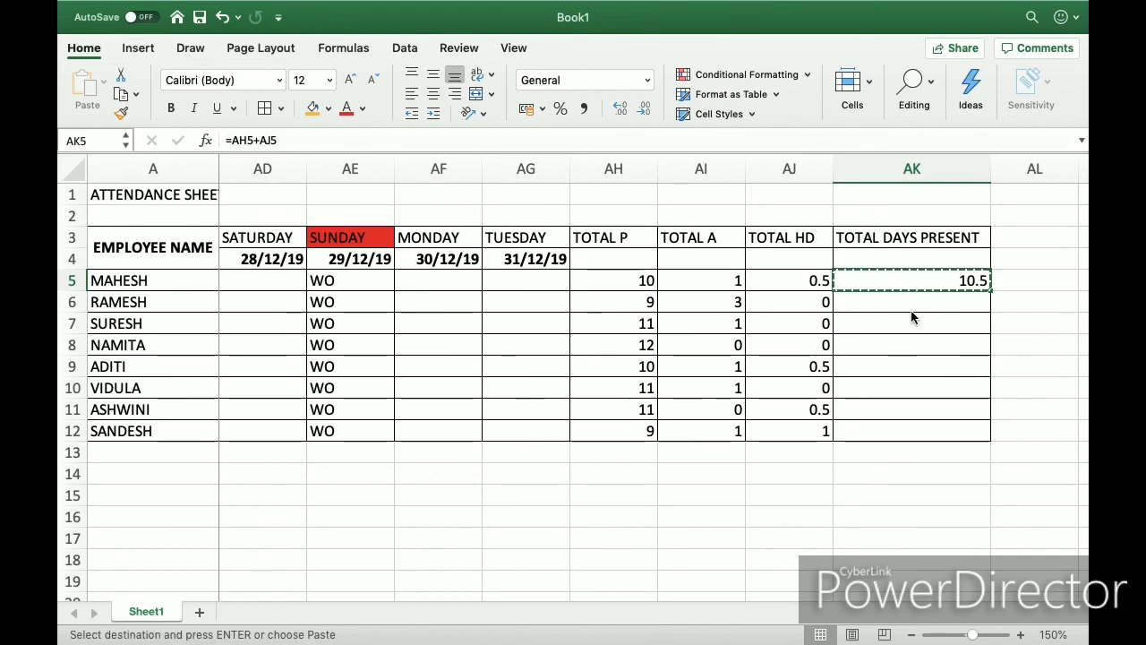
{"action": "key", "text": "shift+Down"}
{"action": "key", "text": "shift+Down"}
{"action": "key", "text": "shift+Down"}
{"action": "key", "text": "shift+Down"}
{"action": "key", "text": "shift+Down"}
{"action": "key", "text": "shift+Down"}
{"action": "key", "text": "shift+Down"}
{"action": "key", "text": "Return"}
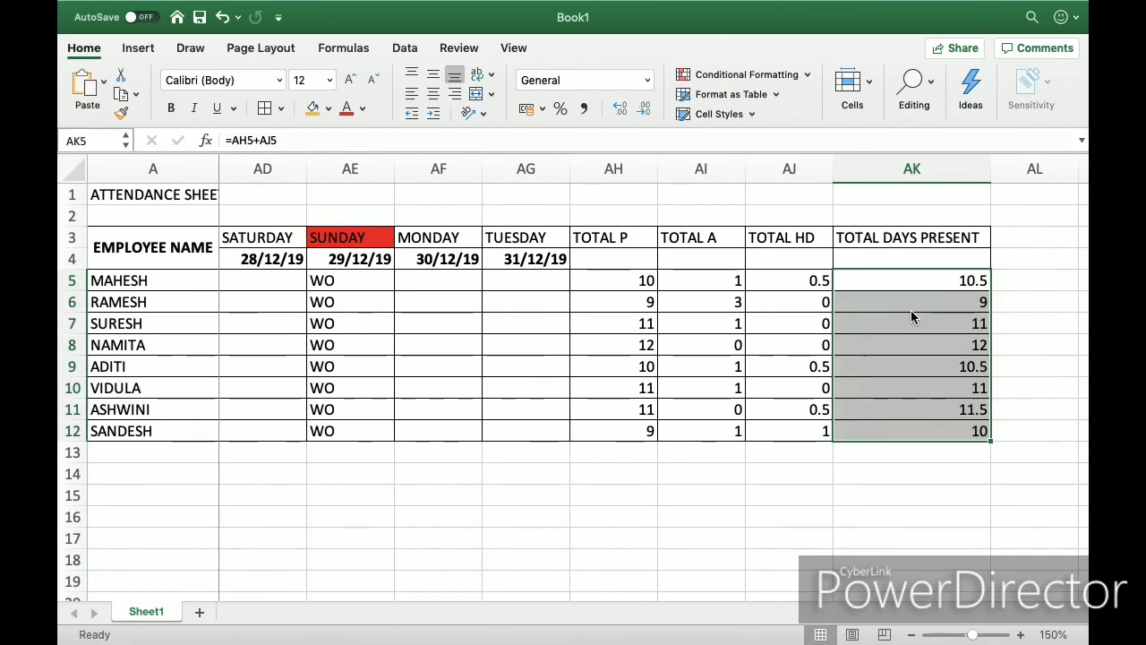
Review the daily attendance entries along row 5, going back from TOTAL DAYS PRESENT to the start of December 2019.
{"action": "key", "text": "Left"}
{"action": "key", "text": "Left"}
{"action": "key", "text": "Left"}
{"action": "key", "text": "Left"}
{"action": "key", "text": "Left"}
{"action": "key", "text": "Left"}
{"action": "key", "text": "Left"}
{"action": "key", "text": "Left"}
{"action": "key", "text": "Left"}
{"action": "key", "text": "Left"}
{"action": "key", "text": "Left"}
{"action": "key", "text": "Left"}
{"action": "key", "text": "Left"}
{"action": "key", "text": "Left"}
{"action": "key", "text": "Left"}
{"action": "key", "text": "Left"}
{"action": "key", "text": "Left"}
{"action": "key", "text": "Left"}
{"action": "key", "text": "Left"}
{"action": "key", "text": "Left"}
{"action": "key", "text": "Left"}
{"action": "key", "text": "Left"}
{"action": "key", "text": "Left"}
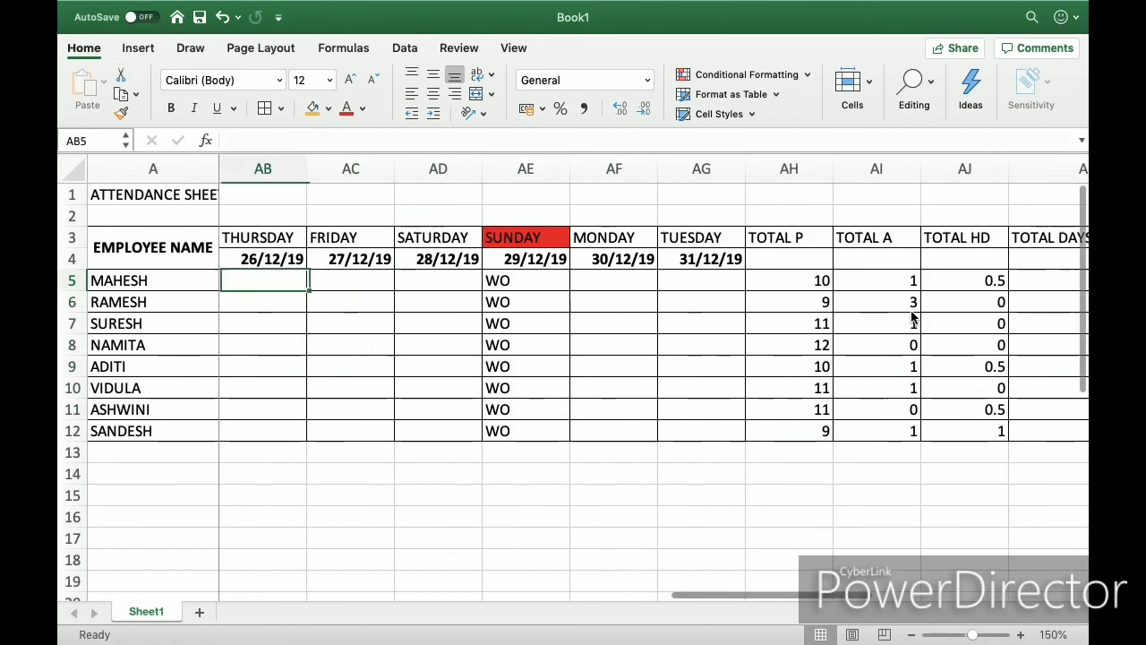
{"action": "key", "text": "Left"}
{"action": "key", "text": "Left"}
{"action": "key", "text": "Left"}
{"action": "key", "text": "Left"}
{"action": "key", "text": "Left"}
{"action": "key", "text": "Left"}
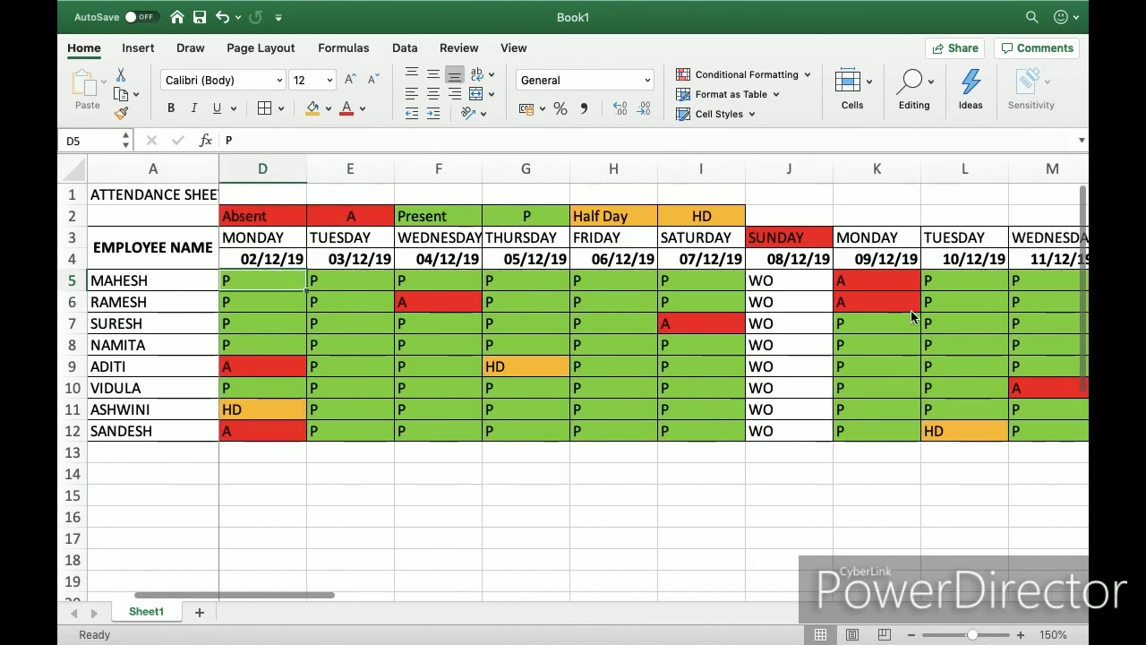
{"action": "key", "text": "Left"}
{"action": "key", "text": "Left"}
{"action": "key", "text": "Left"}
Examine the sheet from the first December dates through to the TOTAL P, TOTAL A and TOTAL HD columns, ending with column AK selected.
{"action": "key", "text": "Right"}
{"action": "key", "text": "Right"}
{"action": "key", "text": "Right"}
{"action": "key", "text": "Right"}
{"action": "key", "text": "Right"}
{"action": "key", "text": "Right"}
{"action": "key", "text": "Right"}
{"action": "key", "text": "Right"}
{"action": "key", "text": "Right"}
{"action": "key", "text": "Right"}
{"action": "key", "text": "Right"}
{"action": "key", "text": "Right"}
{"action": "key", "text": "Right"}
{"action": "key", "text": "Right"}
{"action": "key", "text": "Right"}
{"action": "key", "text": "Right"}
{"action": "key", "text": "Right"}
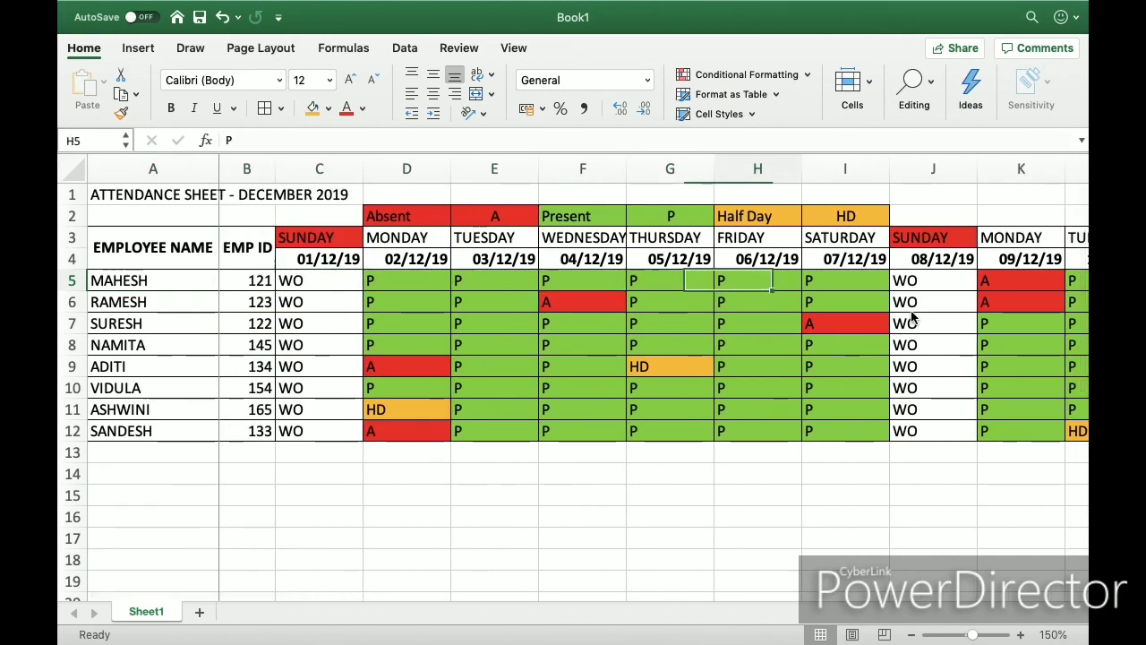
{"action": "key", "text": "Right"}
{"action": "key", "text": "Right"}
{"action": "key", "text": "Right"}
{"action": "key", "text": "Right"}
{"action": "key", "text": "Right"}
{"action": "key", "text": "Right"}
{"action": "key", "text": "Right"}
{"action": "key", "text": "Right"}
{"action": "key", "text": "Right"}
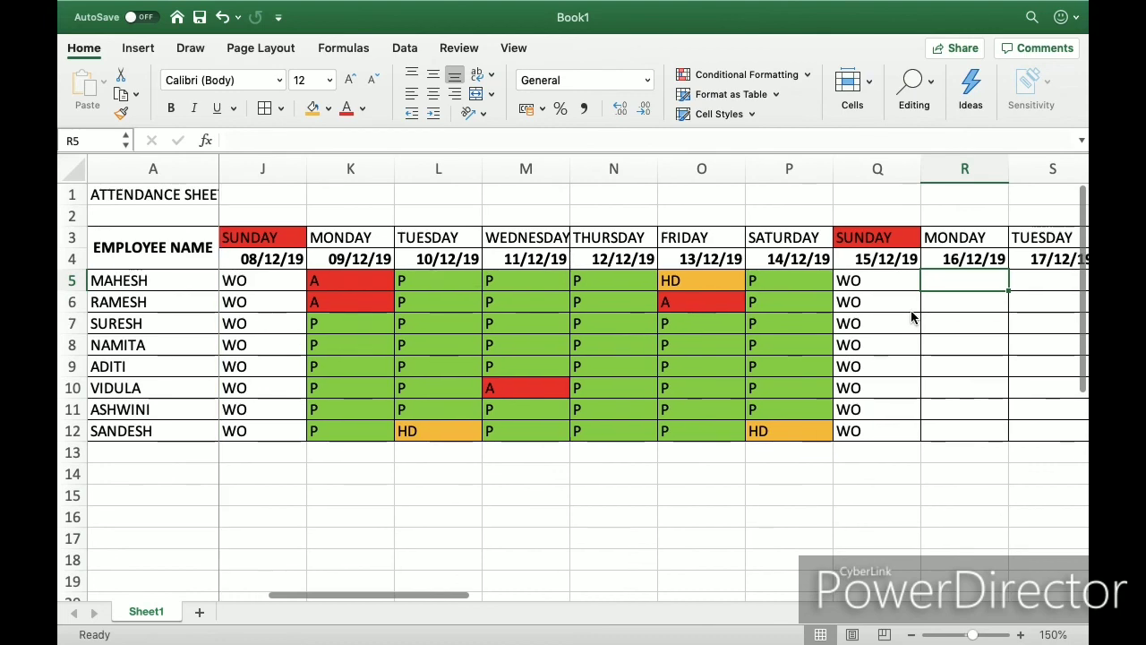
{"action": "key", "text": "Right"}
{"action": "key", "text": "Right"}
{"action": "key", "text": "Right"}
{"action": "key", "text": "Right"}
{"action": "key", "text": "Right"}
{"action": "key", "text": "Right"}
{"action": "key", "text": "Right"}
{"action": "key", "text": "Right"}
{"action": "key", "text": "Right"}
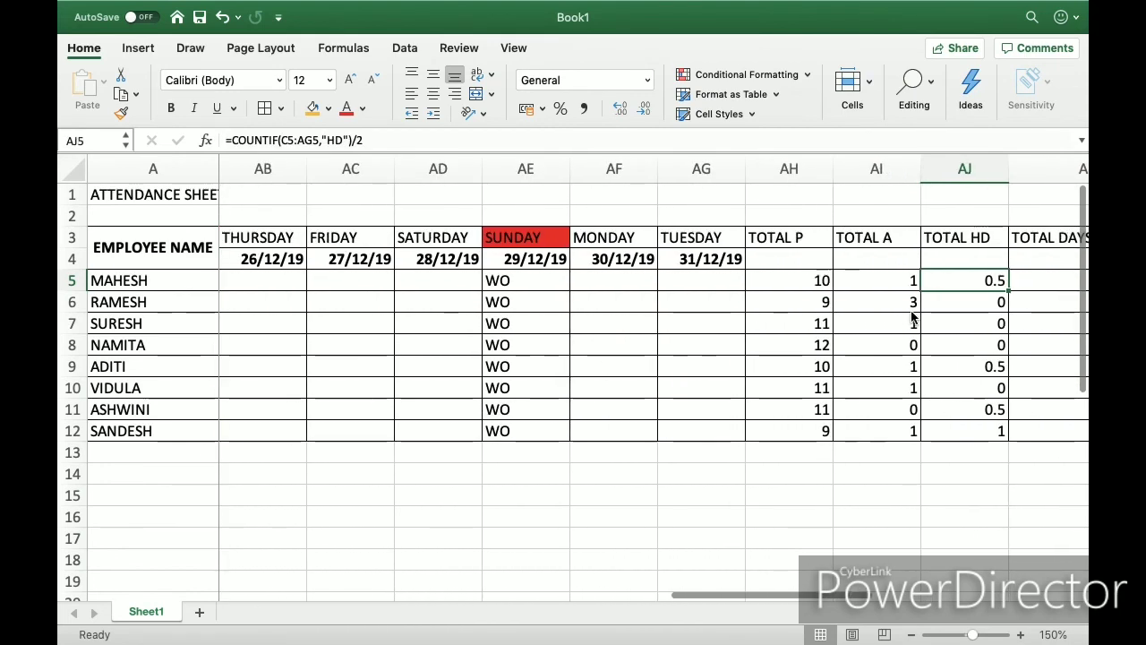
{"action": "key", "text": "Right"}
{"action": "key", "text": "Right"}
{"action": "key", "text": "Left"}
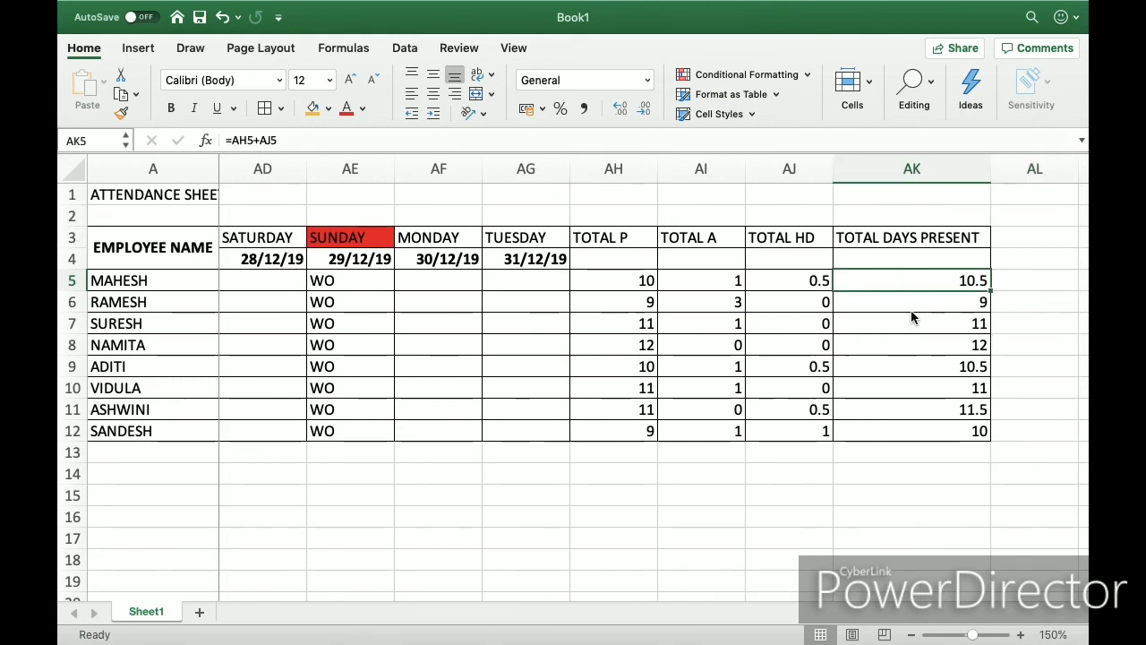
{"action": "left_click", "coordinate": [940, 174]}
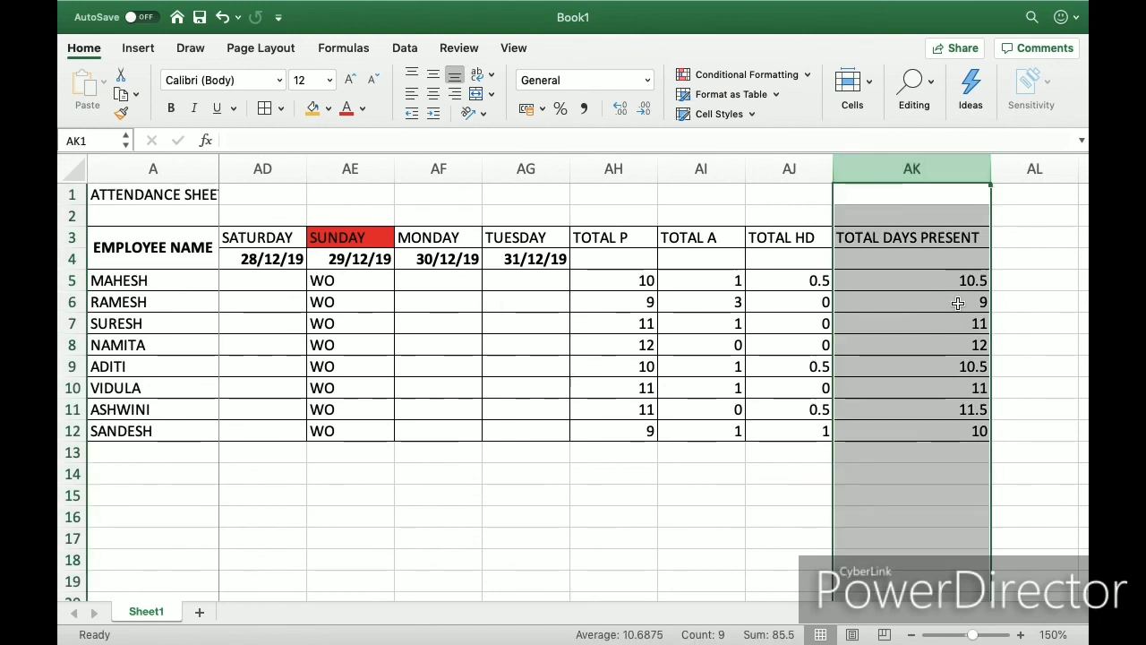